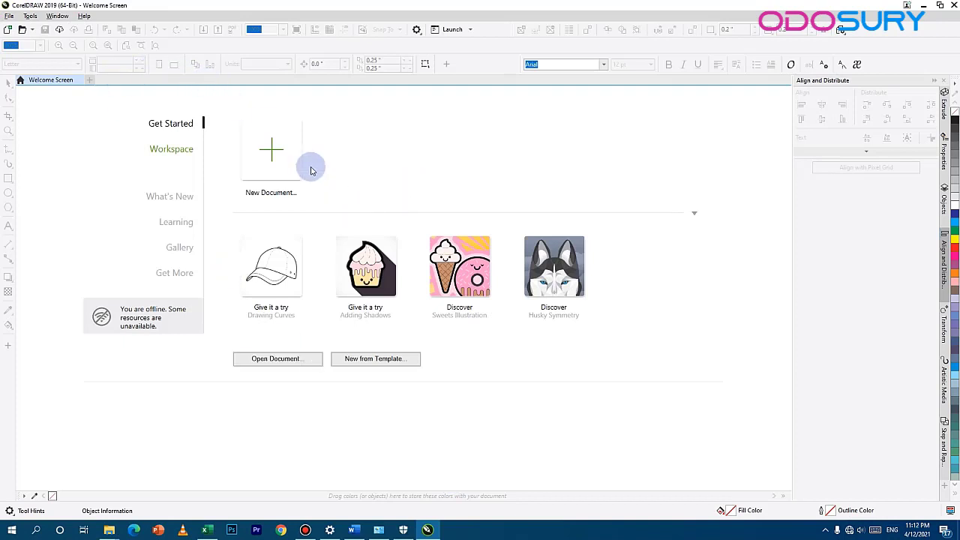
- Create a new portrait A4 document named Hicheel 8 in CMYK mode at 300 dpi
{"action": "left_click", "coordinate": [265, 155]}
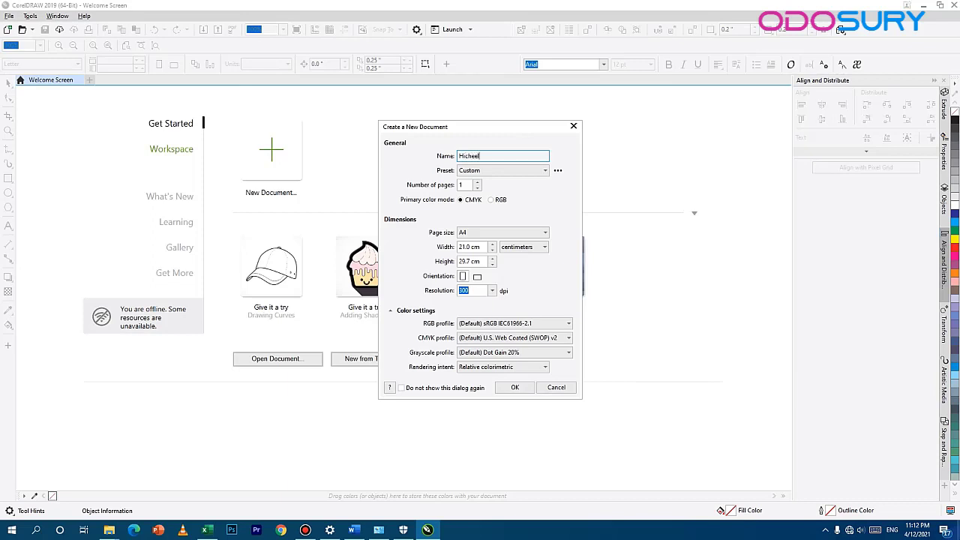
{"action": "key", "text": "Return"}
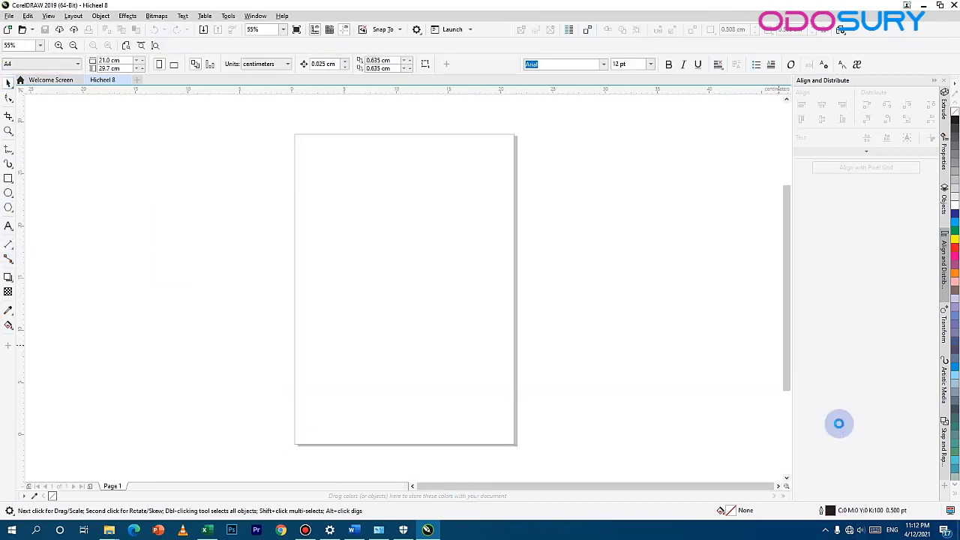
- Import the fruit picture 1.jpg and place it across nearly the full width of the page
{"action": "key", "text": "ctrl+i"}
{"action": "left_click", "coordinate": [762, 386]}
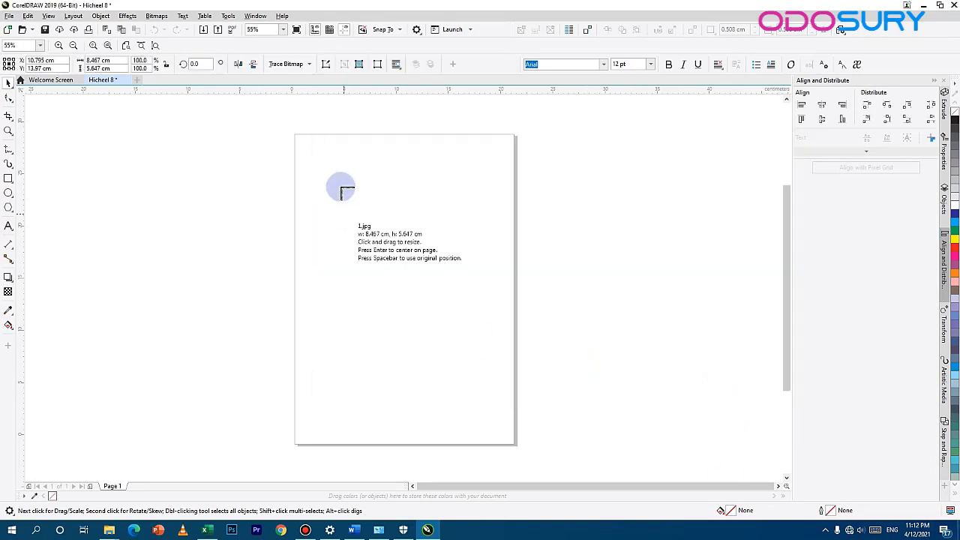
{"action": "left_click_drag", "start_coordinate": [303, 170], "coordinate": [507, 354]}
{"action": "mouse_move", "coordinate": [420, 234]}
{"action": "left_mouse_down"}
{"action": "mouse_move", "coordinate": [405, 239]}
{"action": "mouse_move", "coordinate": [420, 242]}
{"action": "left_mouse_up"}
{"action": "right_click", "coordinate": [422, 243]}
{"action": "left_click", "coordinate": [445, 353]}
{"action": "left_click", "coordinate": [538, 363]}
- Draw a rectangle about 5.6 by 5.8 cm beside the peach and apply a Mesh Fill to it
{"action": "scroll", "coordinate": [487, 230], "scroll_direction": "up", "scroll_amount": 2}
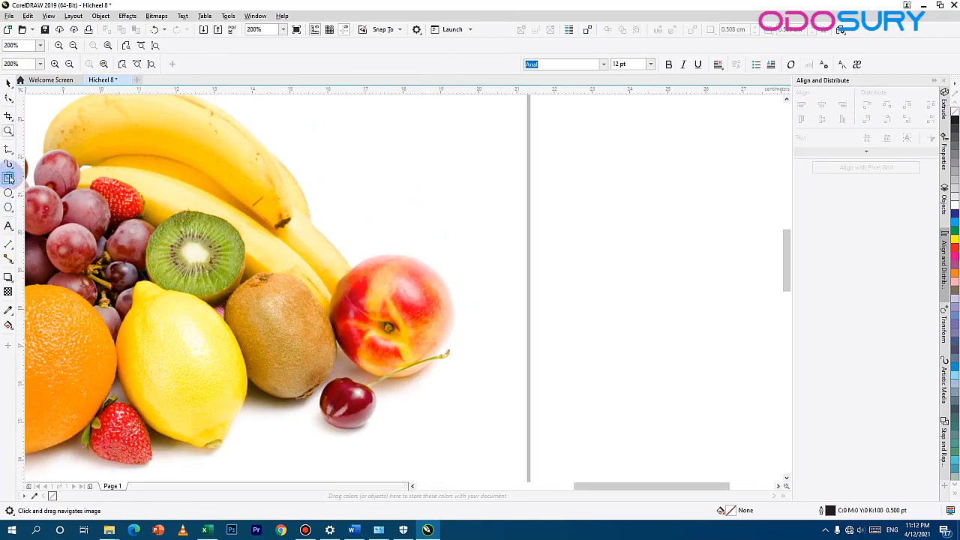
{"action": "left_click", "coordinate": [9, 178]}
{"action": "left_click_drag", "start_coordinate": [490, 192], "coordinate": [706, 415]}
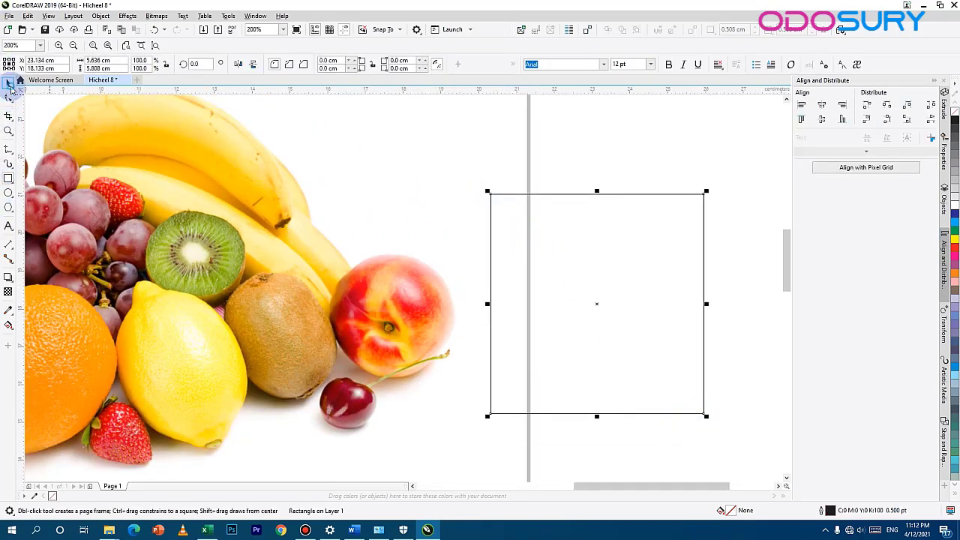
{"action": "left_click", "coordinate": [9, 84]}
{"action": "left_click", "coordinate": [8, 325]}
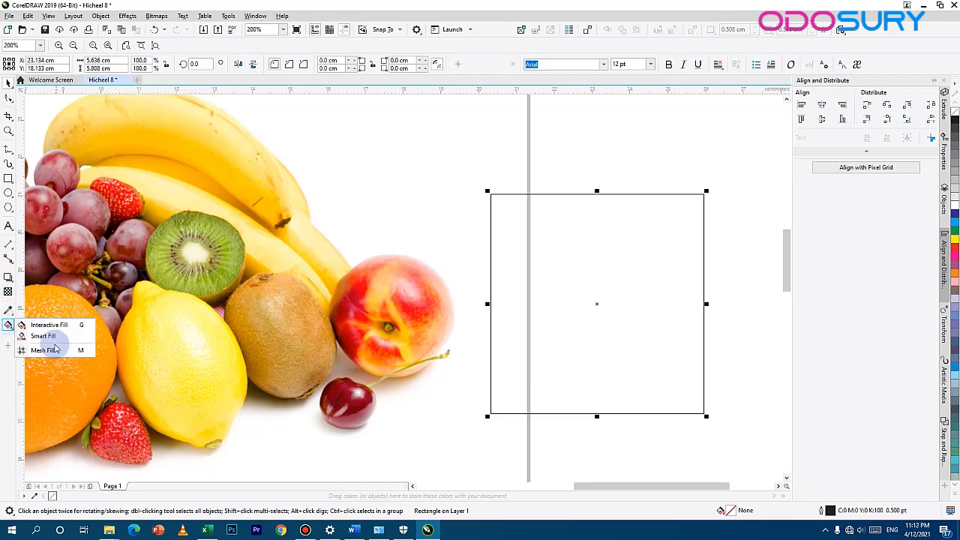
{"action": "left_click", "coordinate": [38, 350]}
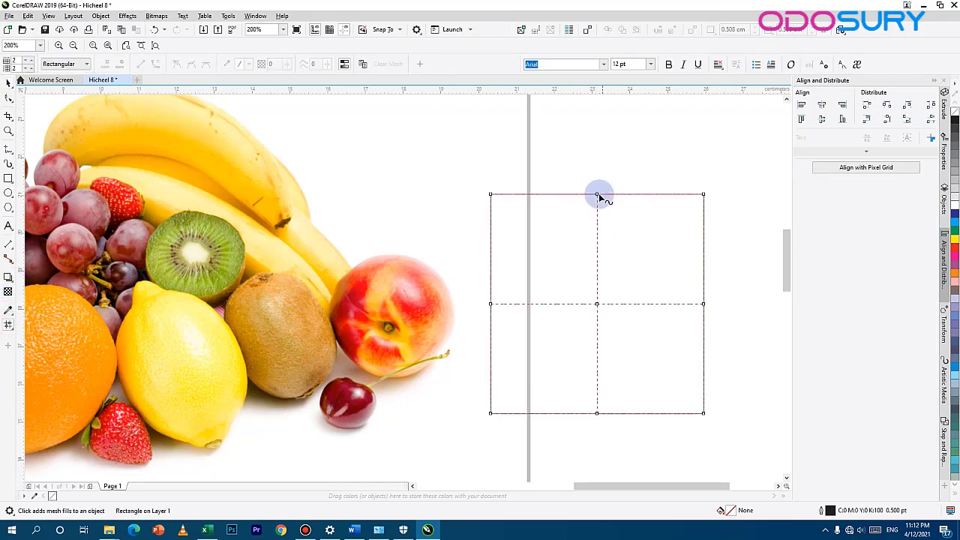
- Divide the rectangle's mesh into a 4 by 4 grid with additional vertical and horizontal mesh lines
{"action": "double_click", "coordinate": [594, 241]}
{"action": "double_click", "coordinate": [599, 348]}
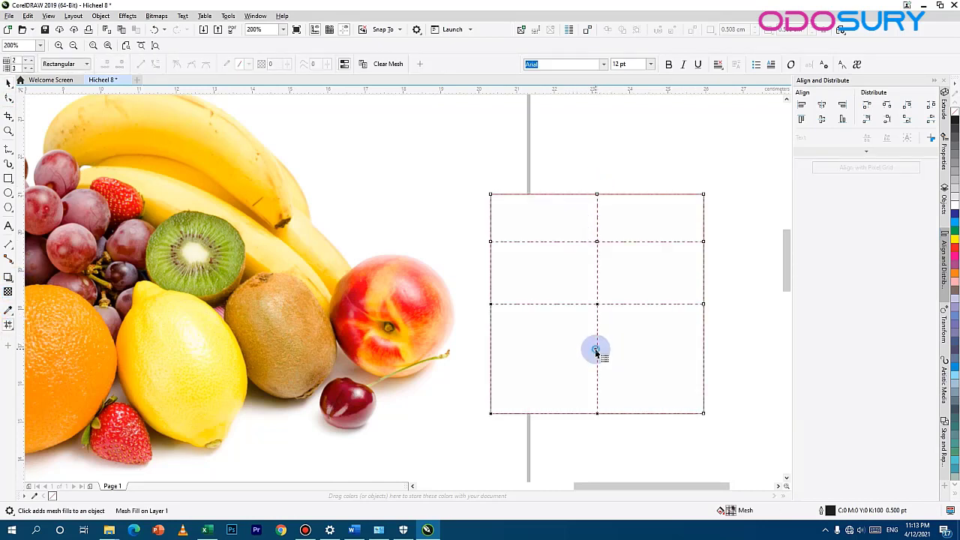
{"action": "double_click", "coordinate": [658, 309]}
{"action": "key", "text": "ctrl+z"}
{"action": "key", "text": "ctrl+z"}
{"action": "key", "text": "ctrl+z"}
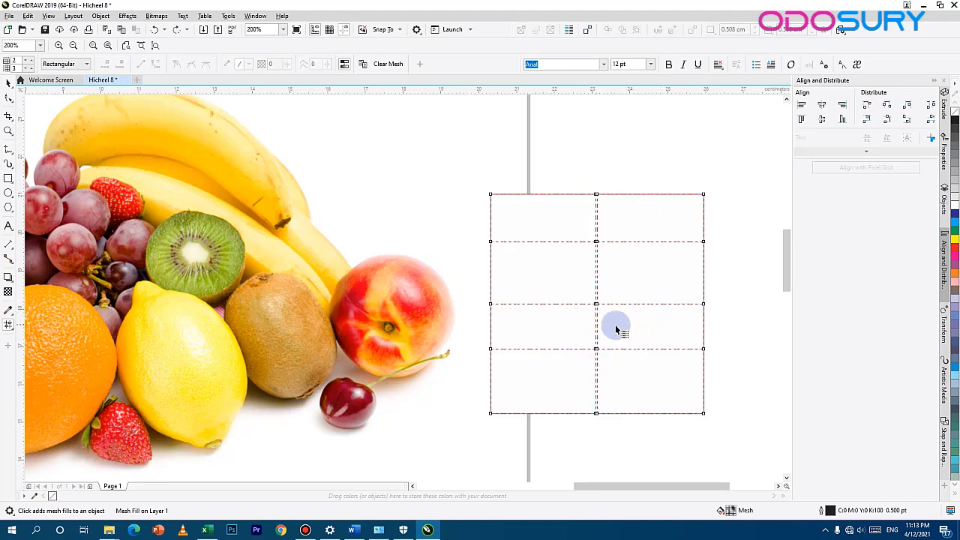
{"action": "double_click", "coordinate": [541, 304]}
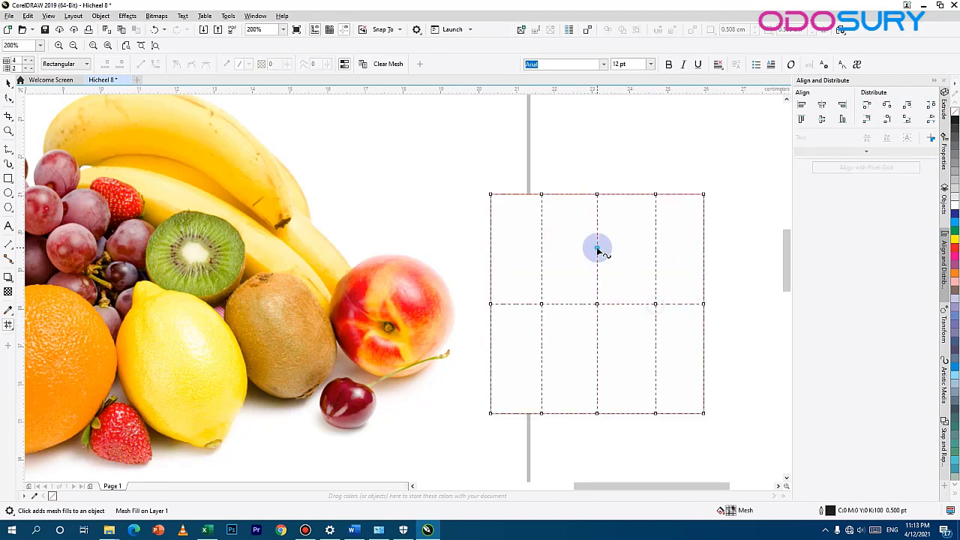
{"action": "double_click", "coordinate": [597, 358]}
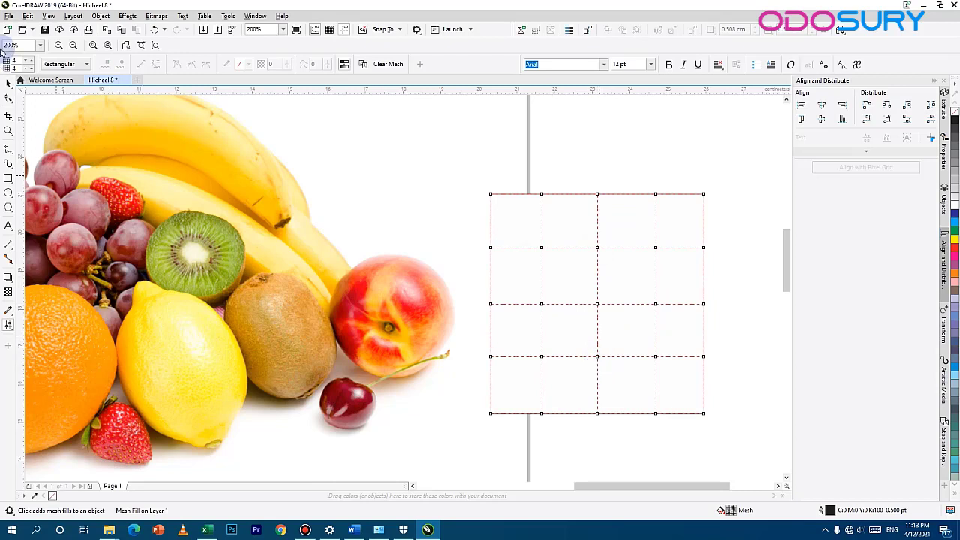
- Color the three inner nodes of the mesh's upper row with red sampled from the peach
{"action": "left_click", "coordinate": [9, 83]}
{"action": "left_click", "coordinate": [8, 325]}
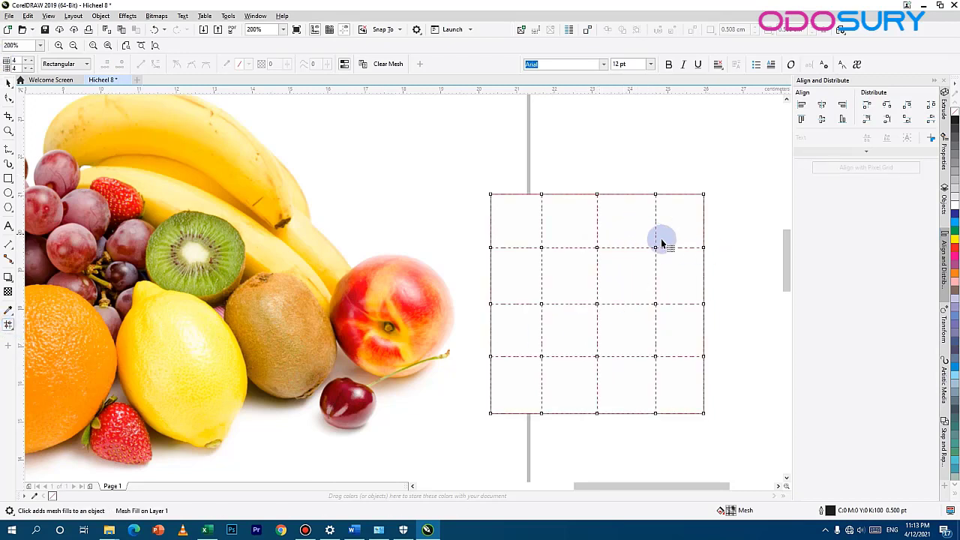
{"action": "left_click_drag", "start_coordinate": [677, 229], "coordinate": [530, 268]}
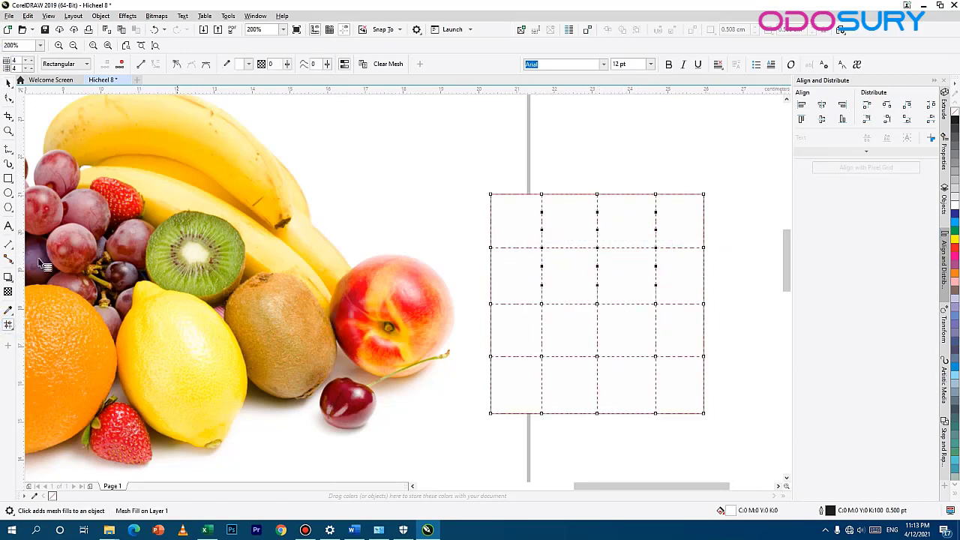
{"action": "left_click", "coordinate": [225, 64]}
{"action": "left_click", "coordinate": [405, 297]}
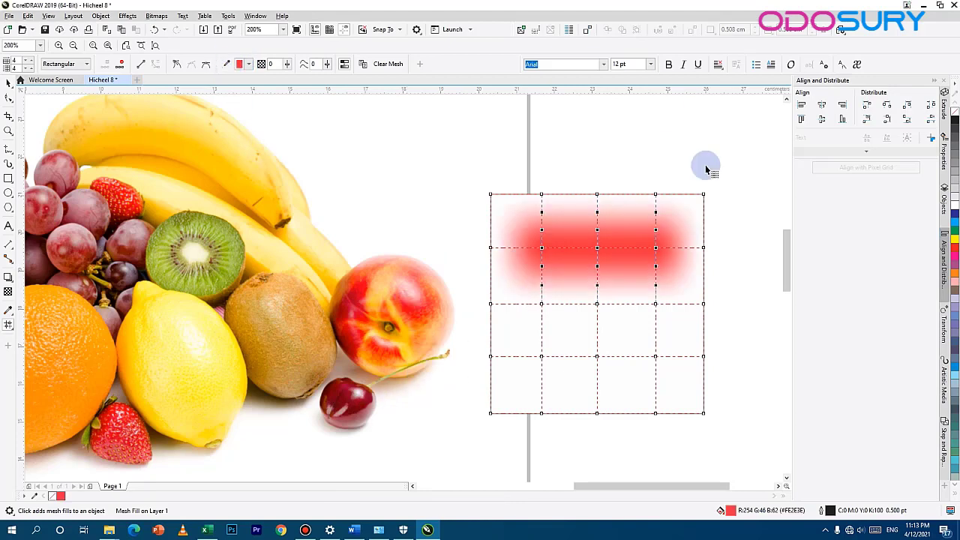
- Color the right and middle inner nodes on the mesh's top edge yellow-orange and yellow, sampled from the peach
{"action": "left_click_drag", "start_coordinate": [675, 178], "coordinate": [646, 200]}
{"action": "left_click", "coordinate": [226, 63]}
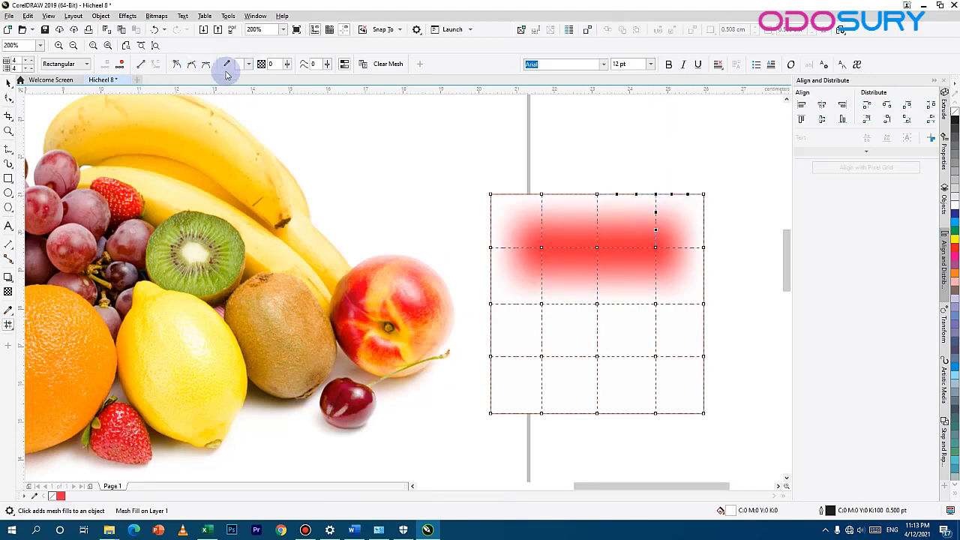
{"action": "left_click", "coordinate": [392, 309]}
{"action": "left_click_drag", "start_coordinate": [583, 173], "coordinate": [623, 213]}
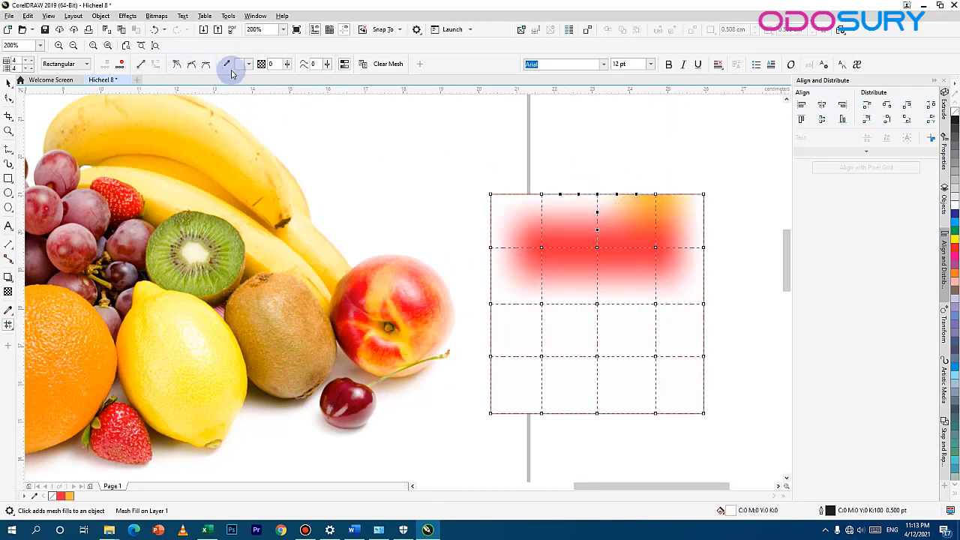
{"action": "left_click", "coordinate": [394, 341]}
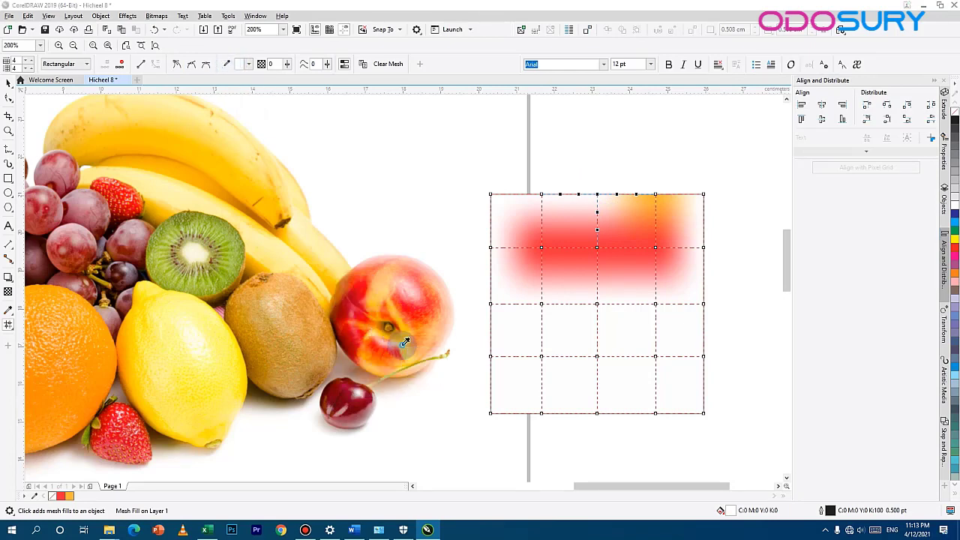
- Color the left inner node on the top edge orange and the upper left-edge node light orange, sampled from the peach
{"action": "left_click", "coordinate": [535, 196]}
{"action": "left_click", "coordinate": [229, 64]}
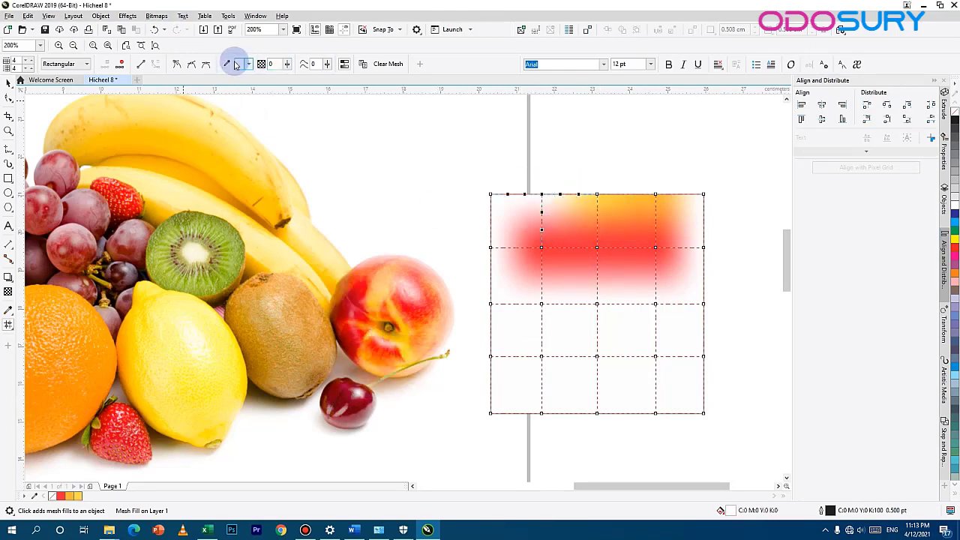
{"action": "left_click", "coordinate": [363, 341]}
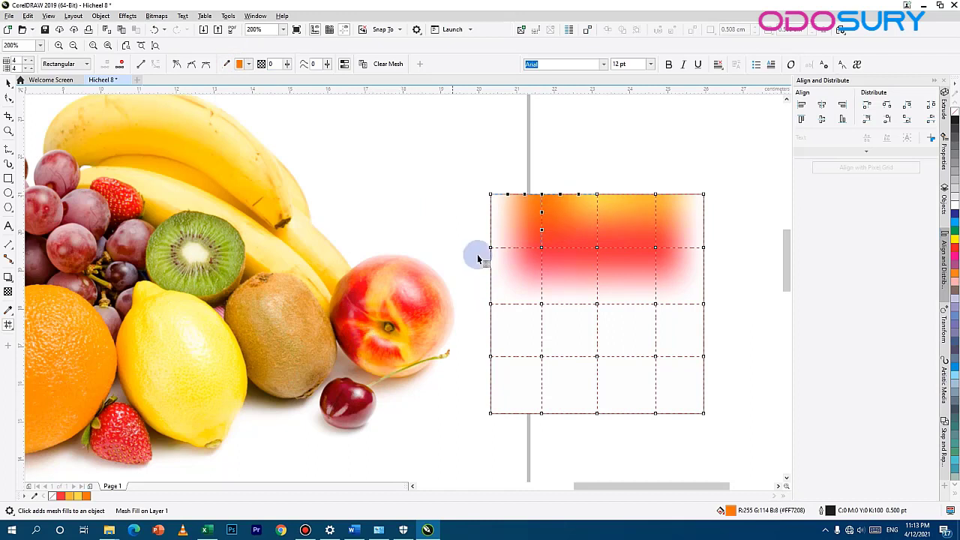
{"action": "left_click", "coordinate": [490, 247]}
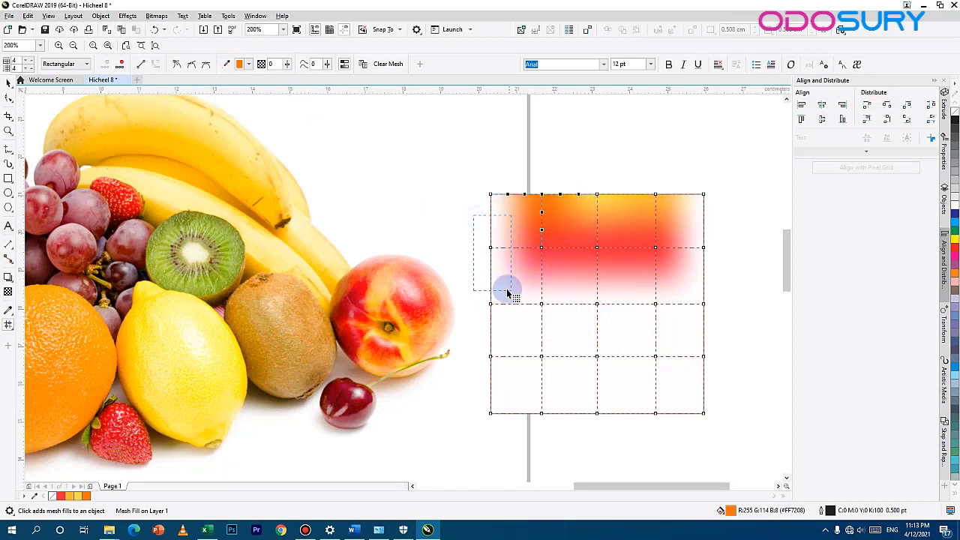
{"action": "left_click", "coordinate": [431, 336]}
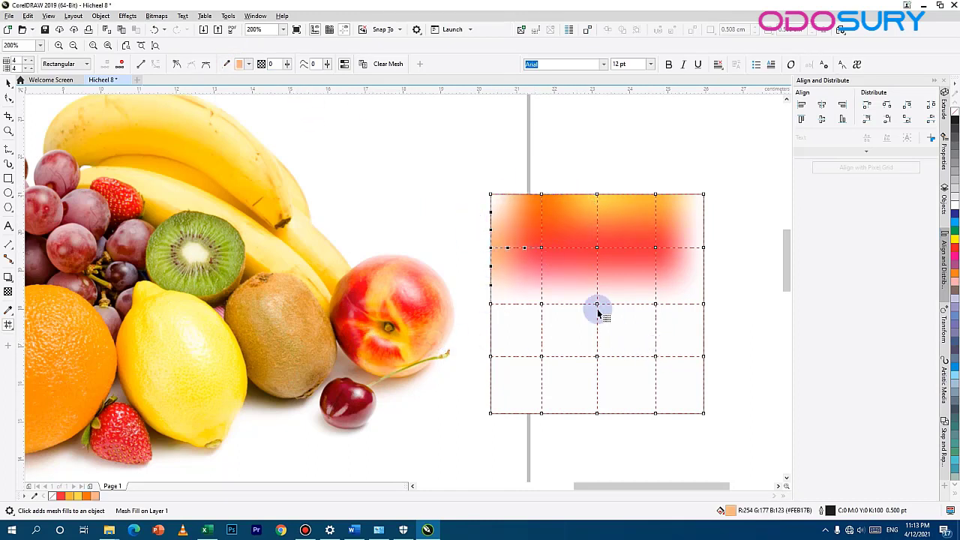
- Reshape the red band into a wave by raising its middle node, shifting its right node inward and bending that node's curve handle
{"action": "left_click_drag", "start_coordinate": [687, 318], "coordinate": [517, 281]}
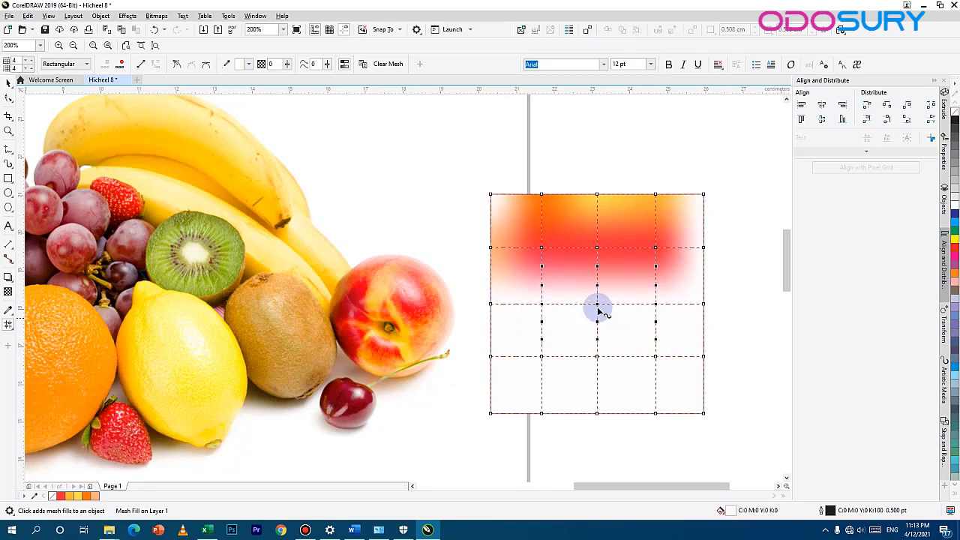
{"action": "left_click_drag", "start_coordinate": [589, 250], "coordinate": [597, 210]}
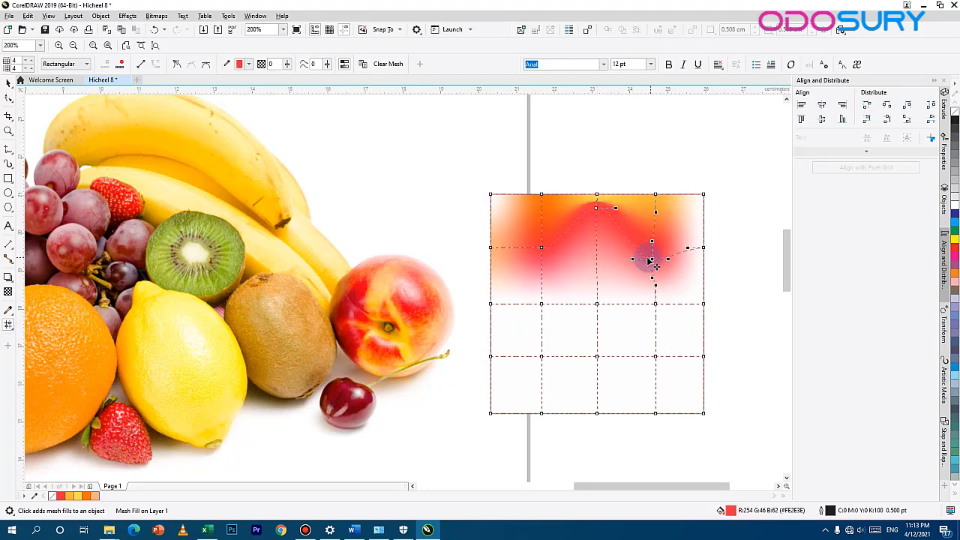
{"action": "left_click_drag", "start_coordinate": [650, 261], "coordinate": [627, 263]}
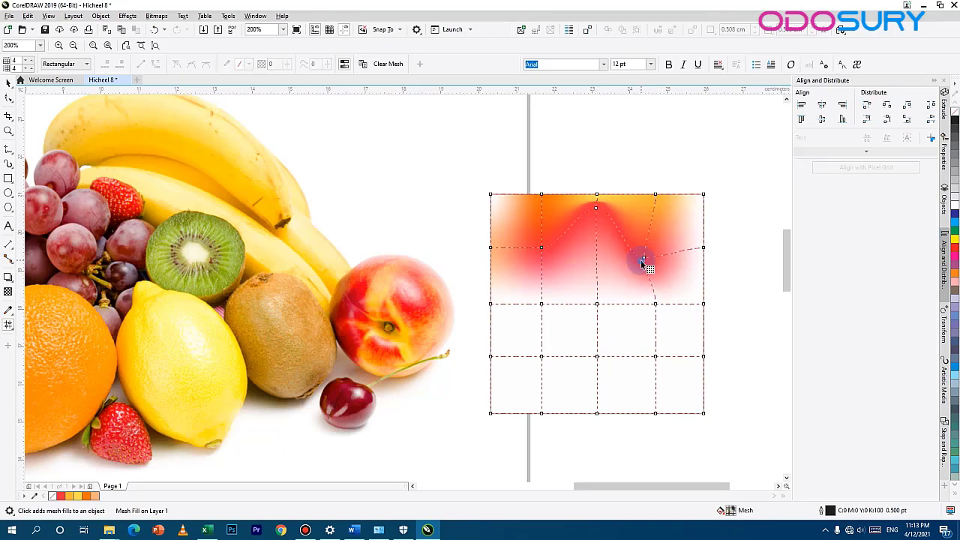
{"action": "left_click", "coordinate": [643, 260]}
{"action": "left_click", "coordinate": [645, 260]}
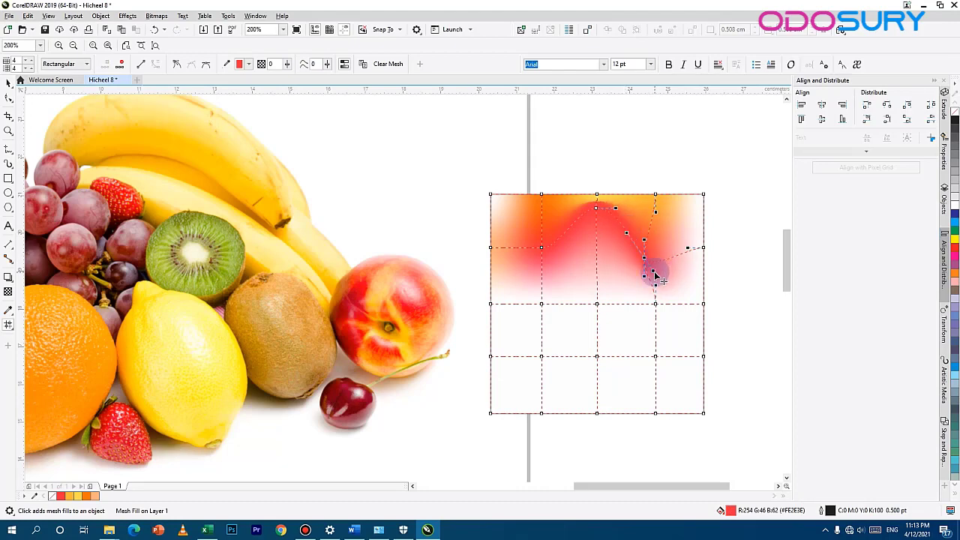
{"action": "left_click_drag", "start_coordinate": [656, 268], "coordinate": [682, 294]}
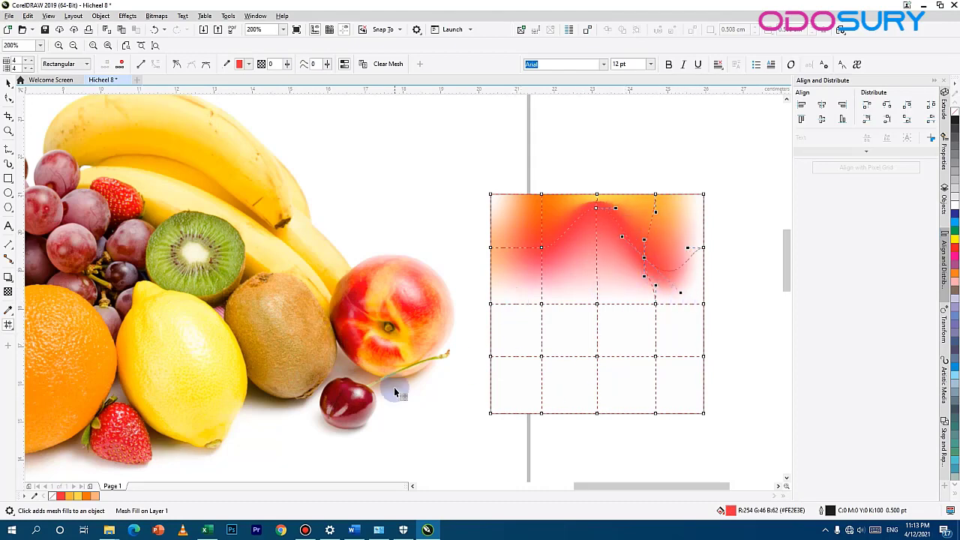
- Color the inner nodes of the mesh's middle row yellow and of its lower row orange, using shades sampled from the peach
{"action": "left_click_drag", "start_coordinate": [678, 335], "coordinate": [536, 299]}
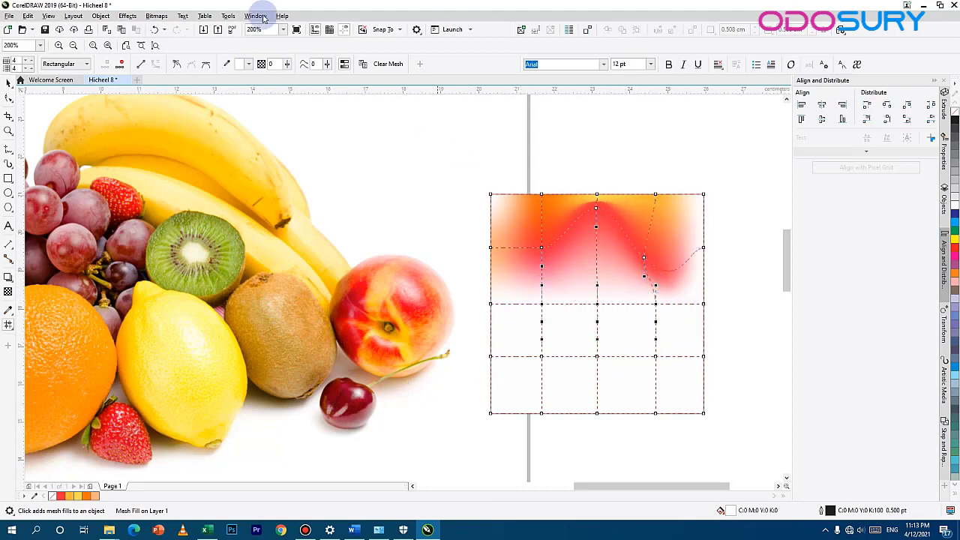
{"action": "left_click", "coordinate": [227, 64]}
{"action": "left_click", "coordinate": [411, 357]}
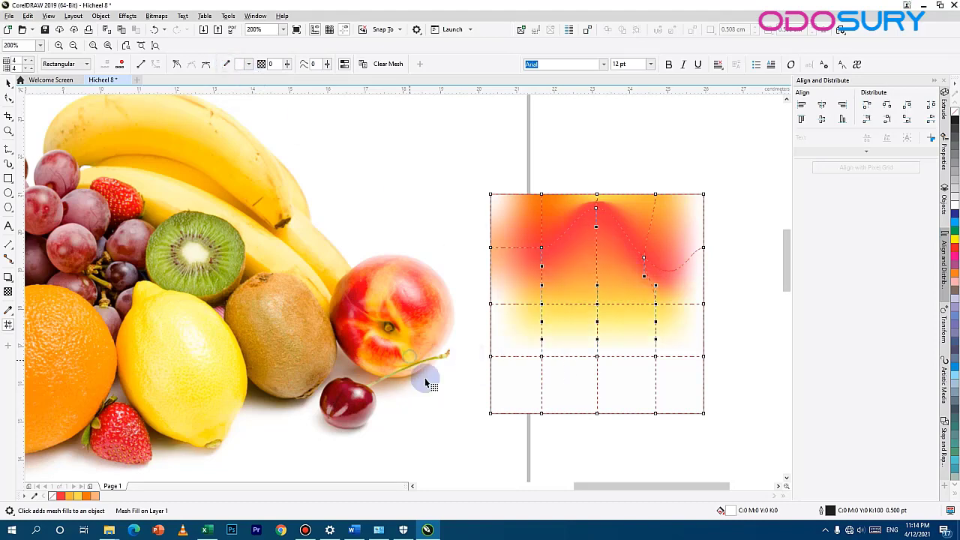
{"action": "left_click_drag", "start_coordinate": [673, 379], "coordinate": [524, 354]}
{"action": "left_click", "coordinate": [227, 63]}
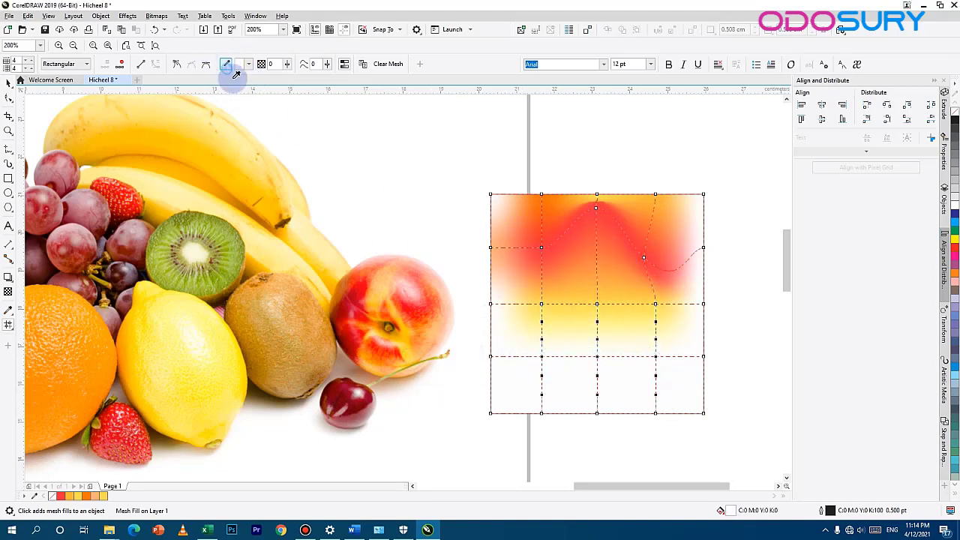
{"action": "left_click", "coordinate": [375, 353]}
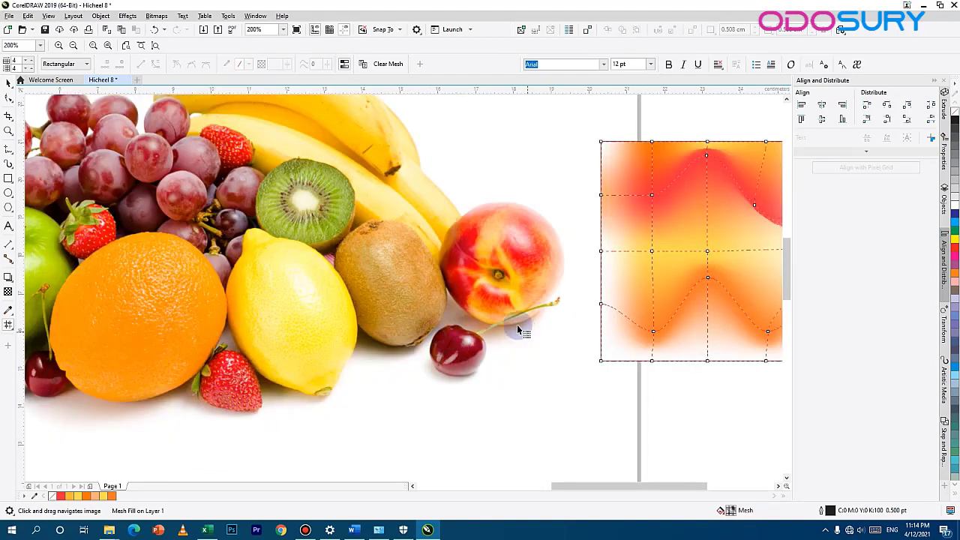
- Draw a rectangle around the lemon and fit it to the fruit at about 3.5 by 4.46 cm
{"action": "scroll", "coordinate": [212, 367], "scroll_direction": "up", "scroll_amount": 1}
{"action": "left_click_drag", "start_coordinate": [379, 264], "coordinate": [386, 293]}
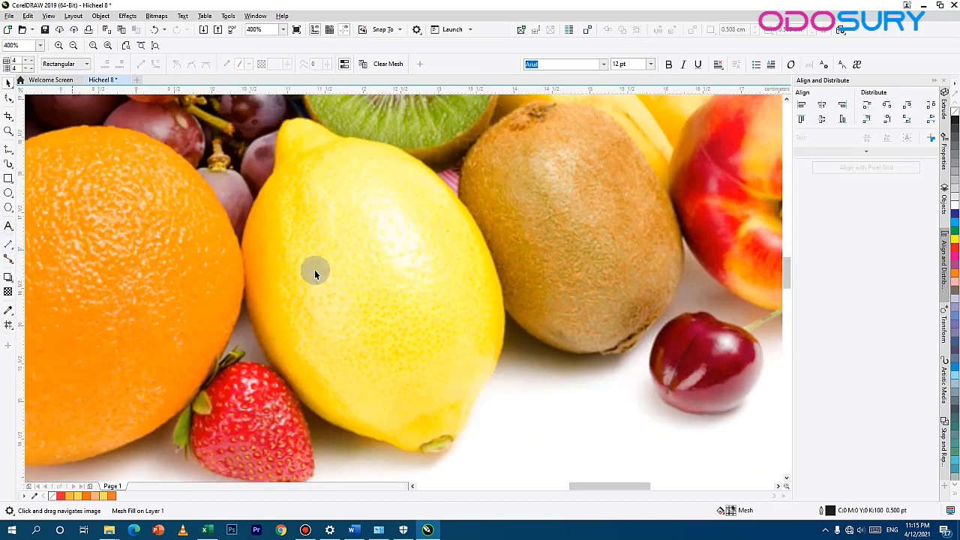
{"action": "left_click", "coordinate": [8, 179]}
{"action": "left_click_drag", "start_coordinate": [231, 120], "coordinate": [506, 423]}
{"action": "left_click_drag", "start_coordinate": [199, 239], "coordinate": [250, 298]}
{"action": "left_click", "coordinate": [8, 83]}
{"action": "left_click_drag", "start_coordinate": [384, 136], "coordinate": [383, 127]}
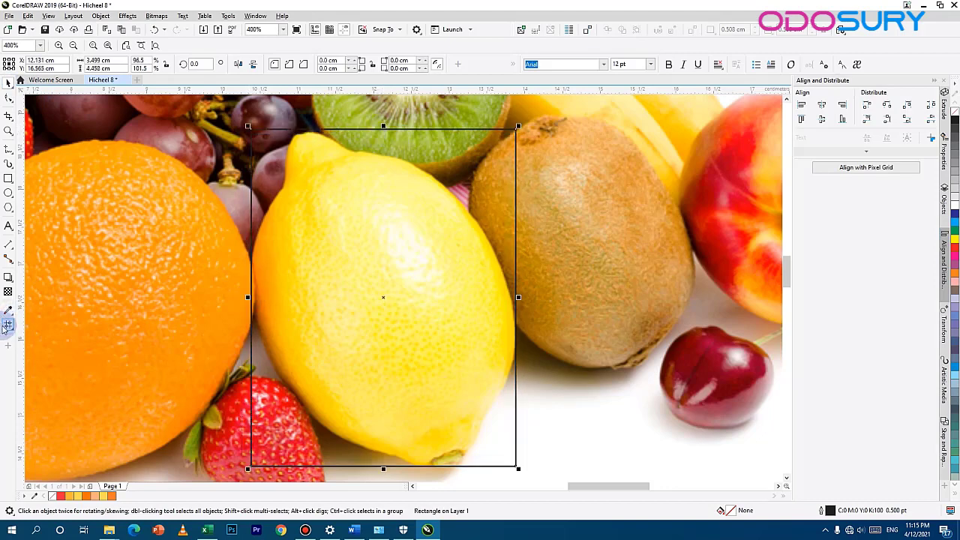
- Apply a mesh fill to the rectangle and move its upper-left corner and upper middle nodes onto the lemon's tip
{"action": "left_click", "coordinate": [8, 325]}
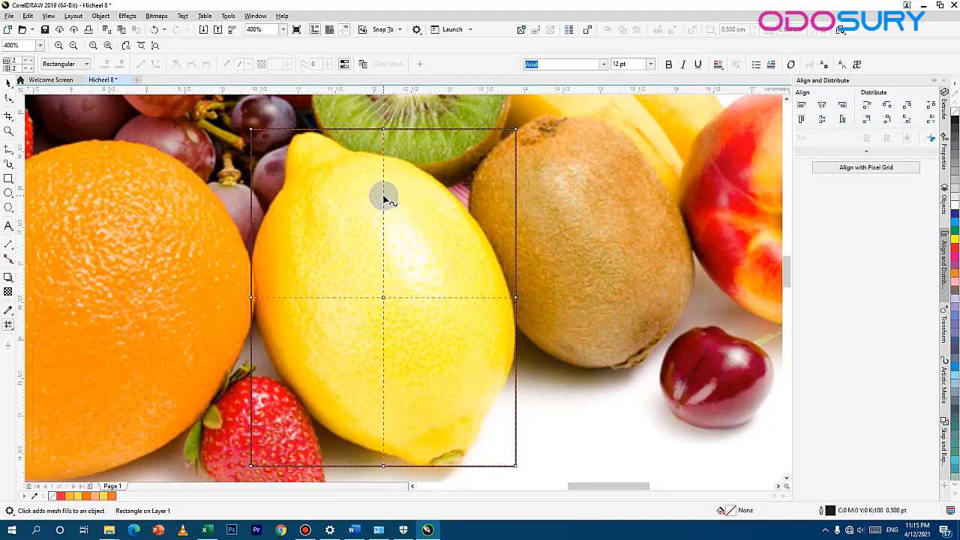
{"action": "scroll", "coordinate": [340, 224], "scroll_direction": "up", "scroll_amount": 1}
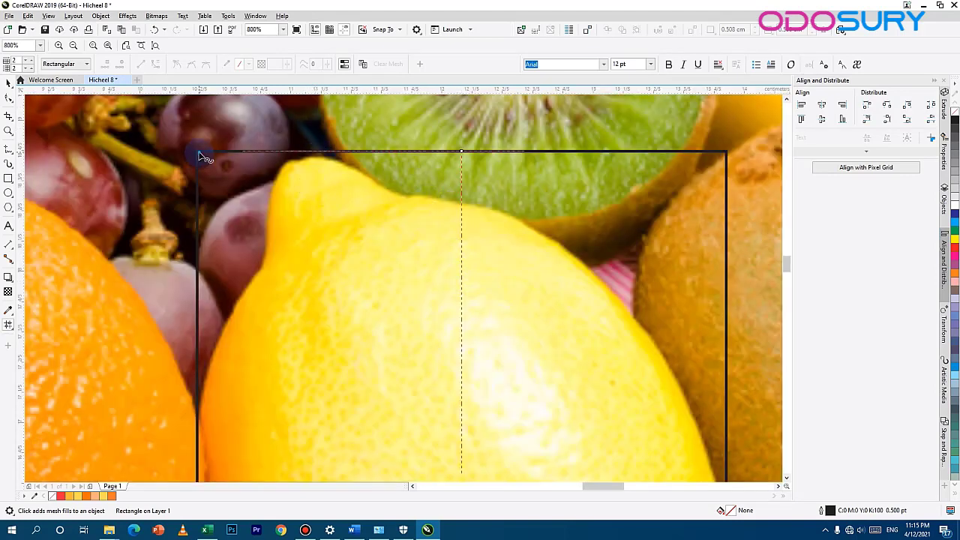
{"action": "left_click_drag", "start_coordinate": [200, 154], "coordinate": [278, 172]}
{"action": "left_click_drag", "start_coordinate": [459, 152], "coordinate": [297, 164]}
- Select all the mesh nodes and set their transparency to 100 so the photo can be traced through the mesh
{"action": "scroll", "coordinate": [475, 247], "scroll_direction": "down", "scroll_amount": 2}
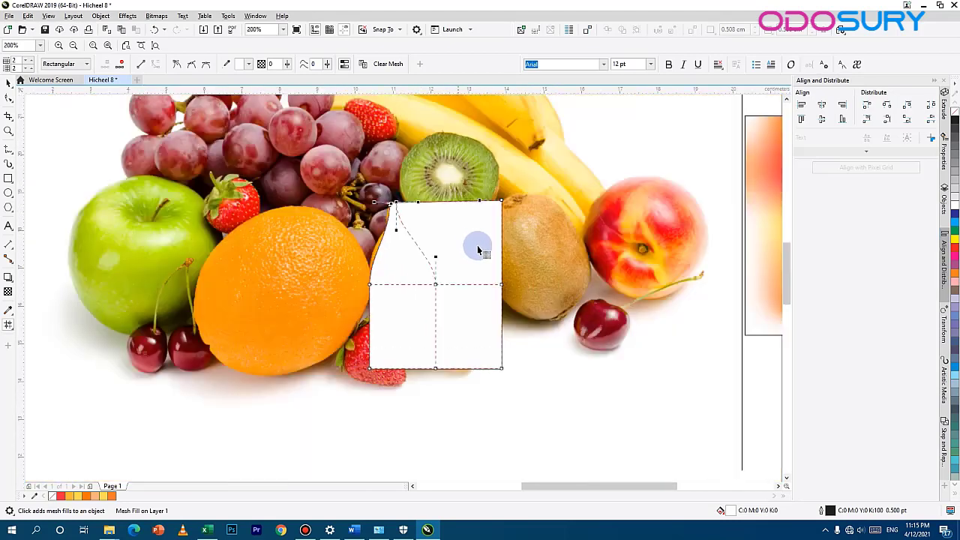
{"action": "left_click_drag", "start_coordinate": [317, 415], "coordinate": [330, 415]}
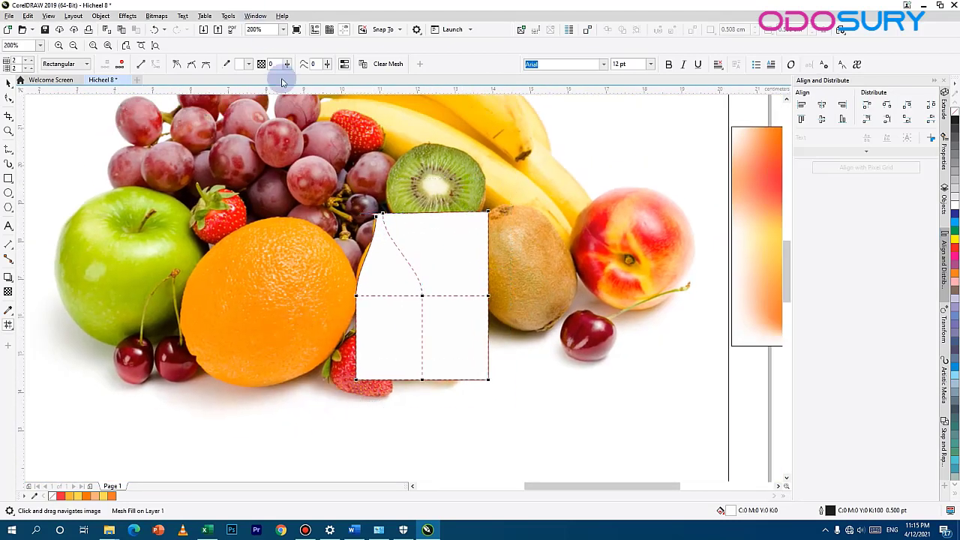
{"action": "left_click", "coordinate": [191, 64]}
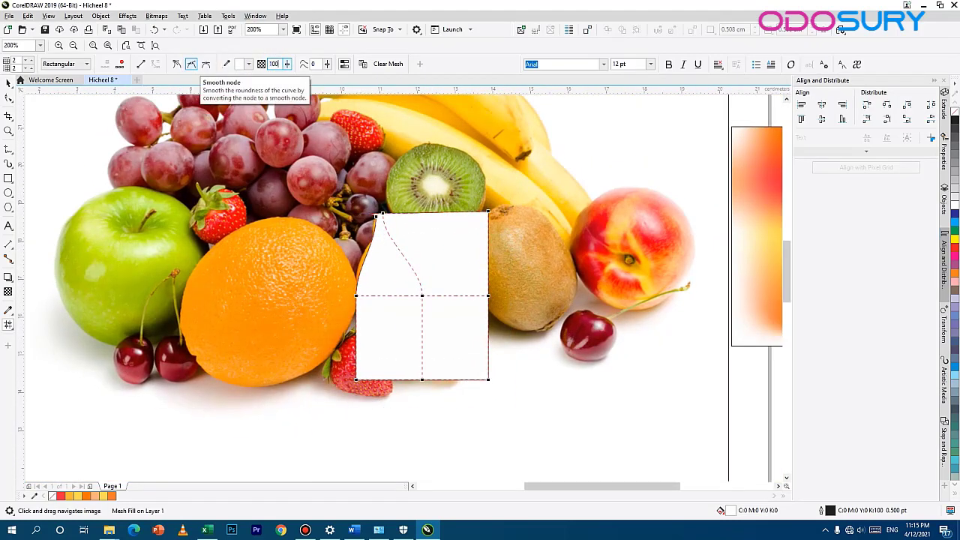
{"action": "key", "text": "Return"}
- Bend the outline between the upper-left corner node and the upper middle node around the rounded lemon tip
{"action": "scroll", "coordinate": [437, 245], "scroll_direction": "up", "scroll_amount": 2}
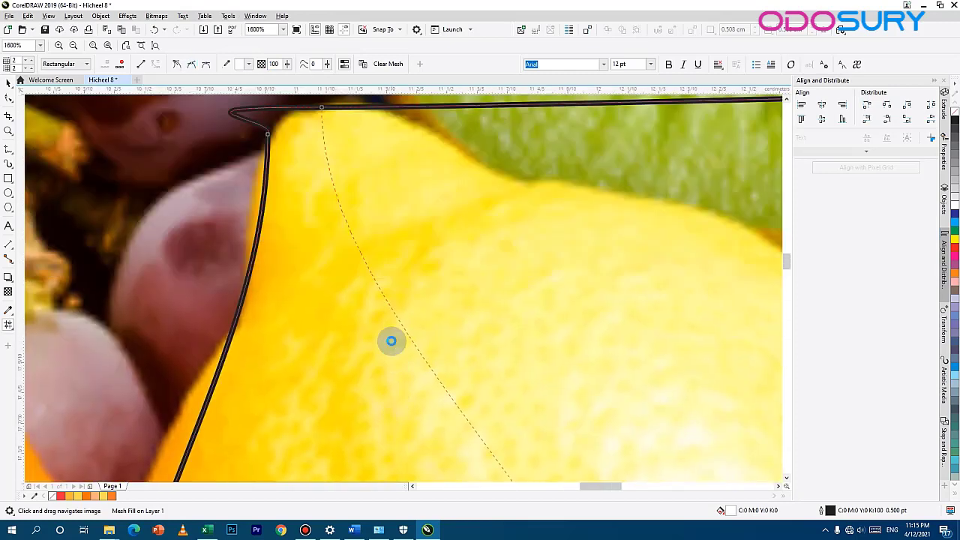
{"action": "left_click_drag", "start_coordinate": [323, 292], "coordinate": [317, 312]}
{"action": "mouse_move", "coordinate": [337, 276]}
{"action": "left_mouse_down"}
{"action": "mouse_move", "coordinate": [321, 281]}
{"action": "mouse_move", "coordinate": [332, 278]}
{"action": "left_mouse_up"}
{"action": "key", "text": "ctrl+z"}
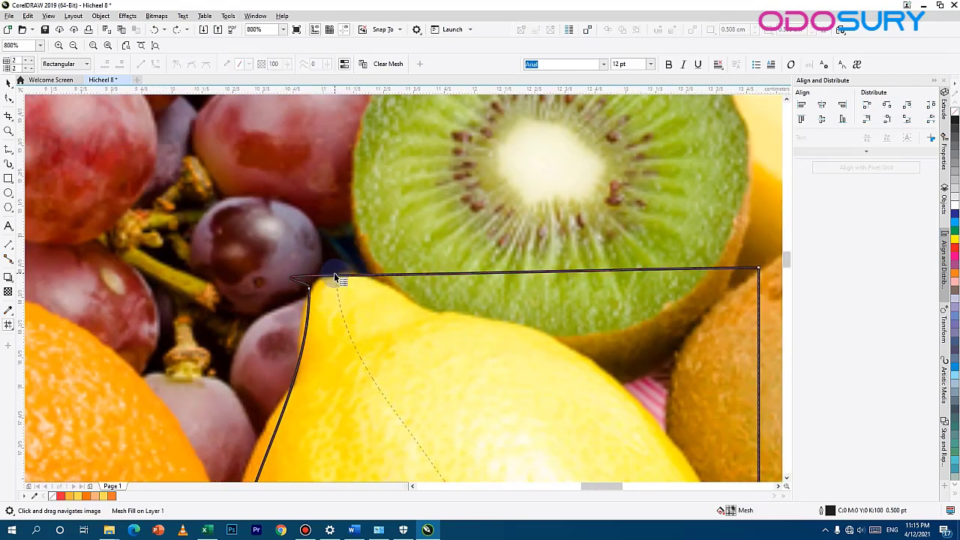
{"action": "left_click", "coordinate": [337, 277]}
{"action": "left_click_drag", "start_coordinate": [337, 276], "coordinate": [328, 283]}
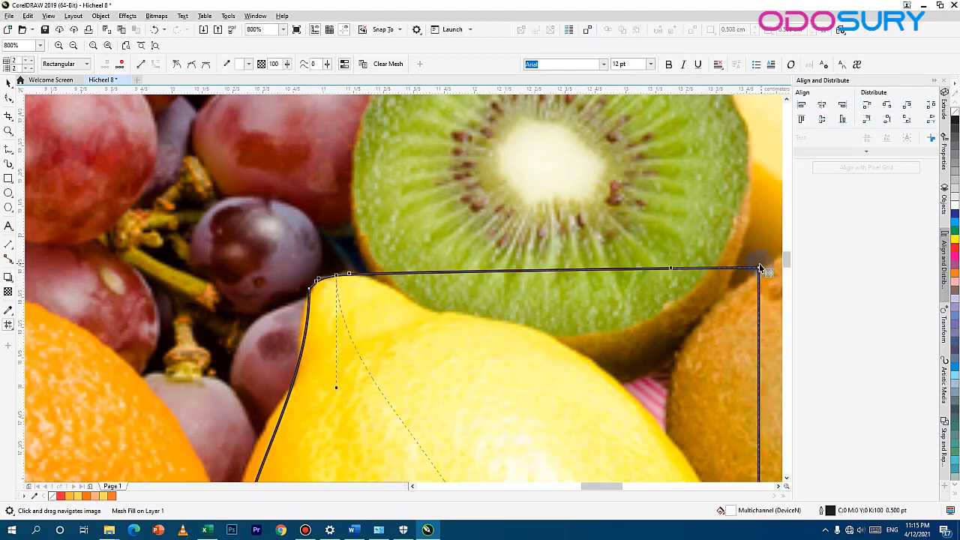
- Move the mesh's upper-right corner node onto the lemon tip, just right of the upper middle node
{"action": "left_click_drag", "start_coordinate": [760, 270], "coordinate": [370, 276]}
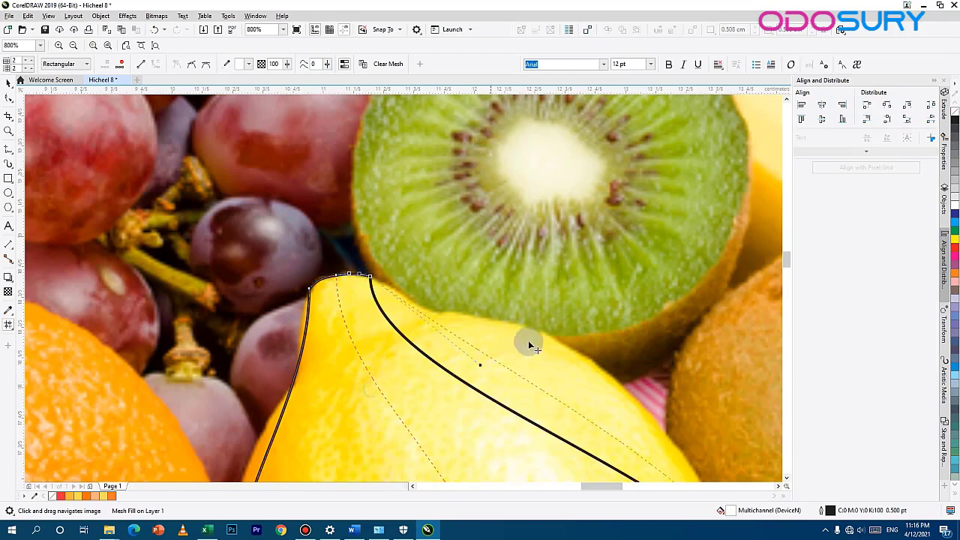
{"action": "left_click_drag", "start_coordinate": [570, 277], "coordinate": [572, 277]}
{"action": "scroll", "coordinate": [571, 278], "scroll_direction": "down", "scroll_amount": 2}
{"action": "scroll", "coordinate": [613, 322], "scroll_direction": "up", "scroll_amount": 2}
{"action": "scroll", "coordinate": [615, 318], "scroll_direction": "down", "scroll_amount": 2}
{"action": "scroll", "coordinate": [614, 372], "scroll_direction": "up", "scroll_amount": 2}
- Move the right middle node onto the lemon's right edge and bend its curve handles to follow the fruit
{"action": "left_click_drag", "start_coordinate": [638, 281], "coordinate": [596, 206]}
{"action": "left_click_drag", "start_coordinate": [602, 324], "coordinate": [644, 304]}
{"action": "left_click_drag", "start_coordinate": [685, 347], "coordinate": [667, 361]}
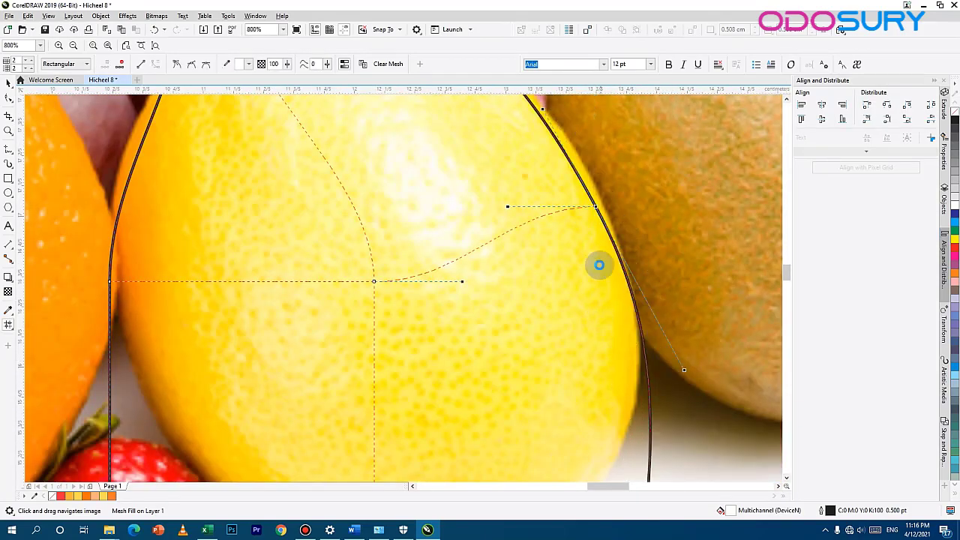
{"action": "scroll", "coordinate": [598, 265], "scroll_direction": "up", "scroll_amount": 1}
{"action": "scroll", "coordinate": [598, 330], "scroll_direction": "down", "scroll_amount": 1}
{"action": "scroll", "coordinate": [606, 285], "scroll_direction": "down", "scroll_amount": 1}
{"action": "scroll", "coordinate": [597, 279], "scroll_direction": "up", "scroll_amount": 2}
{"action": "scroll", "coordinate": [600, 367], "scroll_direction": "down", "scroll_amount": 1}
{"action": "left_click_drag", "start_coordinate": [610, 367], "coordinate": [608, 341]}
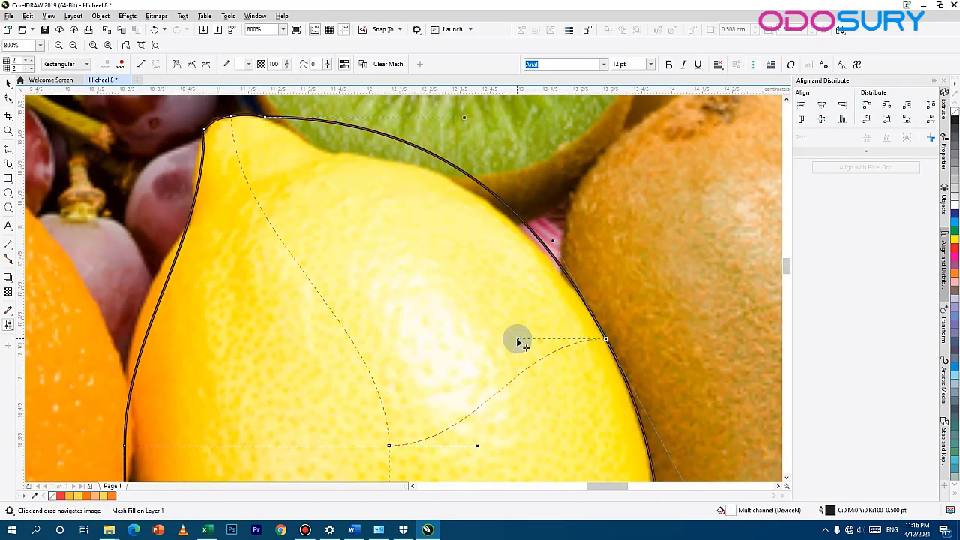
{"action": "scroll", "coordinate": [474, 412], "scroll_direction": "down", "scroll_amount": 1}
{"action": "scroll", "coordinate": [250, 303], "scroll_direction": "up", "scroll_amount": 1}
- Move the left middle node down onto the lemon's left edge and bend its upper handle along the contour
{"action": "left_click", "coordinate": [252, 305]}
{"action": "left_click_drag", "start_coordinate": [252, 304], "coordinate": [265, 366]}
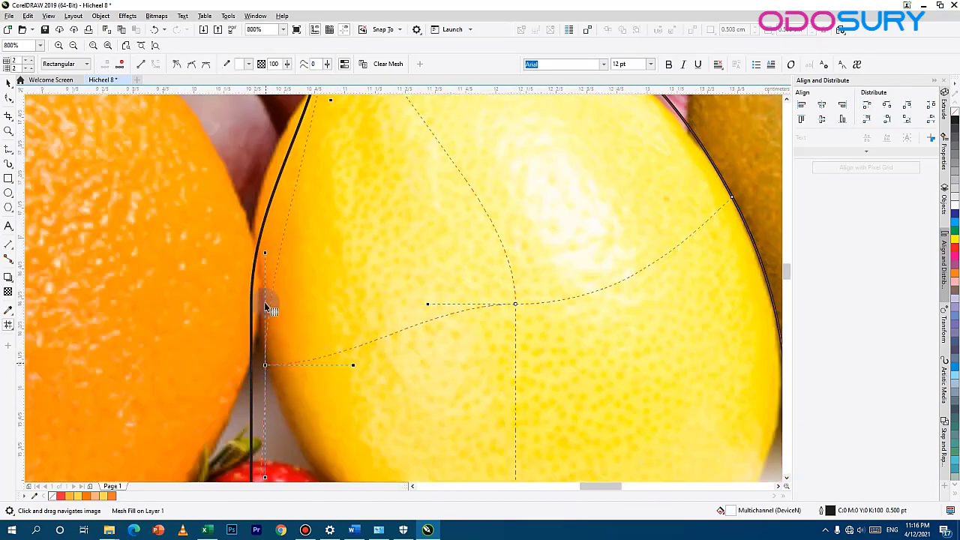
{"action": "left_click_drag", "start_coordinate": [264, 254], "coordinate": [205, 186]}
- Tilt the center node's horizontal handle, shift the node slightly down and right, and angle its vertical handle along the lemon
{"action": "left_click_drag", "start_coordinate": [428, 308], "coordinate": [419, 325]}
{"action": "left_click", "coordinate": [518, 303]}
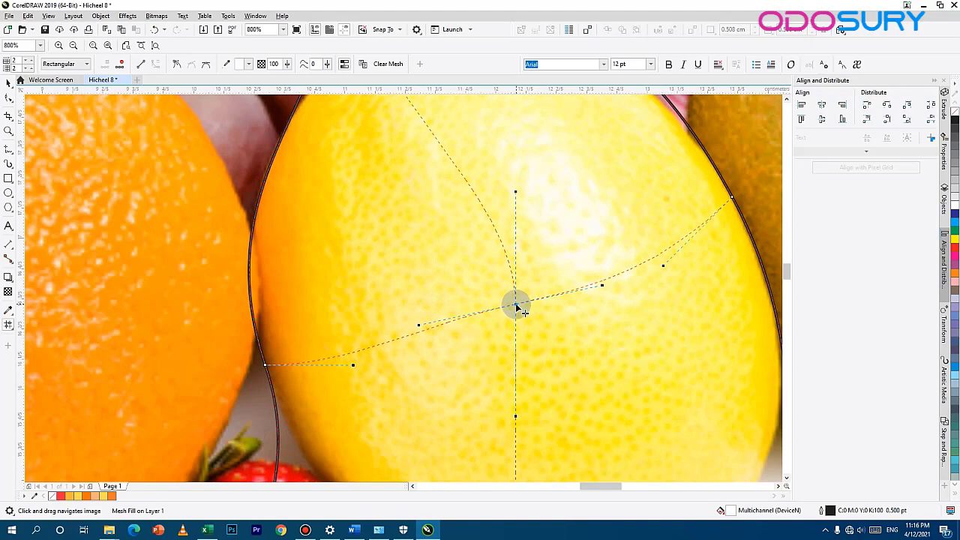
{"action": "left_click_drag", "start_coordinate": [517, 306], "coordinate": [527, 329]}
{"action": "left_click_drag", "start_coordinate": [525, 217], "coordinate": [497, 397]}
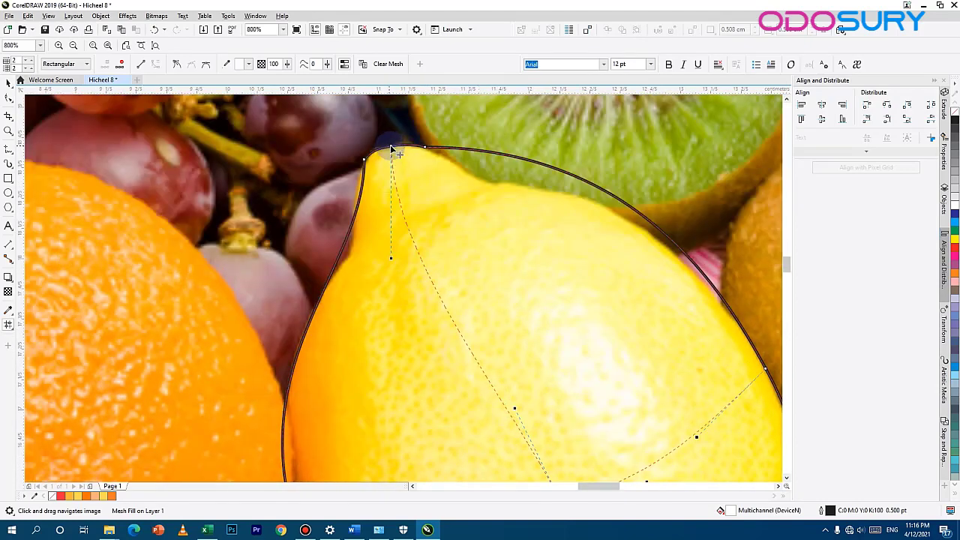
- Refine the lemon tip by shifting its middle node left, angling that node's inner handle, and moving the adjacent right node closer
{"action": "left_click_drag", "start_coordinate": [390, 145], "coordinate": [381, 148]}
{"action": "left_click", "coordinate": [398, 137]}
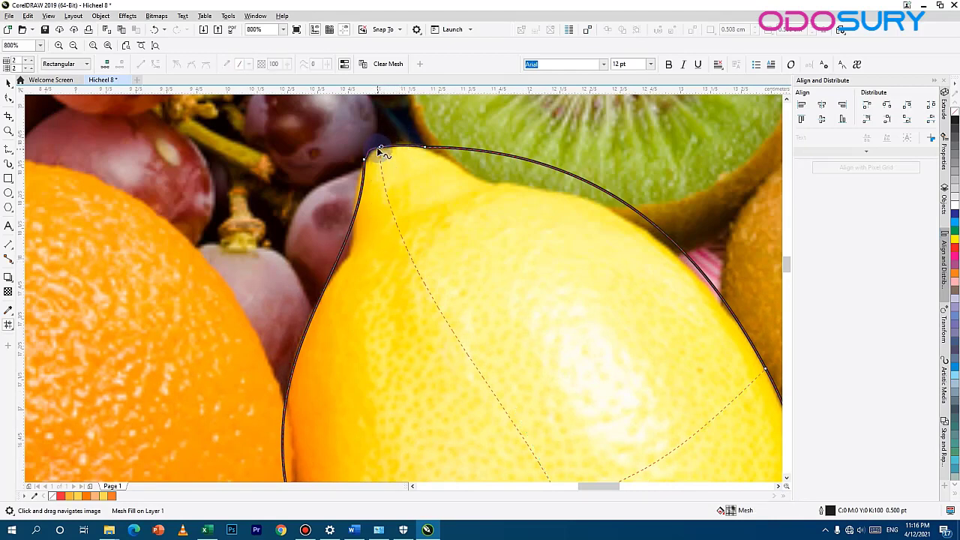
{"action": "left_click", "coordinate": [381, 148]}
{"action": "left_click_drag", "start_coordinate": [379, 258], "coordinate": [512, 250]}
{"action": "left_click", "coordinate": [380, 148]}
{"action": "left_click_drag", "start_coordinate": [448, 277], "coordinate": [431, 276]}
{"action": "mouse_move", "coordinate": [424, 148]}
{"action": "left_mouse_down"}
{"action": "mouse_move", "coordinate": [459, 190]}
{"action": "mouse_move", "coordinate": [407, 145]}
{"action": "left_mouse_up"}
- Bend the handle of the tip's right node inward so the outline follows the lemon's upper-right edge
{"action": "left_click", "coordinate": [494, 154]}
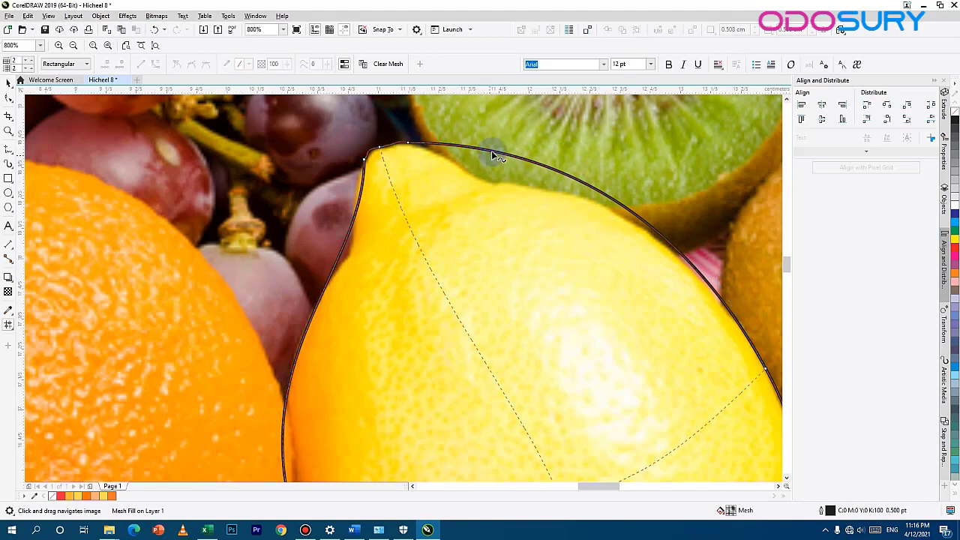
{"action": "left_click", "coordinate": [400, 150]}
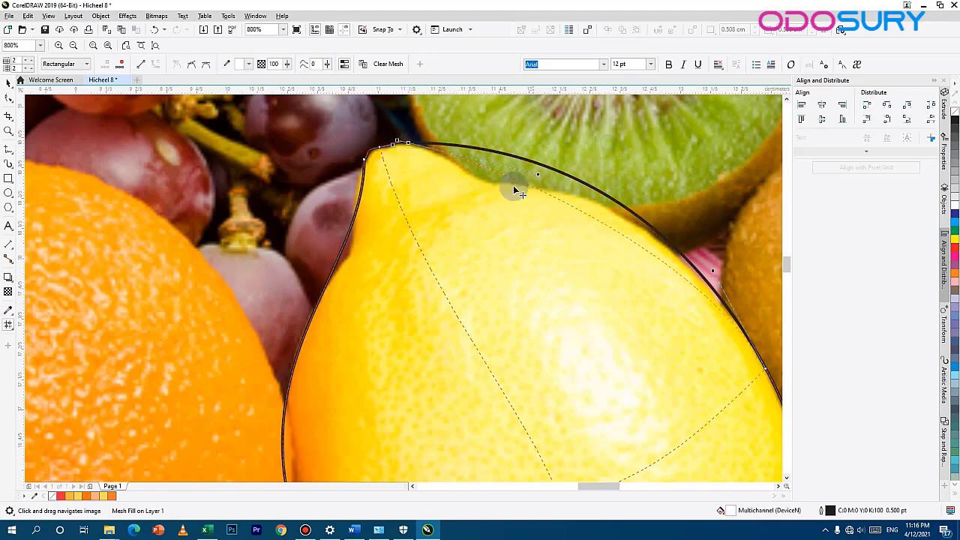
{"action": "double_click", "coordinate": [492, 184]}
{"action": "left_click_drag", "start_coordinate": [489, 181], "coordinate": [486, 180]}
{"action": "scroll", "coordinate": [712, 270], "scroll_direction": "down", "scroll_amount": 4}
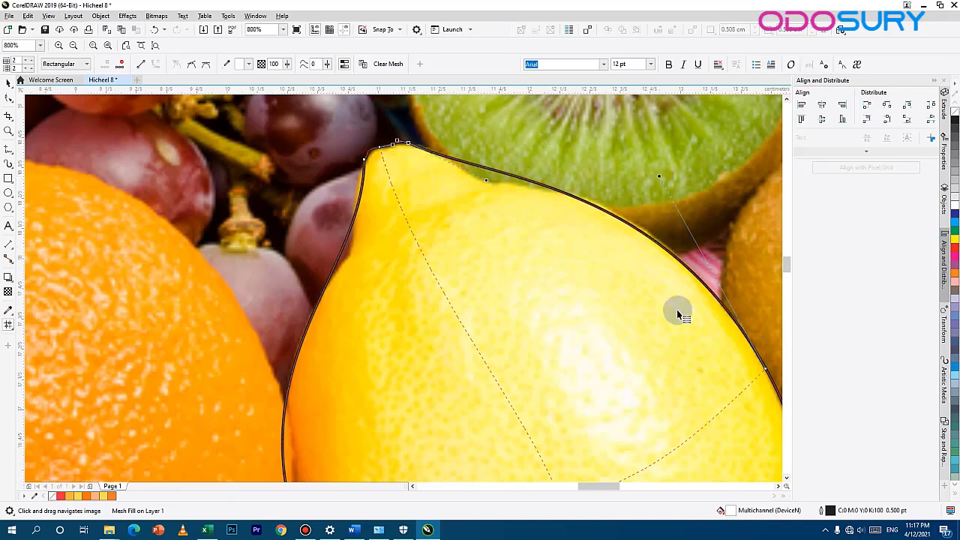
{"action": "scroll", "coordinate": [526, 337], "scroll_direction": "up", "scroll_amount": 4}
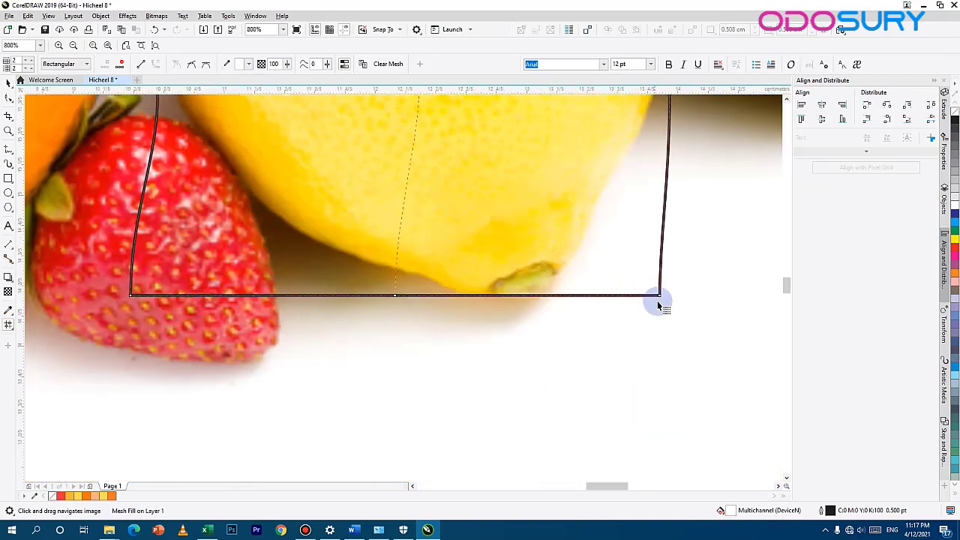
- Move the lower-right corner node to the right of the lemon's stem scar and bend both its handles around the fruit
{"action": "left_click_drag", "start_coordinate": [660, 297], "coordinate": [556, 273]}
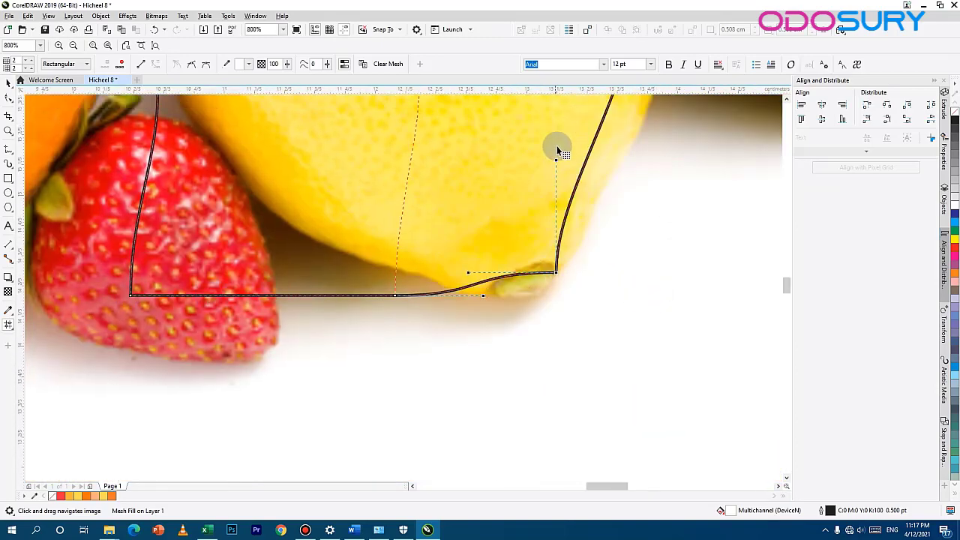
{"action": "left_click_drag", "start_coordinate": [556, 162], "coordinate": [623, 200]}
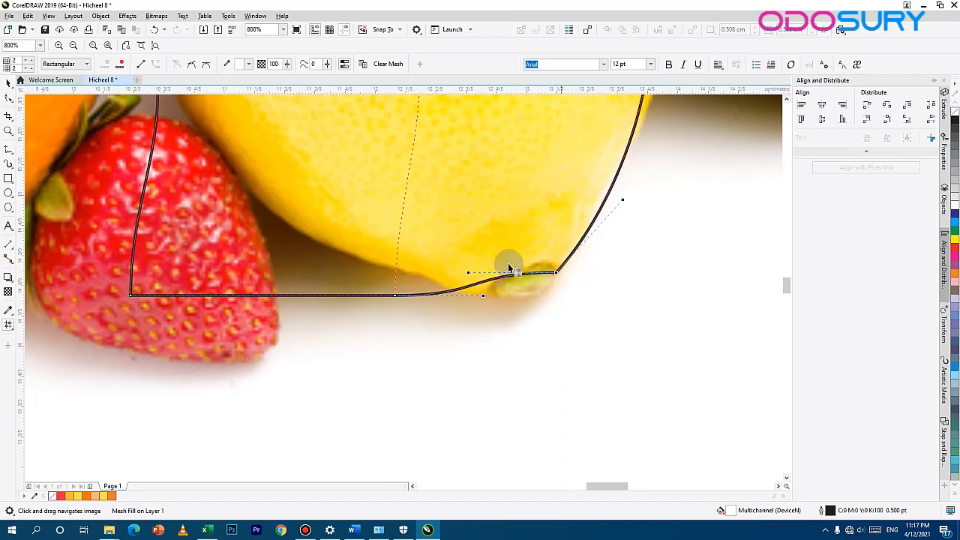
{"action": "left_click_drag", "start_coordinate": [468, 276], "coordinate": [545, 247]}
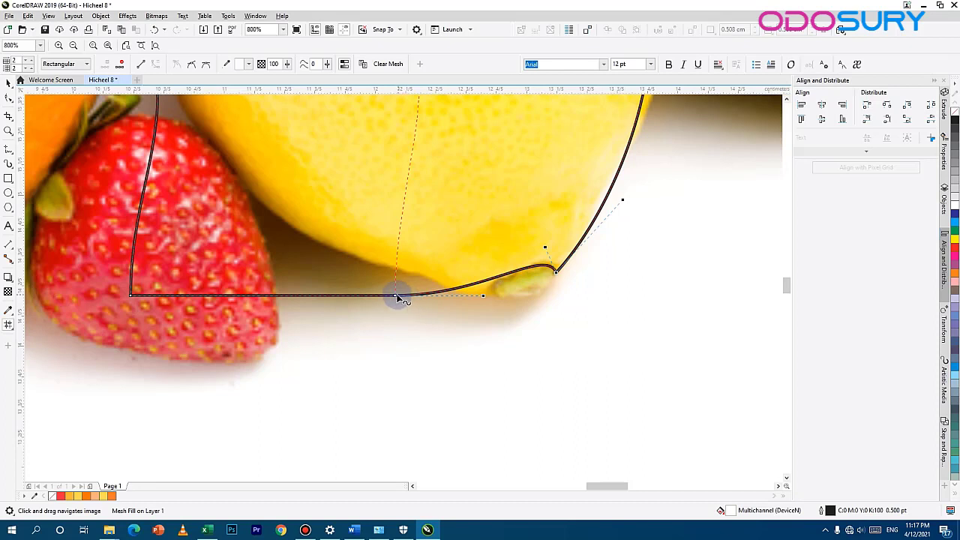
- Move the lower middle node onto the stem scar's upper edge and shorten its side handles to remove the loop
{"action": "left_click_drag", "start_coordinate": [398, 298], "coordinate": [528, 276]}
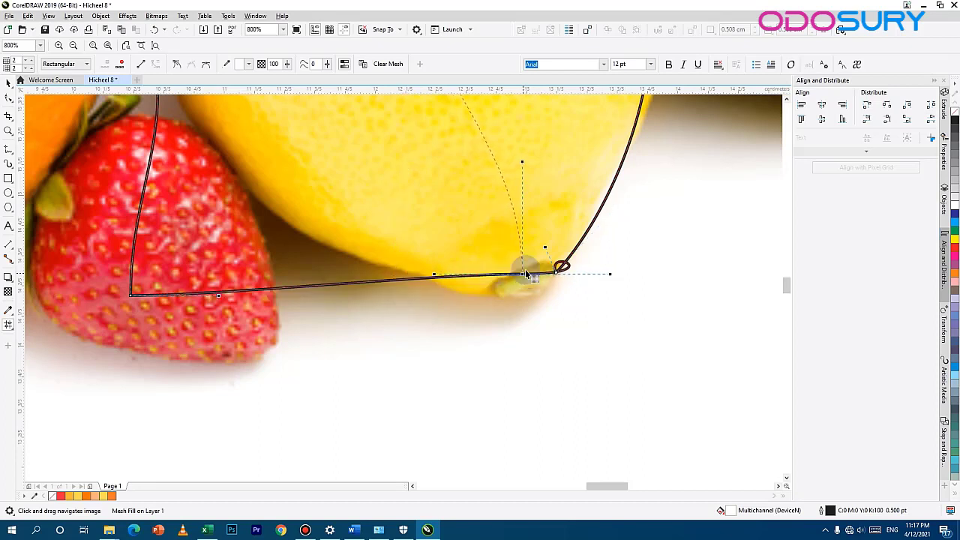
{"action": "left_click_drag", "start_coordinate": [608, 273], "coordinate": [527, 256]}
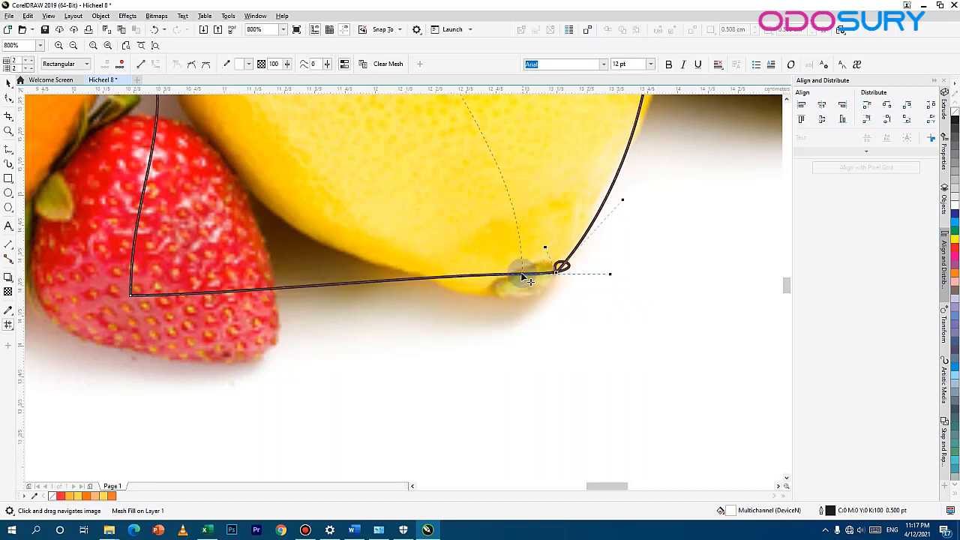
{"action": "left_click", "coordinate": [522, 275]}
{"action": "left_click_drag", "start_coordinate": [611, 277], "coordinate": [538, 260]}
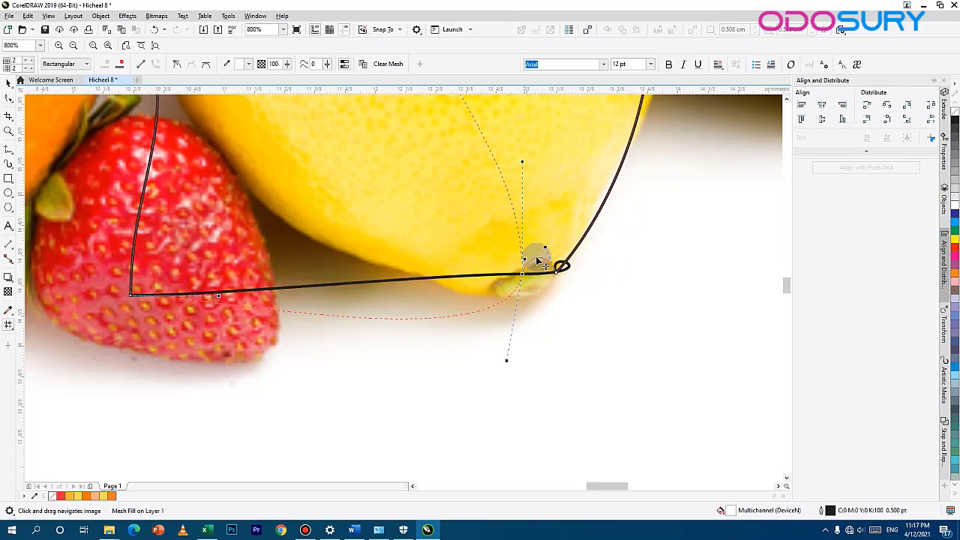
{"action": "left_click_drag", "start_coordinate": [439, 303], "coordinate": [507, 274]}
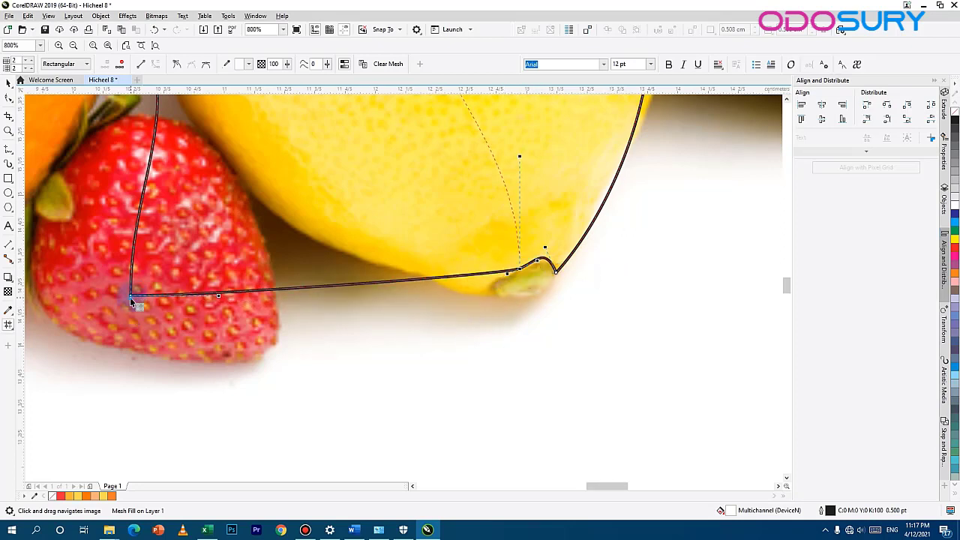
- Move the lower-left corner node to the left of the stem scar and fit its handles to the lemon's lower-left edge
{"action": "left_click", "coordinate": [111, 289]}
{"action": "left_click_drag", "start_coordinate": [131, 298], "coordinate": [260, 267]}
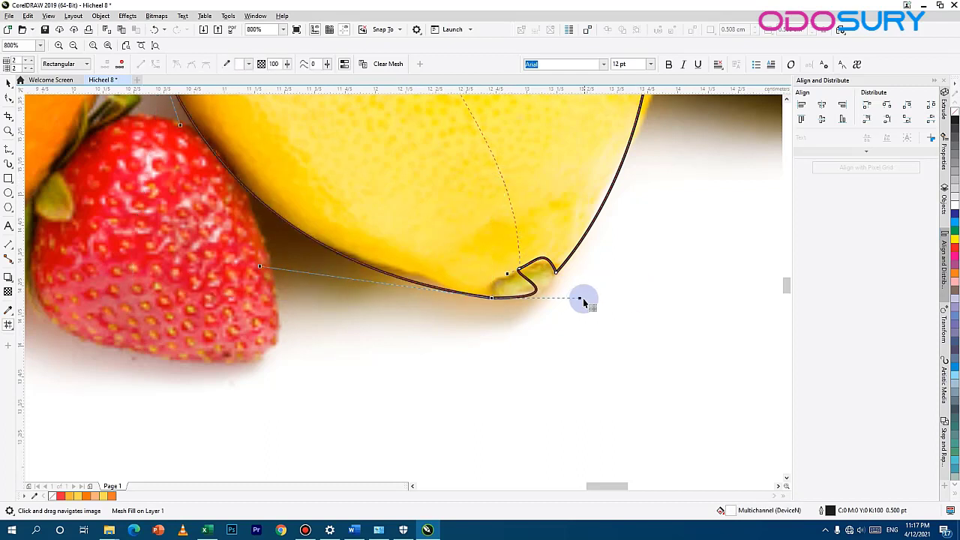
{"action": "left_click_drag", "start_coordinate": [581, 298], "coordinate": [477, 285]}
- Fine-tune the nodes and curve handles around the stem scar so the outline hugs its upper edge
{"action": "left_click", "coordinate": [519, 268]}
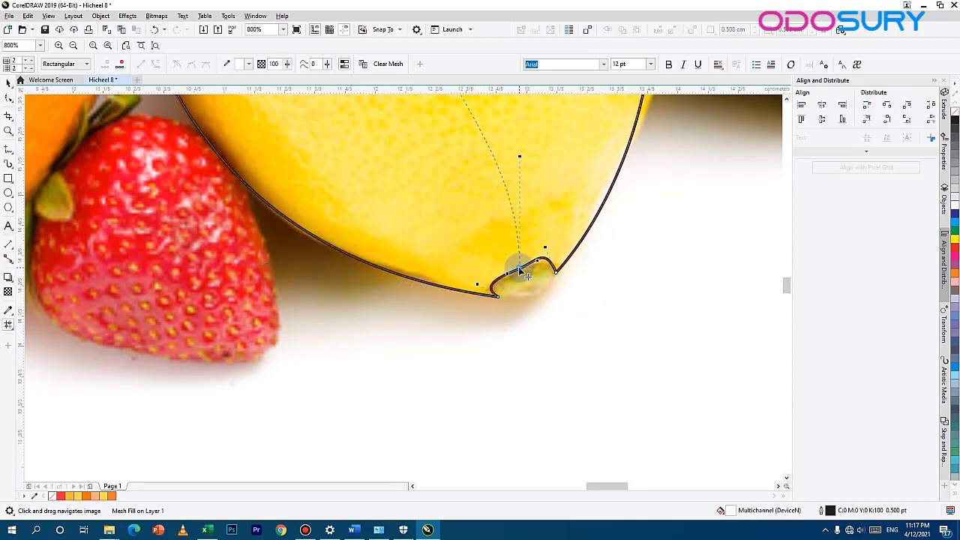
{"action": "left_click", "coordinate": [536, 270]}
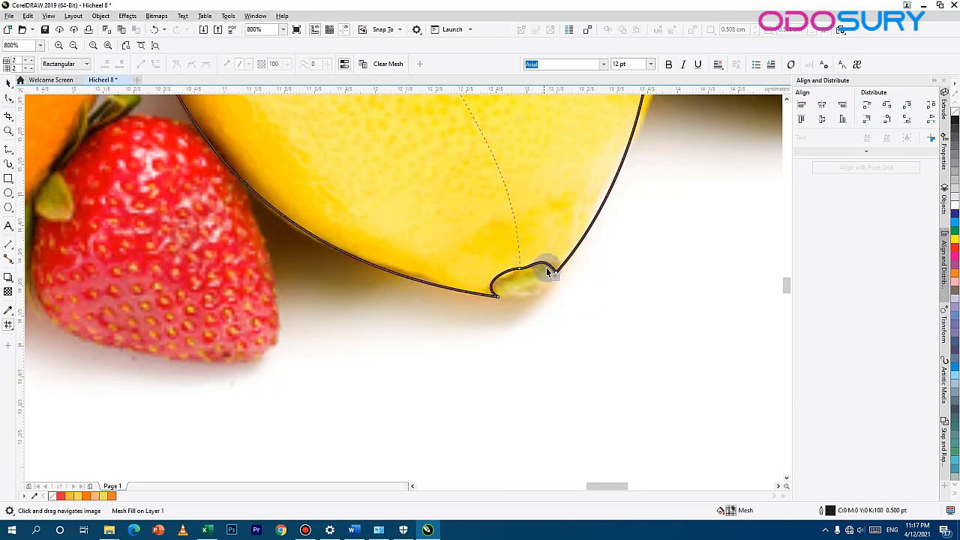
{"action": "left_click", "coordinate": [541, 252]}
{"action": "left_click_drag", "start_coordinate": [541, 253], "coordinate": [506, 303]}
{"action": "left_click", "coordinate": [477, 284]}
{"action": "left_click", "coordinate": [557, 273]}
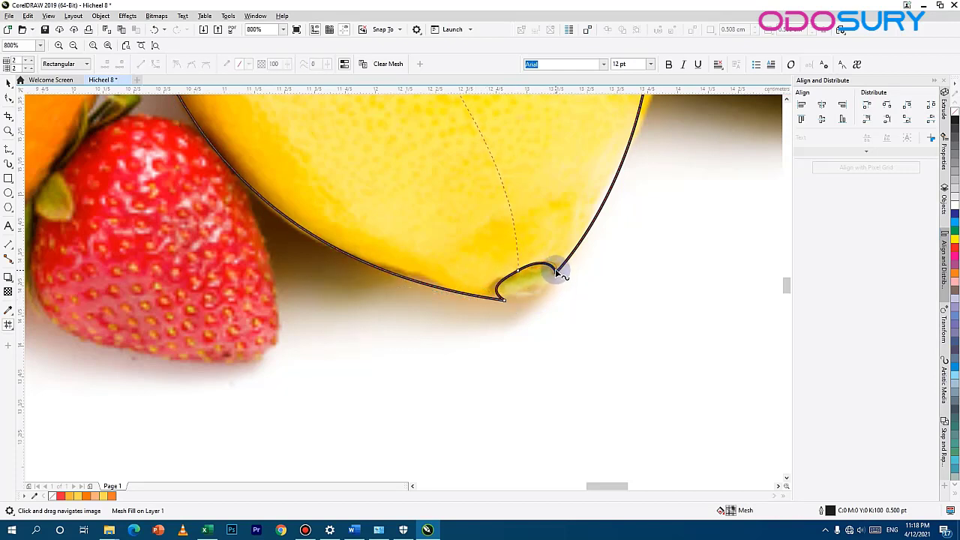
- Adjust the curve handle on the lower-right side so the outline fits the lemon's right edge
{"action": "scroll", "coordinate": [632, 175], "scroll_direction": "down", "scroll_amount": 2}
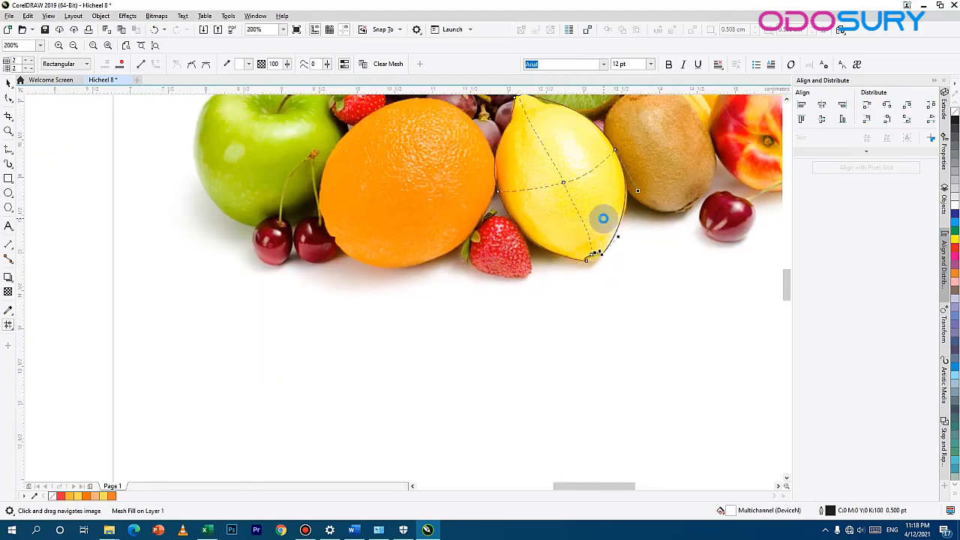
{"action": "scroll", "coordinate": [605, 217], "scroll_direction": "up", "scroll_amount": 1}
{"action": "left_click_drag", "start_coordinate": [639, 293], "coordinate": [654, 260]}
{"action": "scroll", "coordinate": [551, 309], "scroll_direction": "down", "scroll_amount": 1}
{"action": "scroll", "coordinate": [485, 276], "scroll_direction": "up", "scroll_amount": 1}
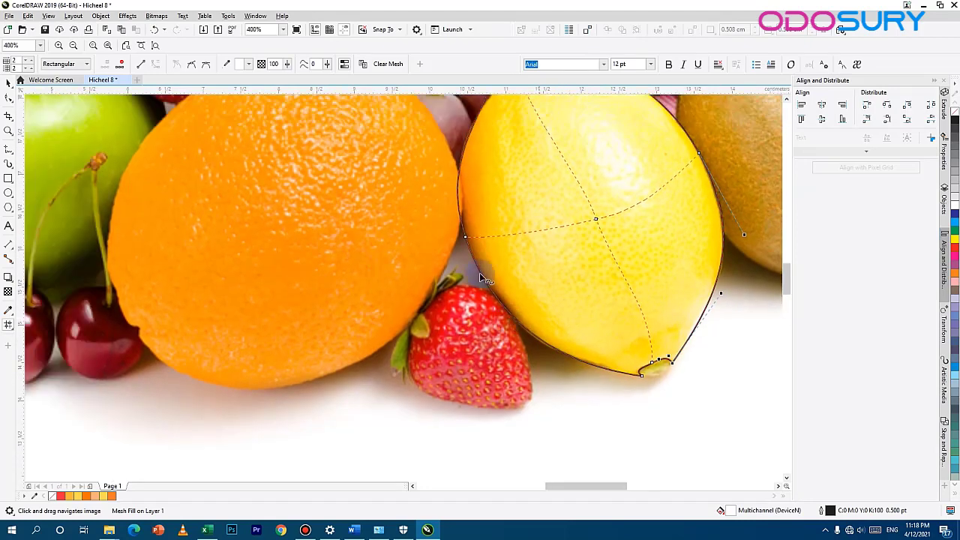
- Add a mesh row across the lower part of the lemon, intersecting the middle column above the stem scar
{"action": "scroll", "coordinate": [507, 211], "scroll_direction": "down", "scroll_amount": 1}
{"action": "scroll", "coordinate": [485, 212], "scroll_direction": "up", "scroll_amount": 2}
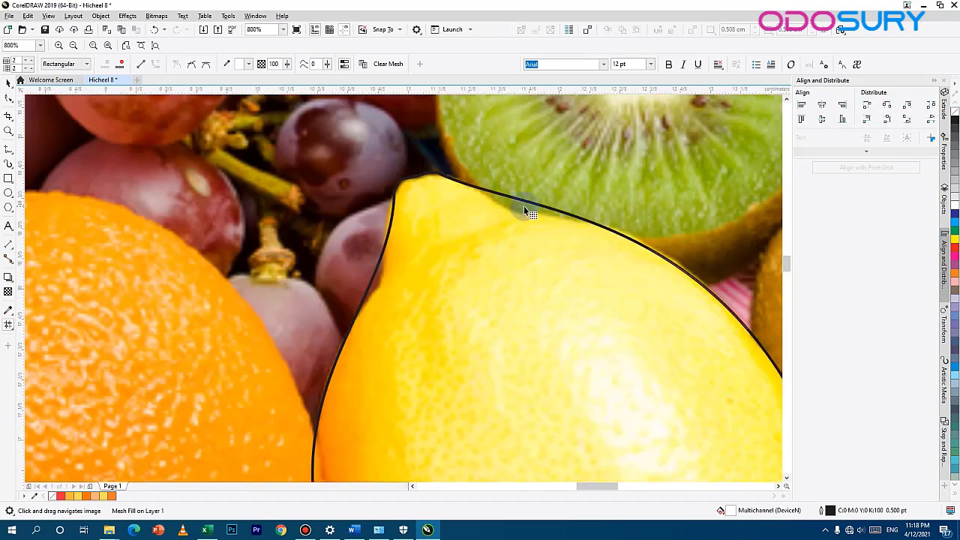
{"action": "left_click_drag", "start_coordinate": [525, 147], "coordinate": [502, 4]}
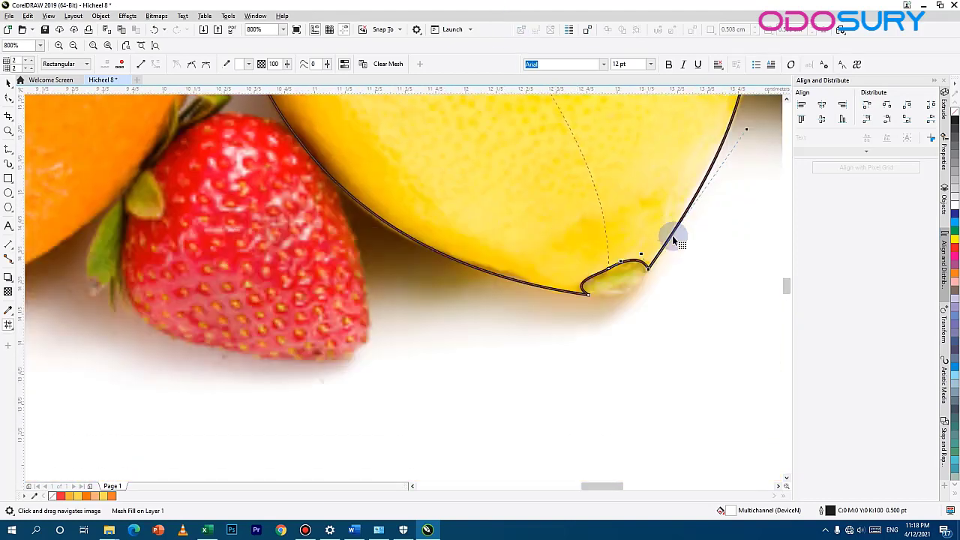
{"action": "double_click", "coordinate": [597, 197]}
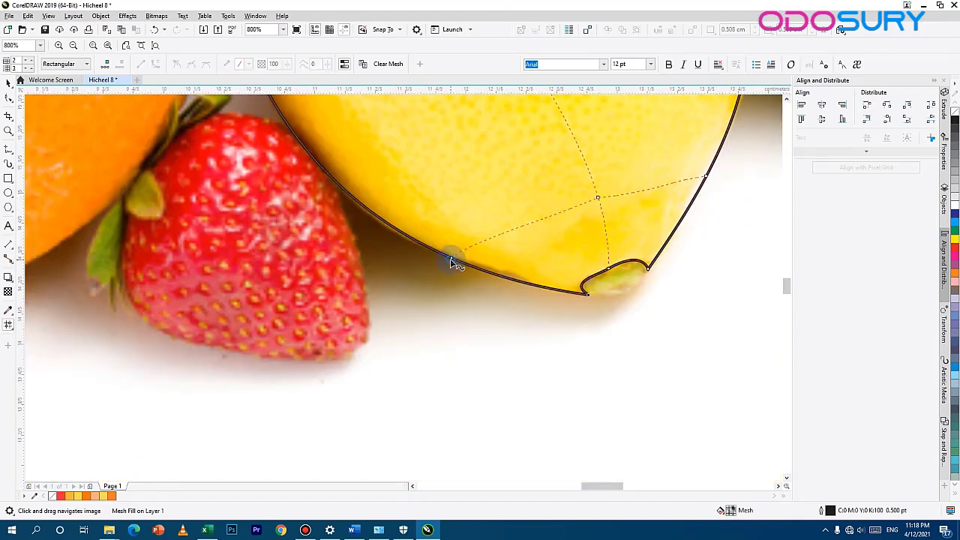
- Move the lower mesh row's left end node closer to the stem scar and fit its handles to the lemon's lower-left edge
{"action": "left_click_drag", "start_coordinate": [453, 260], "coordinate": [501, 277]}
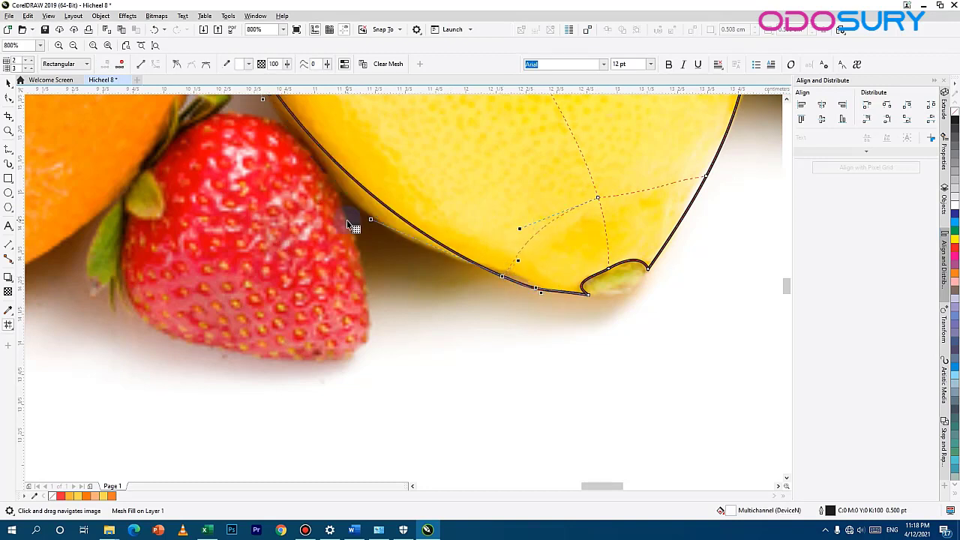
{"action": "left_click_drag", "start_coordinate": [370, 223], "coordinate": [318, 236]}
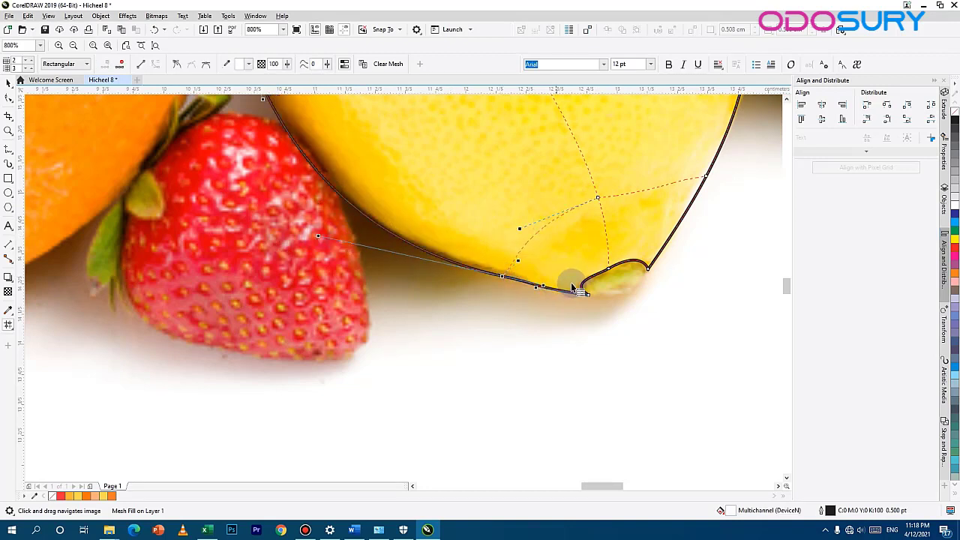
{"action": "left_click_drag", "start_coordinate": [535, 287], "coordinate": [553, 286]}
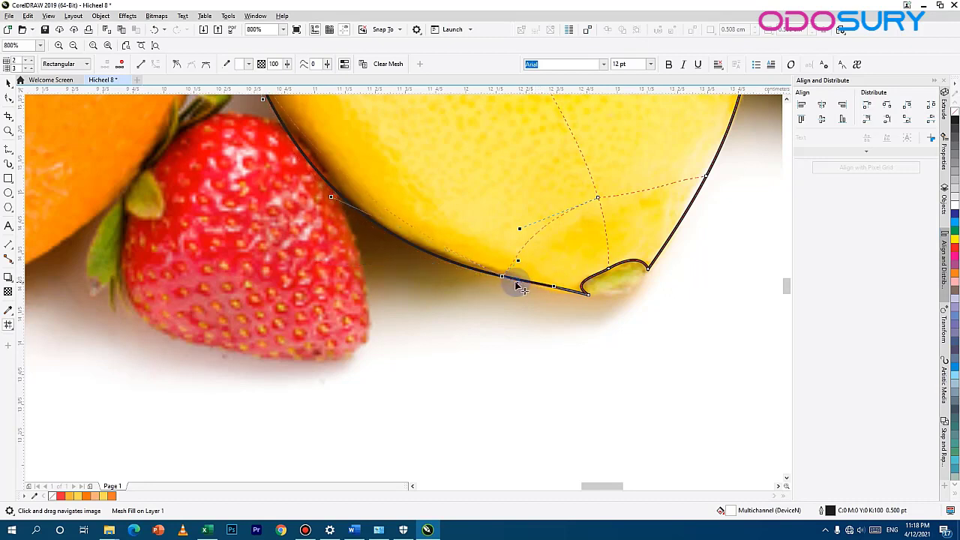
{"action": "double_click", "coordinate": [502, 277]}
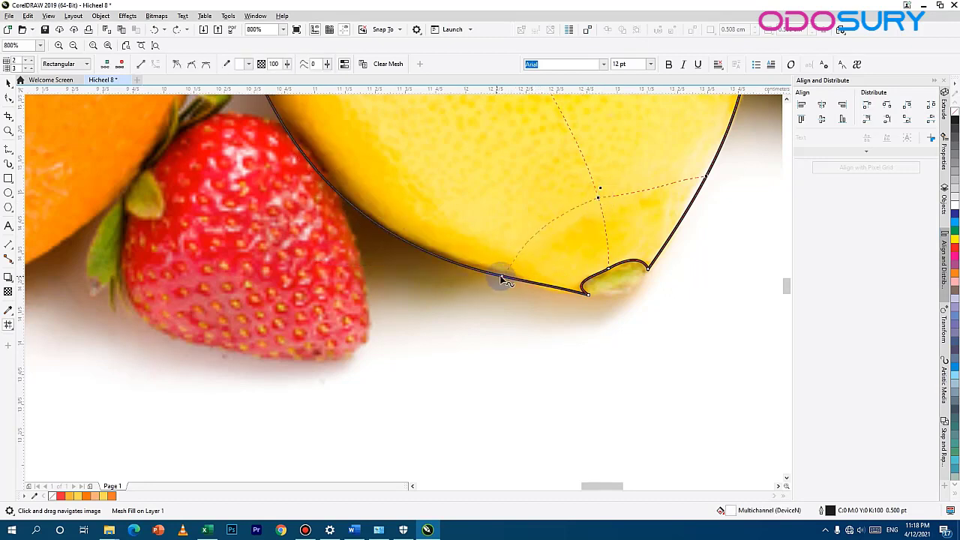
{"action": "double_click", "coordinate": [519, 277]}
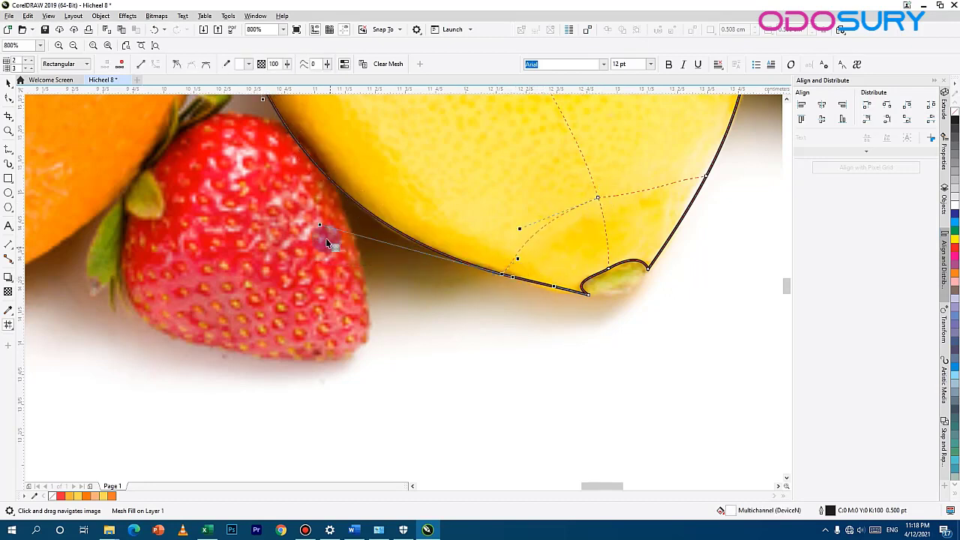
{"action": "left_click_drag", "start_coordinate": [611, 221], "coordinate": [522, 258]}
- Move the lower mesh row's right end node closer to the stem scar and bend its handles along the lemon's right edge
{"action": "left_click_drag", "start_coordinate": [616, 214], "coordinate": [600, 234]}
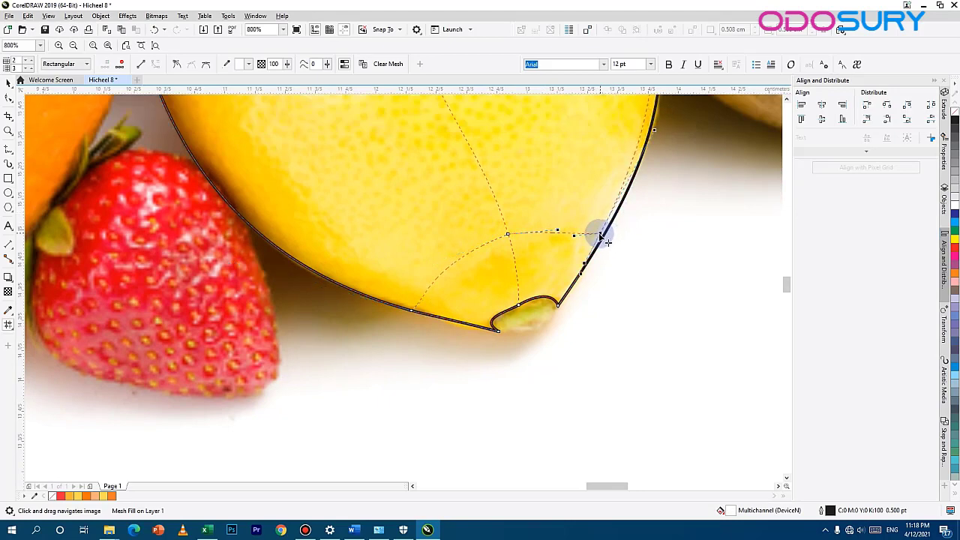
{"action": "left_click_drag", "start_coordinate": [654, 131], "coordinate": [674, 151]}
{"action": "left_click_drag", "start_coordinate": [577, 263], "coordinate": [646, 134]}
{"action": "left_click_drag", "start_coordinate": [667, 164], "coordinate": [666, 163]}
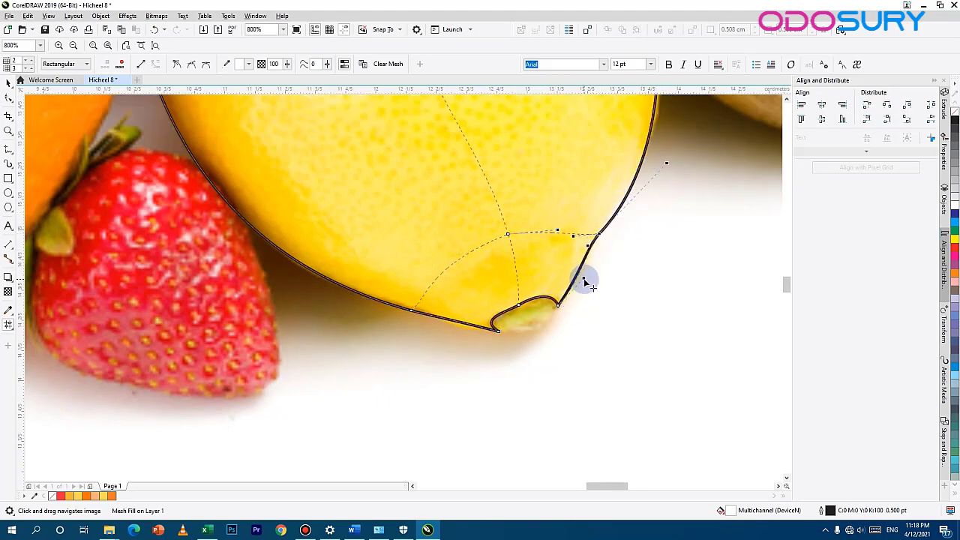
- Add a mesh row across the neck near the lemon's upper tip, starting from the outline beside the kiwi
{"action": "scroll", "coordinate": [564, 247], "scroll_direction": "down", "scroll_amount": 1}
{"action": "scroll", "coordinate": [561, 242], "scroll_direction": "up", "scroll_amount": 1}
{"action": "left_click_drag", "start_coordinate": [605, 258], "coordinate": [641, 449]}
{"action": "scroll", "coordinate": [358, 196], "scroll_direction": "up", "scroll_amount": 1}
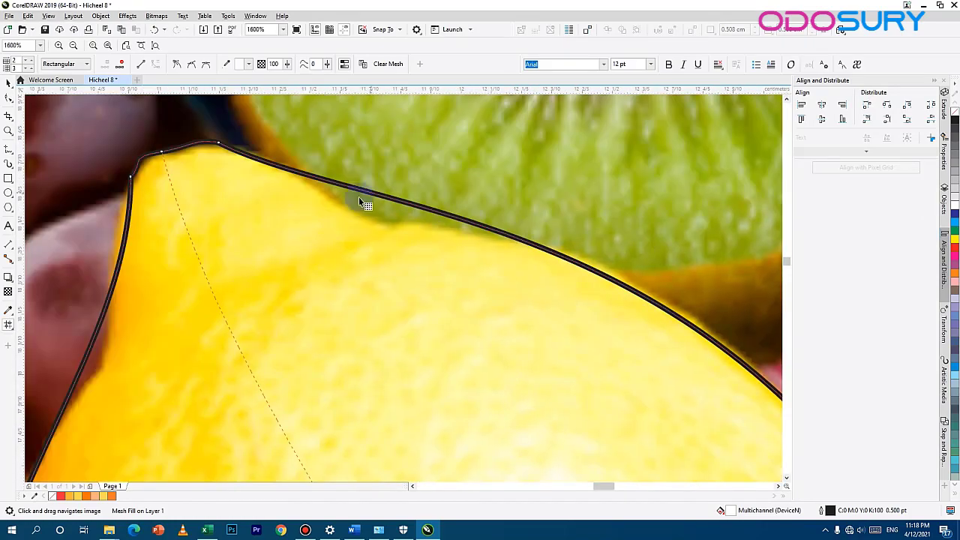
{"action": "double_click", "coordinate": [362, 195]}
{"action": "left_click_drag", "start_coordinate": [238, 344], "coordinate": [376, 329]}
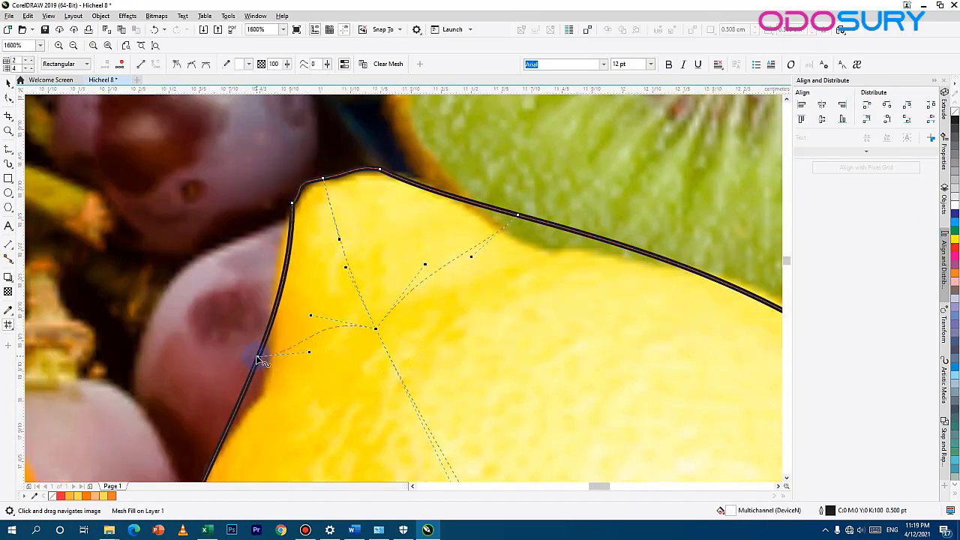
- Move the neck row's left end node down to the base of the neck and fit its handles to the lemon's left edge
{"action": "left_click_drag", "start_coordinate": [264, 389], "coordinate": [264, 389]}
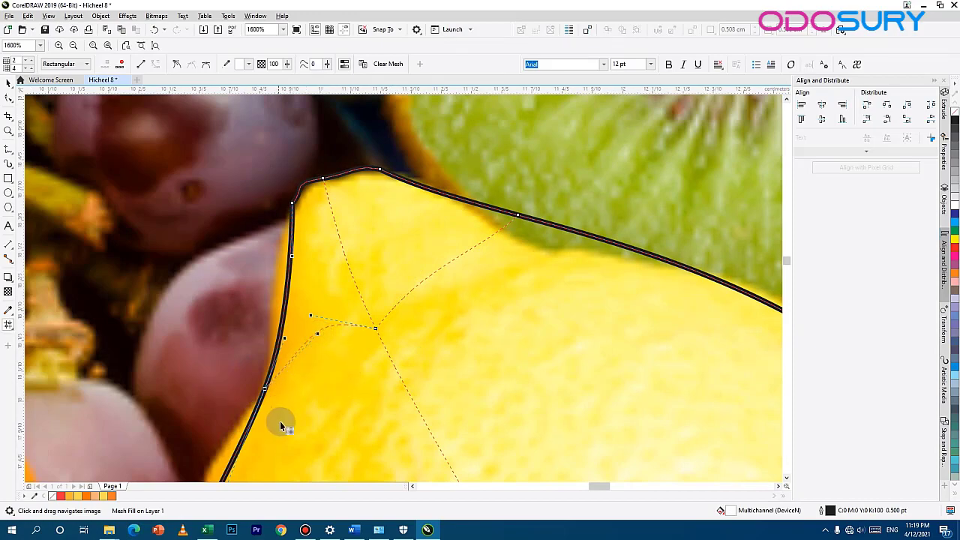
{"action": "left_click_drag", "start_coordinate": [280, 425], "coordinate": [434, 260]}
{"action": "left_click_drag", "start_coordinate": [356, 386], "coordinate": [430, 208]}
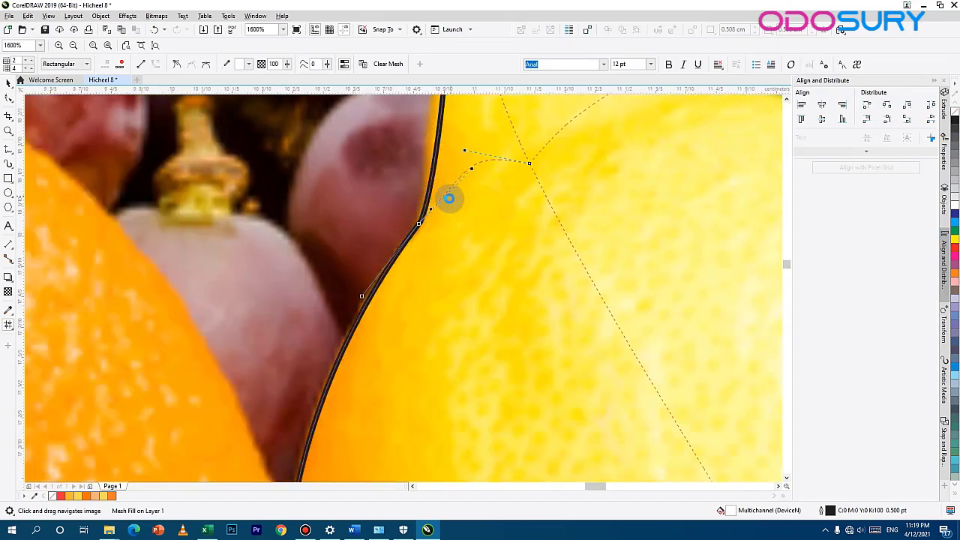
{"action": "left_click_drag", "start_coordinate": [445, 111], "coordinate": [415, 248]}
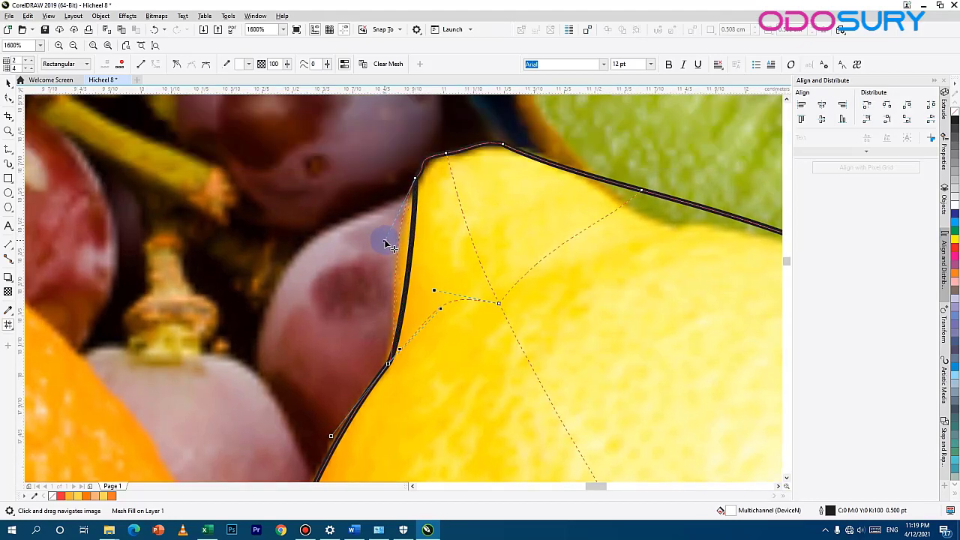
- Fit the outline between the tip and the neck row's right end node, and reposition the row's intersection with the middle column
{"action": "scroll", "coordinate": [604, 210], "scroll_direction": "up", "scroll_amount": 2}
{"action": "left_click_drag", "start_coordinate": [697, 291], "coordinate": [622, 315]}
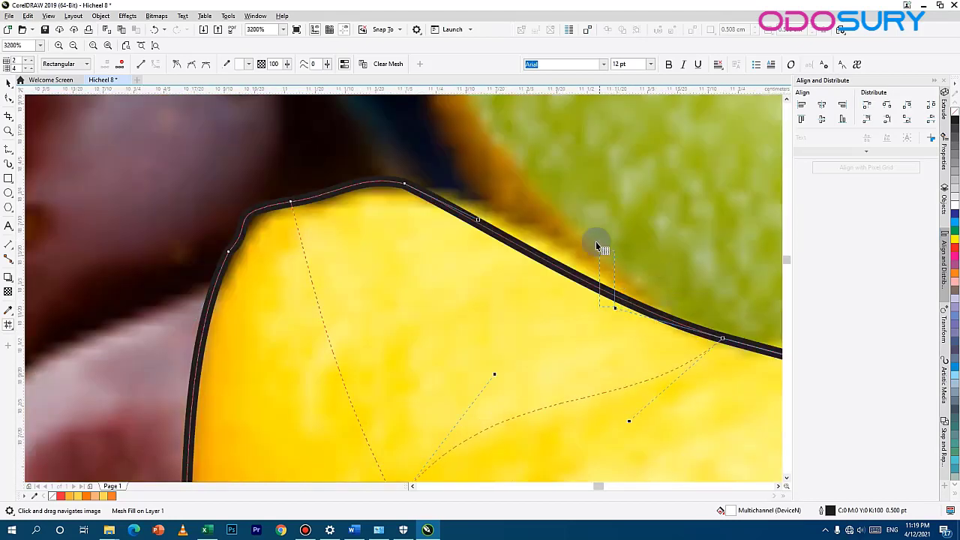
{"action": "mouse_move", "coordinate": [596, 244]}
{"action": "left_mouse_down"}
{"action": "mouse_move", "coordinate": [600, 310]}
{"action": "mouse_move", "coordinate": [604, 251]}
{"action": "mouse_move", "coordinate": [587, 251]}
{"action": "left_mouse_up"}
{"action": "left_click_drag", "start_coordinate": [638, 421], "coordinate": [458, 340]}
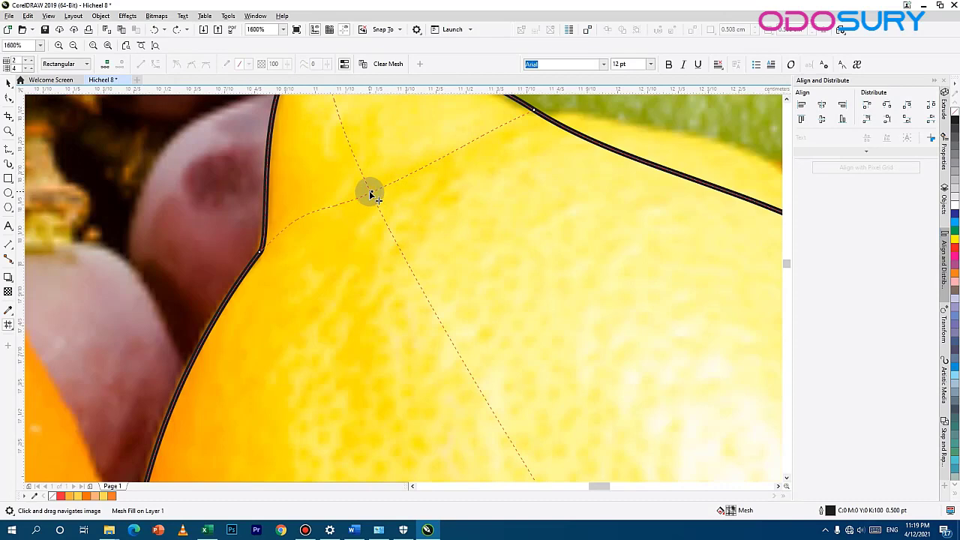
{"action": "mouse_move", "coordinate": [370, 194]}
{"action": "left_mouse_down"}
{"action": "mouse_move", "coordinate": [364, 172]}
{"action": "mouse_move", "coordinate": [377, 182]}
{"action": "left_mouse_up"}
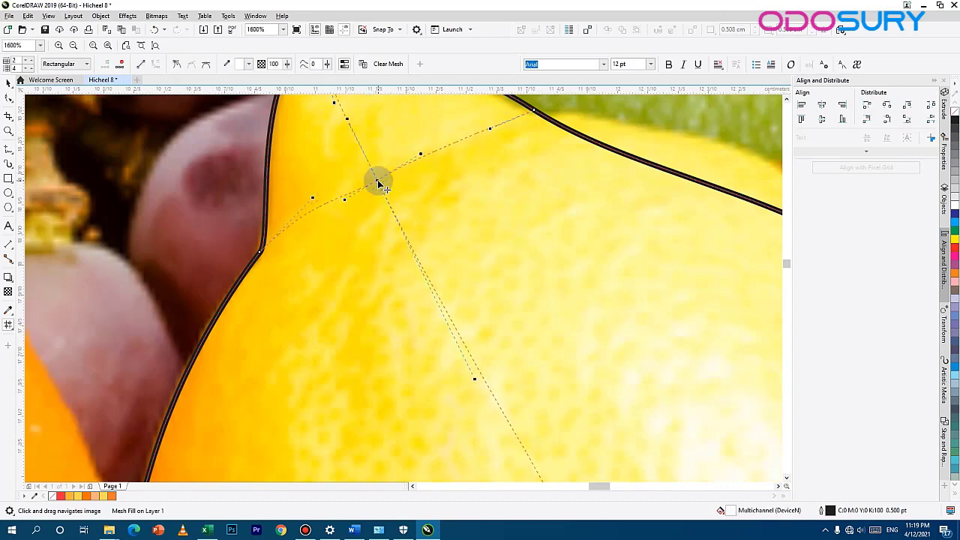
- Adjust the handles of the neck row's right end node so the outline follows the neck and the lemon's upper-right edge
{"action": "left_click", "coordinate": [535, 111]}
{"action": "scroll", "coordinate": [604, 174], "scroll_direction": "down", "scroll_amount": 1}
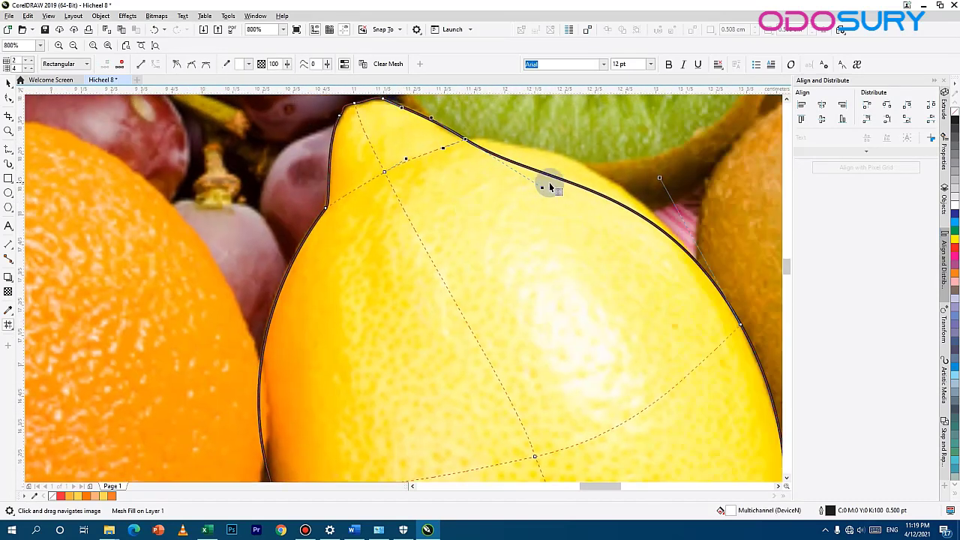
{"action": "left_click_drag", "start_coordinate": [541, 187], "coordinate": [537, 136]}
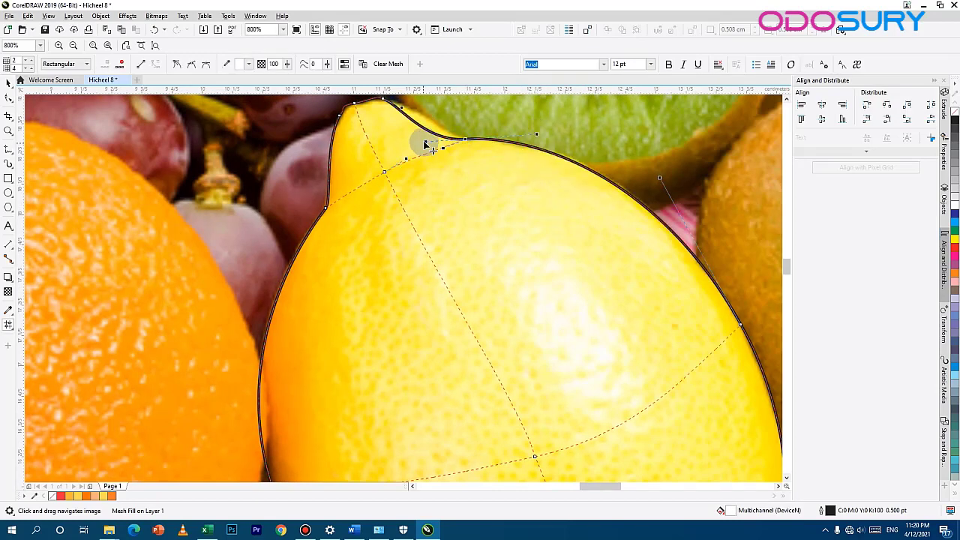
{"action": "left_click_drag", "start_coordinate": [425, 142], "coordinate": [405, 111]}
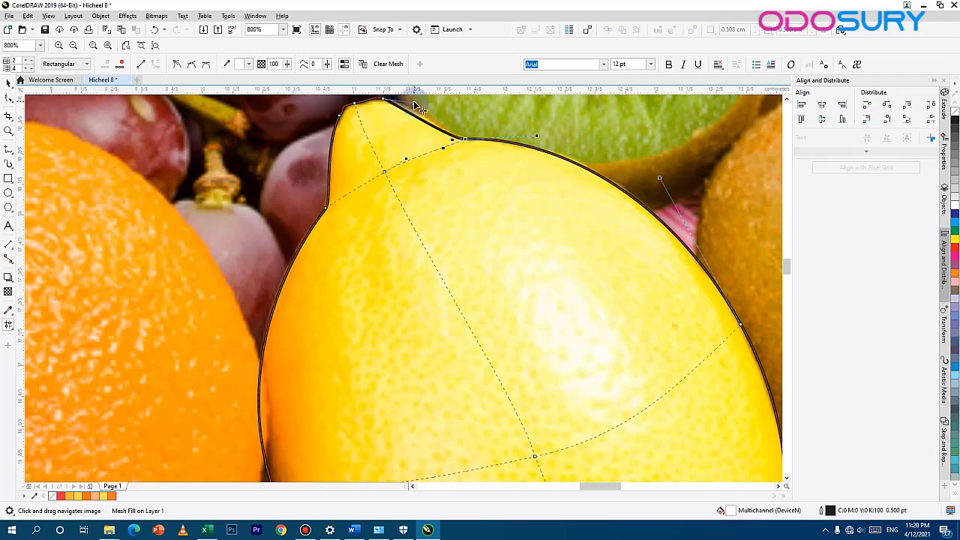
- Reposition the central node where the middle mesh row and middle column cross
{"action": "left_click_drag", "start_coordinate": [452, 221], "coordinate": [317, 210]}
{"action": "scroll", "coordinate": [317, 210], "scroll_direction": "down", "scroll_amount": 1}
{"action": "left_click_drag", "start_coordinate": [388, 268], "coordinate": [485, 229]}
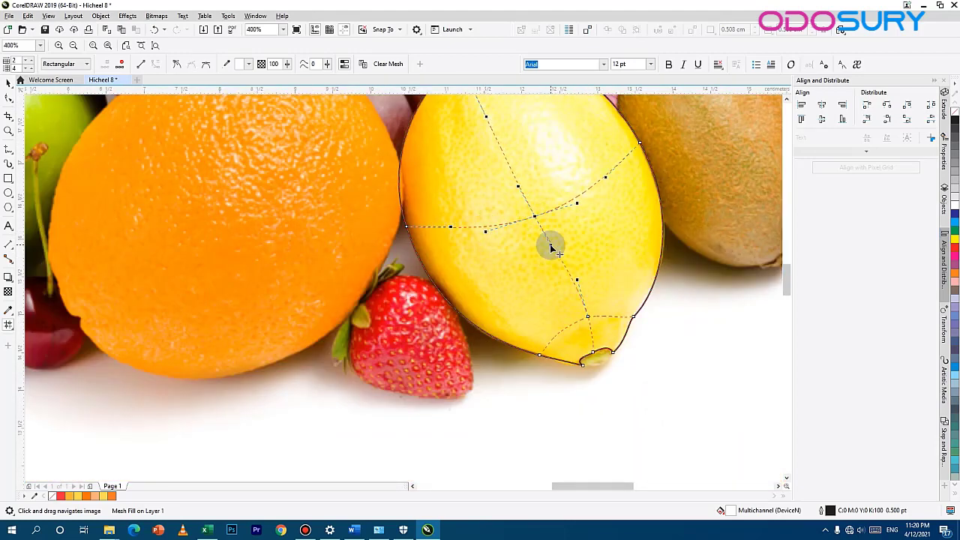
{"action": "left_click_drag", "start_coordinate": [550, 245], "coordinate": [542, 212]}
{"action": "double_click", "coordinate": [535, 217]}
{"action": "left_click_drag", "start_coordinate": [539, 216], "coordinate": [557, 301]}
- Add three mesh columns to the lemon: one near each side edge and one between the left edge and the centre
{"action": "double_click", "coordinate": [633, 255]}
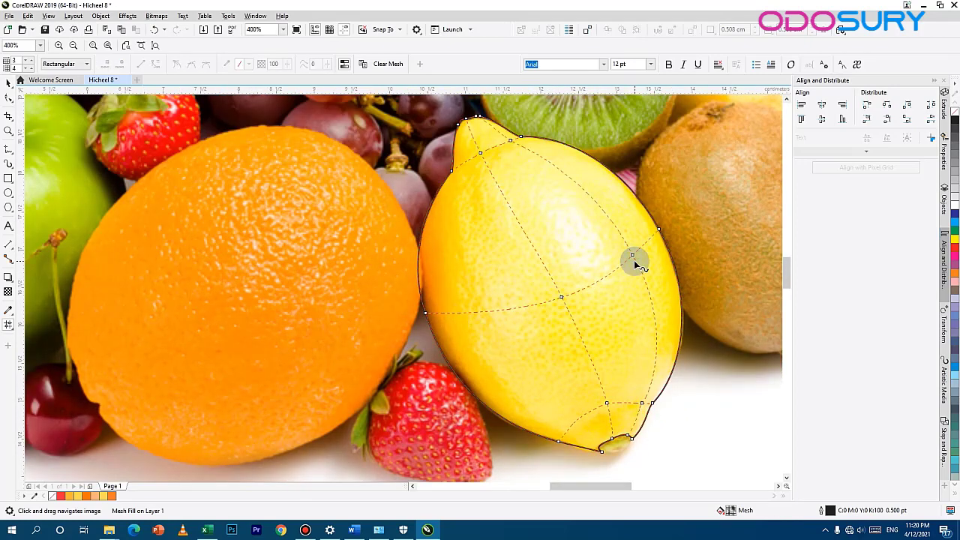
{"action": "double_click", "coordinate": [604, 278]}
{"action": "double_click", "coordinate": [504, 259]}
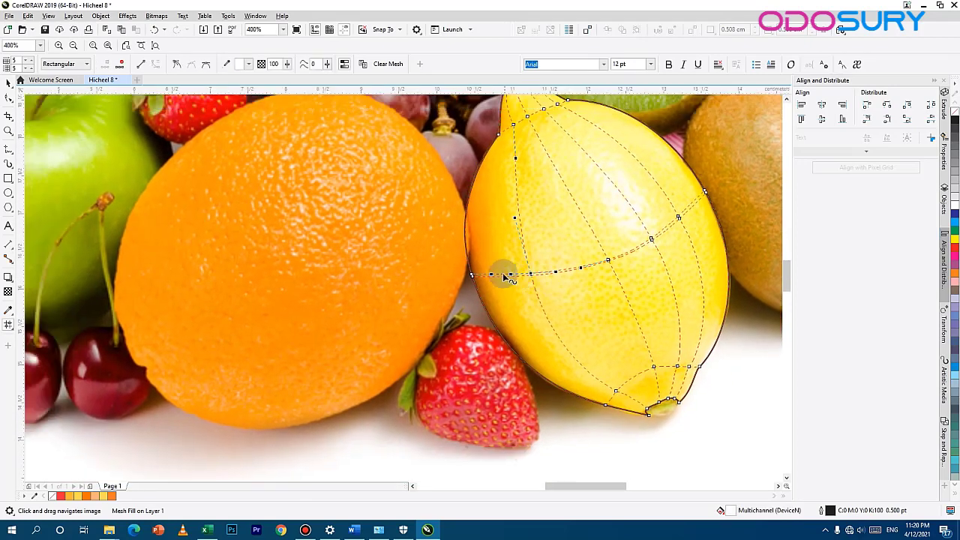
{"action": "left_click", "coordinate": [502, 277]}
{"action": "double_click", "coordinate": [498, 276]}
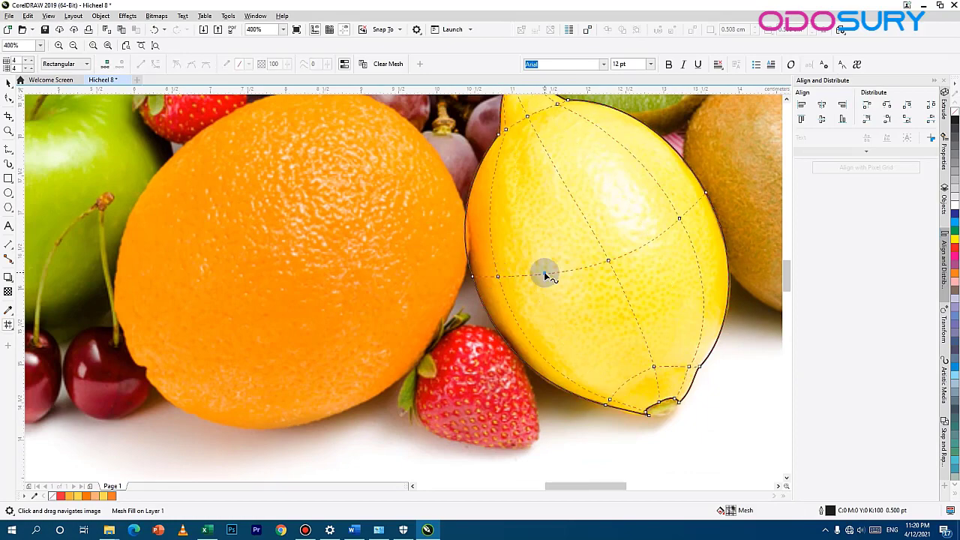
{"action": "double_click", "coordinate": [546, 276]}
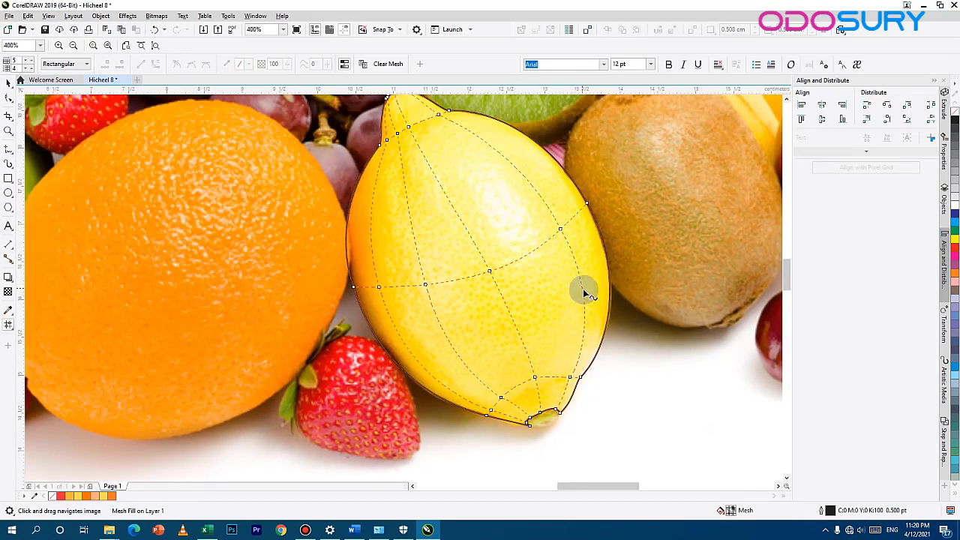
- Add three mesh rows across the lemon, one below the middle row and two between the middle row and the neck
{"action": "left_click", "coordinate": [584, 291]}
{"action": "double_click", "coordinate": [584, 298]}
{"action": "double_click", "coordinate": [465, 226]}
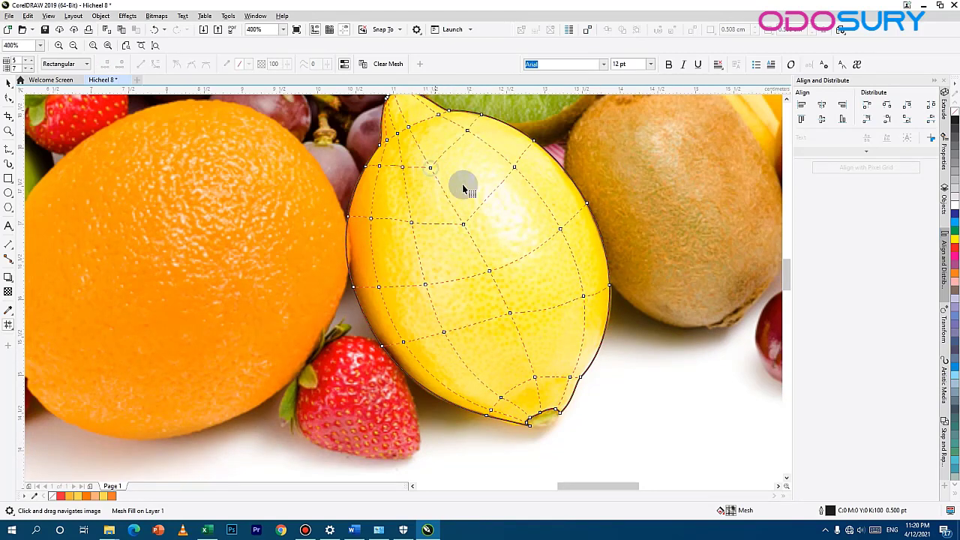
- Shift the right and left nodes of the row just above the middle downward so it curves around the lemon's highlight
{"action": "left_click_drag", "start_coordinate": [514, 170], "coordinate": [464, 227]}
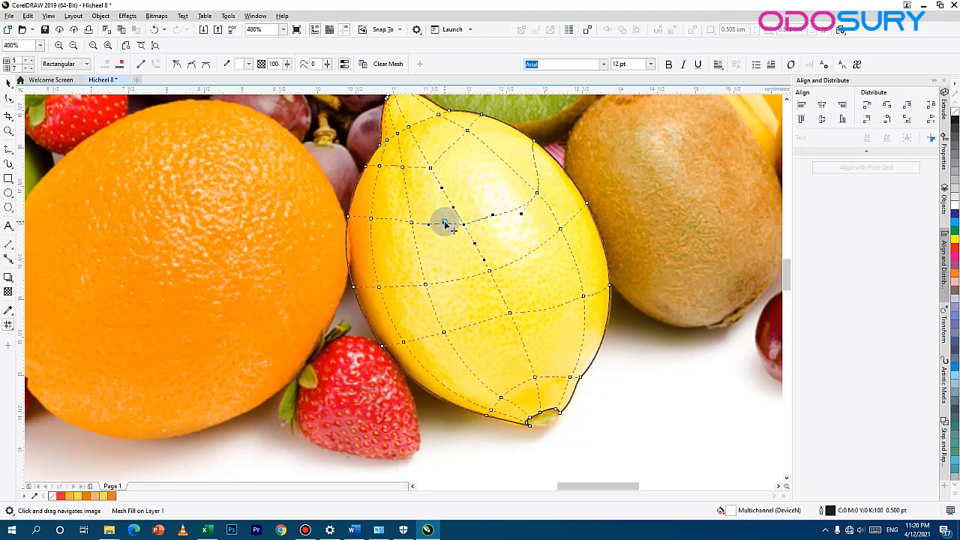
{"action": "left_click_drag", "start_coordinate": [433, 230], "coordinate": [383, 241]}
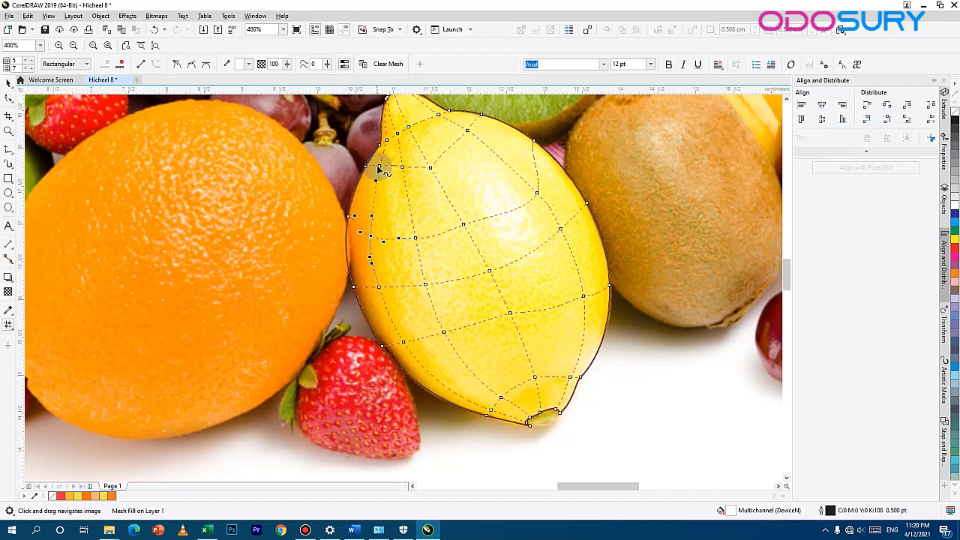
{"action": "left_click_drag", "start_coordinate": [382, 172], "coordinate": [433, 176]}
{"action": "left_click", "coordinate": [191, 64]}
{"action": "left_click", "coordinate": [426, 157]}
- Reposition the right-hand nodes of the two rows below the neck and bend their edge handles to follow the lemon's roundness
{"action": "scroll", "coordinate": [425, 167], "scroll_direction": "up", "scroll_amount": 2}
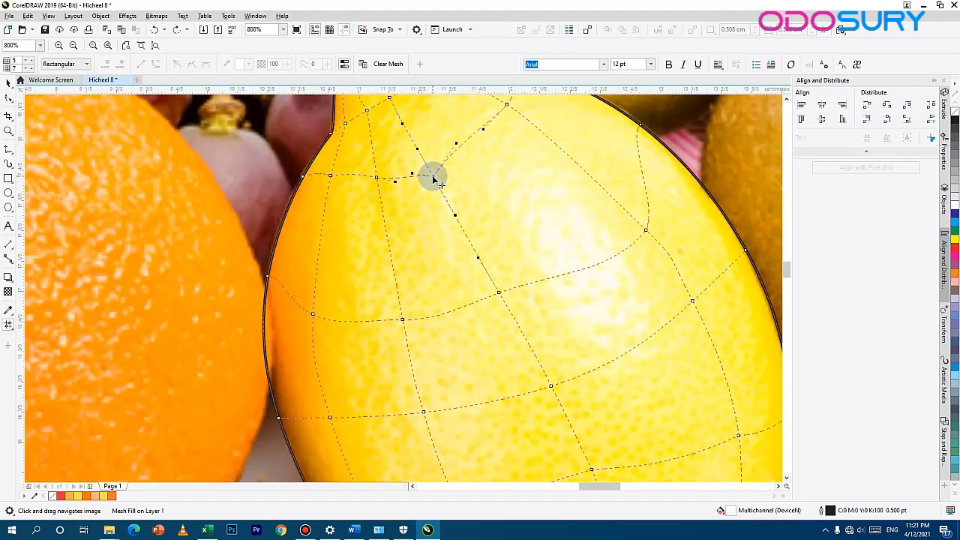
{"action": "left_click_drag", "start_coordinate": [503, 109], "coordinate": [534, 165]}
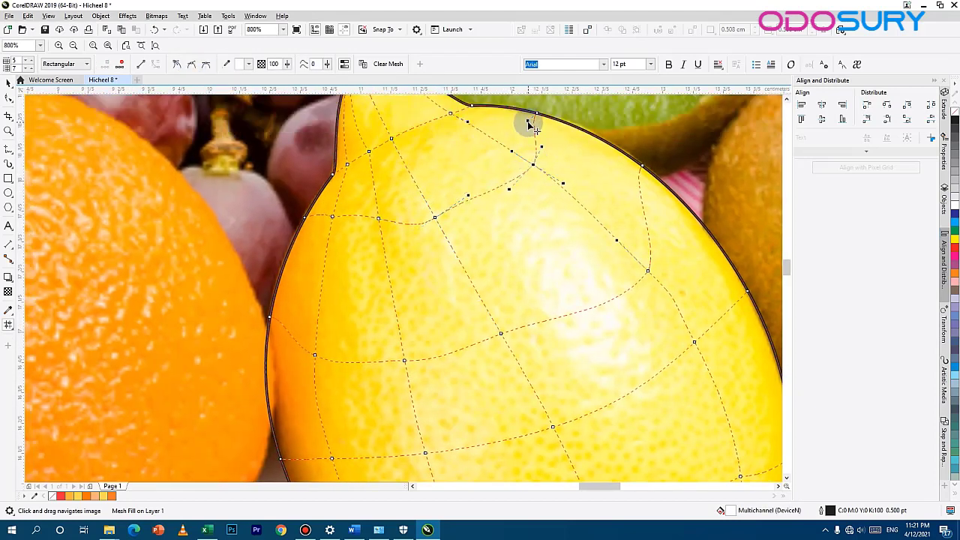
{"action": "left_click_drag", "start_coordinate": [529, 126], "coordinate": [542, 125]}
{"action": "left_click", "coordinate": [642, 165]}
{"action": "left_click_drag", "start_coordinate": [622, 182], "coordinate": [668, 199]}
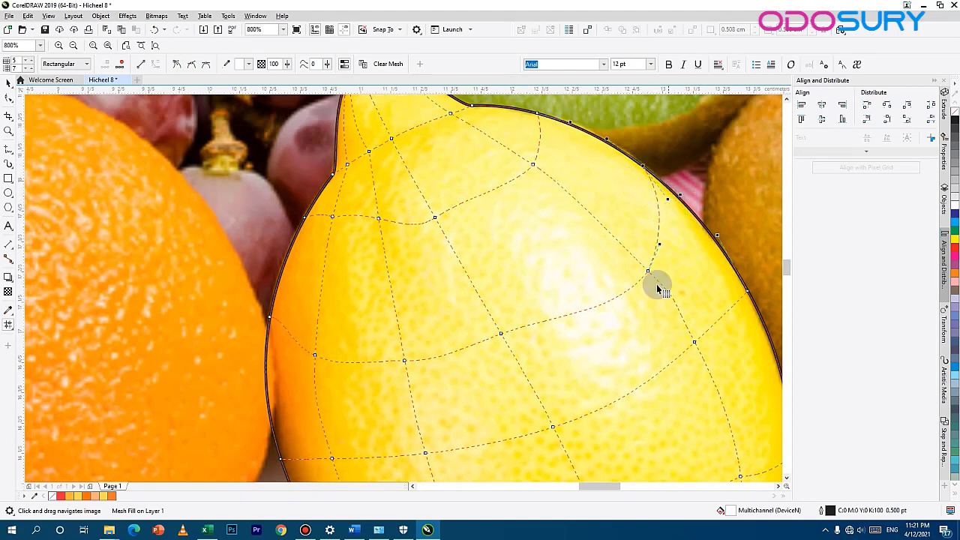
{"action": "left_click_drag", "start_coordinate": [648, 270], "coordinate": [635, 264]}
- Lower the left-hand nodes of the first row below the neck to form an even curve towards the left edge
{"action": "left_click", "coordinate": [379, 218]}
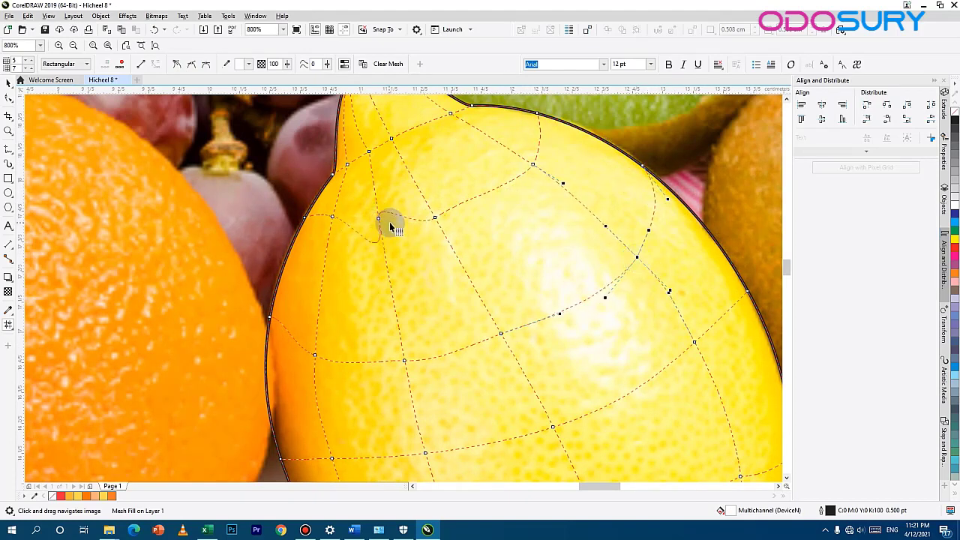
{"action": "left_click_drag", "start_coordinate": [381, 219], "coordinate": [312, 224]}
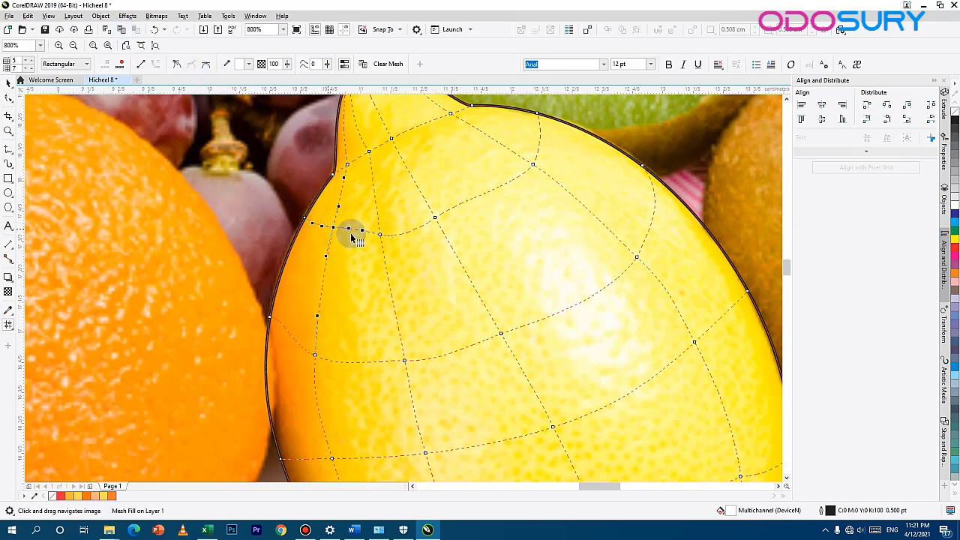
{"action": "left_click", "coordinate": [270, 317]}
{"action": "left_click_drag", "start_coordinate": [487, 395], "coordinate": [363, 317]}
{"action": "left_click", "coordinate": [359, 306]}
- Adjust the right-hand and central nodes of the middle mesh row to smooth its curve below the highlight
{"action": "left_click_drag", "start_coordinate": [624, 331], "coordinate": [596, 285]}
{"action": "left_click_drag", "start_coordinate": [523, 268], "coordinate": [535, 273]}
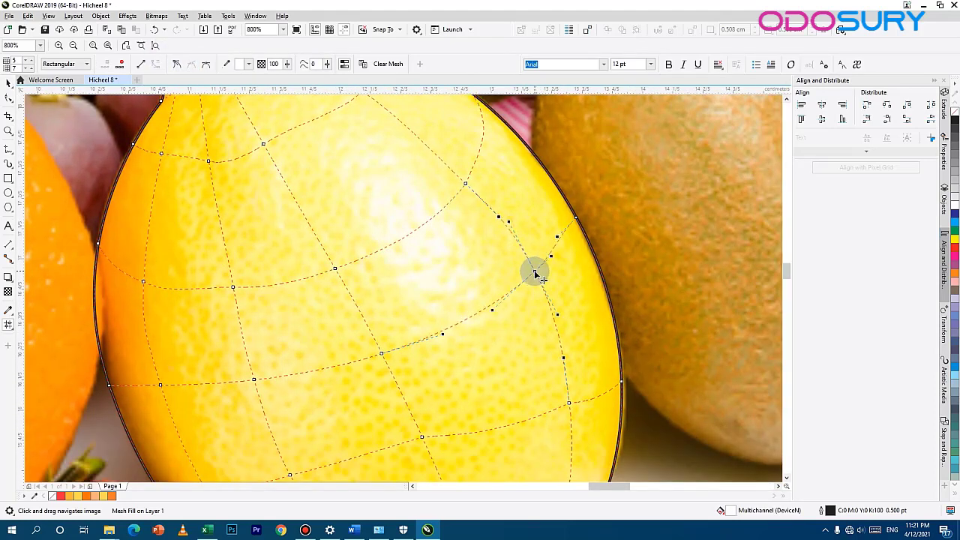
{"action": "left_click_drag", "start_coordinate": [381, 366], "coordinate": [429, 335]}
- Lower the central and right-hand nodes of the row below the middle so it curves evenly across the lemon
{"action": "left_click", "coordinate": [460, 411]}
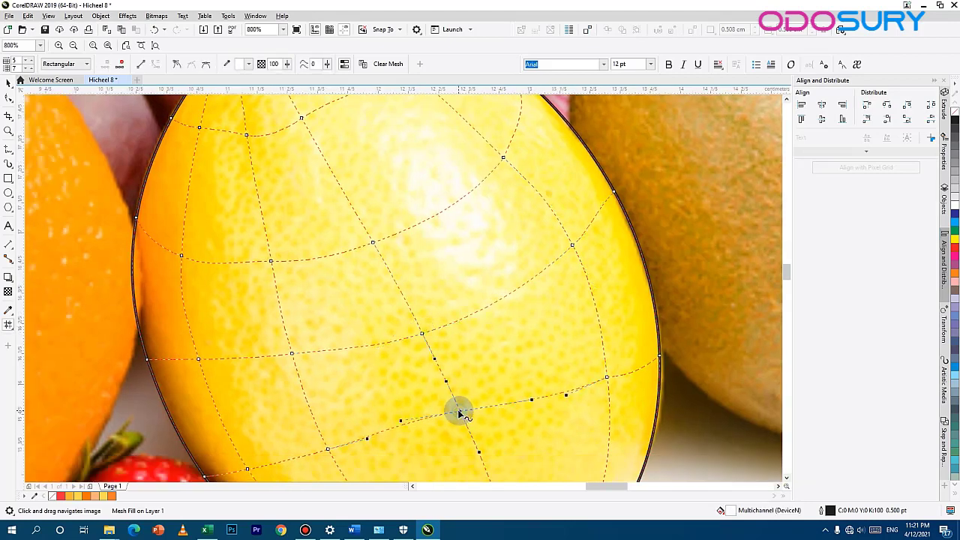
{"action": "left_click_drag", "start_coordinate": [460, 415], "coordinate": [429, 274]}
{"action": "left_click", "coordinate": [424, 260]}
{"action": "left_click", "coordinate": [572, 222]}
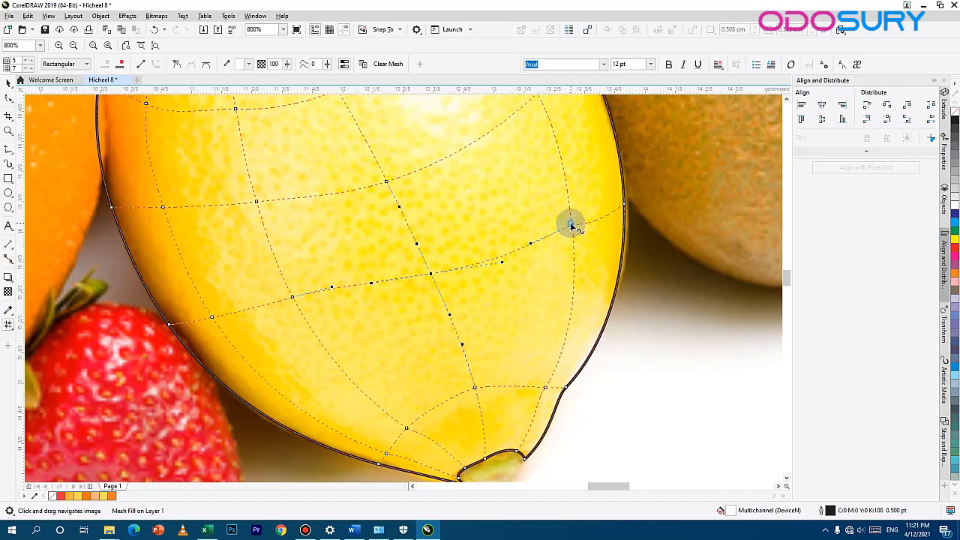
{"action": "left_click_drag", "start_coordinate": [572, 224], "coordinate": [572, 241]}
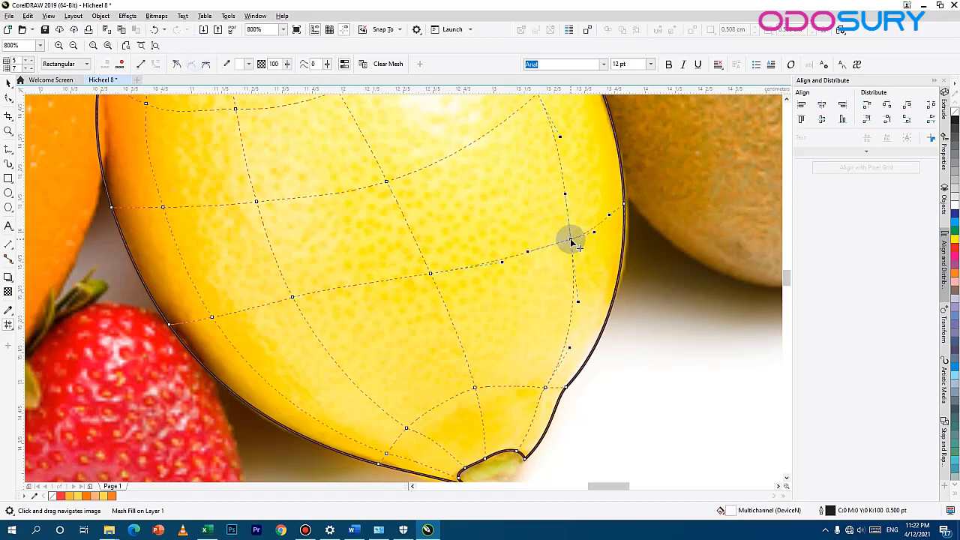
- Move the lower row's left edge node higher along the lemon's outline and bend the outline handles to follow the photo
{"action": "left_click_drag", "start_coordinate": [169, 327], "coordinate": [151, 291]}
{"action": "key", "text": "ctrl+z"}
{"action": "left_click_drag", "start_coordinate": [170, 324], "coordinate": [152, 295]}
{"action": "left_click", "coordinate": [197, 379]}
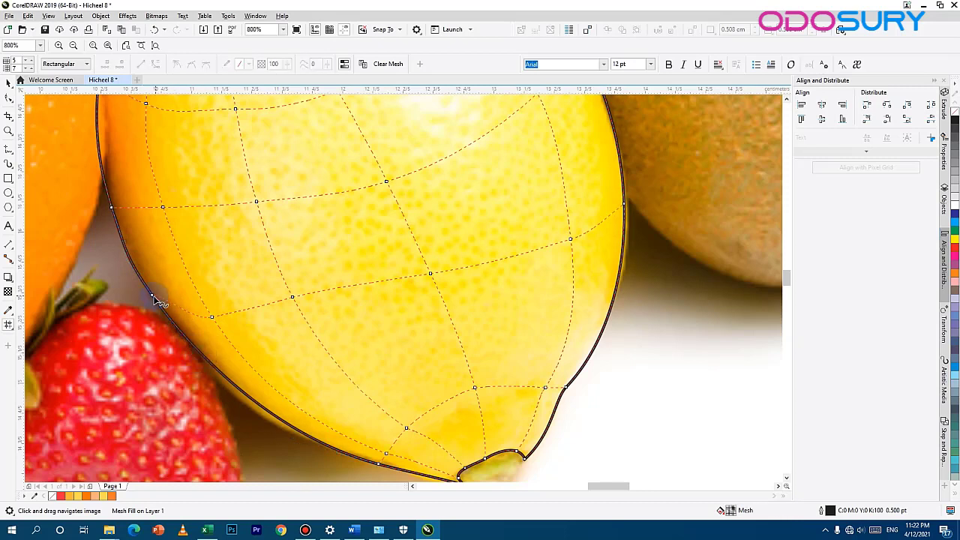
{"action": "left_click_drag", "start_coordinate": [193, 353], "coordinate": [201, 380]}
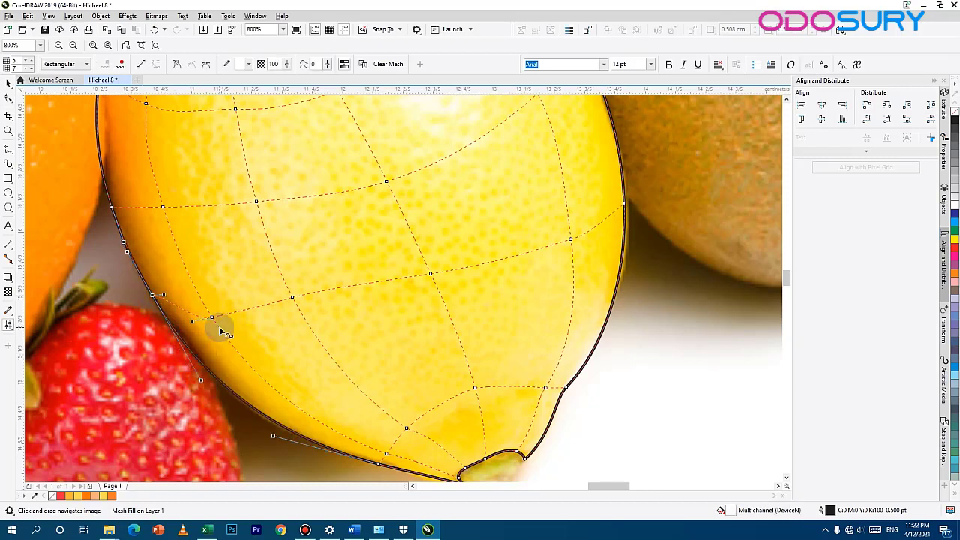
{"action": "left_click_drag", "start_coordinate": [193, 323], "coordinate": [173, 301]}
{"action": "left_click", "coordinate": [165, 305]}
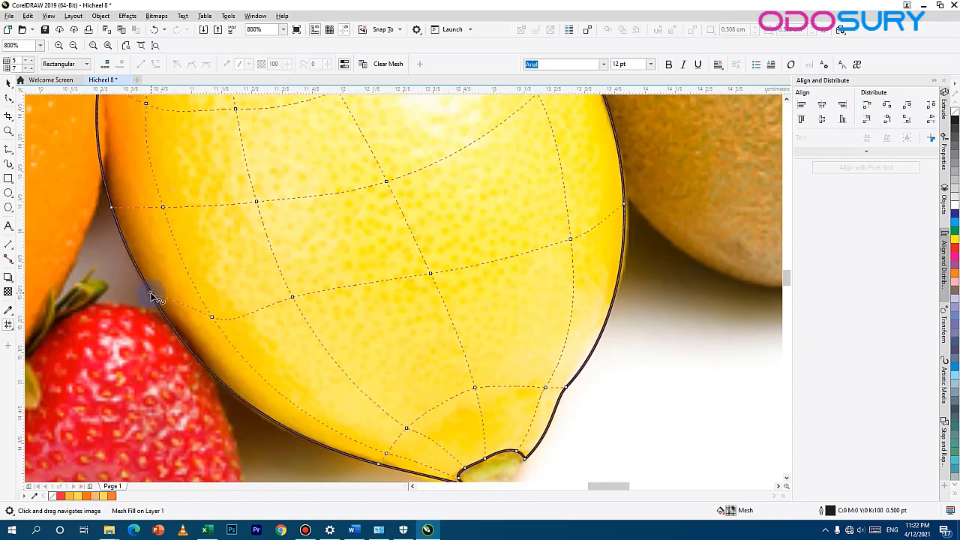
{"action": "left_click", "coordinate": [153, 297]}
- Curve the left part of the lower mesh row and lower its next two interior nodes to smooth the row
{"action": "left_click_drag", "start_coordinate": [162, 311], "coordinate": [233, 312]}
{"action": "left_click_drag", "start_coordinate": [291, 299], "coordinate": [302, 316]}
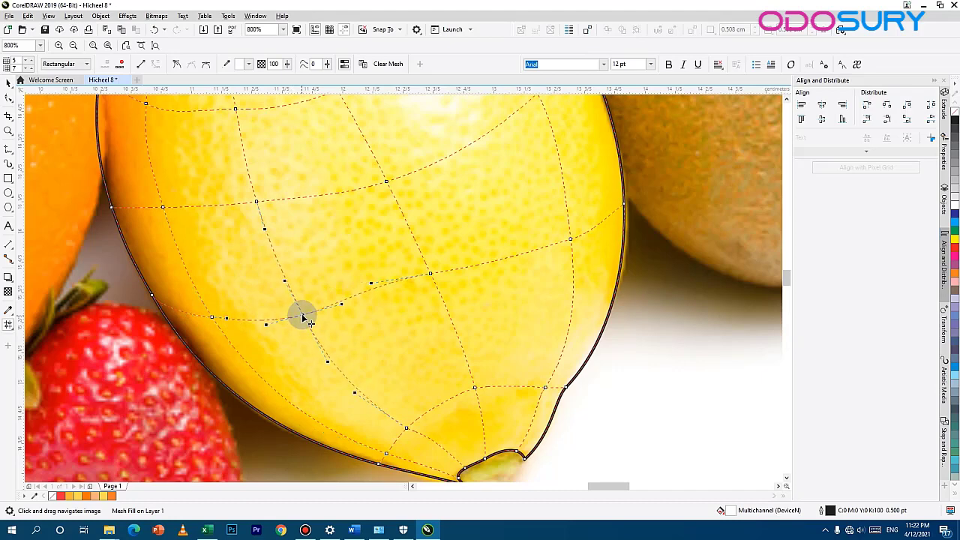
{"action": "left_click_drag", "start_coordinate": [431, 274], "coordinate": [437, 296]}
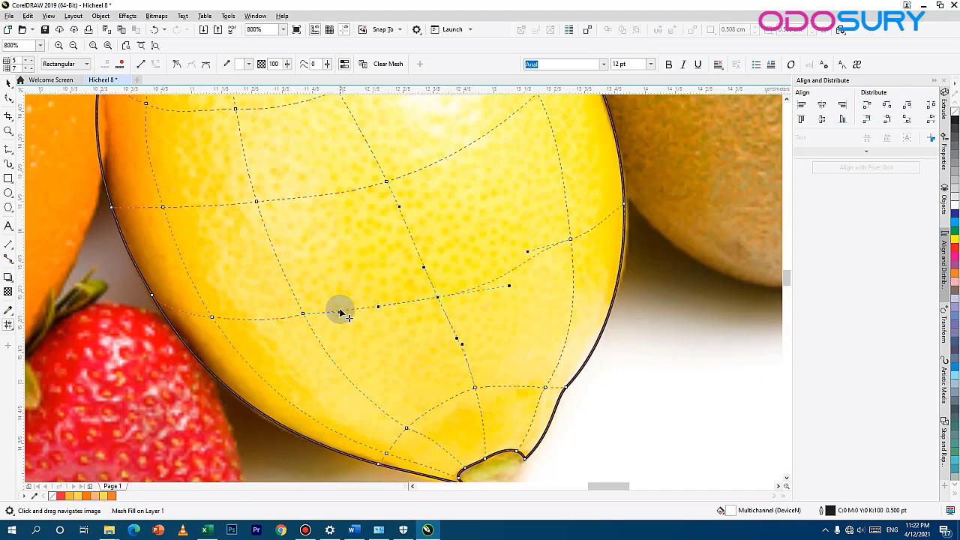
{"action": "left_click", "coordinate": [303, 314]}
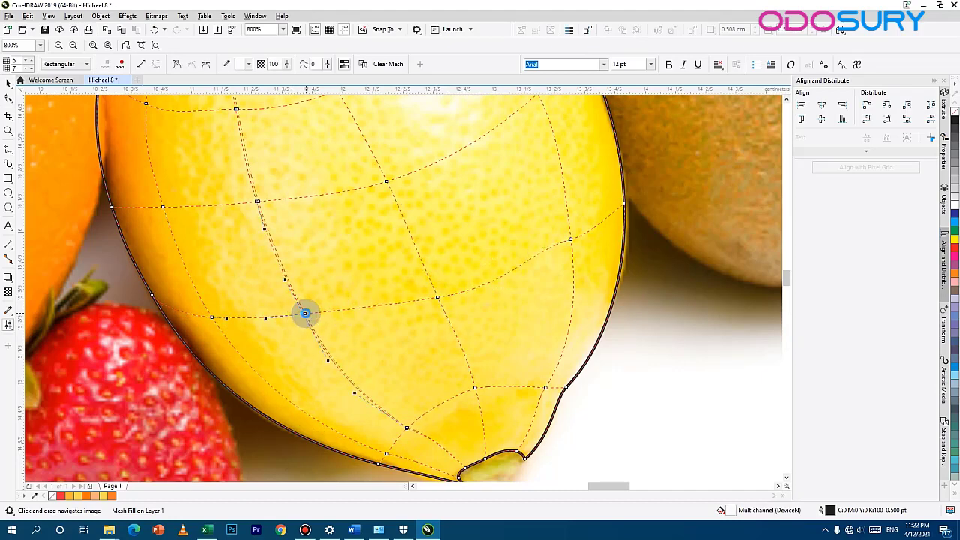
{"action": "left_click", "coordinate": [307, 316]}
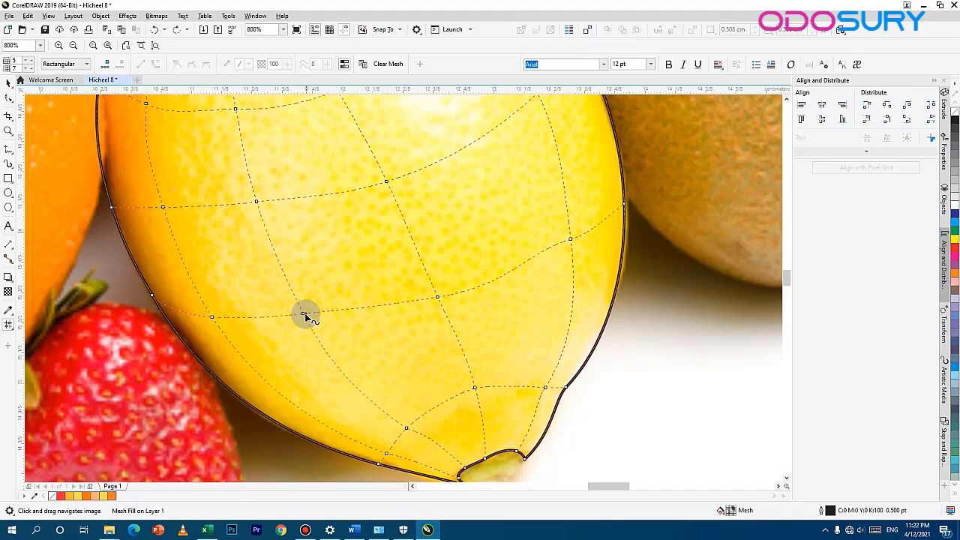
- Add a mesh column through the highlight, between the central and right-hand columns
{"action": "left_click", "coordinate": [570, 241]}
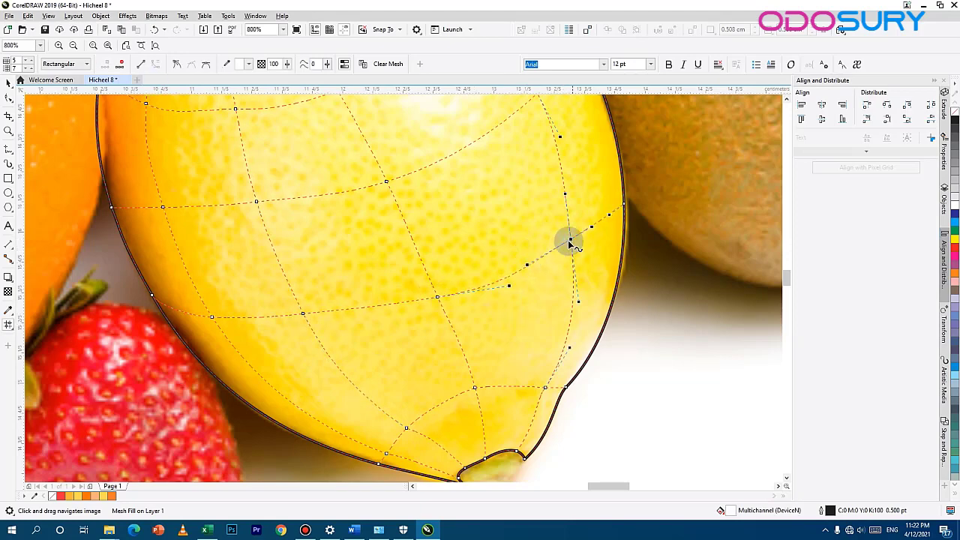
{"action": "left_click", "coordinate": [467, 144]}
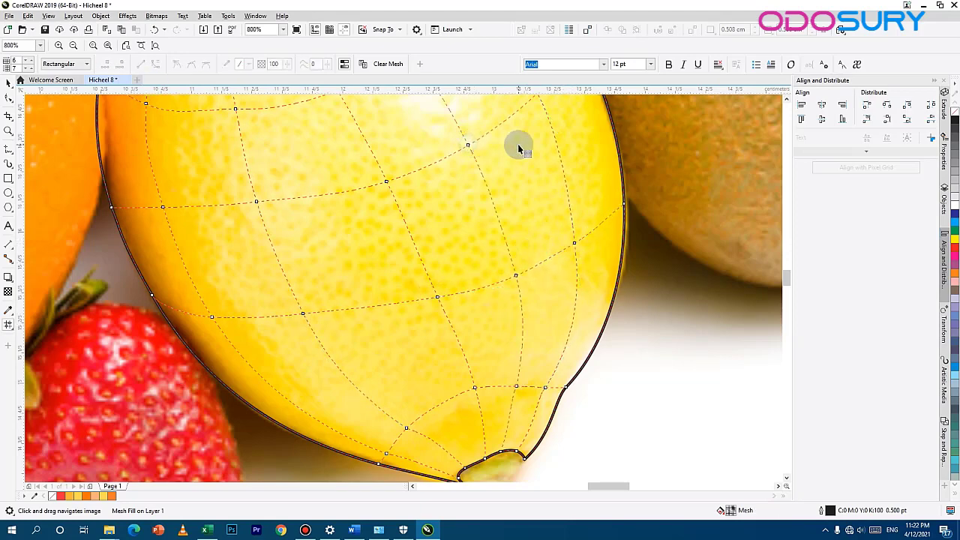
{"action": "scroll", "coordinate": [448, 248], "scroll_direction": "down", "scroll_amount": 5}
{"action": "scroll", "coordinate": [433, 286], "scroll_direction": "up", "scroll_amount": 5}
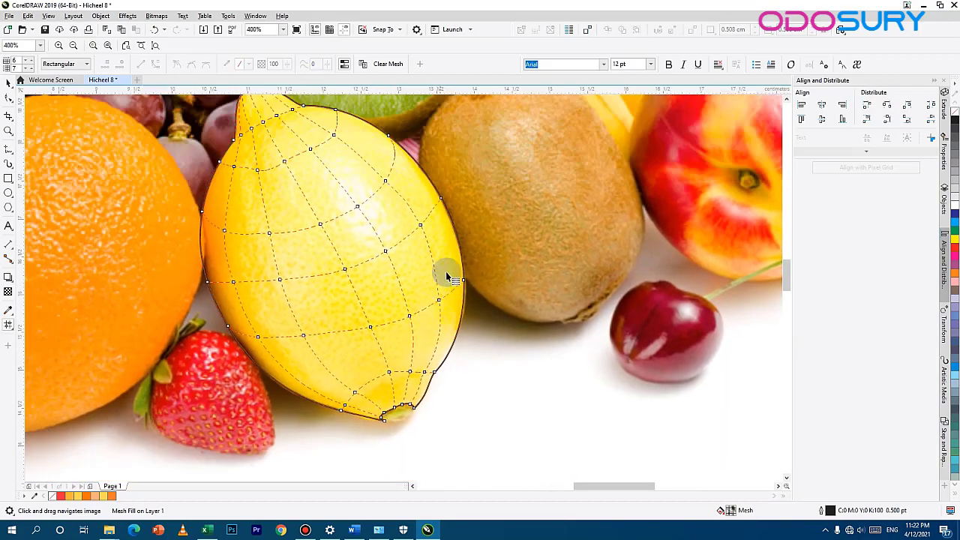
{"action": "scroll", "coordinate": [446, 275], "scroll_direction": "down", "scroll_amount": 2}
- Move the mesh object sideways off the photographed lemon, over the brown kiwi, and remove its outline
{"action": "left_click", "coordinate": [9, 83]}
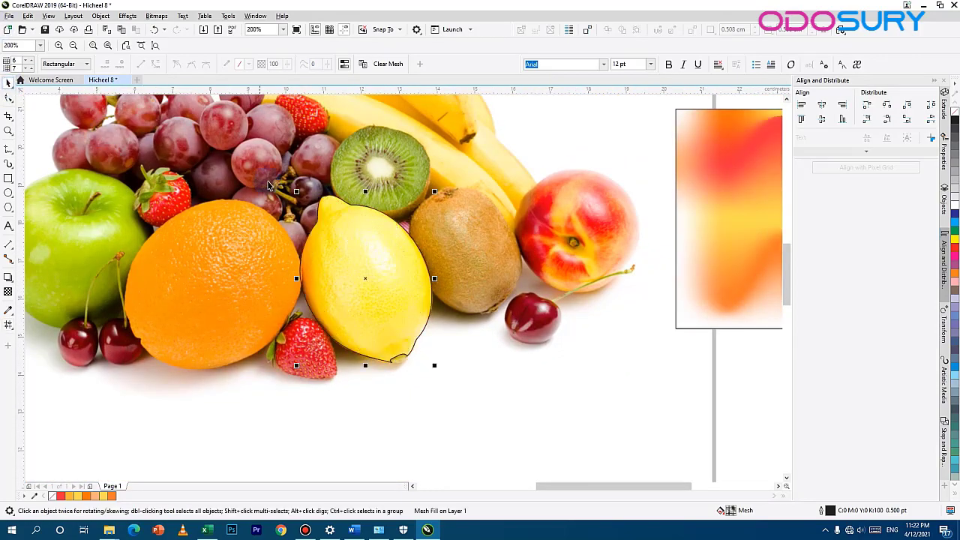
{"action": "left_click_drag", "start_coordinate": [370, 264], "coordinate": [513, 261]}
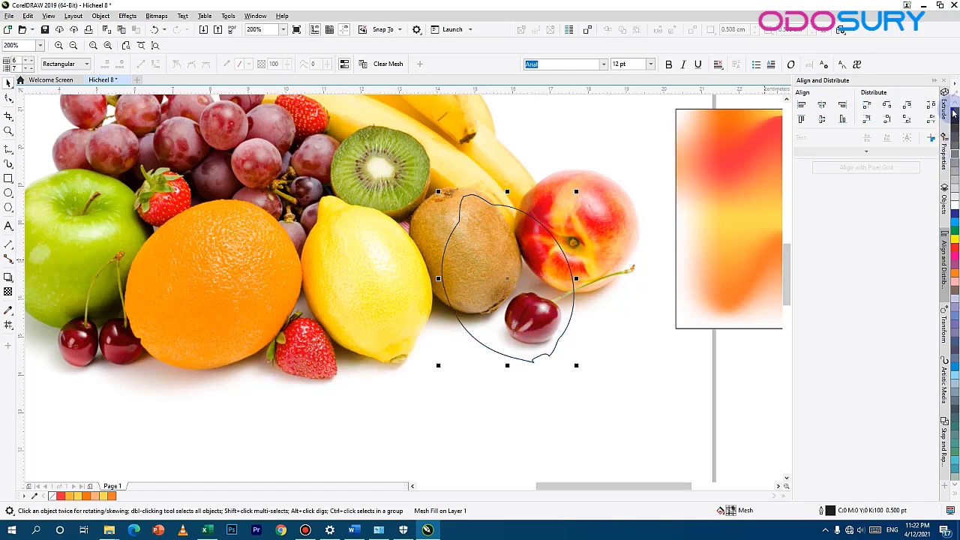
{"action": "right_click", "coordinate": [955, 112]}
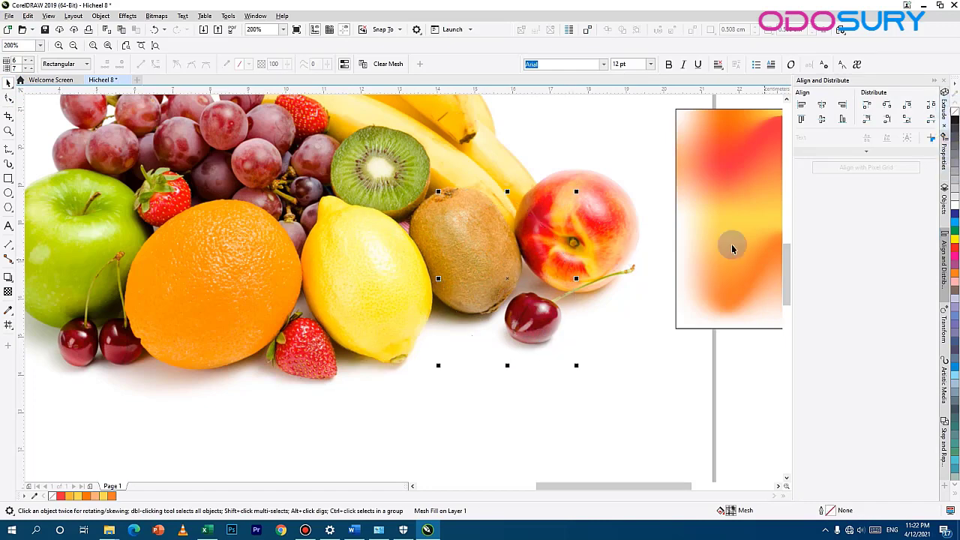
- Select all nodes of the moved lemon mesh and set their transparency to 0
{"action": "left_click", "coordinate": [8, 326]}
{"action": "scroll", "coordinate": [312, 221], "scroll_direction": "up", "scroll_amount": 1}
{"action": "scroll", "coordinate": [330, 257], "scroll_direction": "down", "scroll_amount": 1}
{"action": "left_click_drag", "start_coordinate": [331, 257], "coordinate": [135, 255]}
{"action": "left_click_drag", "start_coordinate": [253, 413], "coordinate": [255, 412]}
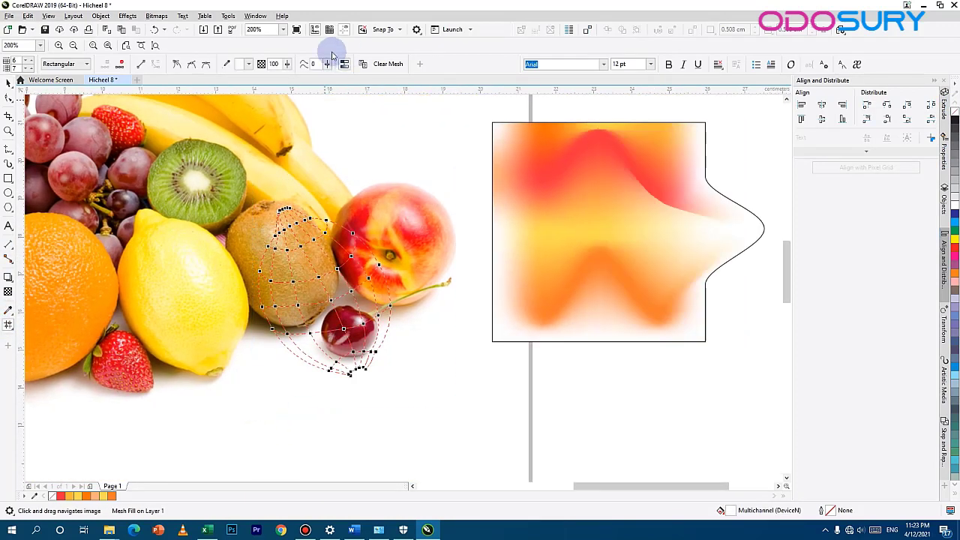
{"action": "left_click", "coordinate": [274, 64]}
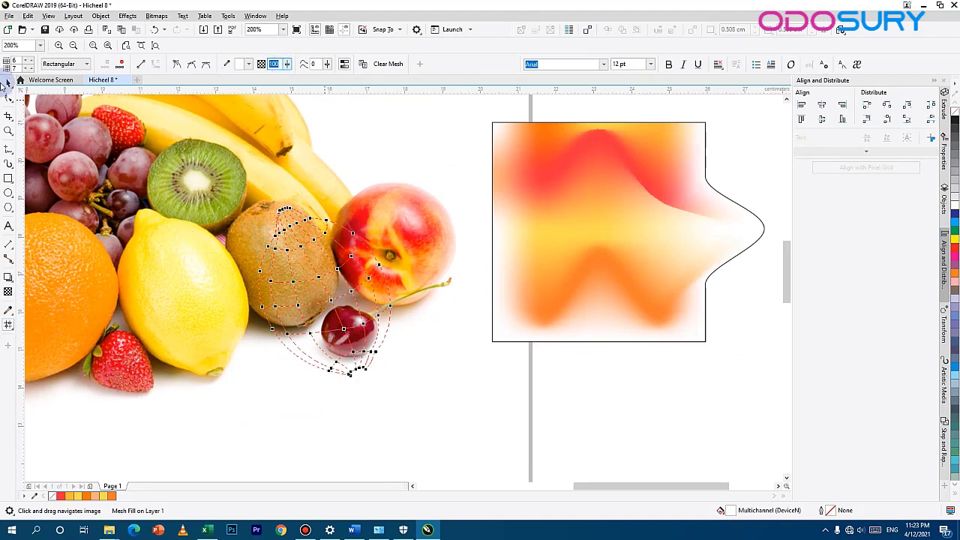
{"action": "type", "text": "0"}
{"action": "key", "text": "Return"}
{"action": "scroll", "coordinate": [281, 341], "scroll_direction": "up", "scroll_amount": 1}
{"action": "scroll", "coordinate": [264, 323], "scroll_direction": "down", "scroll_amount": 1}
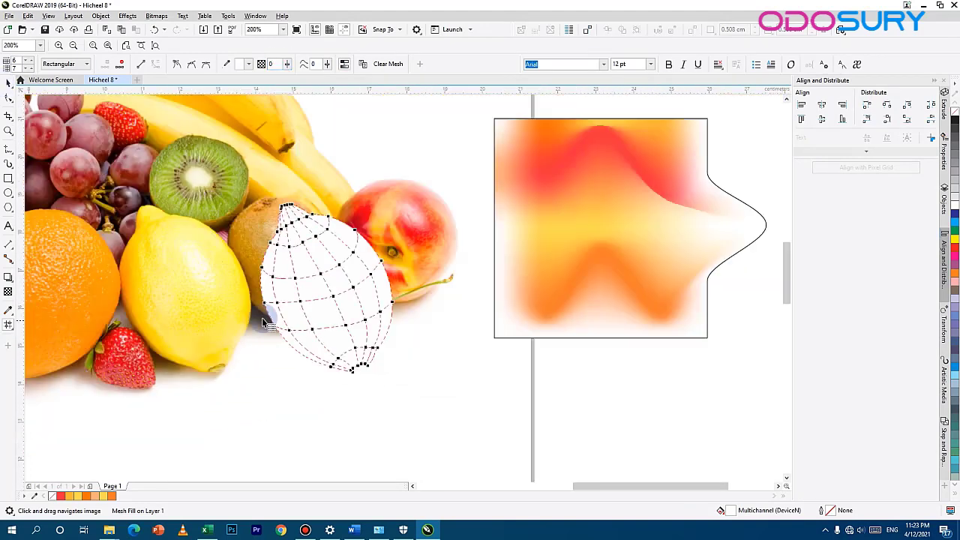
- Color the left edge node at the base of the mesh's neck with yellow #FDC500 sampled from the photographed lemon
{"action": "left_click_drag", "start_coordinate": [263, 320], "coordinate": [358, 384]}
{"action": "scroll", "coordinate": [359, 319], "scroll_direction": "up", "scroll_amount": 1}
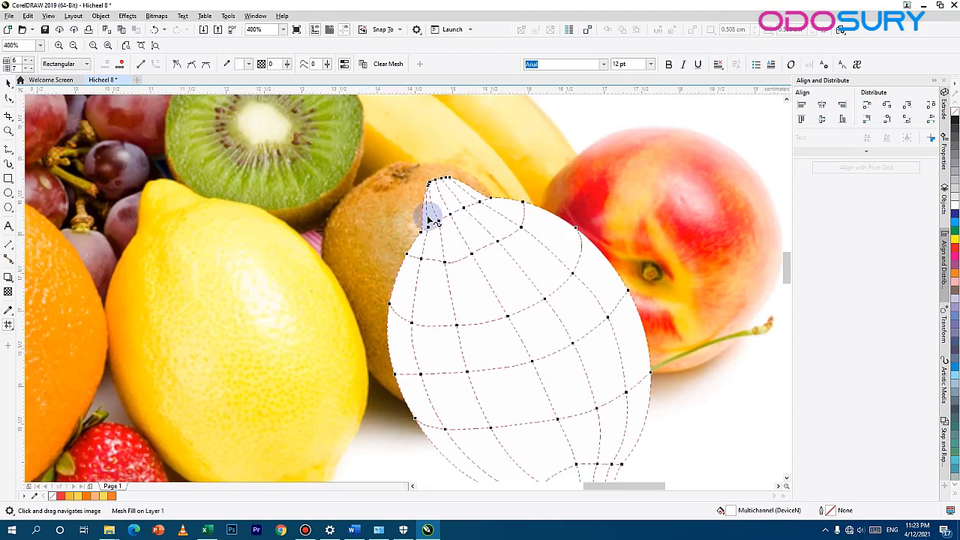
{"action": "left_click", "coordinate": [411, 231]}
{"action": "left_click_drag", "start_coordinate": [393, 213], "coordinate": [424, 243]}
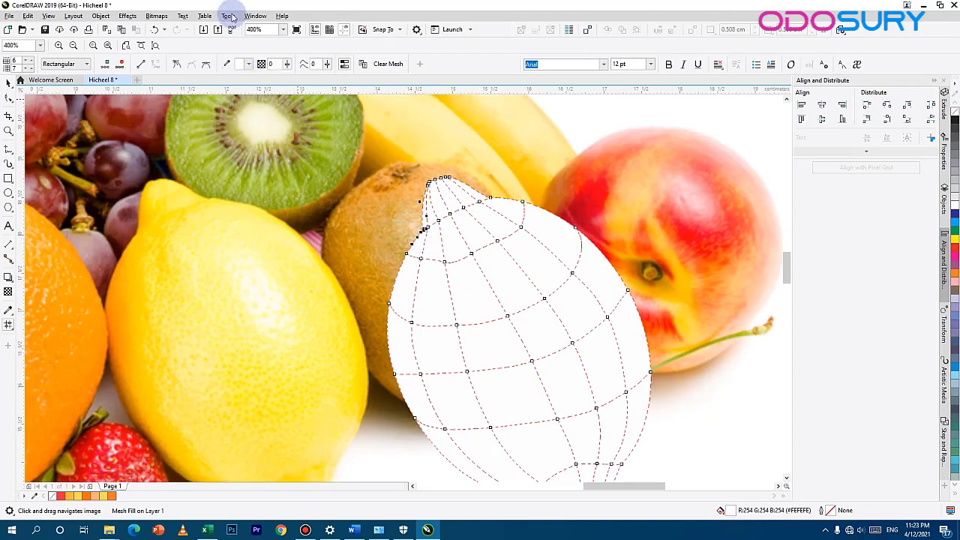
{"action": "left_click", "coordinate": [226, 64]}
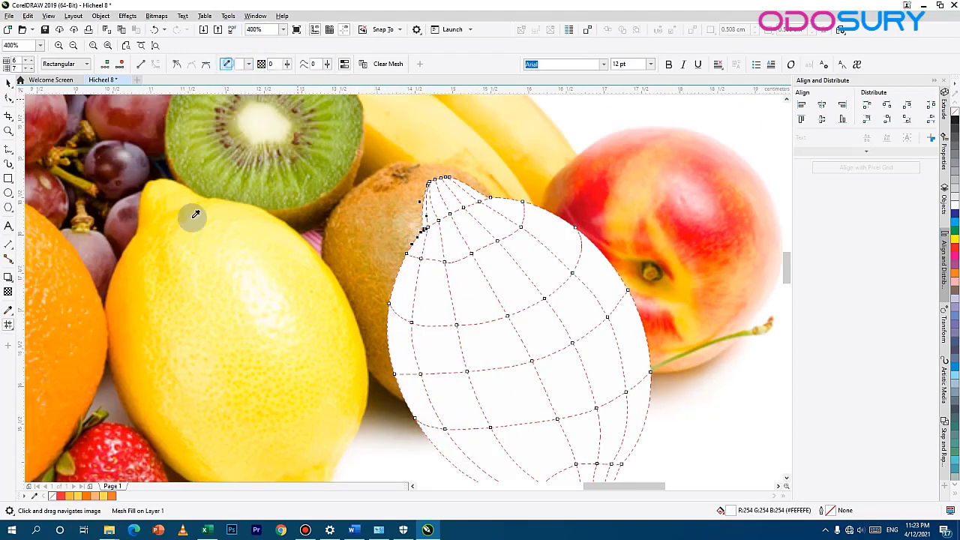
{"action": "left_click", "coordinate": [145, 233]}
- Color the left edge node just below the neck with yellow #FCC900 sampled from the matching spot on the lemon
{"action": "scroll", "coordinate": [390, 248], "scroll_direction": "down", "scroll_amount": 2}
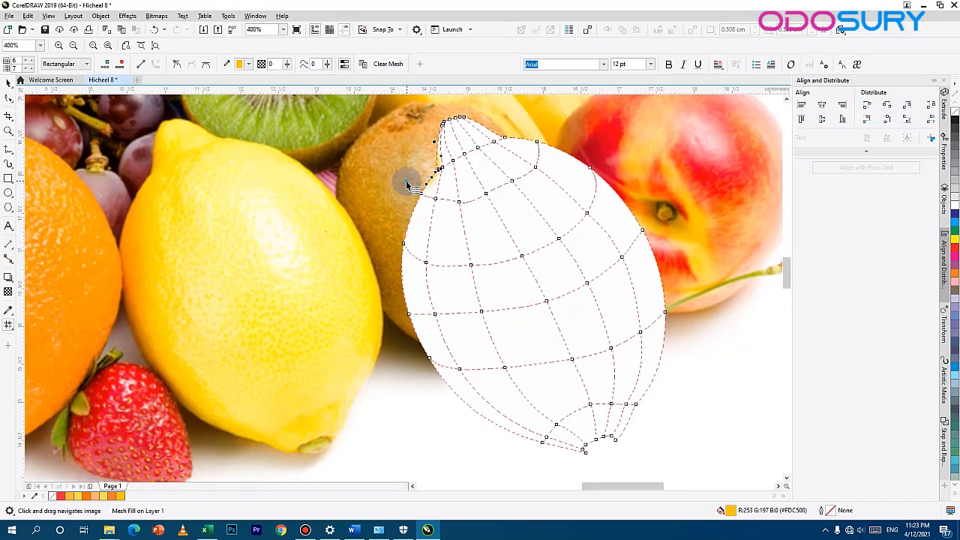
{"action": "left_click", "coordinate": [425, 201]}
{"action": "left_click", "coordinate": [226, 64]}
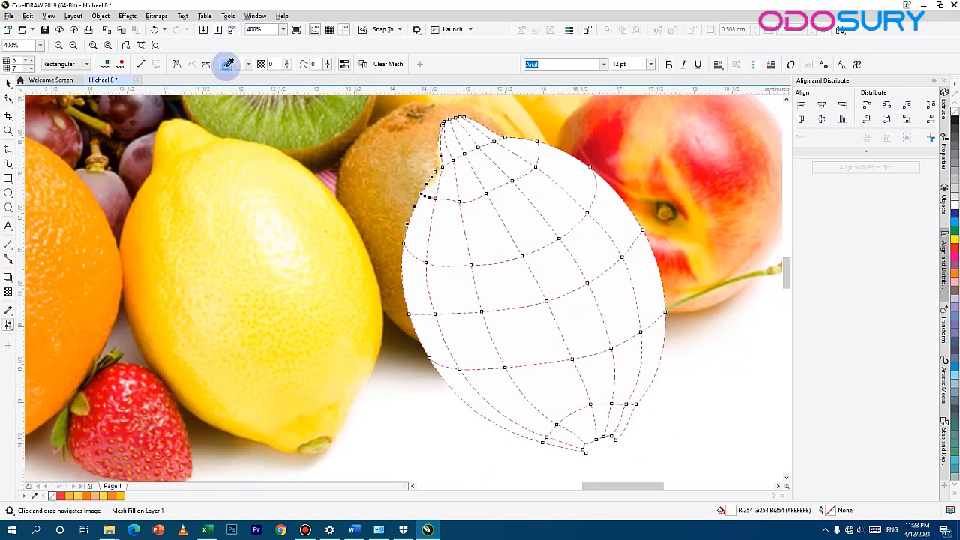
{"action": "left_click", "coordinate": [155, 198]}
{"action": "left_click", "coordinate": [521, 194]}
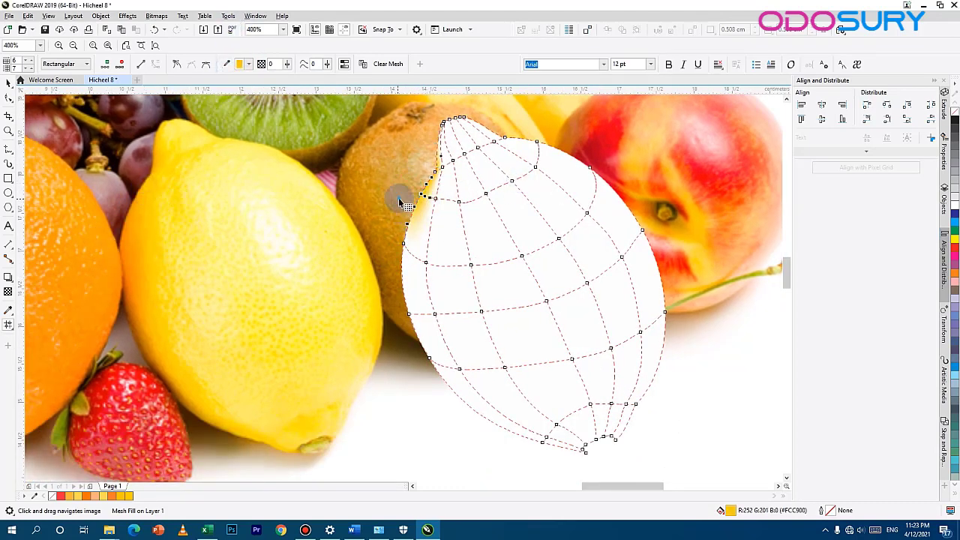
- Color the upper-middle left edge node with the orange-yellow sampled from the photographed lemon's left edge
{"action": "left_click", "coordinate": [421, 221]}
{"action": "left_click", "coordinate": [227, 64]}
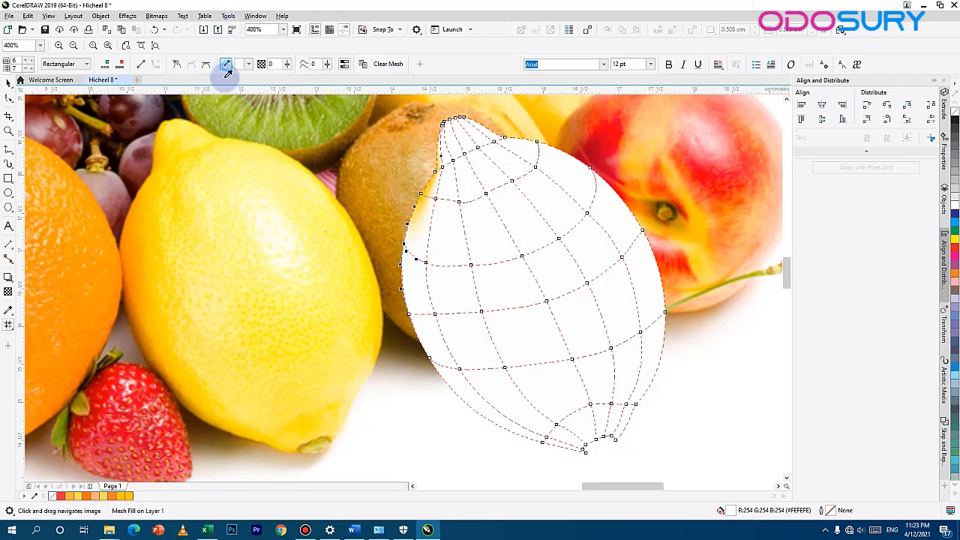
{"action": "left_click", "coordinate": [130, 229]}
{"action": "left_click_drag", "start_coordinate": [354, 288], "coordinate": [362, 232]}
- Color the next two left edge nodes with darker oranges sampled from the lemon's shaded edge, using #B26E01 for the lower one
{"action": "left_click", "coordinate": [418, 251]}
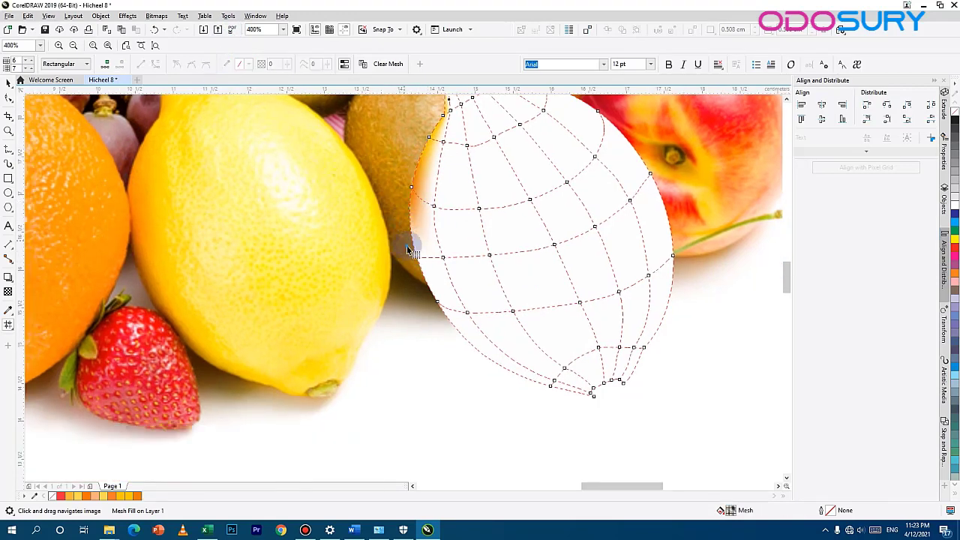
{"action": "left_click", "coordinate": [416, 256]}
{"action": "left_click", "coordinate": [226, 65]}
{"action": "left_click", "coordinate": [133, 228]}
{"action": "left_click_drag", "start_coordinate": [422, 297], "coordinate": [387, 270]}
{"action": "left_click", "coordinate": [225, 65]}
{"action": "left_click", "coordinate": [117, 264]}
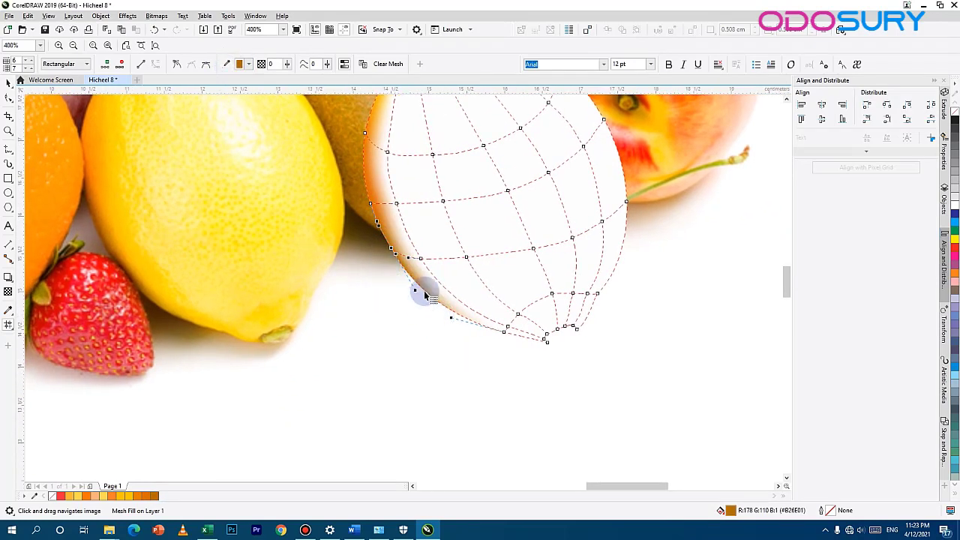
- Color the bottom-left edge node near the tip with a golden shade sampled from the lemon's lower shaded edge
{"action": "left_click", "coordinate": [493, 332]}
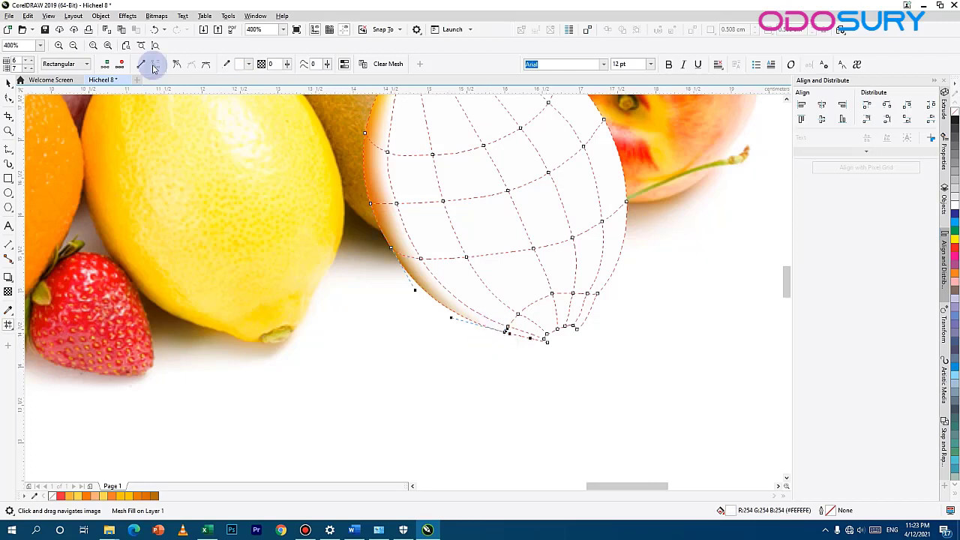
{"action": "left_click", "coordinate": [229, 65]}
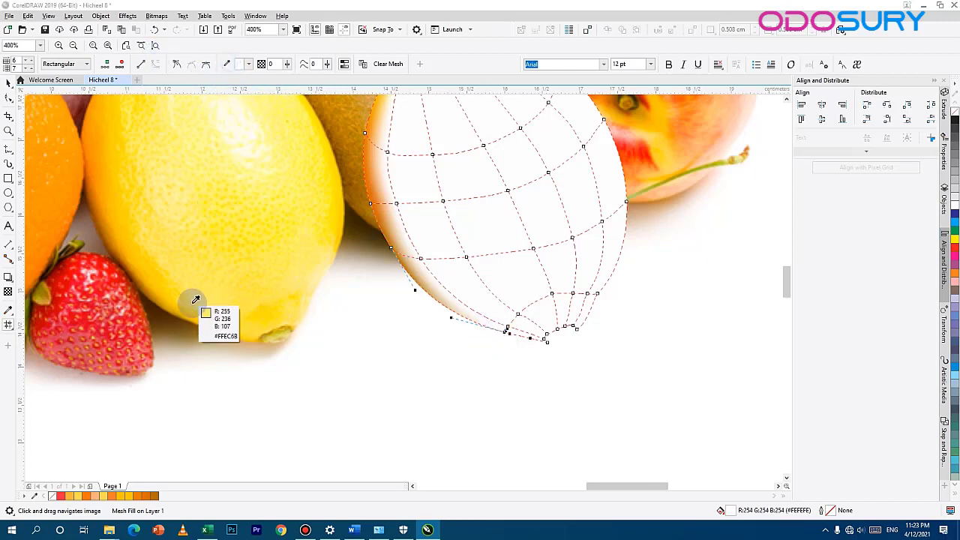
{"action": "left_click", "coordinate": [201, 321]}
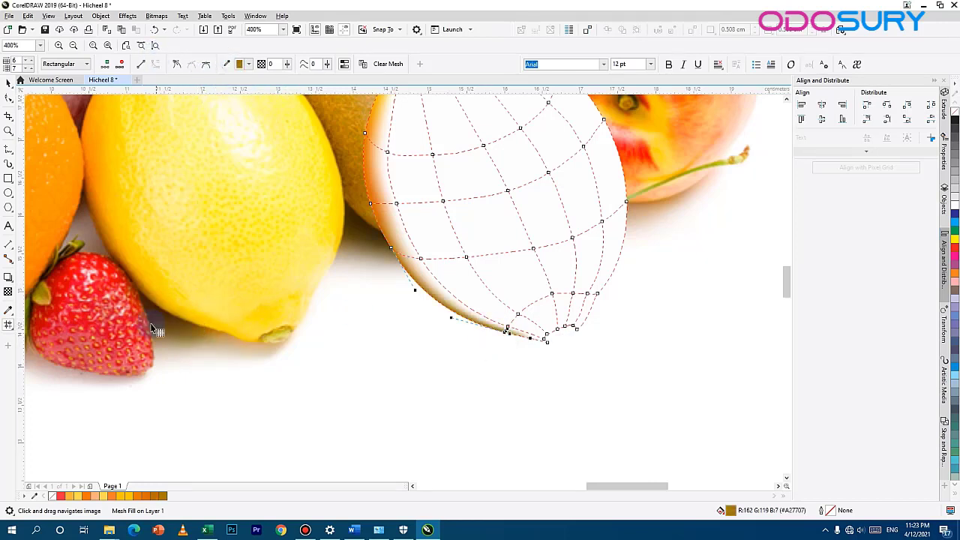
{"action": "left_click", "coordinate": [229, 65]}
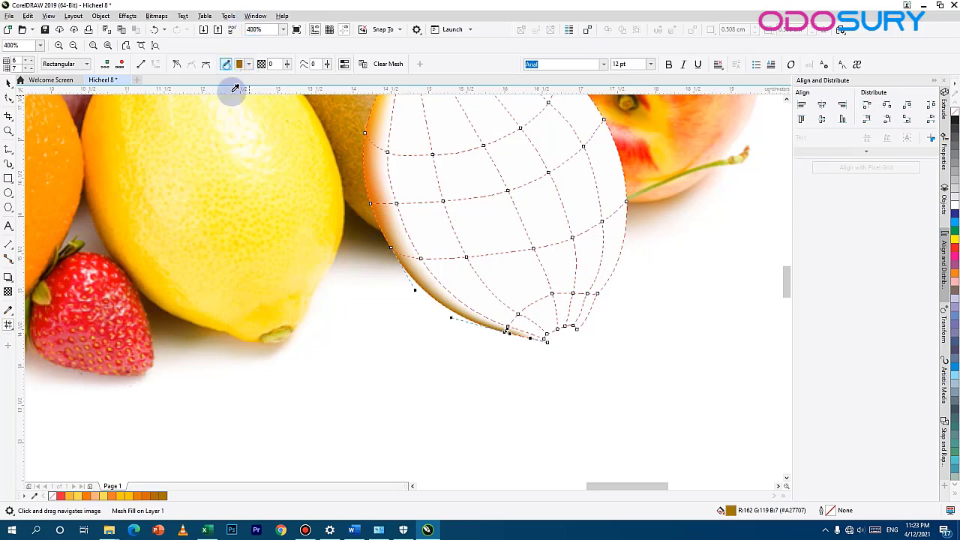
{"action": "left_click", "coordinate": [197, 323]}
- Color the left corner node of the mesh's bottom tip with the light brown #D6A560 sampled from the photo
{"action": "left_click", "coordinate": [540, 338]}
{"action": "left_click", "coordinate": [327, 387]}
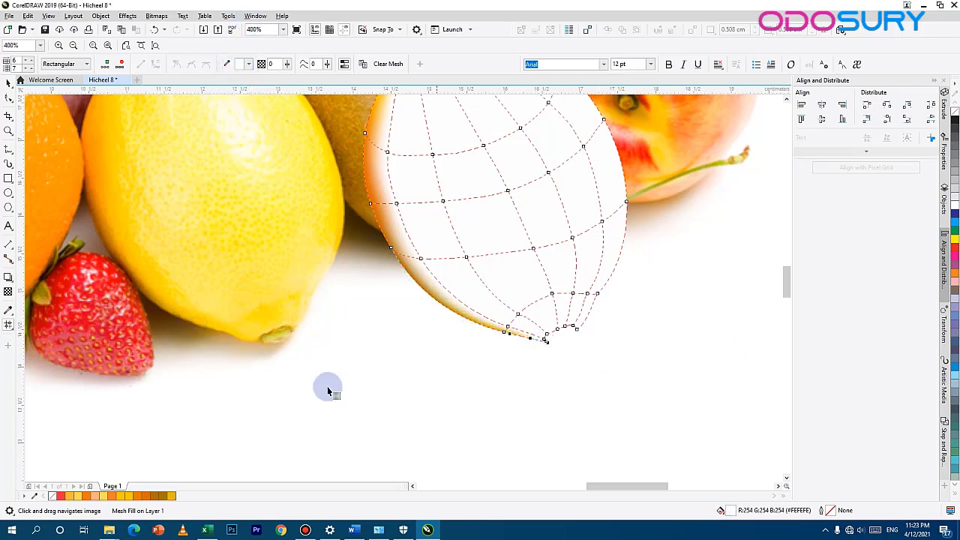
{"action": "left_click", "coordinate": [227, 64]}
{"action": "scroll", "coordinate": [574, 343], "scroll_direction": "up", "scroll_amount": 1}
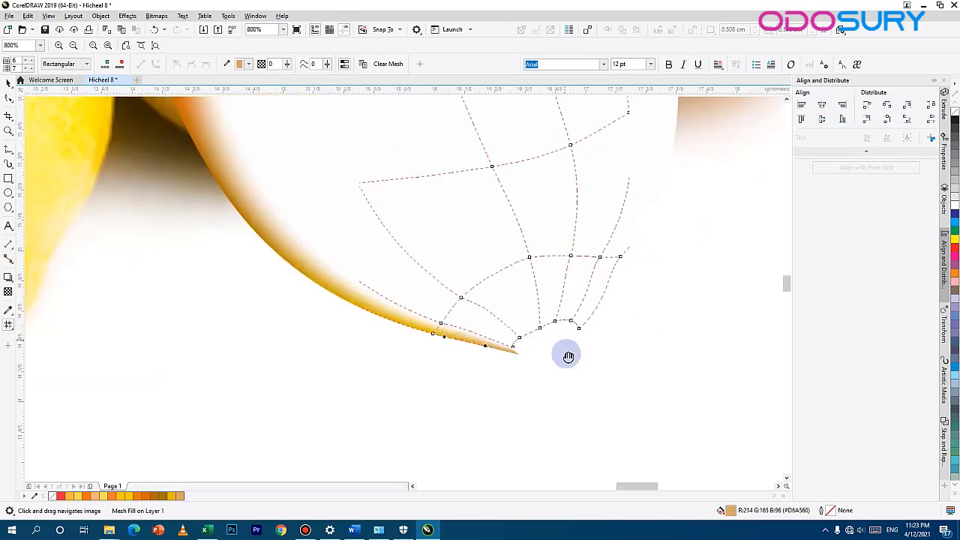
{"action": "mouse_move", "coordinate": [600, 369]}
{"action": "left_mouse_down"}
{"action": "mouse_move", "coordinate": [521, 341]}
{"action": "mouse_move", "coordinate": [609, 370]}
{"action": "left_mouse_up"}
- Fill the row of nodes along the mesh's bottom tip with yellow sampled from the photographed lemon's tip
{"action": "scroll", "coordinate": [501, 334], "scroll_direction": "down", "scroll_amount": 1}
{"action": "left_click", "coordinate": [225, 63]}
{"action": "left_click", "coordinate": [342, 382]}
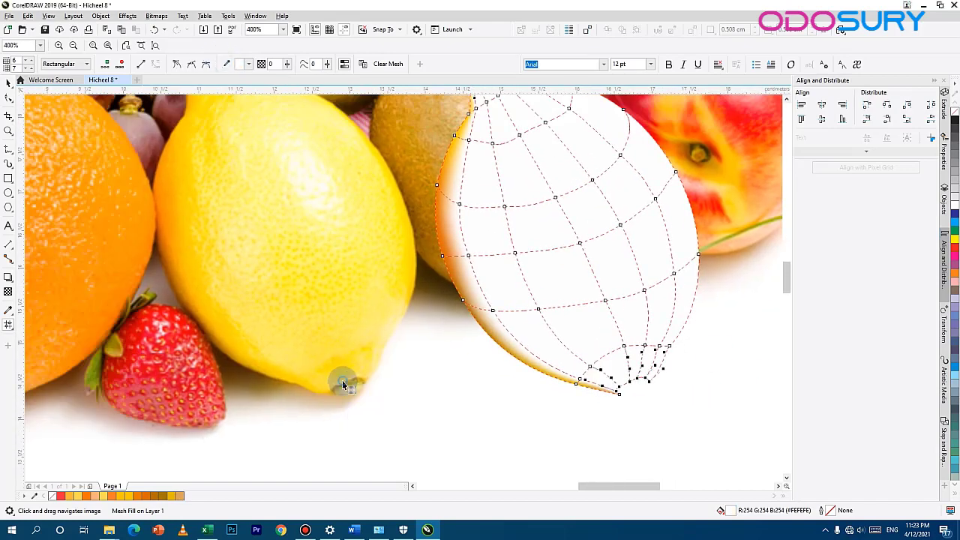
{"action": "left_click_drag", "start_coordinate": [688, 352], "coordinate": [654, 362]}
{"action": "left_click", "coordinate": [654, 363]}
- Color the upper-right interior highlight node near-white #FFFEEC and the node below it pale yellow #FFFB97, sampled from the lemon's highlight
{"action": "left_click_drag", "start_coordinate": [577, 278], "coordinate": [578, 353]}
{"action": "left_click", "coordinate": [559, 265]}
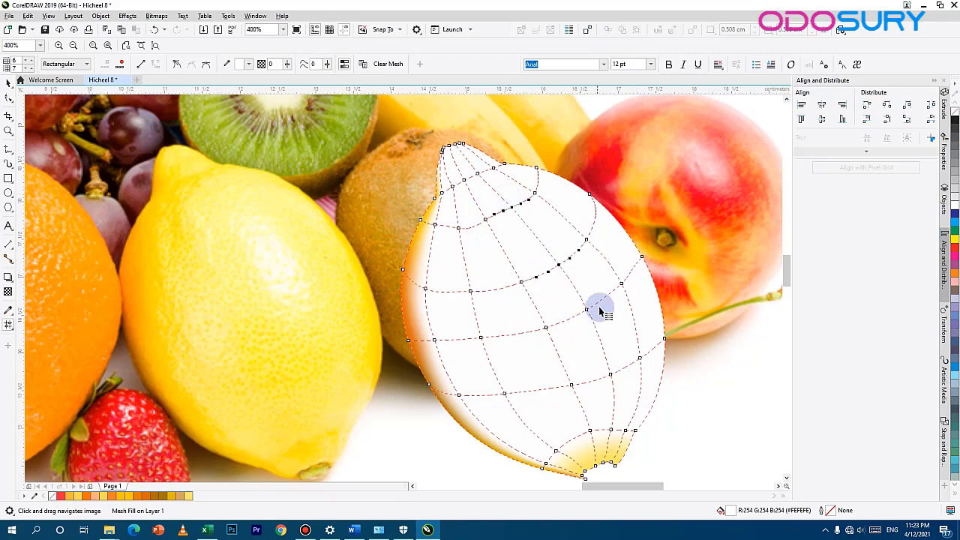
{"action": "left_click", "coordinate": [587, 273]}
{"action": "left_click", "coordinate": [558, 265]}
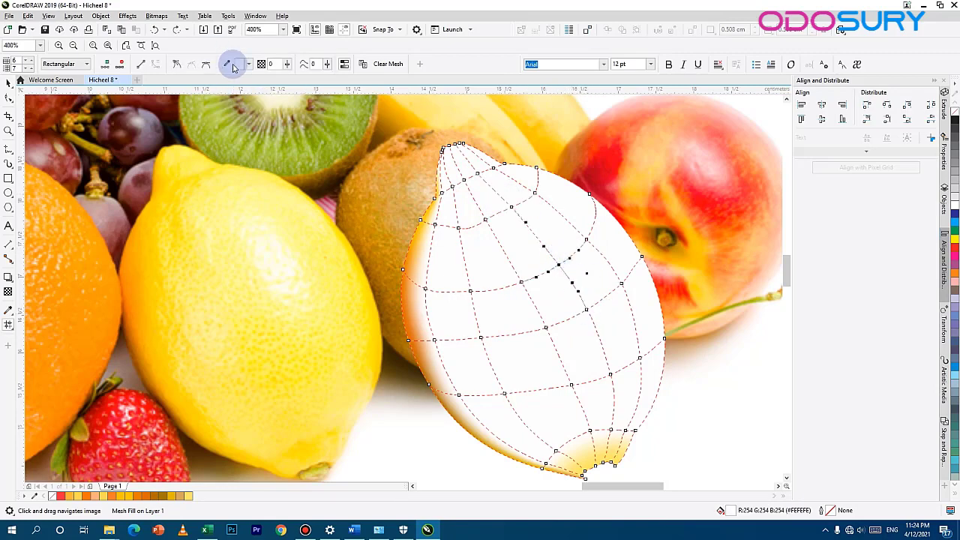
{"action": "left_click", "coordinate": [285, 270]}
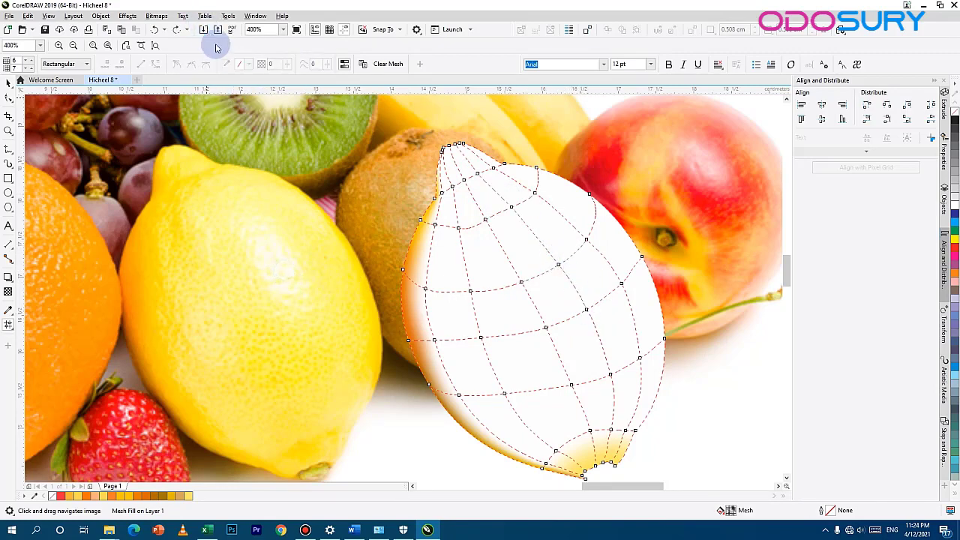
{"action": "left_click", "coordinate": [561, 265]}
{"action": "left_click", "coordinate": [227, 63]}
{"action": "left_click", "coordinate": [587, 310]}
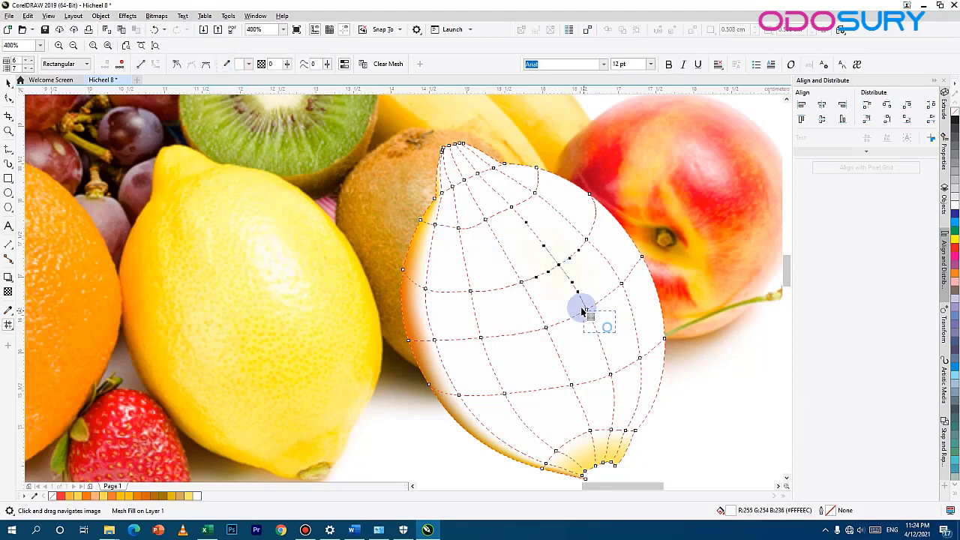
{"action": "left_click", "coordinate": [300, 289]}
- Color the two nodes above the highlight toward the neck with light yellows sampled from the photographed lemon, using #FFF46C for the upper one
{"action": "left_click", "coordinate": [508, 206]}
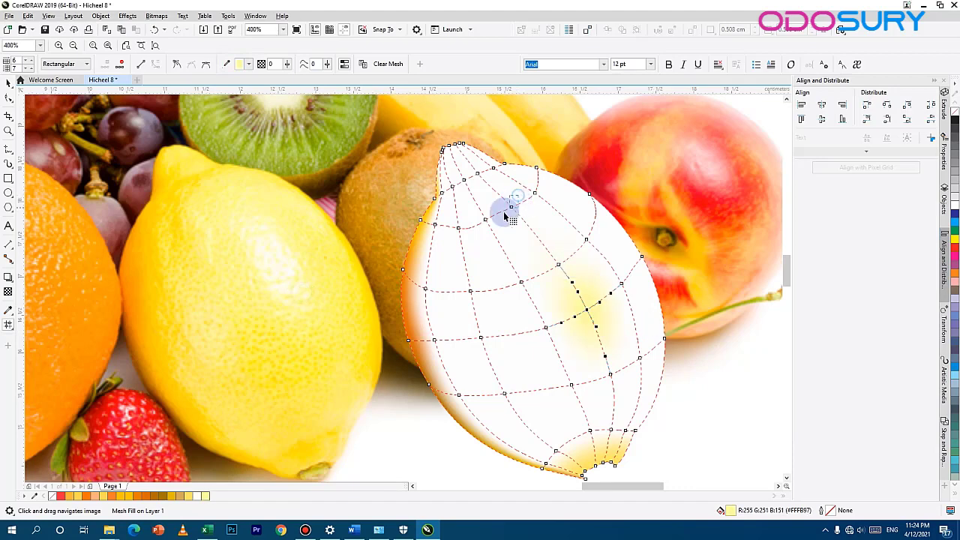
{"action": "left_click", "coordinate": [227, 63]}
{"action": "left_click", "coordinate": [238, 210]}
{"action": "left_click", "coordinate": [471, 175]}
{"action": "left_click", "coordinate": [227, 64]}
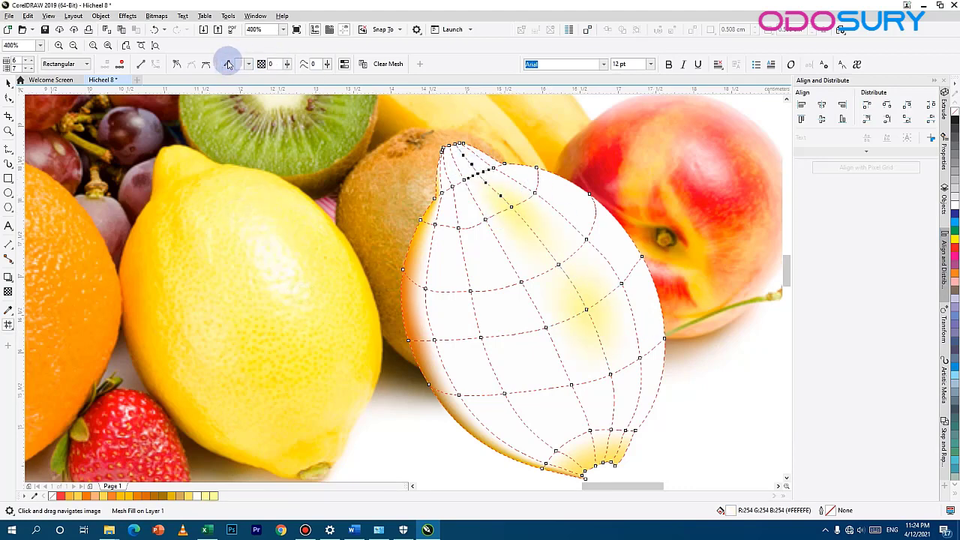
{"action": "left_click", "coordinate": [208, 184]}
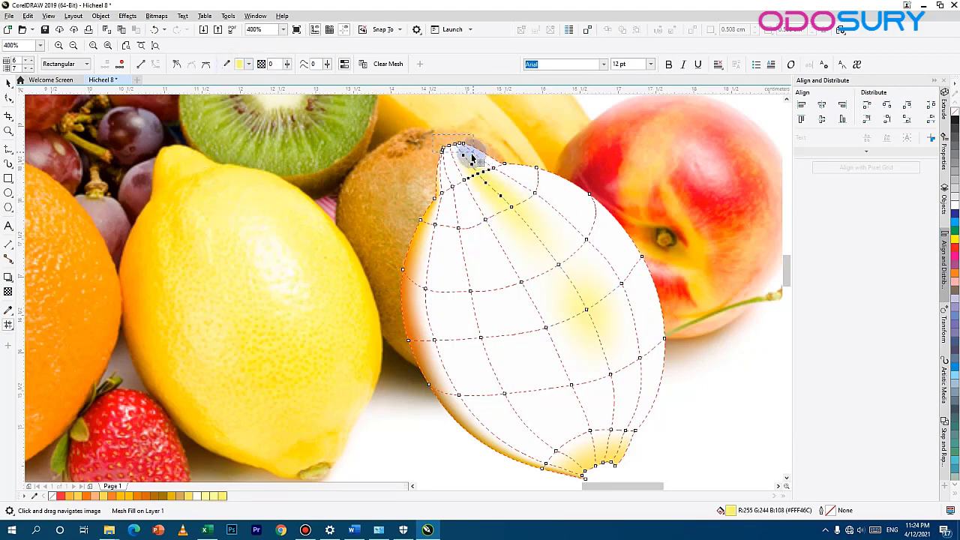
- Color the nodes along the mesh's top tip and the neck's right edge with yellows sampled from the photographed lemon's top
{"action": "left_click_drag", "start_coordinate": [473, 157], "coordinate": [502, 169]}
{"action": "left_click", "coordinate": [227, 64]}
{"action": "left_click", "coordinate": [200, 157]}
{"action": "left_click_drag", "start_coordinate": [517, 154], "coordinate": [493, 171]}
{"action": "left_click", "coordinate": [226, 63]}
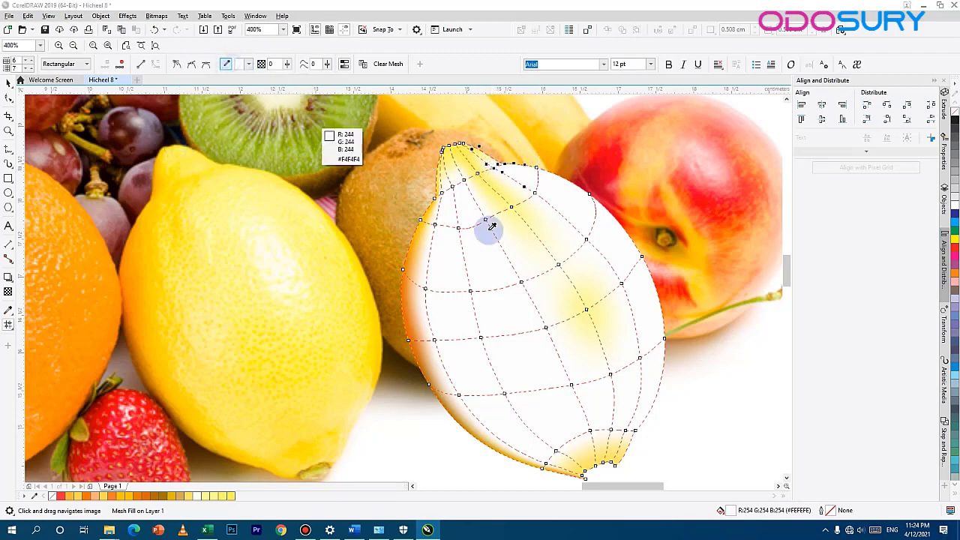
{"action": "left_click", "coordinate": [220, 166]}
- Color the remaining neck nodes and the top node of the left interior column with deeper yellows sampled from the lemon's upper left side
{"action": "left_click", "coordinate": [474, 190]}
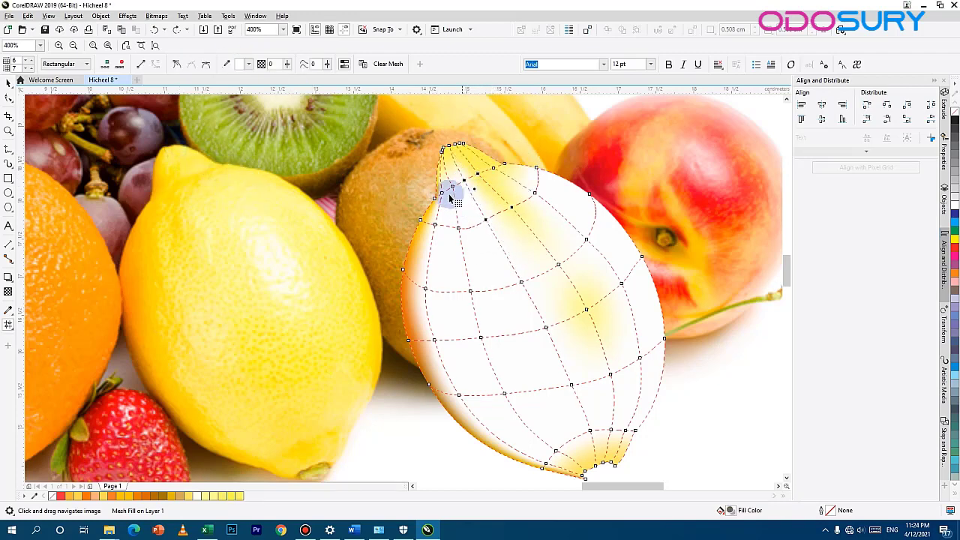
{"action": "left_click", "coordinate": [227, 64]}
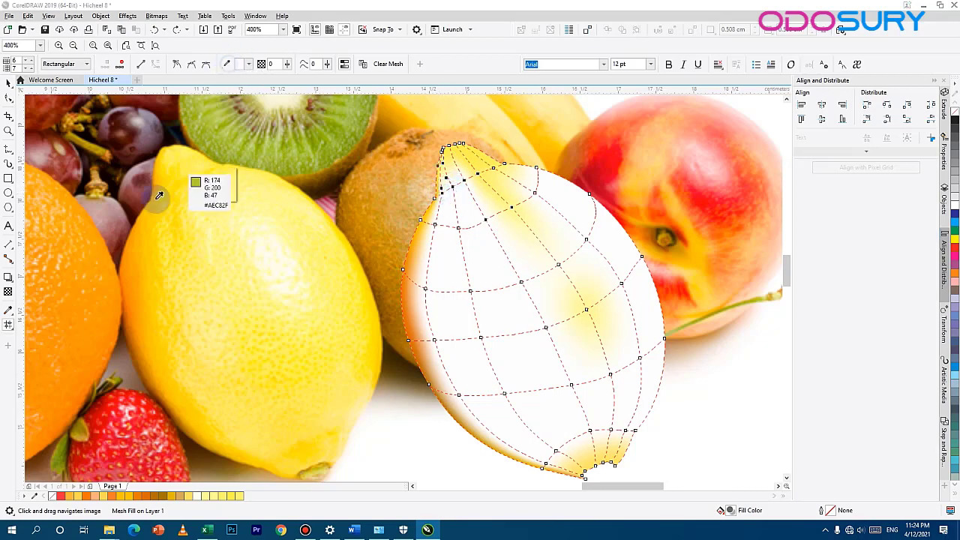
{"action": "left_click", "coordinate": [159, 194]}
{"action": "left_click", "coordinate": [443, 264]}
{"action": "left_click", "coordinate": [227, 64]}
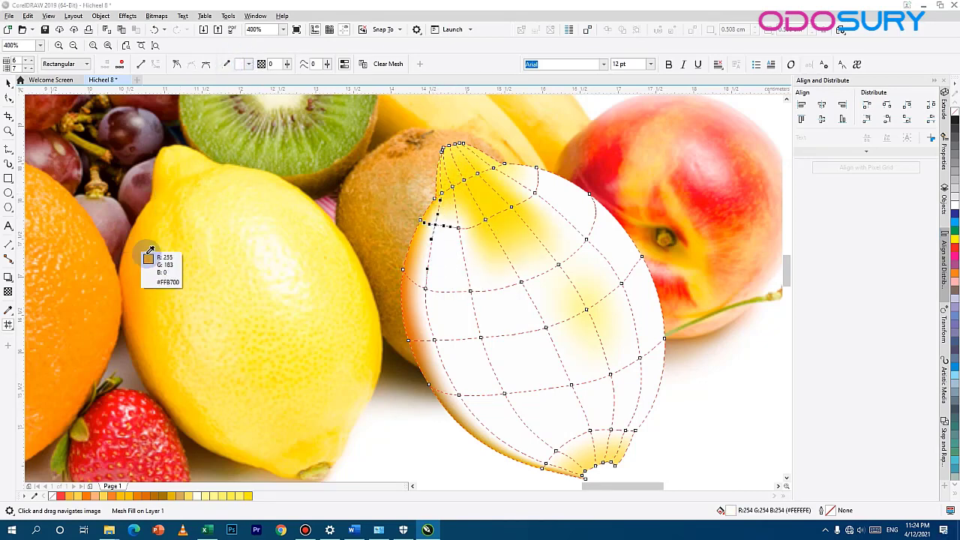
{"action": "left_click", "coordinate": [150, 255]}
- Color the next three nodes down the left interior column with golden yellows sampled from the lemon's left side, using #FFD300 for the middle one
{"action": "left_click", "coordinate": [233, 337]}
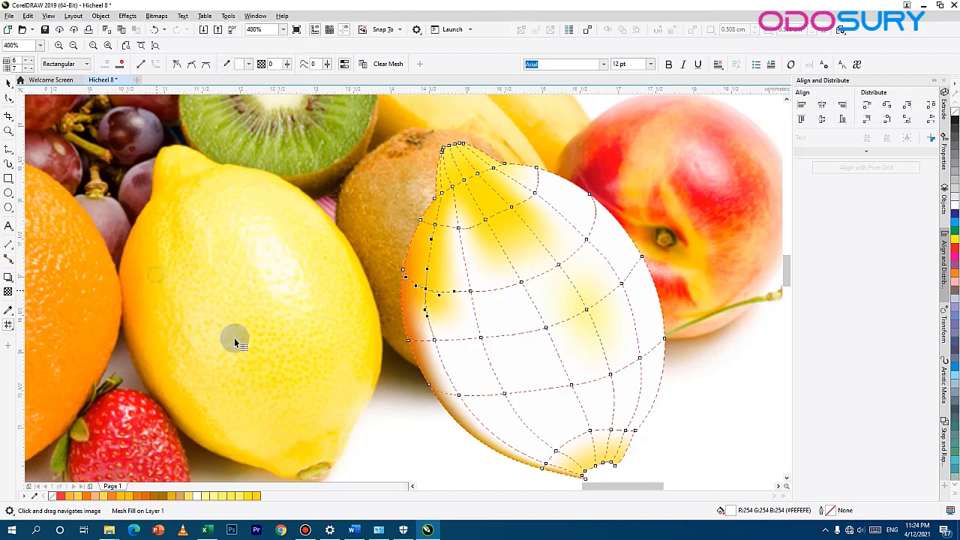
{"action": "left_click", "coordinate": [167, 330]}
{"action": "left_click_drag", "start_coordinate": [160, 337], "coordinate": [182, 335]}
{"action": "left_click", "coordinate": [227, 64]}
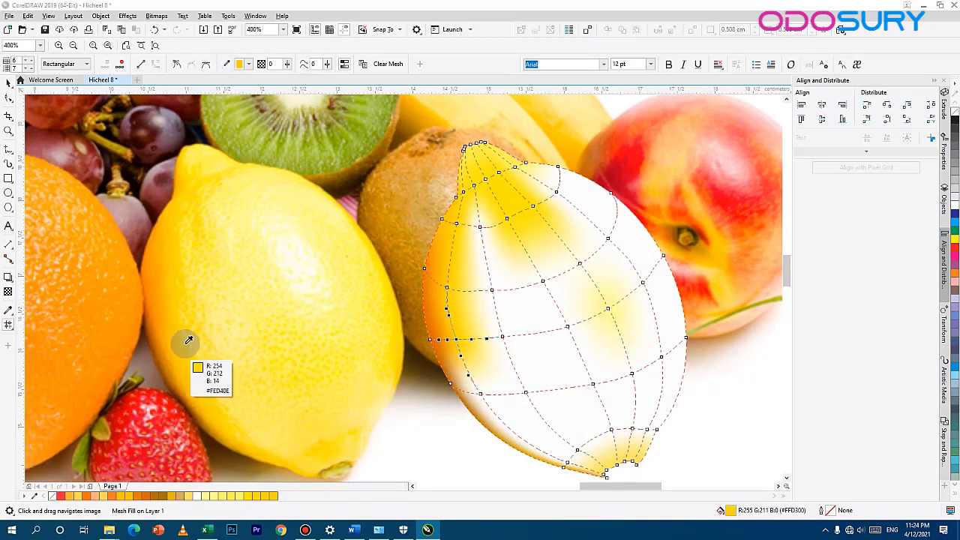
{"action": "left_click", "coordinate": [177, 328]}
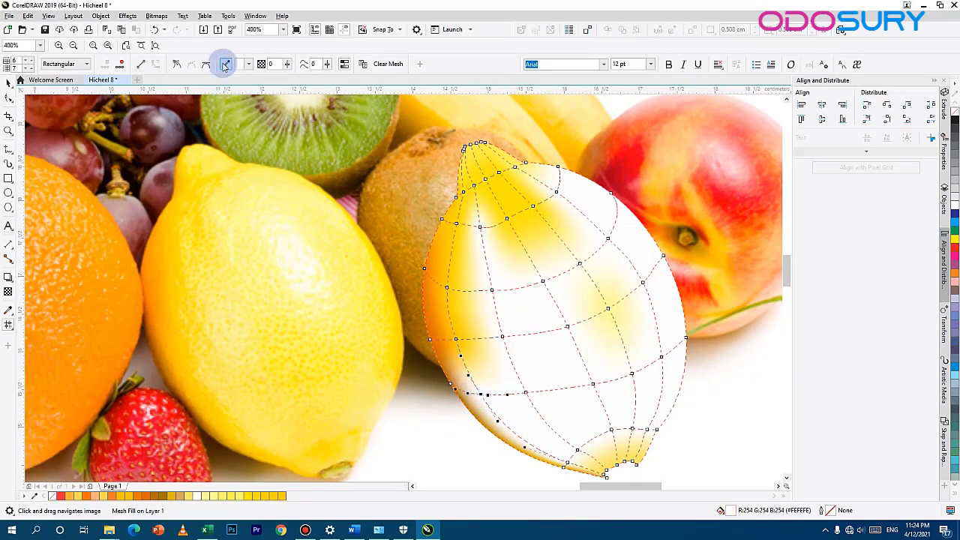
{"action": "left_click", "coordinate": [224, 65]}
{"action": "left_click", "coordinate": [212, 400]}
- Color the two lower nodes of the second interior column with yellows sampled from the lemon's lower left area
{"action": "left_click", "coordinate": [526, 392]}
{"action": "left_click", "coordinate": [226, 63]}
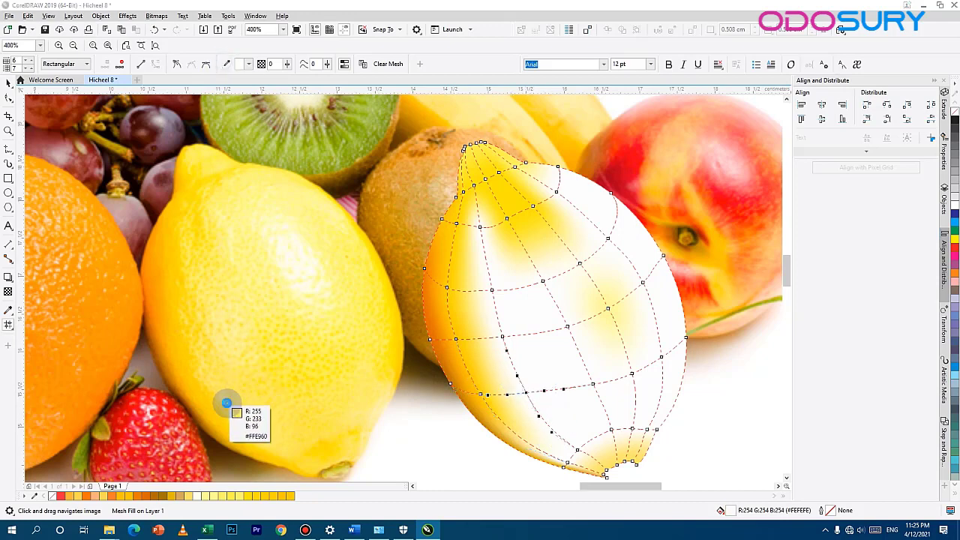
{"action": "left_click", "coordinate": [225, 404]}
{"action": "left_click", "coordinate": [497, 332]}
{"action": "left_click", "coordinate": [225, 64]}
{"action": "left_click", "coordinate": [183, 360]}
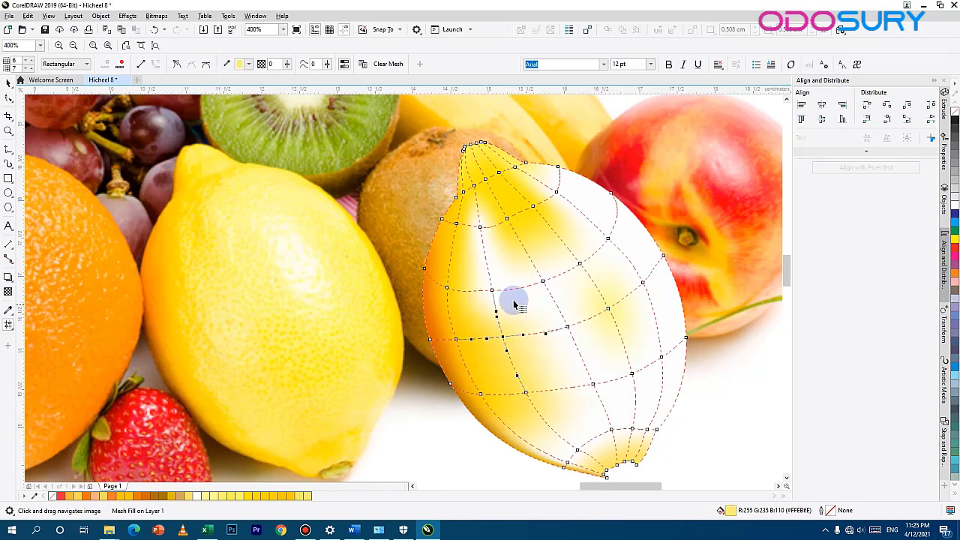
- Color the two upper nodes of the second interior column with yellows sampled from the photographed lemon's upper body
{"action": "left_click", "coordinate": [227, 64]}
{"action": "left_click", "coordinate": [296, 270]}
{"action": "left_click", "coordinate": [480, 223]}
{"action": "left_click", "coordinate": [224, 65]}
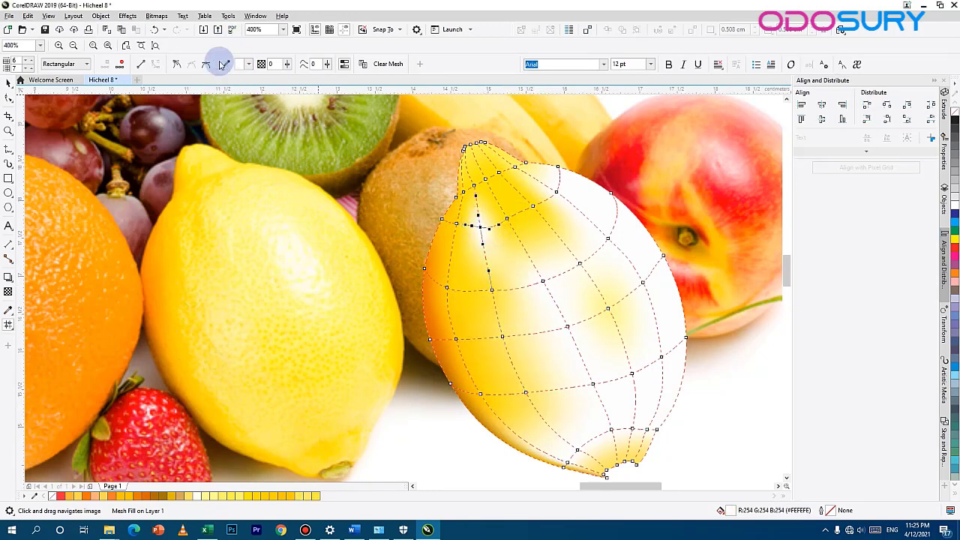
{"action": "left_click", "coordinate": [193, 251]}
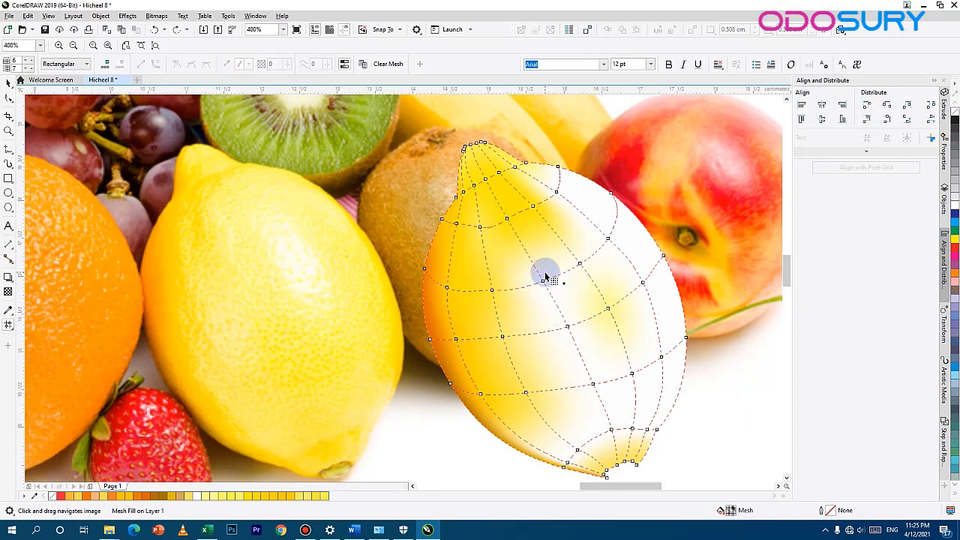
- Color the three central nodes of the third interior column, from upper to lower, with light yellows sampled from the lemon's middle
{"action": "left_click", "coordinate": [225, 64]}
{"action": "left_click", "coordinate": [268, 310]}
{"action": "left_click", "coordinate": [568, 327]}
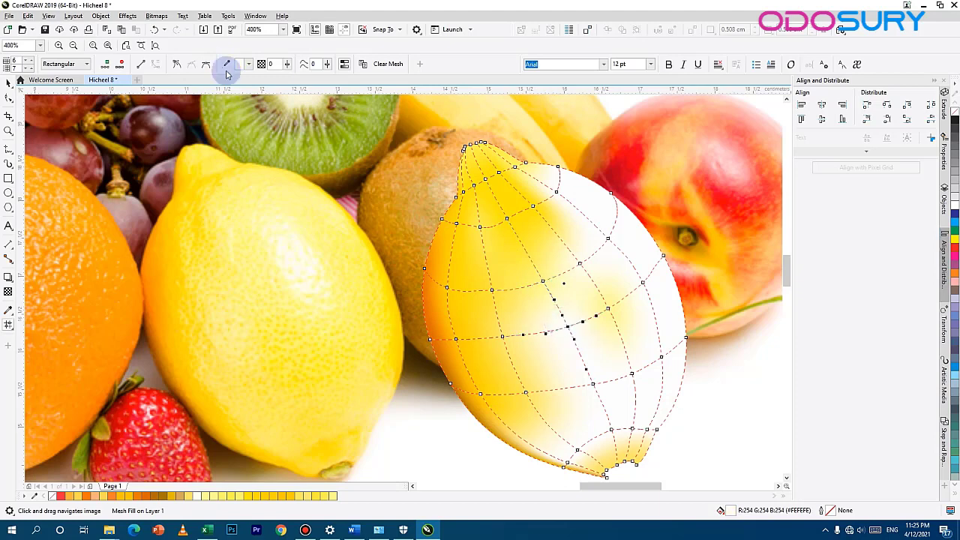
{"action": "left_click", "coordinate": [227, 66]}
{"action": "left_click", "coordinate": [278, 343]}
{"action": "left_click", "coordinate": [593, 385]}
{"action": "left_click", "coordinate": [219, 66]}
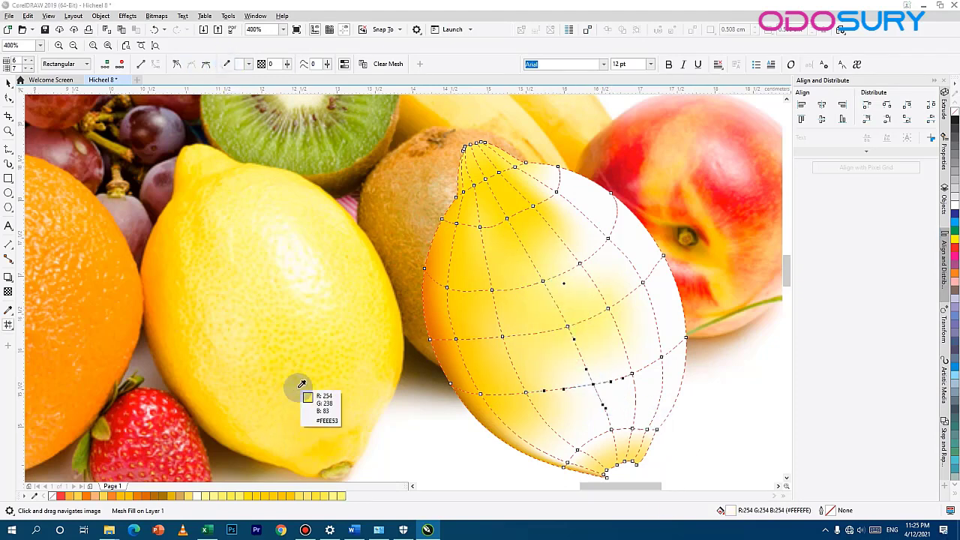
{"action": "left_click", "coordinate": [302, 384]}
- Color the first three nodes of the row above the bottom tip with yellows sampled from the lemon's lower part, starting with #FFE54A
{"action": "left_click", "coordinate": [579, 441]}
{"action": "left_click", "coordinate": [226, 65]}
{"action": "left_click", "coordinate": [291, 464]}
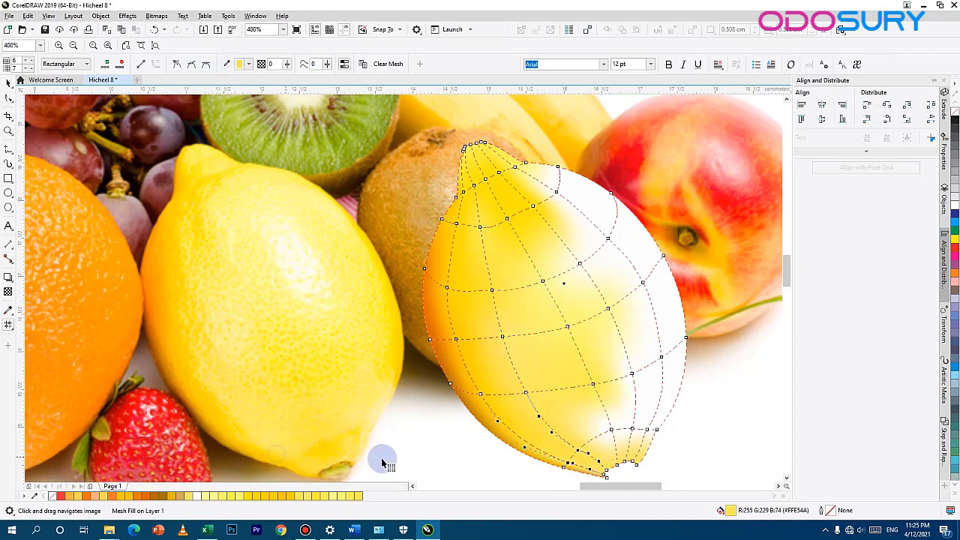
{"action": "left_click", "coordinate": [611, 431]}
{"action": "left_click", "coordinate": [227, 65]}
{"action": "left_click", "coordinate": [302, 393]}
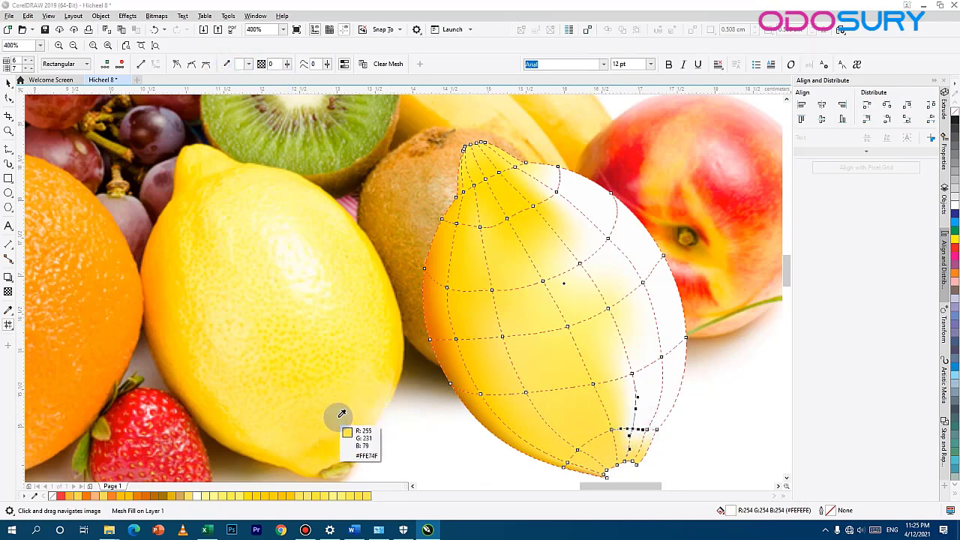
{"action": "left_click", "coordinate": [338, 413]}
- Color the last two nodes at the right end of the row above the bottom tip with yellows sampled near the lemon's lower tip
{"action": "left_click", "coordinate": [632, 413]}
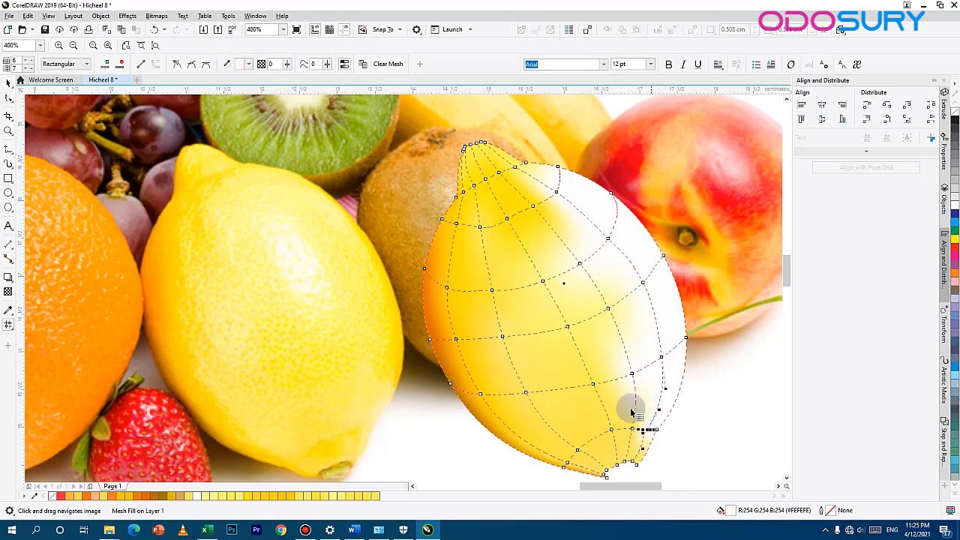
{"action": "left_click", "coordinate": [370, 423]}
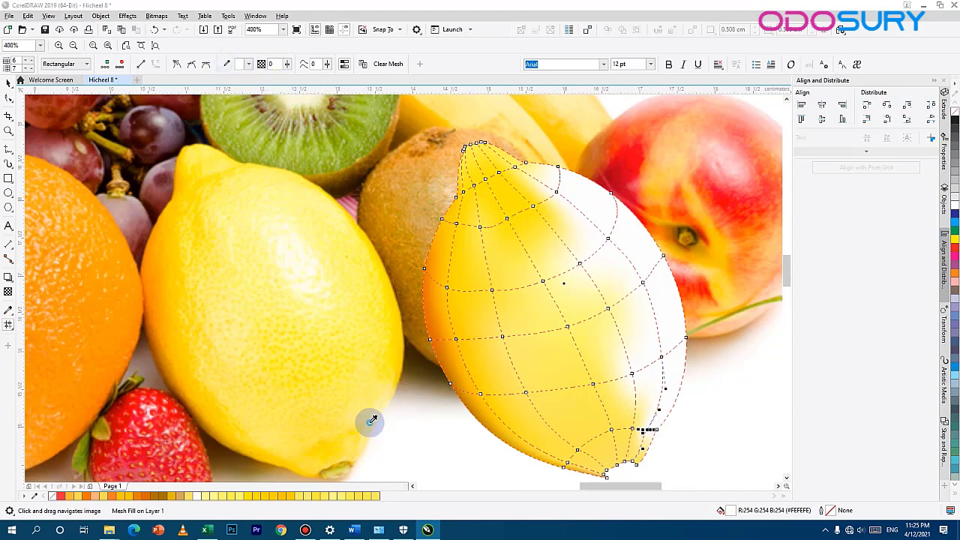
{"action": "left_click", "coordinate": [658, 417]}
{"action": "left_click", "coordinate": [654, 429]}
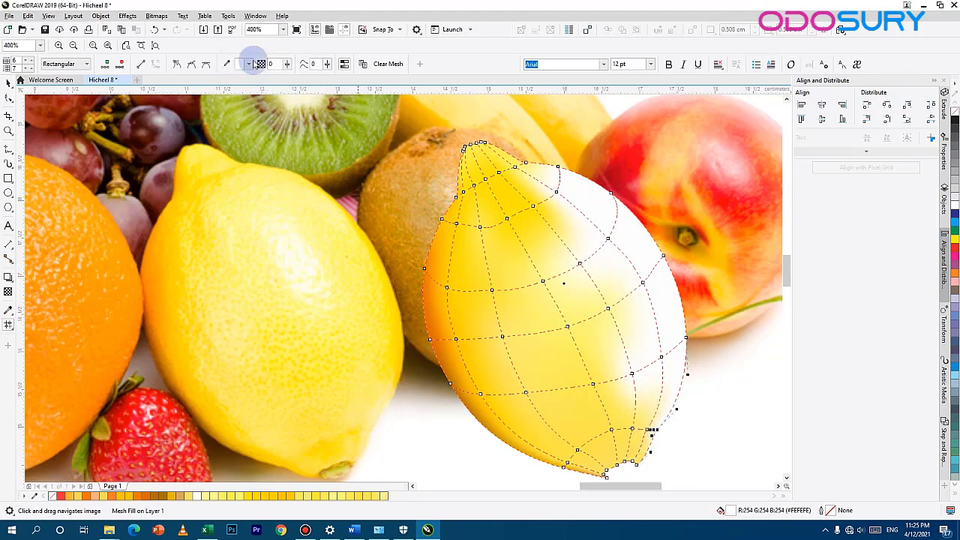
{"action": "left_click", "coordinate": [229, 64]}
{"action": "left_click", "coordinate": [364, 451]}
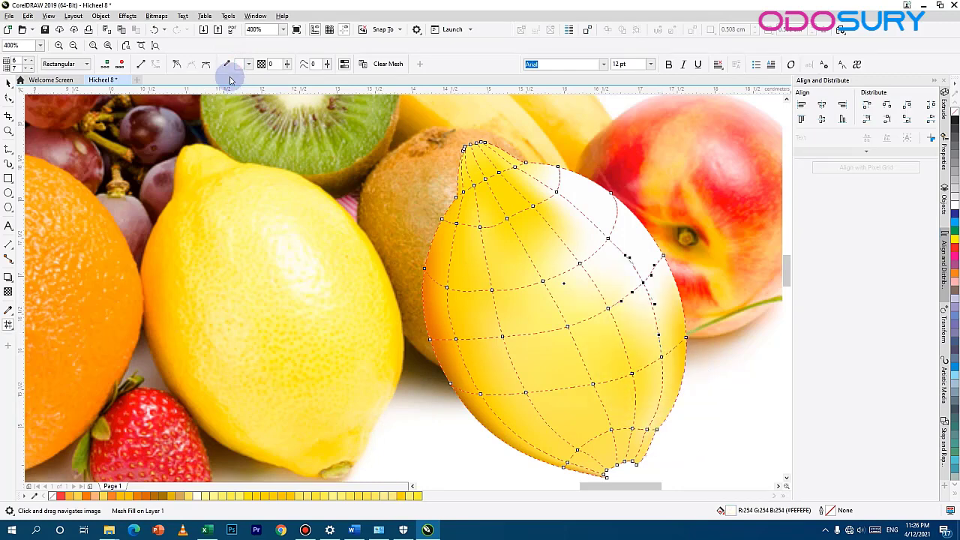
- Color the upper node of the rightmost interior column and the two nearby right edge nodes with yellows sampled from the lemon's right side
{"action": "left_click", "coordinate": [361, 290]}
{"action": "left_click", "coordinate": [664, 256]}
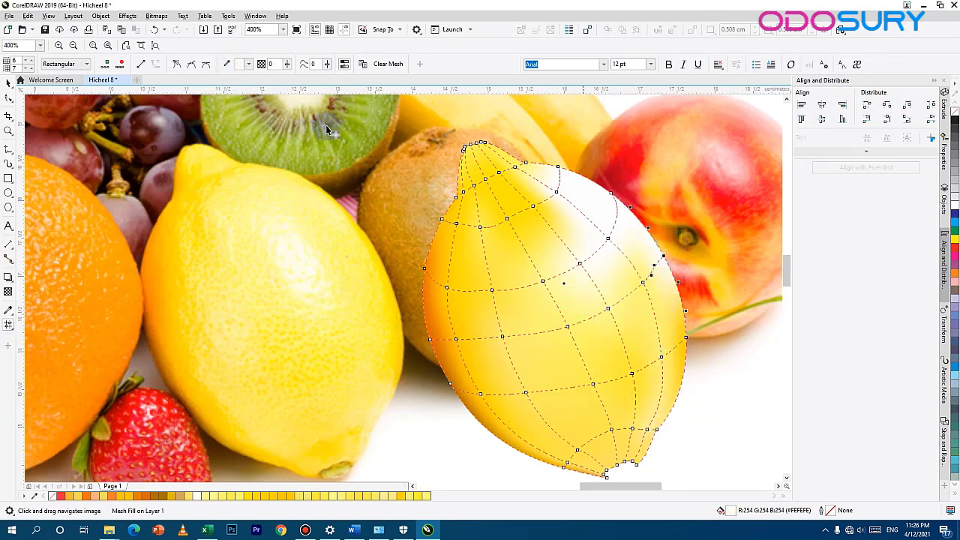
{"action": "left_click", "coordinate": [228, 65]}
{"action": "left_click", "coordinate": [387, 262]}
{"action": "left_click", "coordinate": [612, 194]}
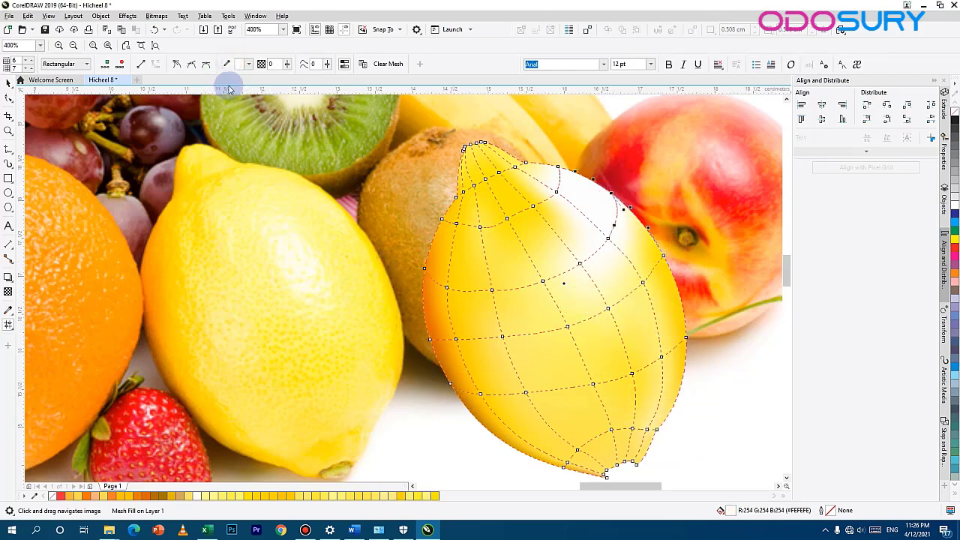
{"action": "left_click", "coordinate": [228, 64]}
{"action": "left_click", "coordinate": [360, 232]}
- Color the interior node right above the highlight with a sampled light yellow and the upper right edge node with #FDF467
{"action": "left_click", "coordinate": [608, 239]}
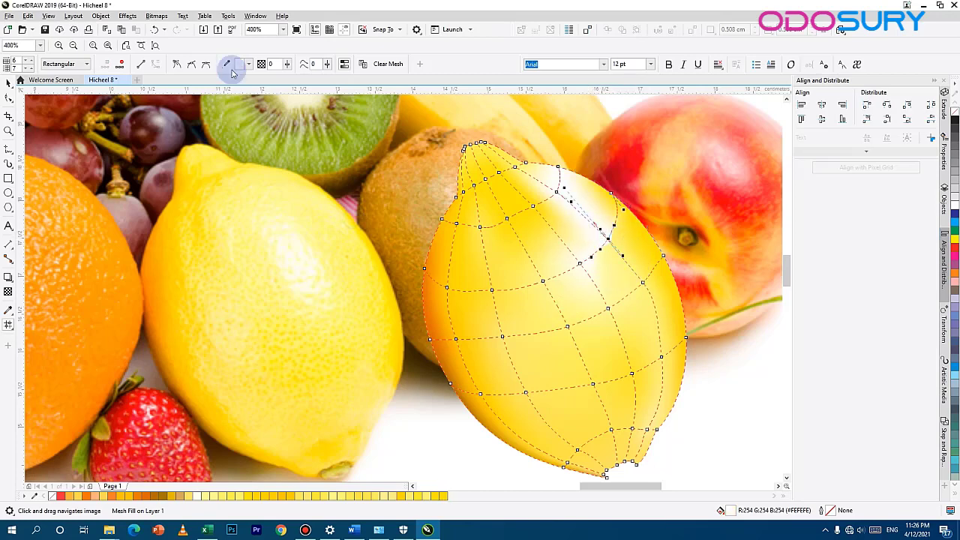
{"action": "left_click", "coordinate": [225, 66]}
{"action": "left_click", "coordinate": [322, 253]}
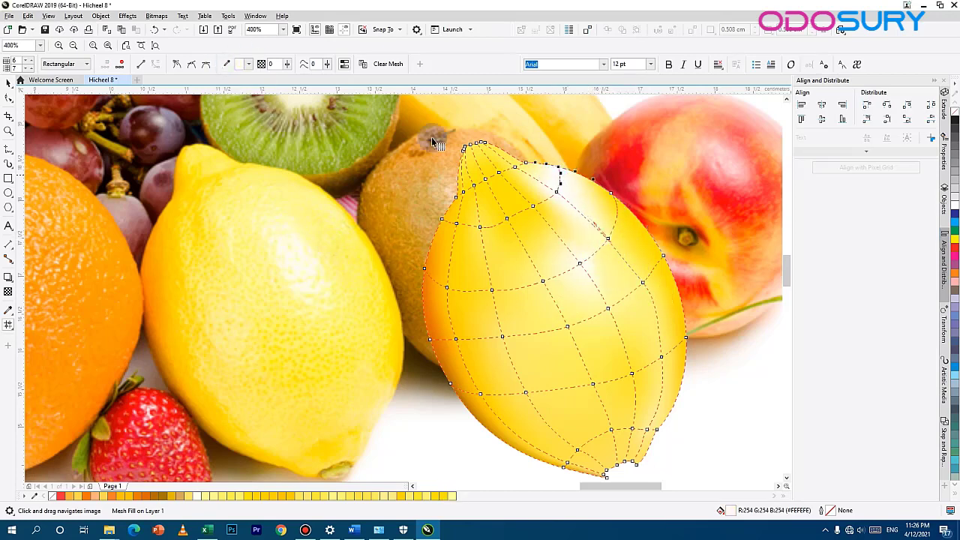
{"action": "left_click", "coordinate": [279, 182]}
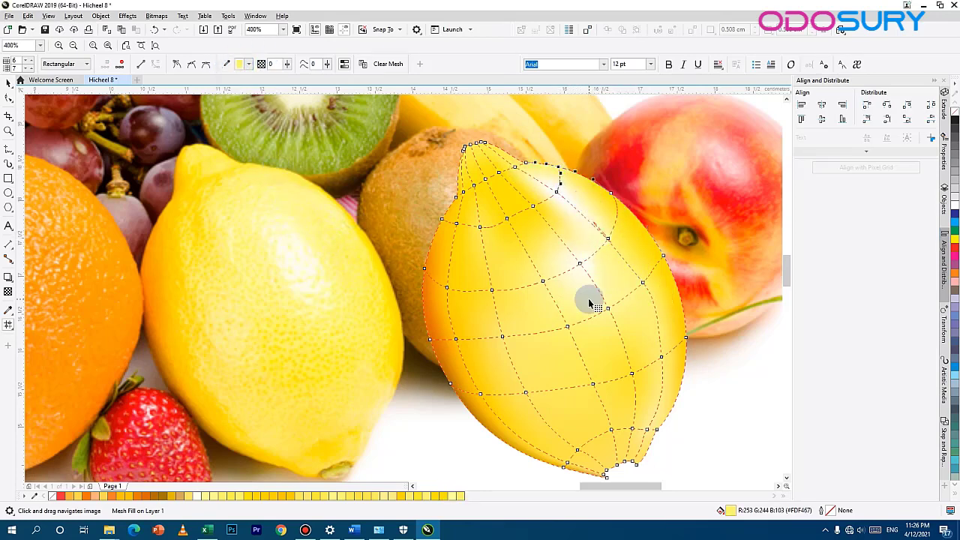
- Recolor the central highlight node near-white #FEFEF6, sampled from the brightest spot on the photographed lemon
{"action": "left_click", "coordinate": [608, 309]}
{"action": "left_click", "coordinate": [227, 64]}
{"action": "left_click", "coordinate": [302, 262]}
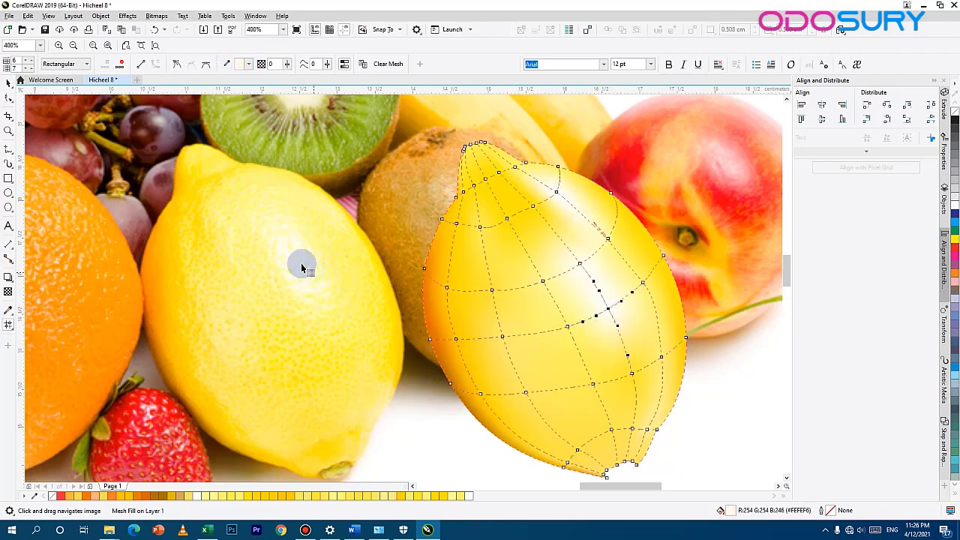
- Recolor the two interior nodes below the neck's right side with pale yellows sampled from the lemon's upper body, using #FFFD9E for the right one
{"action": "left_click", "coordinate": [537, 207]}
{"action": "left_click", "coordinate": [227, 63]}
{"action": "left_click", "coordinate": [264, 210]}
{"action": "left_click", "coordinate": [550, 223]}
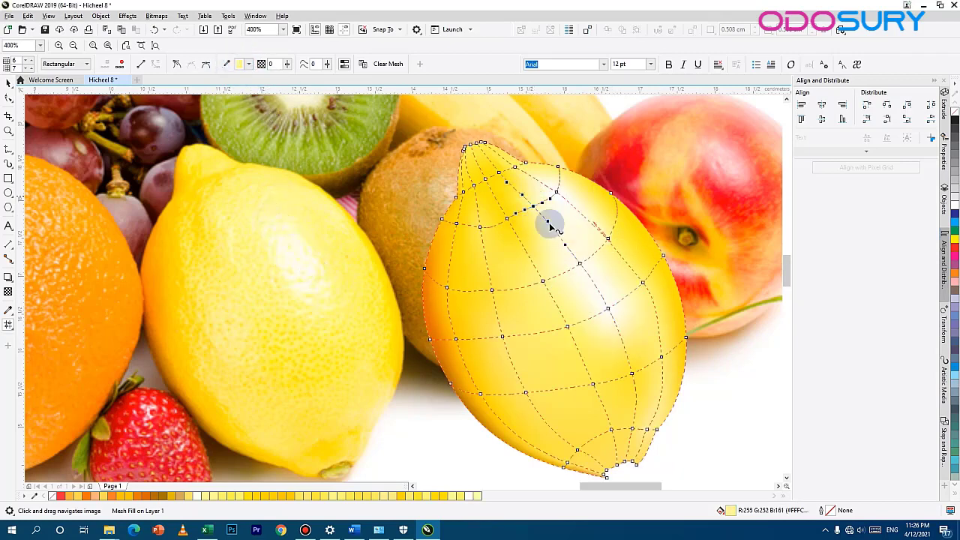
{"action": "left_click", "coordinate": [228, 64]}
{"action": "left_click", "coordinate": [291, 202]}
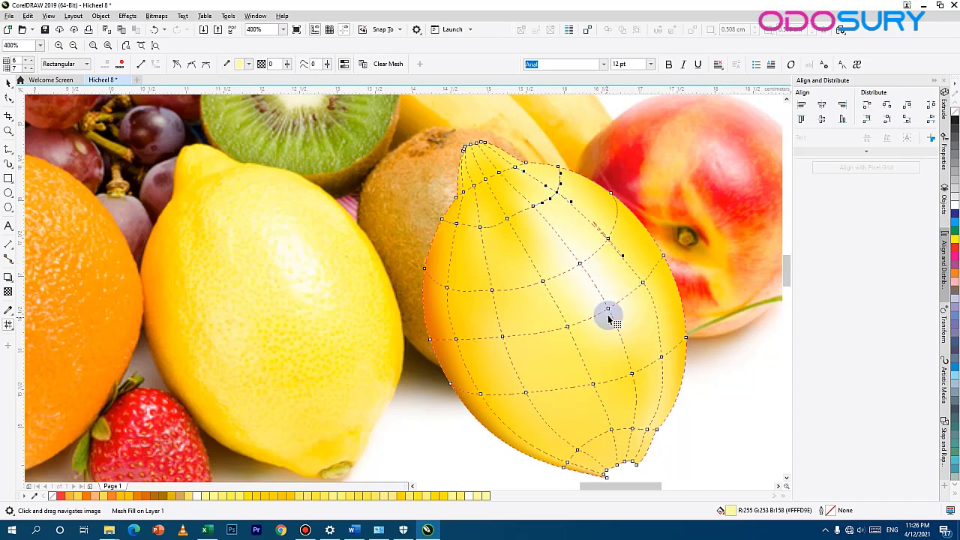
- Color the upper right interior node with a sampled pale yellow and straighten the twisted mesh line between it and the node below
{"action": "left_click", "coordinate": [608, 310]}
{"action": "left_click", "coordinate": [609, 237]}
{"action": "left_click", "coordinate": [228, 64]}
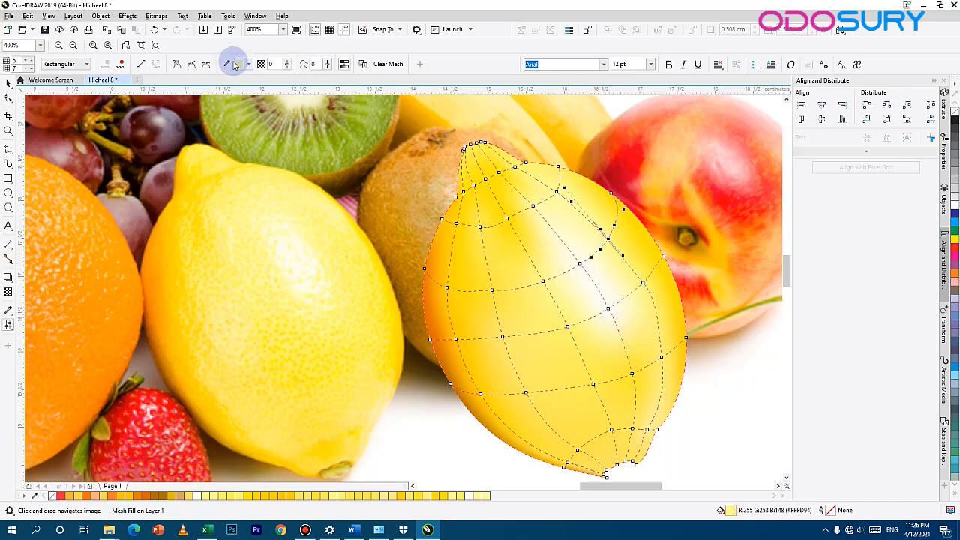
{"action": "left_click", "coordinate": [312, 249]}
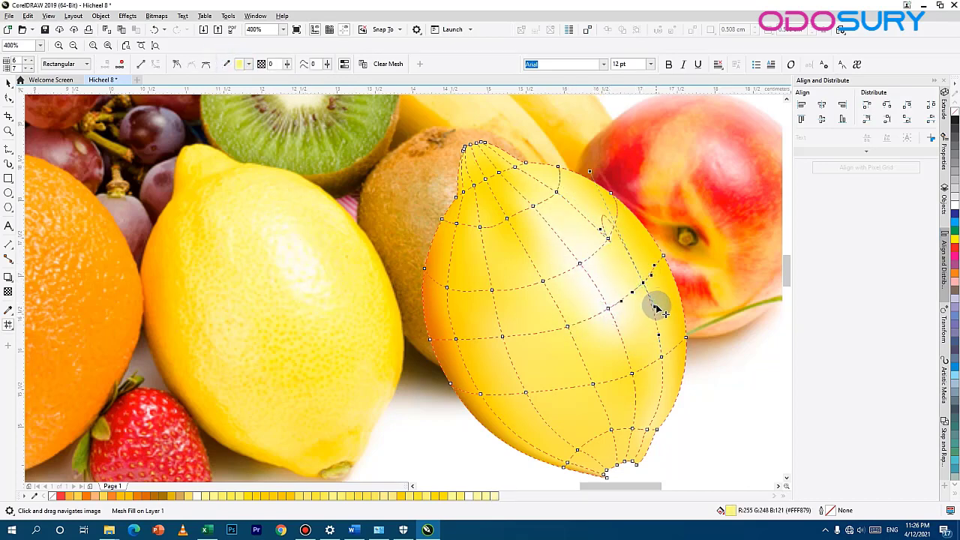
{"action": "left_click_drag", "start_coordinate": [601, 229], "coordinate": [636, 271]}
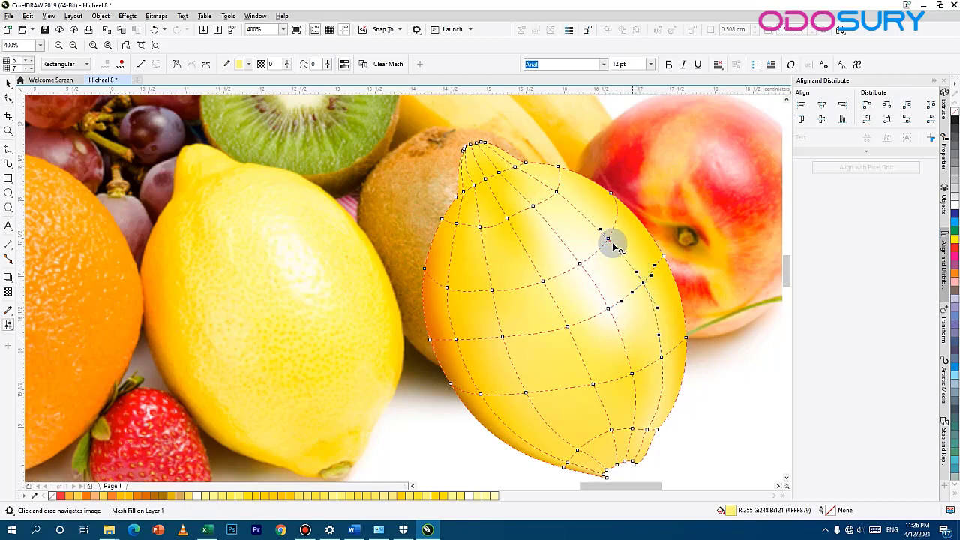
{"action": "scroll", "coordinate": [607, 239], "scroll_direction": "up", "scroll_amount": 2}
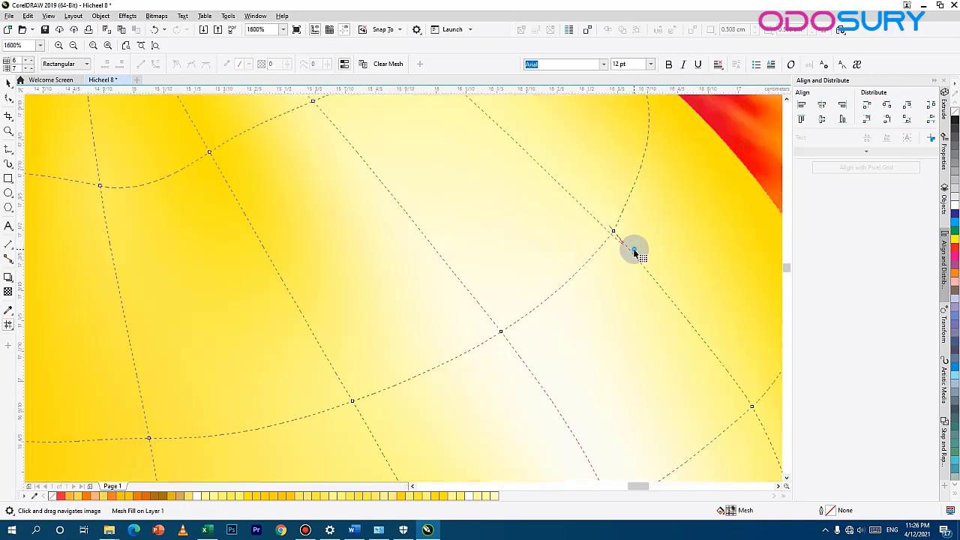
- Move the mesh lemon closer to the photographed lemon and compare the shading of their necks
{"action": "scroll", "coordinate": [721, 311], "scroll_direction": "down", "scroll_amount": 3}
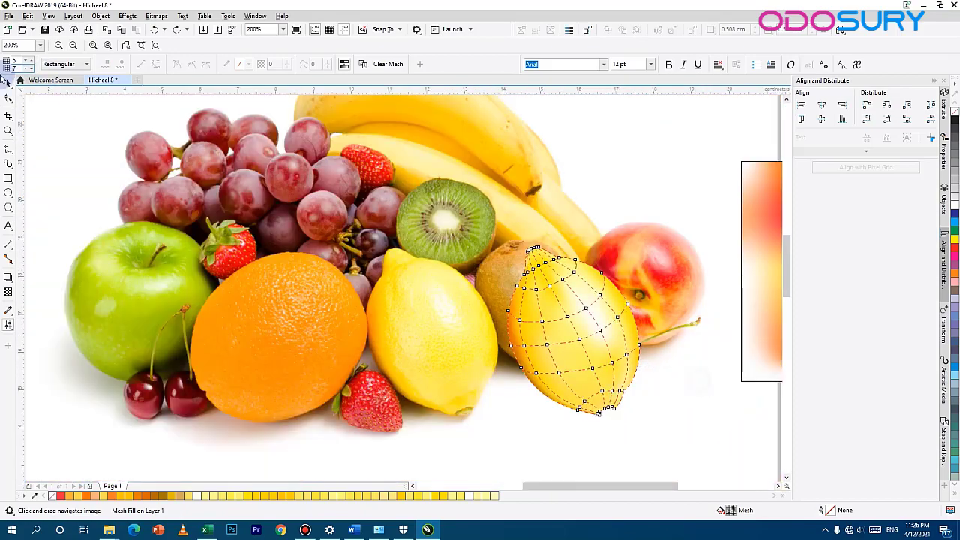
{"action": "left_click", "coordinate": [5, 86]}
{"action": "left_click_drag", "start_coordinate": [568, 336], "coordinate": [323, 301]}
{"action": "left_click_drag", "start_coordinate": [323, 301], "coordinate": [405, 288]}
{"action": "scroll", "coordinate": [375, 251], "scroll_direction": "up", "scroll_amount": 3}
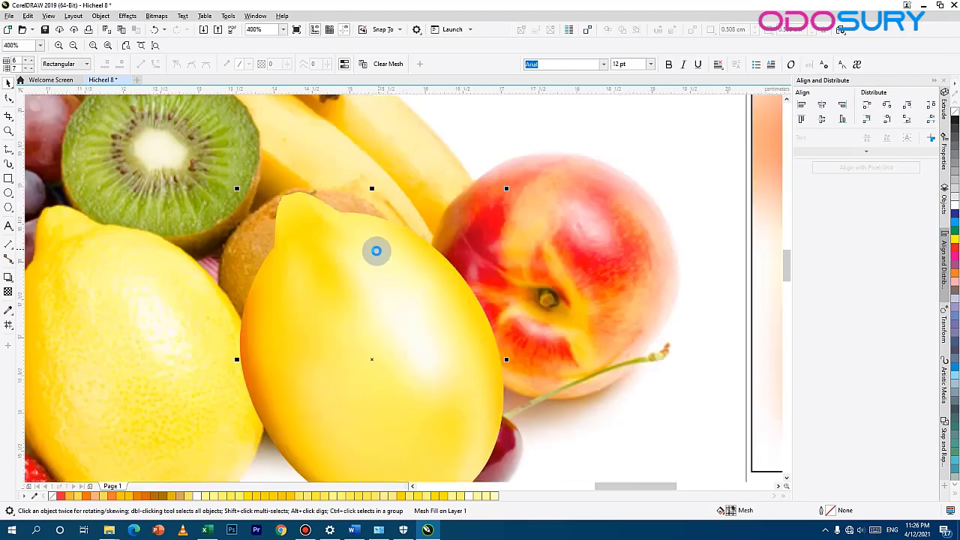
{"action": "scroll", "coordinate": [258, 259], "scroll_direction": "down", "scroll_amount": 3}
{"action": "scroll", "coordinate": [151, 248], "scroll_direction": "up", "scroll_amount": 3}
{"action": "left_click_drag", "start_coordinate": [152, 248], "coordinate": [226, 246]}
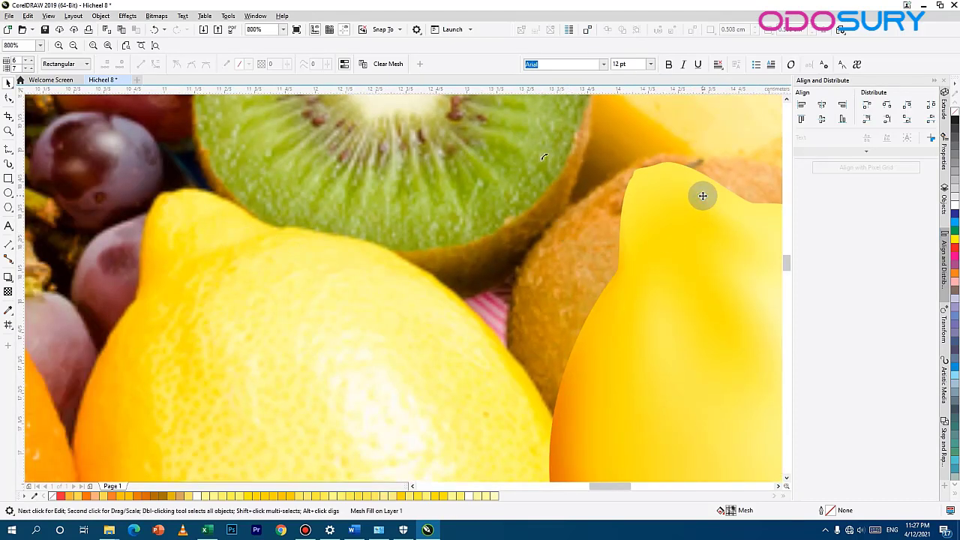
- Color the neck's middle interior node #FEE705 and the tip edge node above it RGB 253, 237, 115, sampled from the photographed lemon's neck
{"action": "left_click", "coordinate": [8, 325]}
{"action": "left_click", "coordinate": [661, 230]}
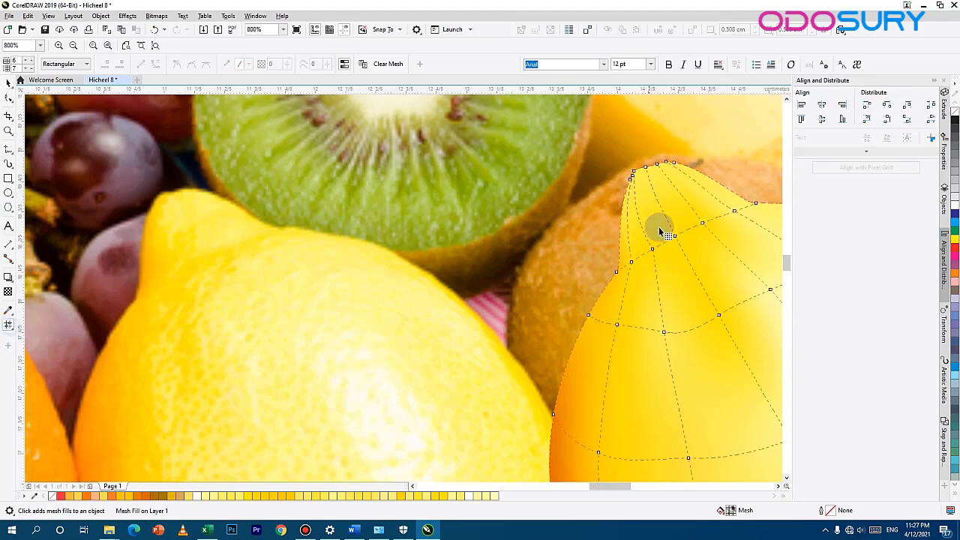
{"action": "left_click", "coordinate": [703, 256]}
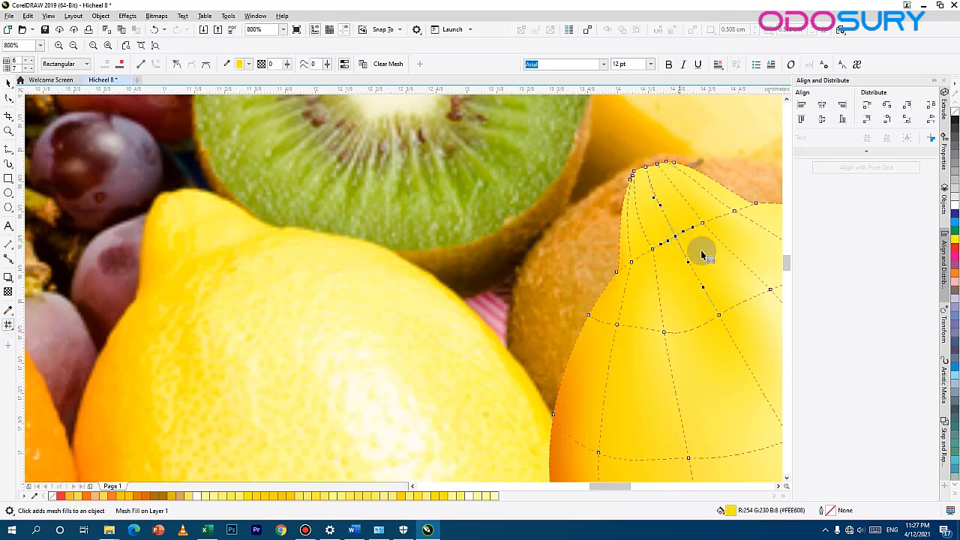
{"action": "left_click", "coordinate": [246, 60]}
{"action": "left_click", "coordinate": [198, 257]}
{"action": "left_click", "coordinate": [654, 202]}
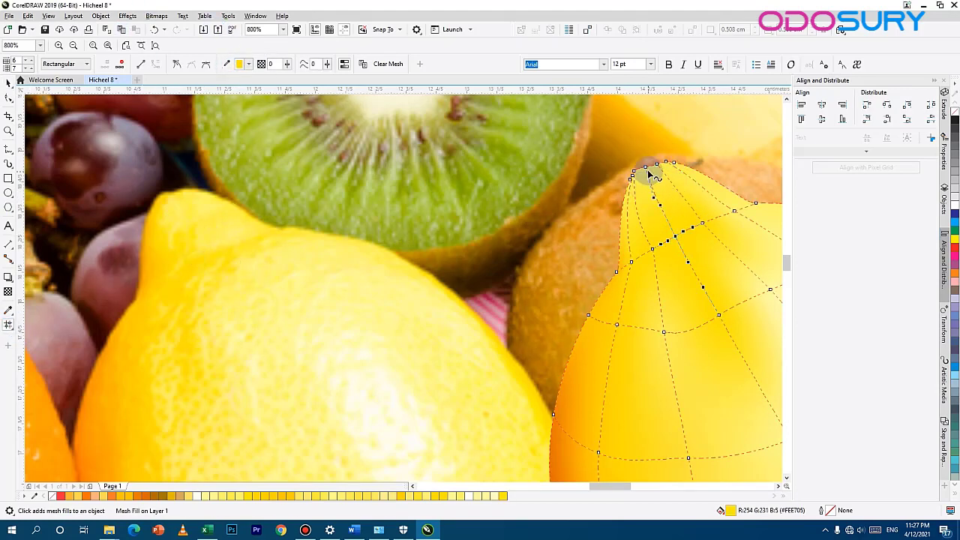
{"action": "left_click", "coordinate": [645, 171]}
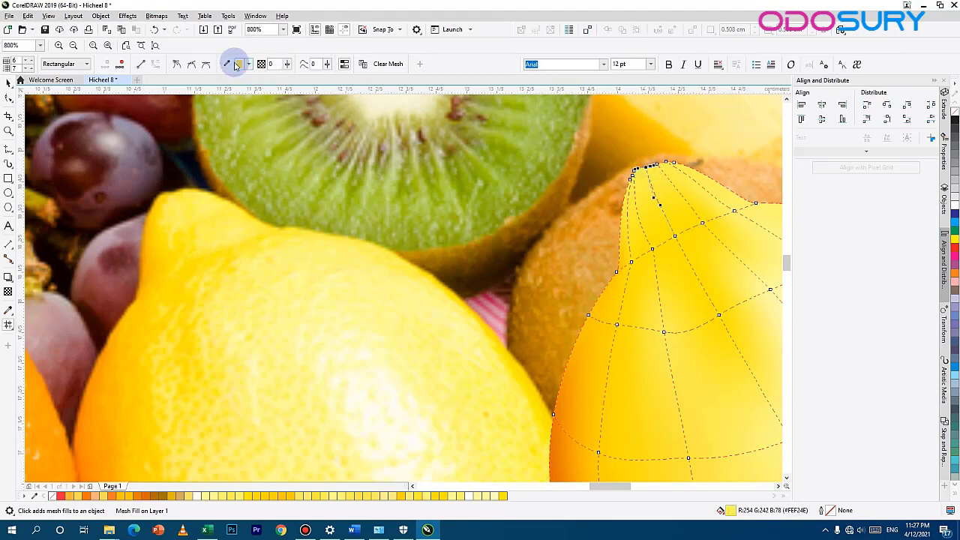
{"action": "left_click", "coordinate": [237, 63]}
{"action": "left_click", "coordinate": [176, 200]}
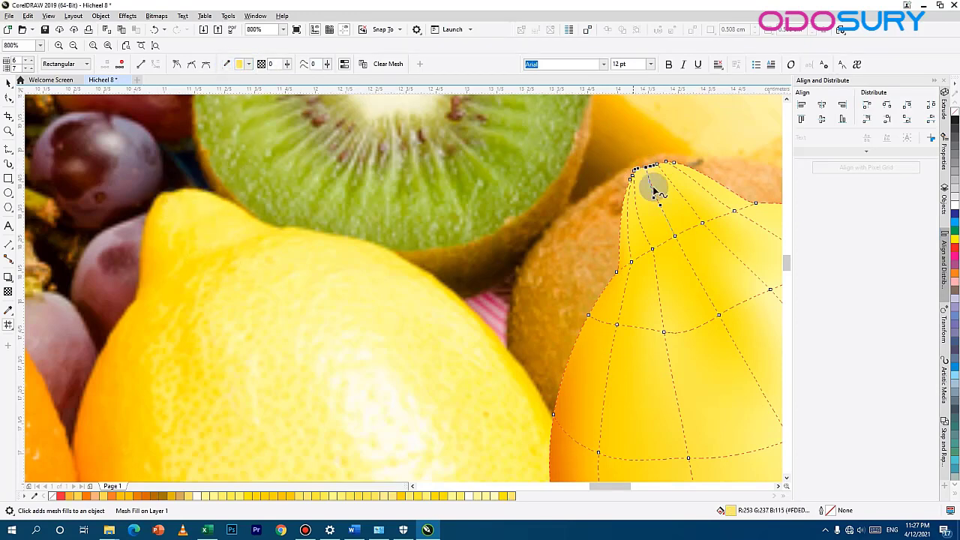
- Add a mesh row across the neck and color its middle node #FFF454 and its right edge node #FFF34C from the photo
{"action": "left_click", "coordinate": [675, 193]}
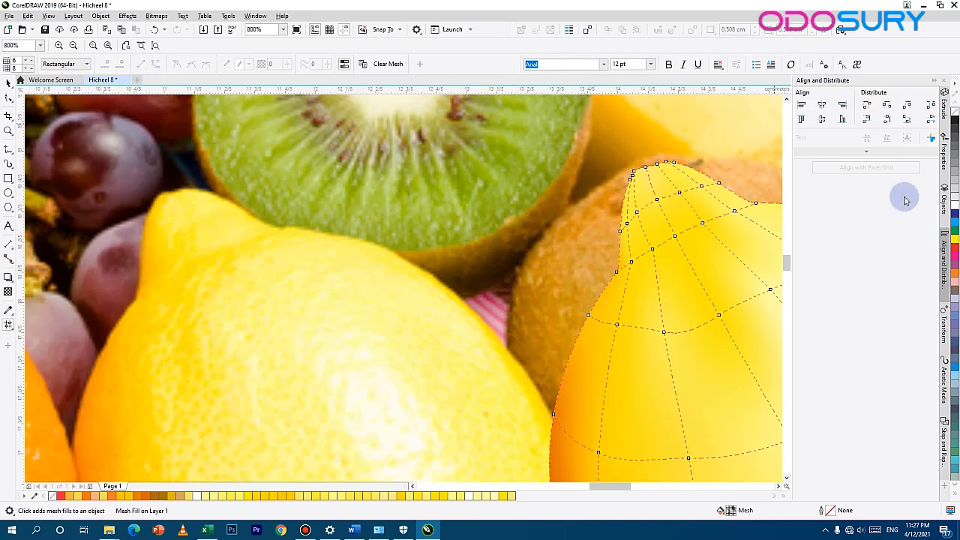
{"action": "left_click", "coordinate": [686, 200]}
{"action": "left_click", "coordinate": [226, 64]}
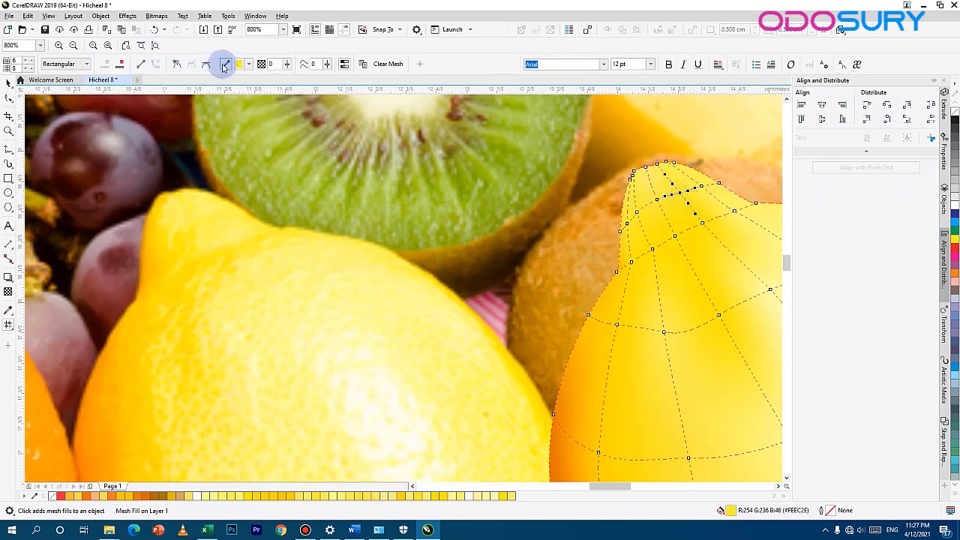
{"action": "left_click", "coordinate": [201, 215]}
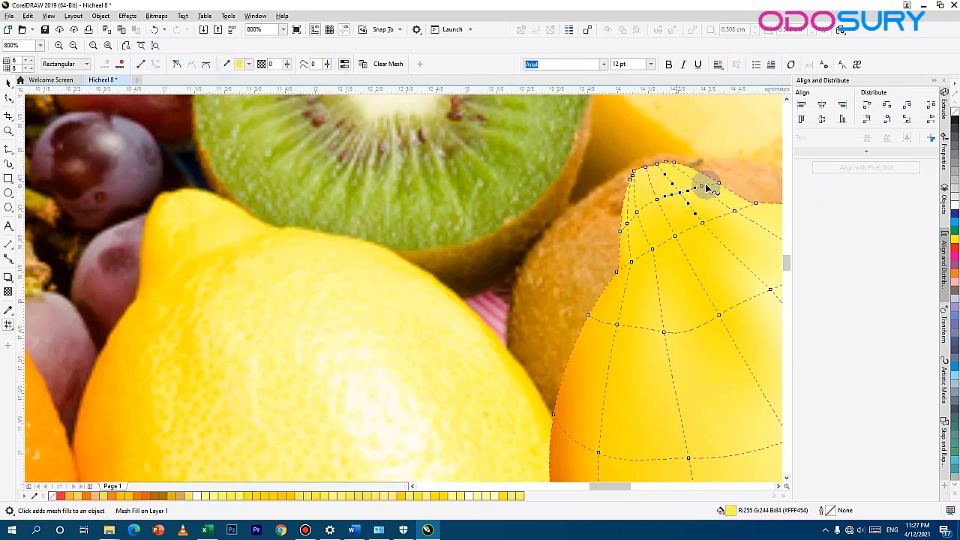
{"action": "left_click", "coordinate": [720, 188]}
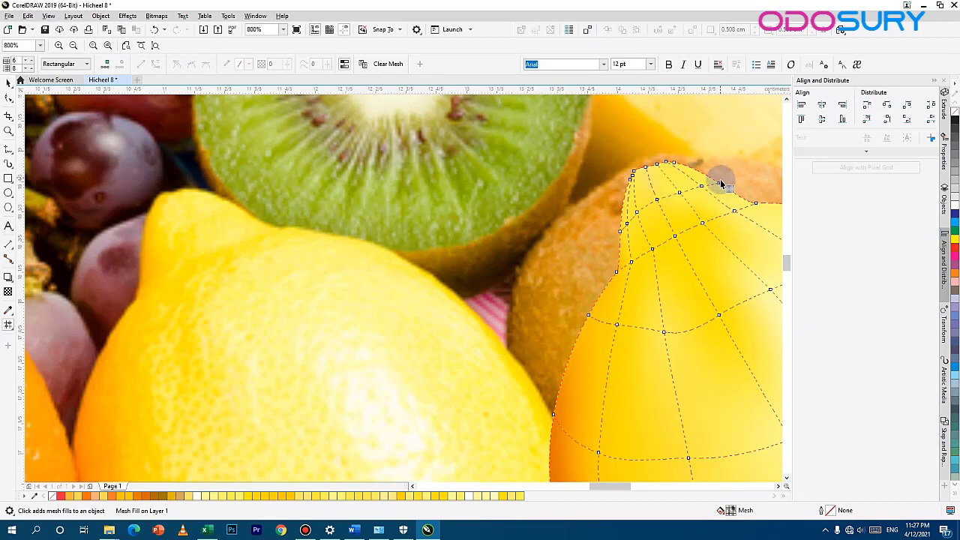
{"action": "left_click", "coordinate": [720, 184]}
{"action": "left_click", "coordinate": [227, 64]}
{"action": "left_click", "coordinate": [233, 215]}
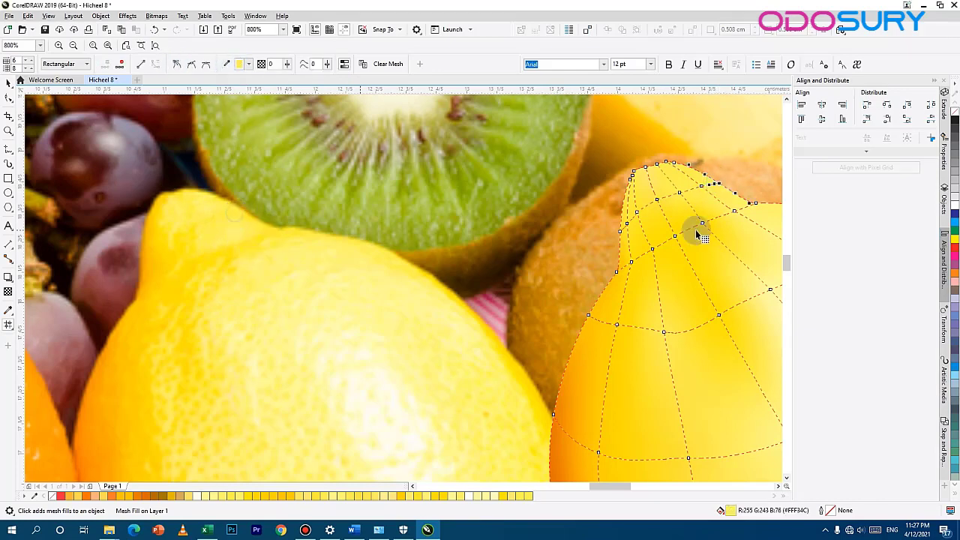
- Color the three left interior nodes of the new neck row #FFF14A, #FFE512 and #FFDB00 with shades sampled from the photographed neck
{"action": "left_click", "coordinate": [657, 200]}
{"action": "left_click", "coordinate": [226, 64]}
{"action": "left_click", "coordinate": [191, 251]}
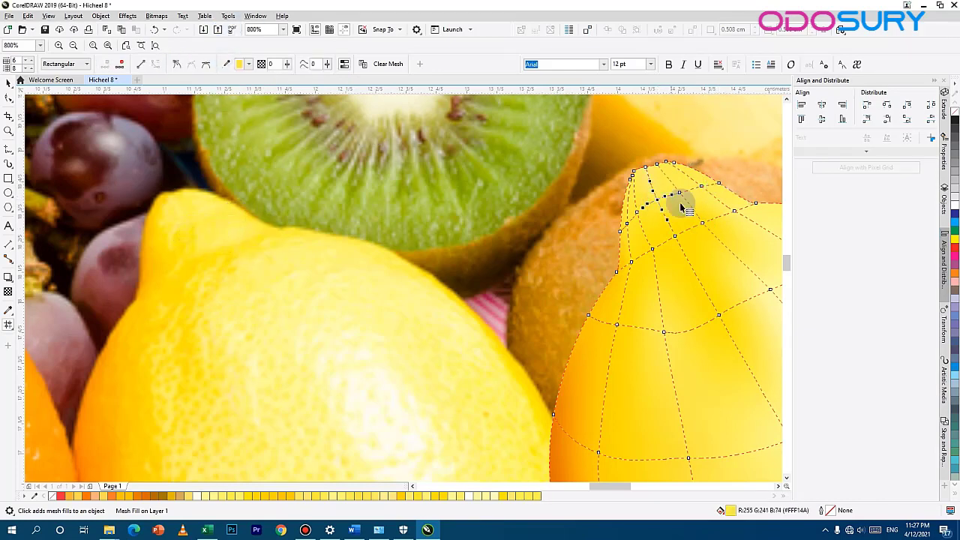
{"action": "left_click", "coordinate": [226, 64]}
{"action": "left_click", "coordinate": [161, 225]}
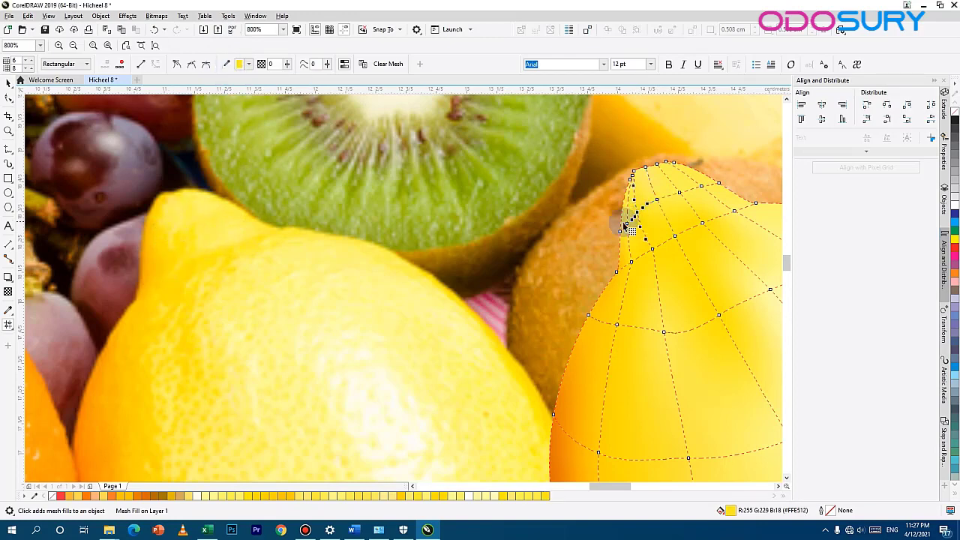
{"action": "left_click", "coordinate": [226, 64]}
{"action": "left_click", "coordinate": [160, 233]}
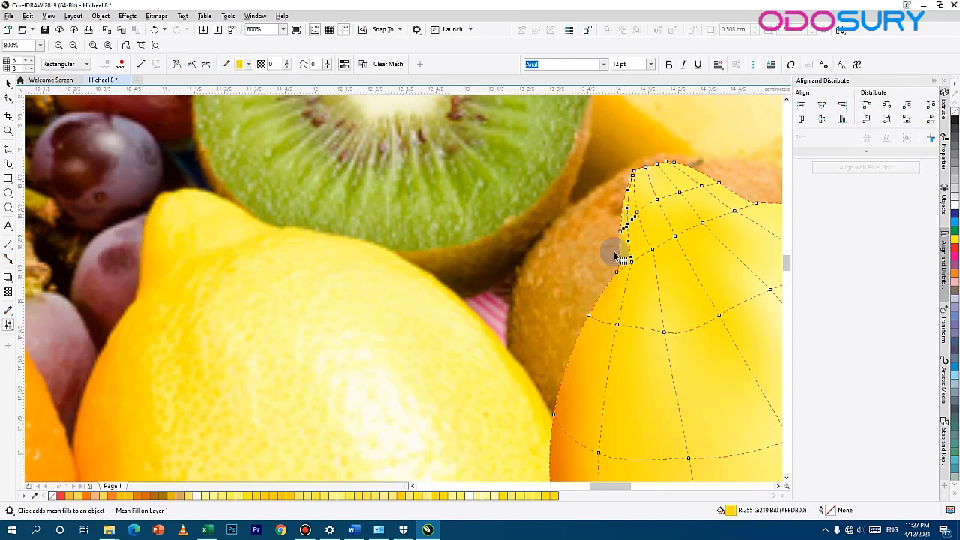
- Color the neck row's left edge node and the interior node just below it with darker yellows sampled from the photographed neck's left side
{"action": "left_click", "coordinate": [620, 233]}
{"action": "left_click", "coordinate": [619, 233]}
{"action": "left_click", "coordinate": [227, 64]}
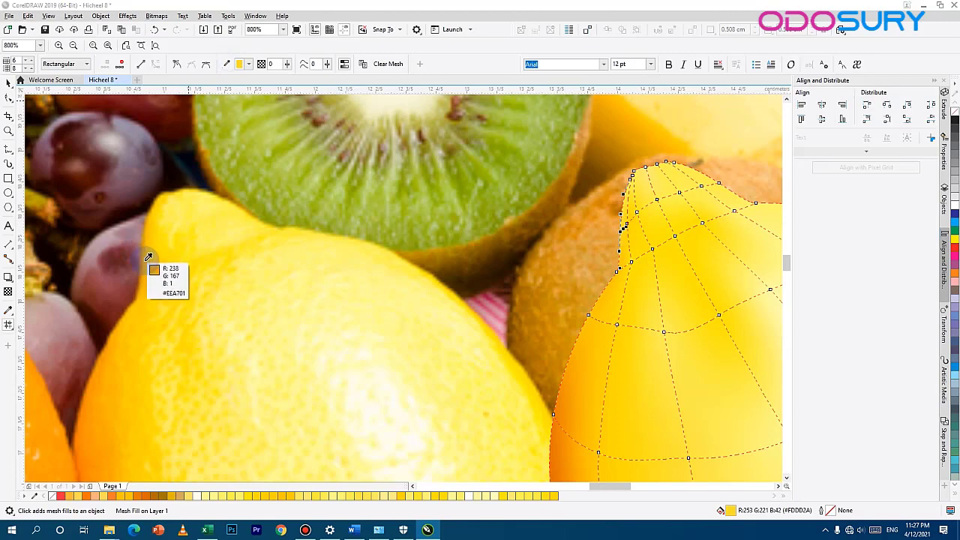
{"action": "left_click", "coordinate": [150, 262]}
{"action": "left_click", "coordinate": [227, 63]}
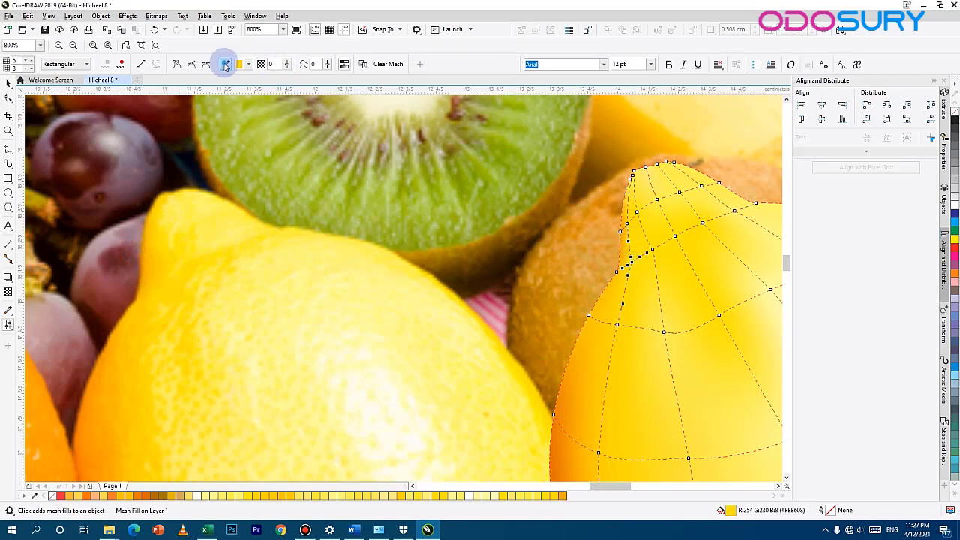
{"action": "left_click", "coordinate": [157, 263]}
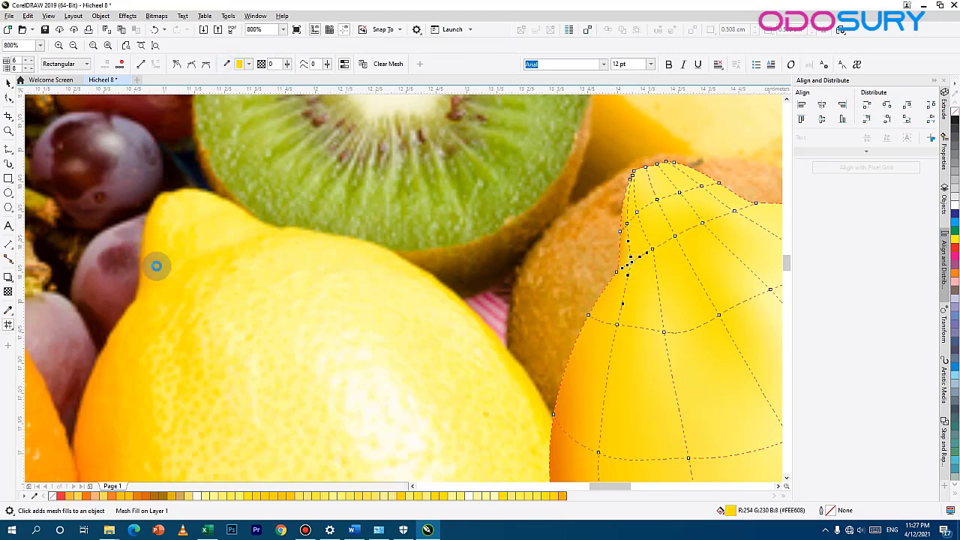
- Add a mesh row just below the neck and color two of its right interior nodes with yellows sampled from the photographed lemon
{"action": "left_click", "coordinate": [755, 222]}
{"action": "left_click", "coordinate": [755, 226]}
{"action": "left_click", "coordinate": [227, 64]}
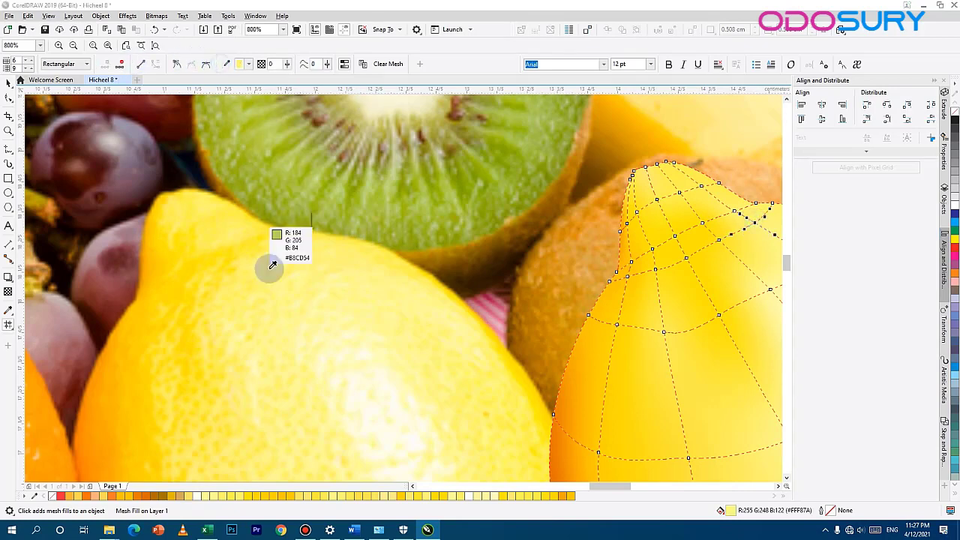
{"action": "left_click", "coordinate": [268, 267]}
{"action": "left_click", "coordinate": [224, 65]}
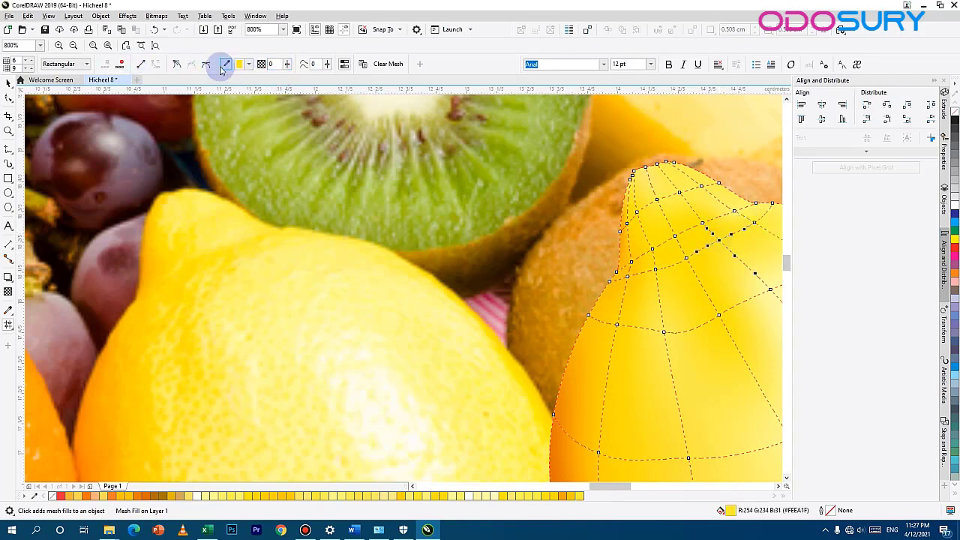
{"action": "left_click", "coordinate": [218, 277]}
{"action": "scroll", "coordinate": [657, 254], "scroll_direction": "down", "scroll_amount": 2}
{"action": "left_click", "coordinate": [694, 234]}
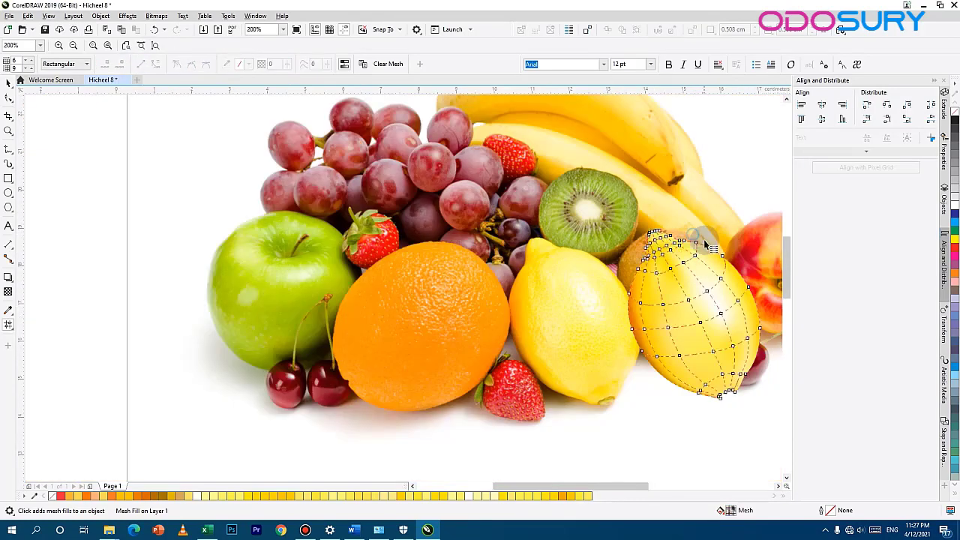
- Add two closely spaced mesh rows along the notch at the lemon's bottom end
{"action": "left_click", "coordinate": [9, 82]}
{"action": "scroll", "coordinate": [720, 353], "scroll_direction": "up", "scroll_amount": 3}
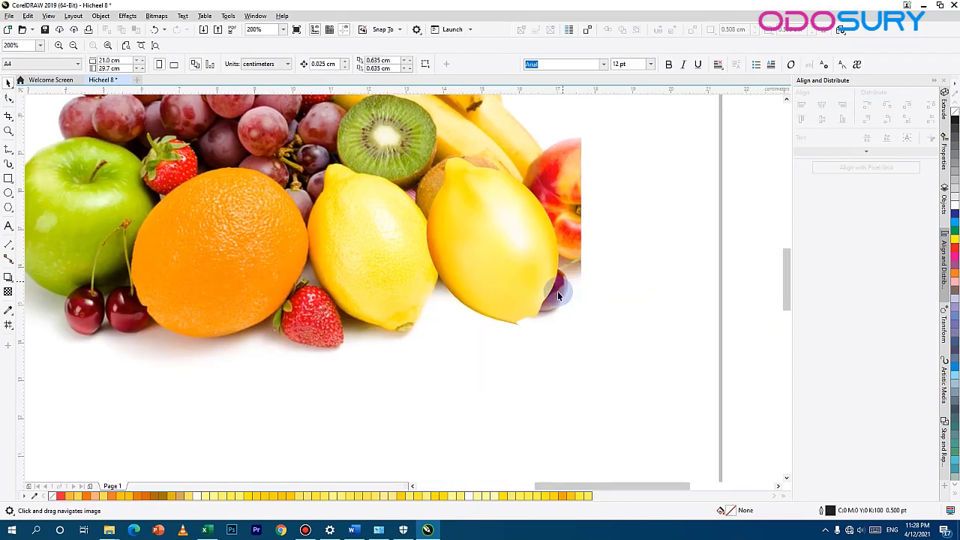
{"action": "key", "text": "m"}
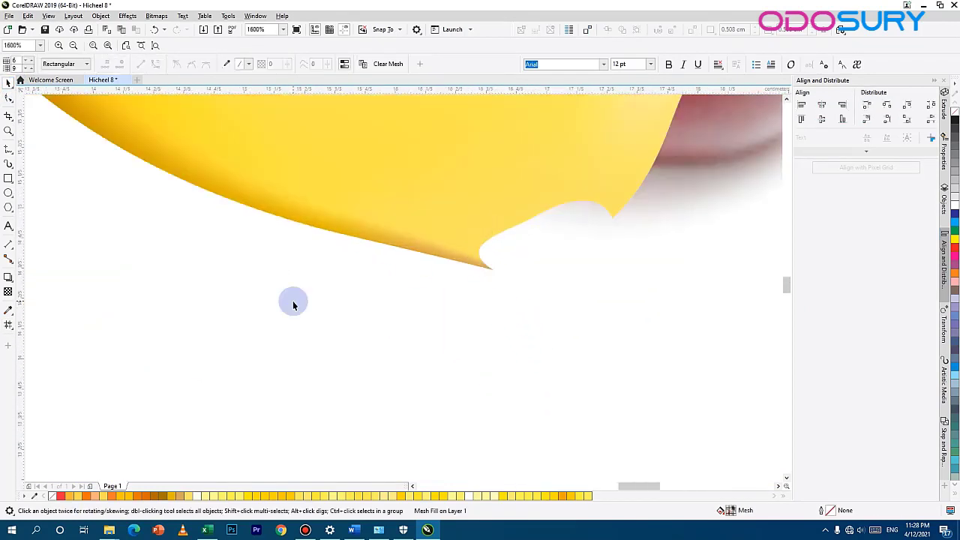
{"action": "scroll", "coordinate": [291, 300], "scroll_direction": "down", "scroll_amount": 1}
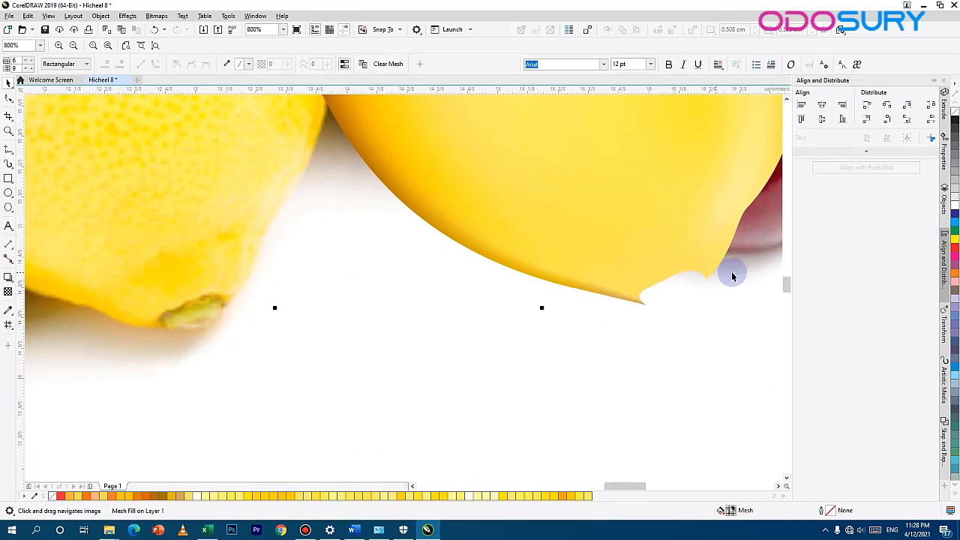
{"action": "left_click", "coordinate": [661, 282]}
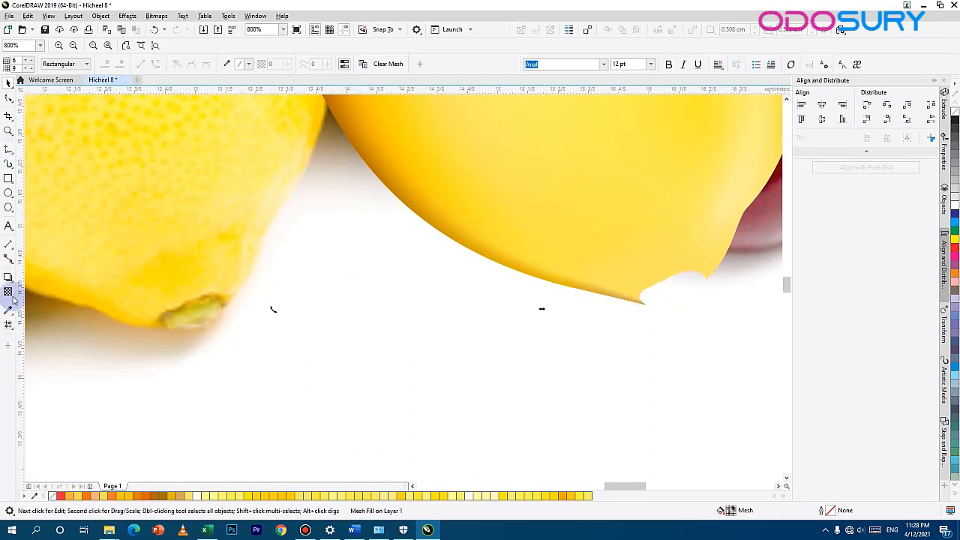
{"action": "left_click", "coordinate": [8, 324]}
{"action": "scroll", "coordinate": [649, 292], "scroll_direction": "up", "scroll_amount": 1}
{"action": "scroll", "coordinate": [541, 294], "scroll_direction": "down", "scroll_amount": 1}
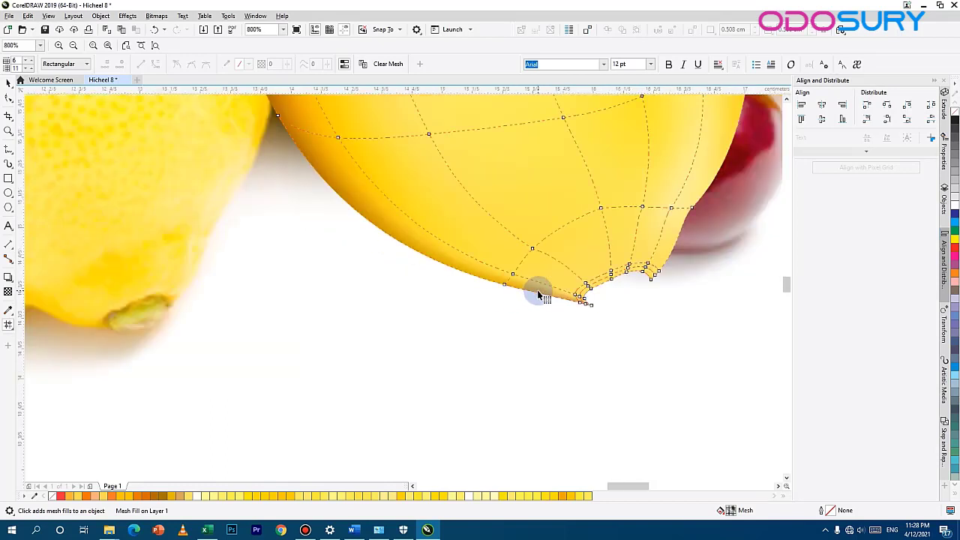
- Color the nodes at the left end of the lemon's bottom notch with shades sampled around the photographed lemon's stem
{"action": "left_click_drag", "start_coordinate": [538, 295], "coordinate": [638, 292]}
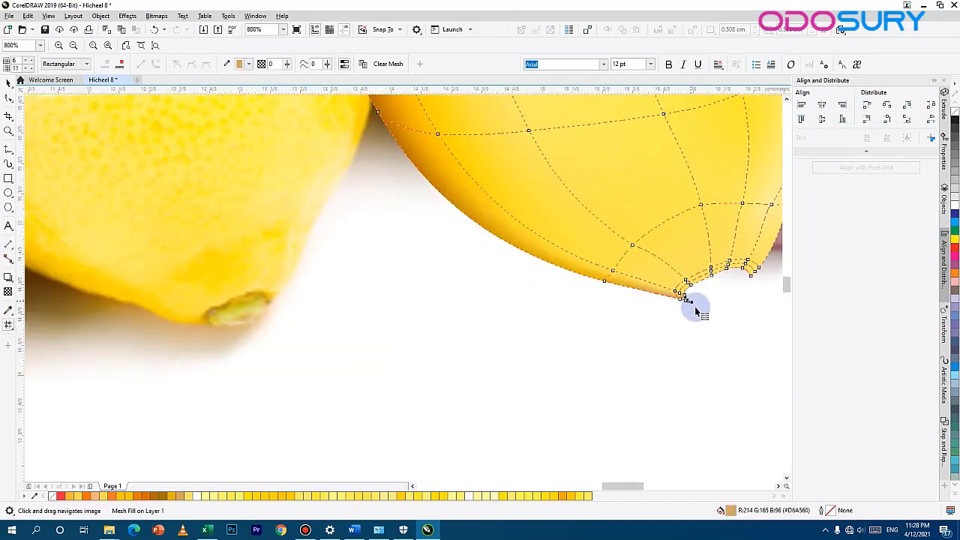
{"action": "left_click", "coordinate": [228, 63]}
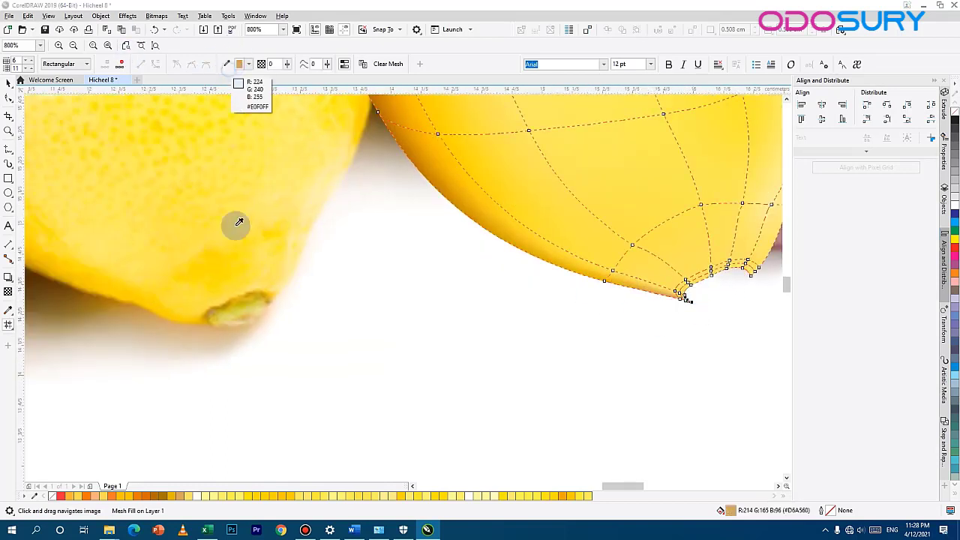
{"action": "left_click", "coordinate": [217, 322]}
{"action": "left_click", "coordinate": [225, 66]}
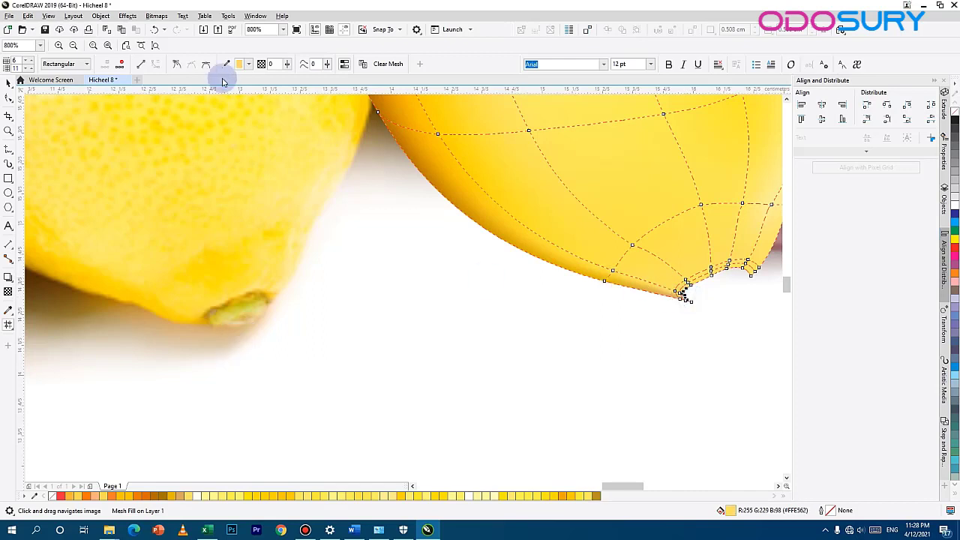
{"action": "left_click", "coordinate": [217, 317]}
{"action": "left_click", "coordinate": [678, 289]}
- Color the nodes at the notch's right end with shades sampled beside the photographed stem, including #D6B35F
{"action": "left_click", "coordinate": [745, 273]}
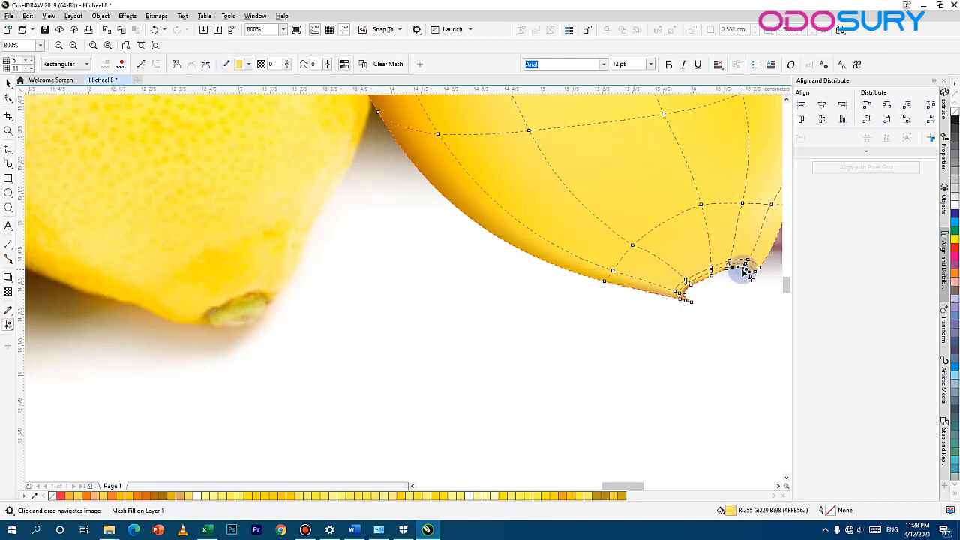
{"action": "left_click", "coordinate": [260, 286]}
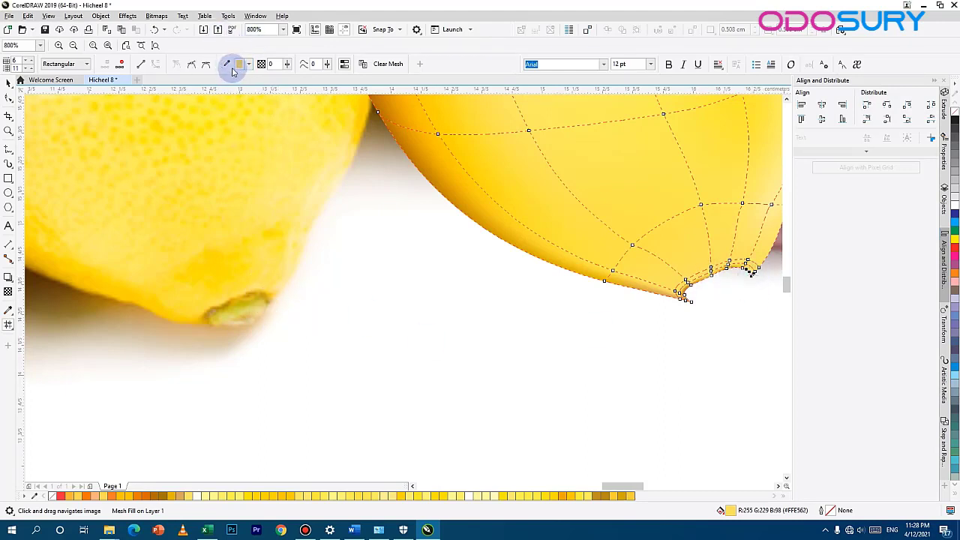
{"action": "left_click", "coordinate": [228, 65]}
{"action": "left_click", "coordinate": [261, 306]}
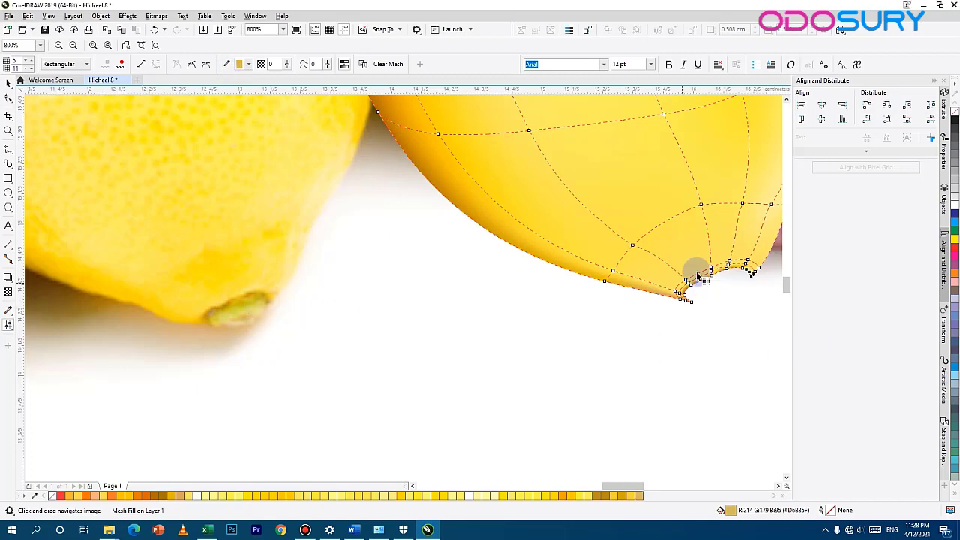
{"action": "left_click", "coordinate": [754, 271]}
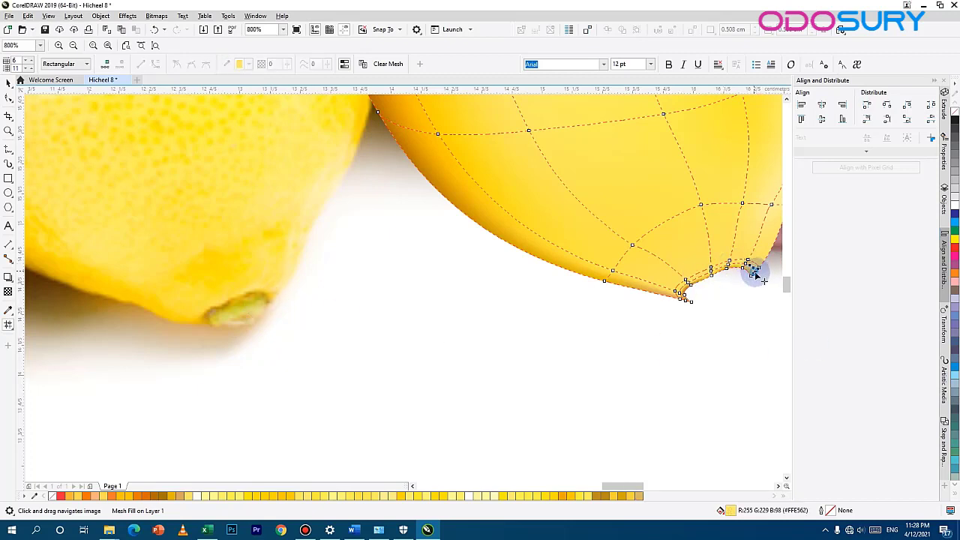
- Move the traced lemon left and slightly down so it overlaps the photographed lemon
{"action": "scroll", "coordinate": [705, 323], "scroll_direction": "down", "scroll_amount": 2}
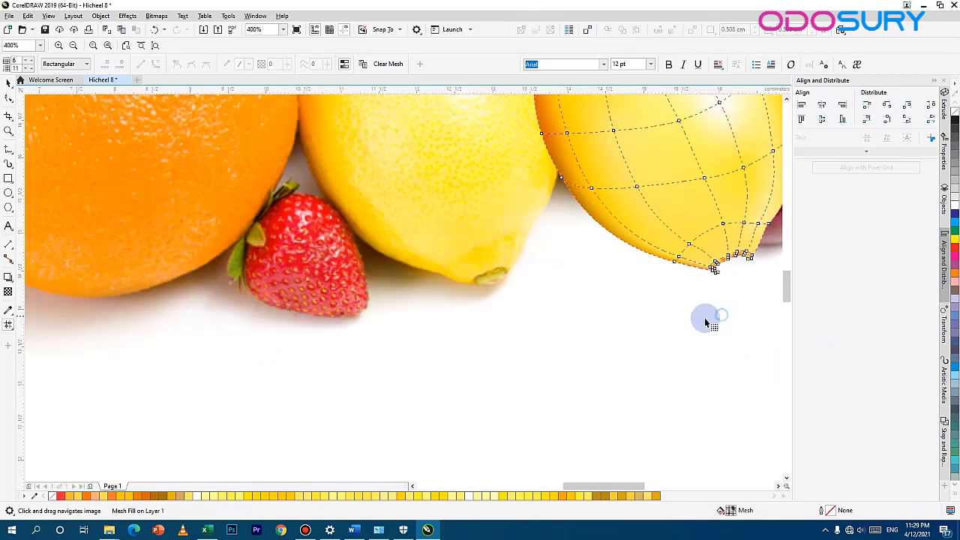
{"action": "left_click", "coordinate": [6, 85]}
{"action": "left_click", "coordinate": [484, 324]}
{"action": "scroll", "coordinate": [465, 345], "scroll_direction": "down", "scroll_amount": 1}
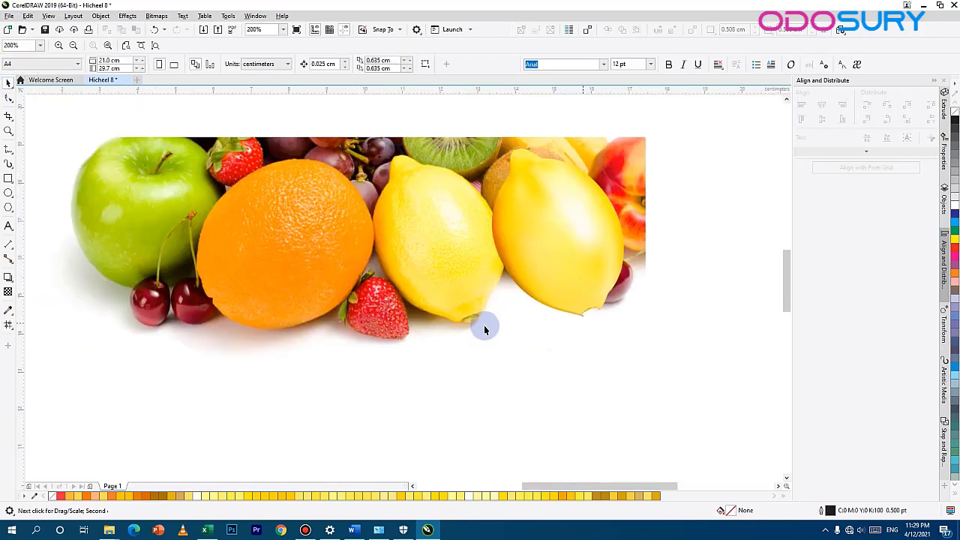
{"action": "scroll", "coordinate": [546, 239], "scroll_direction": "up", "scroll_amount": 1}
{"action": "scroll", "coordinate": [542, 236], "scroll_direction": "down", "scroll_amount": 1}
{"action": "scroll", "coordinate": [321, 342], "scroll_direction": "down", "scroll_amount": 1}
{"action": "left_click", "coordinate": [427, 300]}
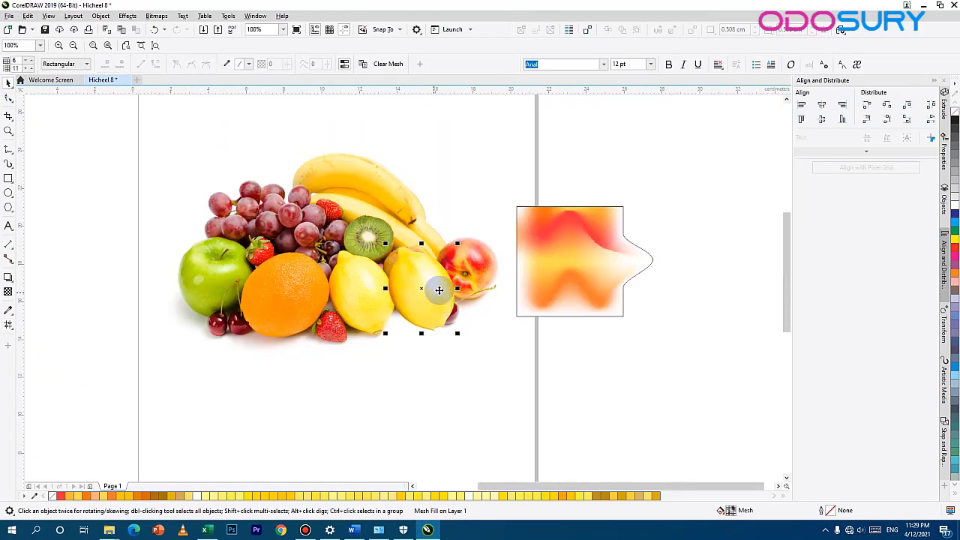
{"action": "mouse_move", "coordinate": [440, 291]}
{"action": "left_mouse_down"}
{"action": "mouse_move", "coordinate": [377, 289]}
{"action": "mouse_move", "coordinate": [390, 300]}
{"action": "mouse_move", "coordinate": [428, 300]}
{"action": "left_mouse_up"}
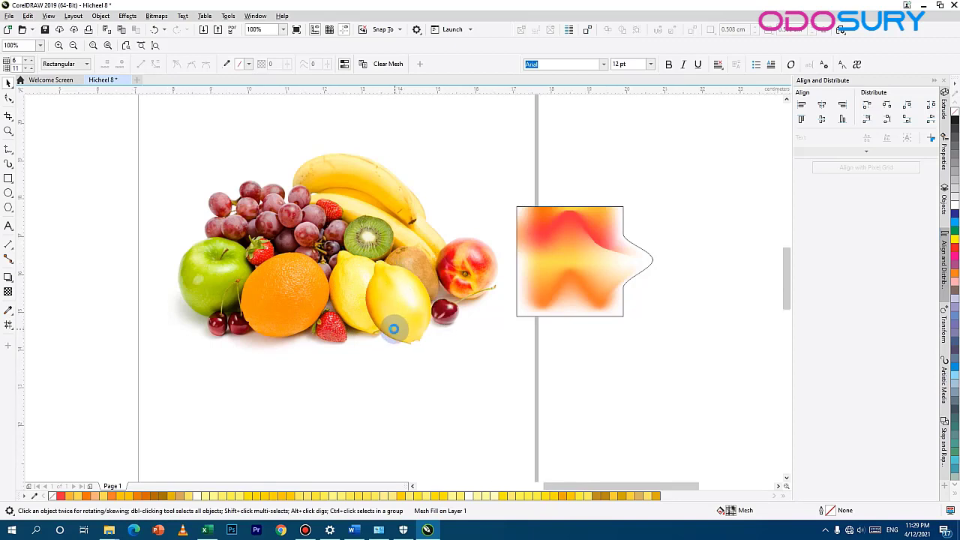
- Draw an ellipse about 0.48 × 0.18 cm at the photographed lemon's stem and rotate it about 18.6° to cover the stem
{"action": "scroll", "coordinate": [380, 332], "scroll_direction": "up", "scroll_amount": 4}
{"action": "left_click", "coordinate": [8, 178]}
{"action": "left_click", "coordinate": [8, 193]}
{"action": "left_click_drag", "start_coordinate": [339, 273], "coordinate": [482, 327]}
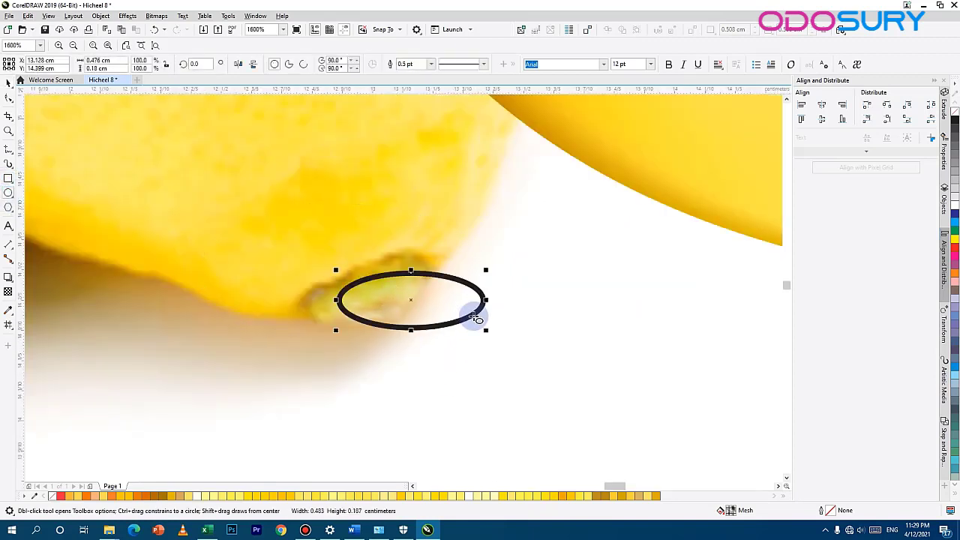
{"action": "left_click", "coordinate": [9, 83]}
{"action": "left_click", "coordinate": [447, 278]}
{"action": "left_click_drag", "start_coordinate": [486, 270], "coordinate": [373, 264]}
{"action": "left_click", "coordinate": [413, 272]}
- Fill the ellipse with #D6D141 sampled from the stem, remove its outline and apply uniform 50 transparency
{"action": "left_click", "coordinate": [395, 279]}
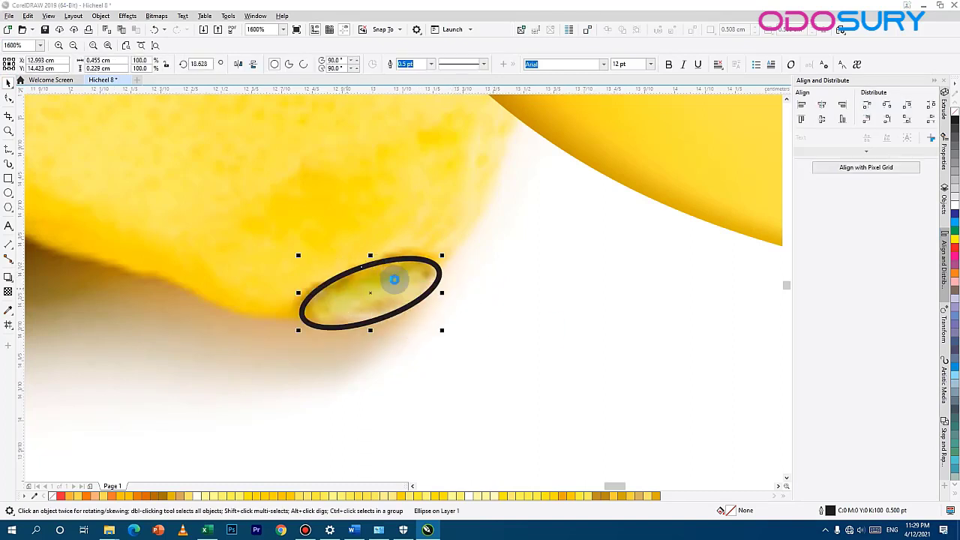
{"action": "right_click", "coordinate": [955, 111]}
{"action": "left_click", "coordinate": [8, 292]}
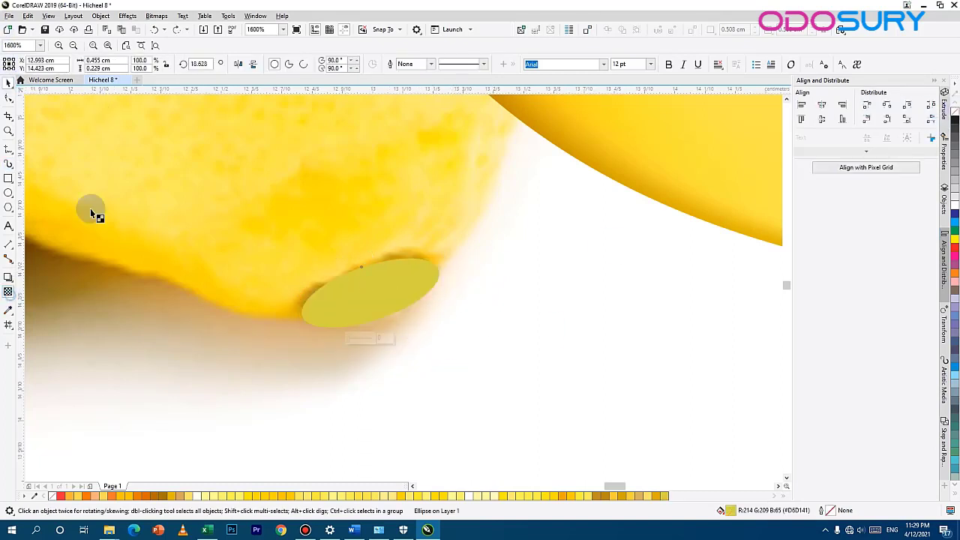
{"action": "left_click", "coordinate": [24, 64]}
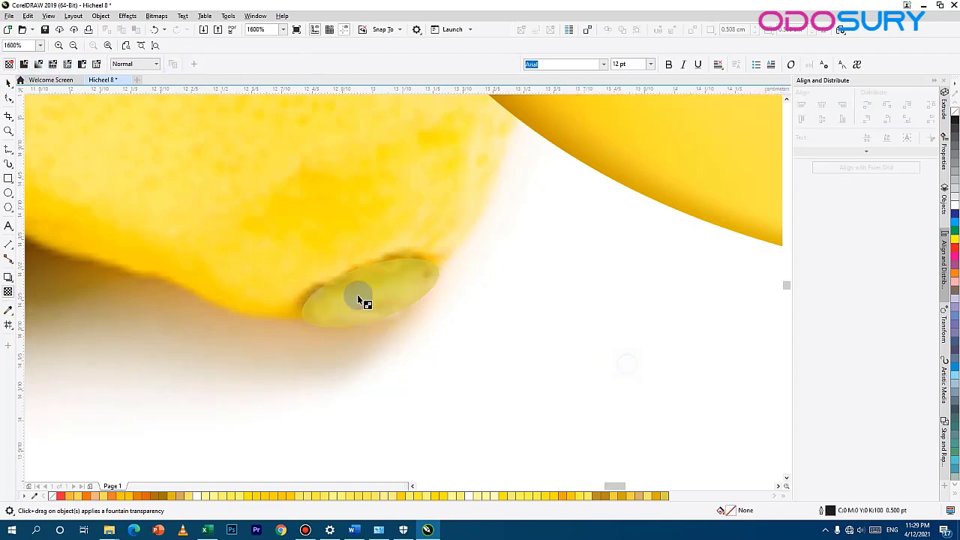
- Draw a smaller ellipse about 0.18 × 0.07 cm over the stem's lower part and remove its outline
{"action": "key", "text": "F7"}
{"action": "left_click_drag", "start_coordinate": [350, 305], "coordinate": [408, 325]}
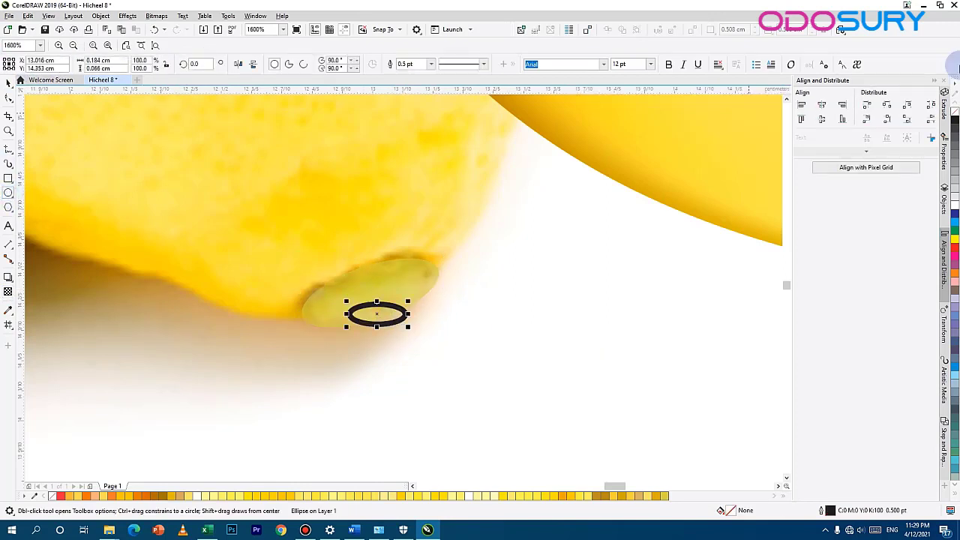
{"action": "right_click", "coordinate": [956, 111]}
{"action": "left_click", "coordinate": [956, 93]}
{"action": "left_click", "coordinate": [413, 276]}
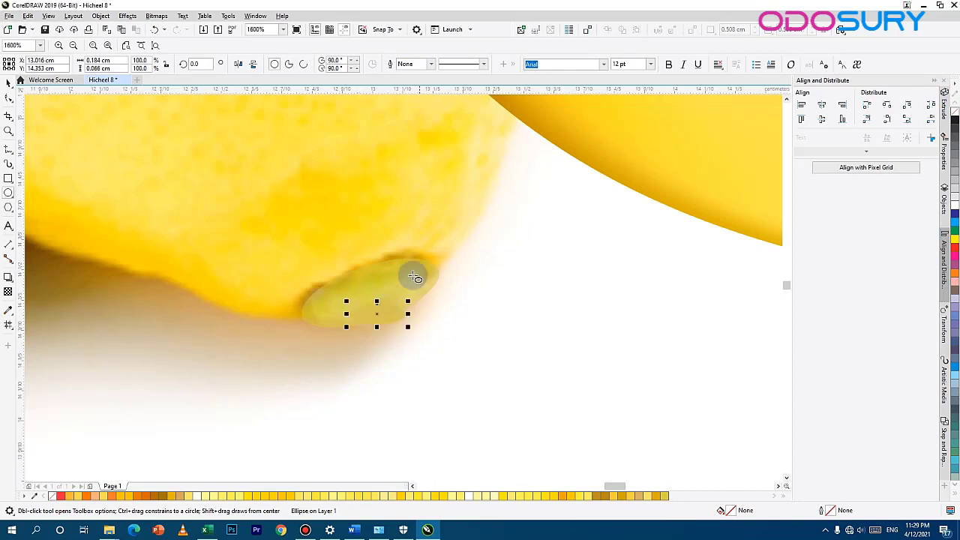
- Move the large ellipse to the right of the photographed stem and fill the small ellipse with the sampled color #DAC552
{"action": "left_click", "coordinate": [7, 83]}
{"action": "left_click_drag", "start_coordinate": [392, 278], "coordinate": [489, 270]}
{"action": "left_click", "coordinate": [394, 318]}
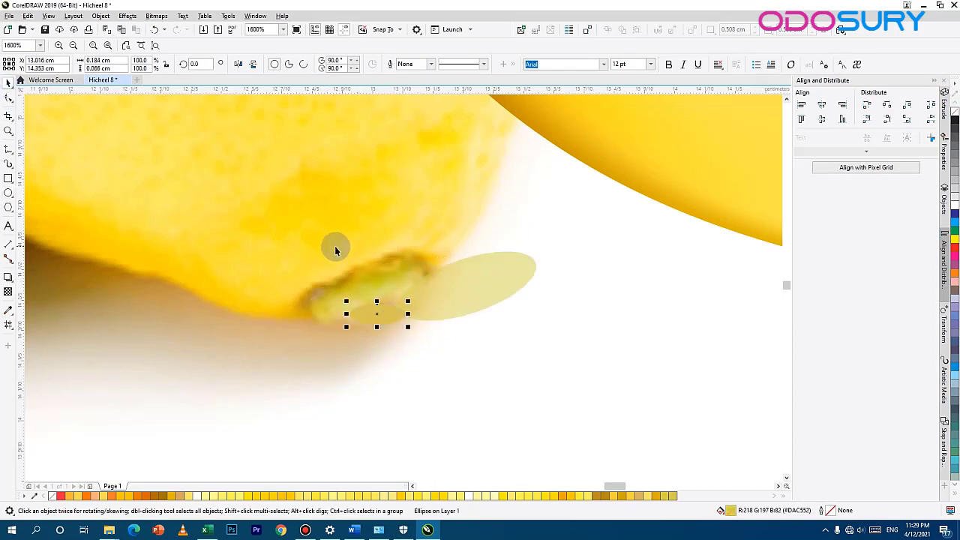
- Recolor the small ellipse #DFDB70 with a shade sampled from the photographed stem
{"action": "left_click", "coordinate": [407, 292]}
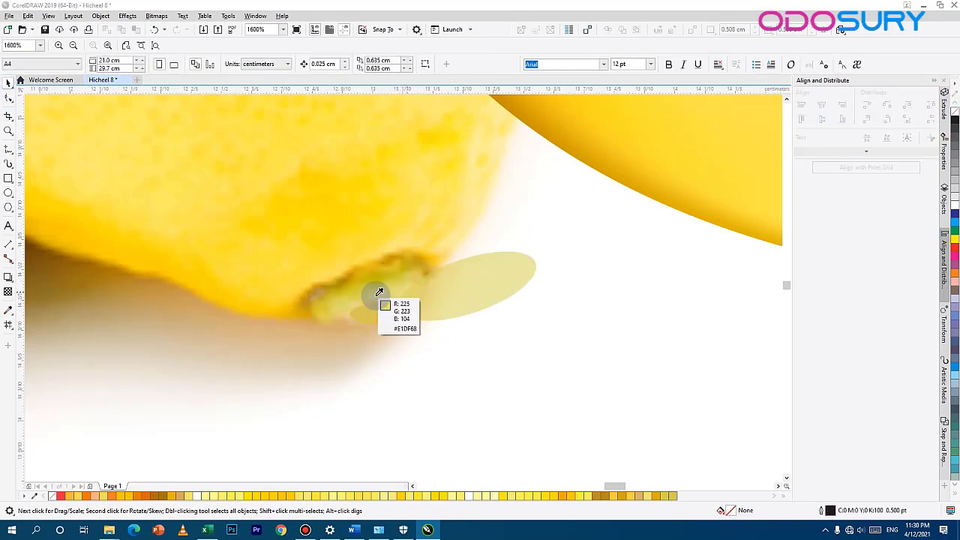
{"action": "left_click", "coordinate": [379, 292]}
{"action": "left_click", "coordinate": [499, 324]}
{"action": "left_click", "coordinate": [378, 303]}
{"action": "key", "text": "e"}
{"action": "left_click", "coordinate": [394, 291]}
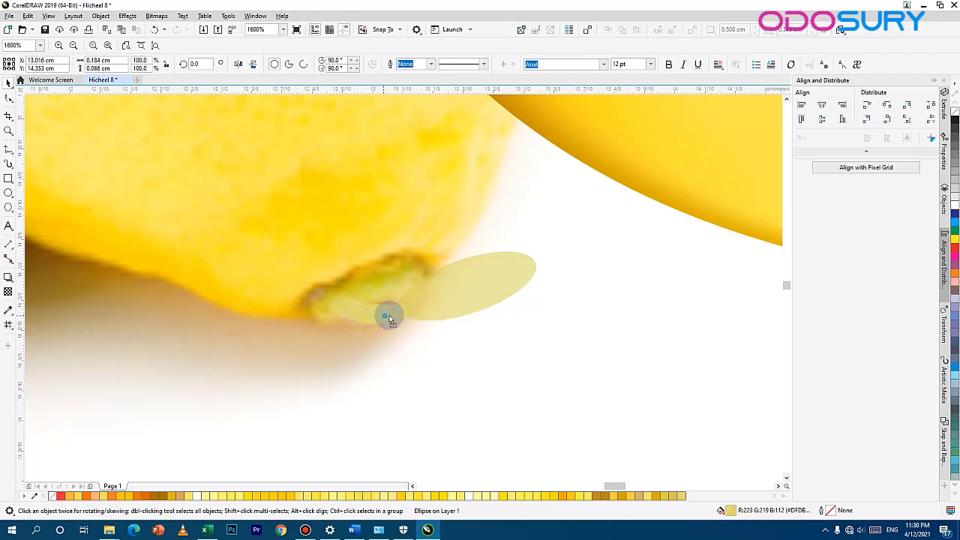
- Scale the small ellipse to about 133%, tilt it about 19.4° inside the large ellipse, and duplicate the large ellipse
{"action": "left_click", "coordinate": [502, 298]}
{"action": "mouse_move", "coordinate": [489, 299]}
{"action": "left_mouse_down"}
{"action": "mouse_move", "coordinate": [474, 300]}
{"action": "mouse_move", "coordinate": [512, 277]}
{"action": "mouse_move", "coordinate": [490, 285]}
{"action": "left_mouse_up"}
{"action": "left_click", "coordinate": [507, 265]}
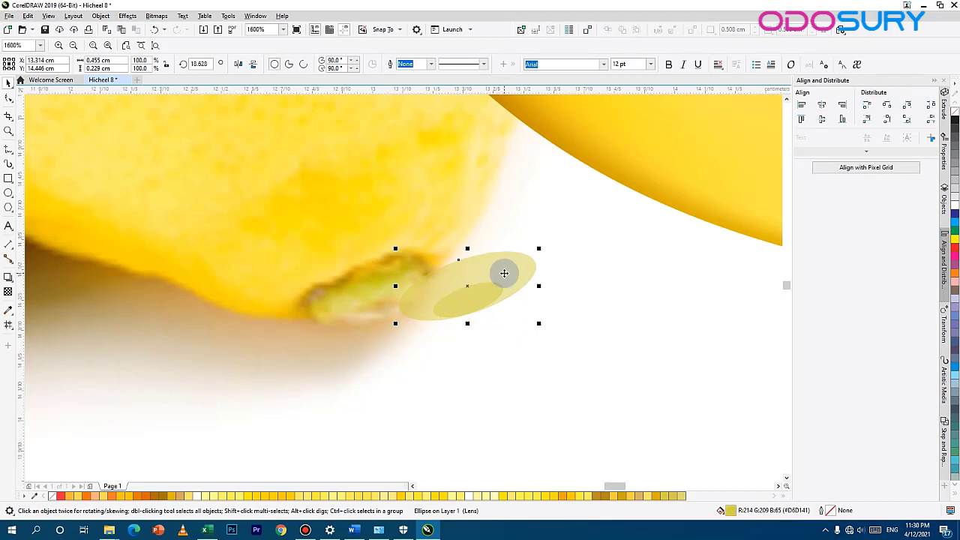
{"action": "key", "text": "ctrl+d"}
{"action": "left_click_drag", "start_coordinate": [652, 101], "coordinate": [469, 301]}
{"action": "mouse_move", "coordinate": [546, 256]}
{"action": "left_mouse_down"}
{"action": "mouse_move", "coordinate": [510, 274]}
{"action": "mouse_move", "coordinate": [536, 273]}
{"action": "left_mouse_up"}
{"action": "right_click", "coordinate": [463, 305]}
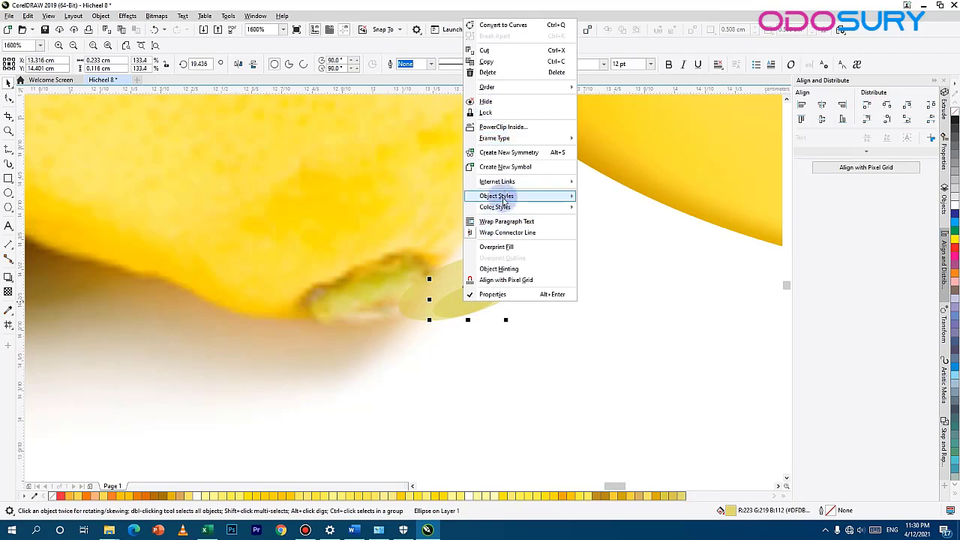
{"action": "mouse_move", "coordinate": [518, 87]}
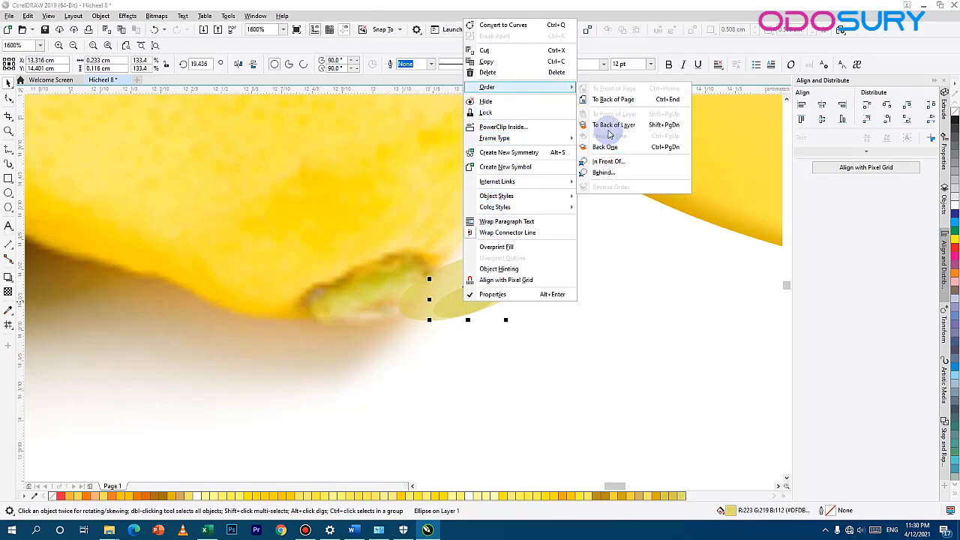
{"action": "left_click", "coordinate": [617, 223]}
- Scale the duplicate ellipse to about 64.8% inside the large one and fill the large ellipse with the sampled color #C6C304
{"action": "mouse_move", "coordinate": [543, 263]}
{"action": "left_mouse_down"}
{"action": "mouse_move", "coordinate": [481, 276]}
{"action": "mouse_move", "coordinate": [534, 259]}
{"action": "left_mouse_up"}
{"action": "left_click_drag", "start_coordinate": [514, 269], "coordinate": [508, 277]}
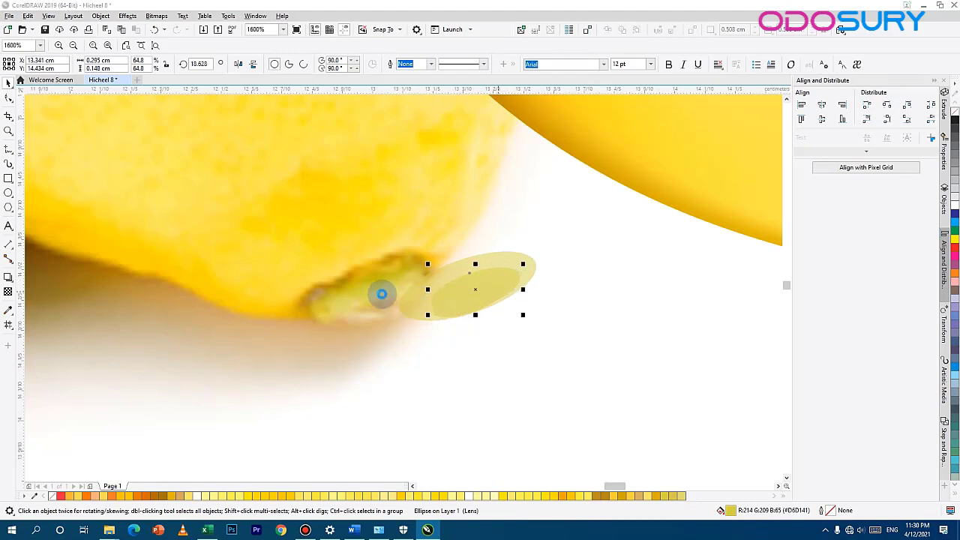
{"action": "left_click", "coordinate": [515, 257]}
{"action": "left_click", "coordinate": [381, 280]}
{"action": "left_click", "coordinate": [543, 324]}
{"action": "left_click", "coordinate": [508, 258]}
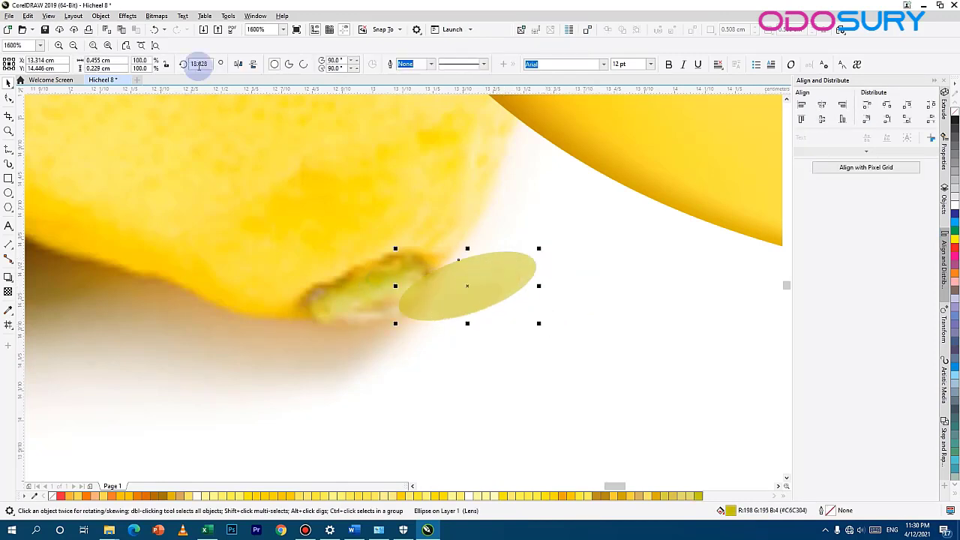
- Remove the large ellipse's transparency and enlarge the middle ellipse inside it
{"action": "left_click", "coordinate": [8, 291]}
{"action": "left_click", "coordinate": [196, 64]}
{"action": "left_click", "coordinate": [9, 64]}
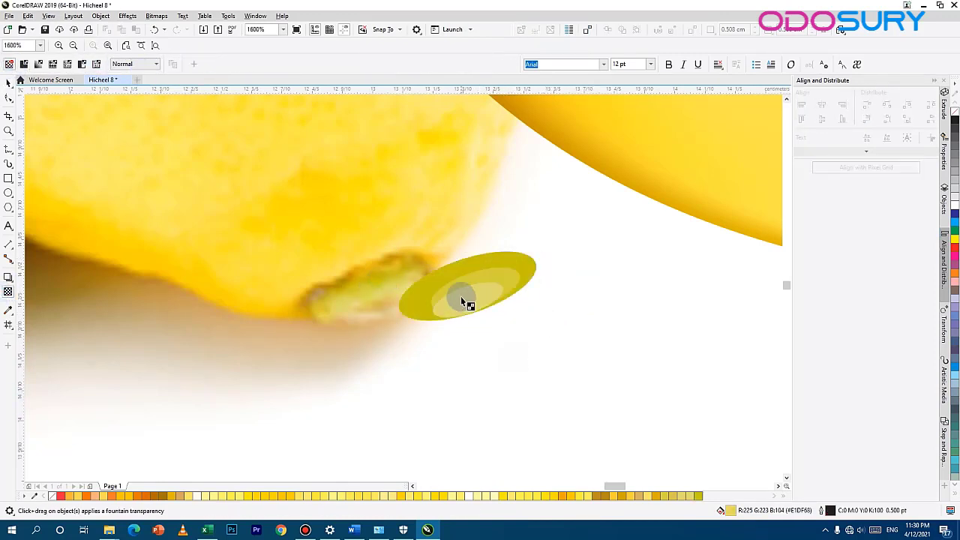
{"action": "left_click", "coordinate": [9, 83]}
{"action": "left_click", "coordinate": [510, 271]}
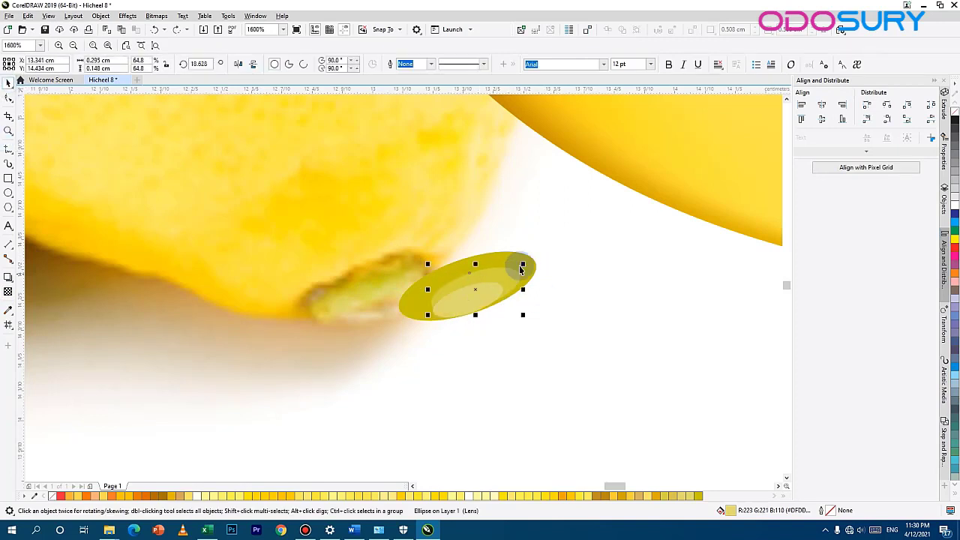
{"action": "mouse_move", "coordinate": [523, 265]}
{"action": "left_mouse_down"}
{"action": "mouse_move", "coordinate": [545, 253]}
{"action": "mouse_move", "coordinate": [534, 259]}
{"action": "left_mouse_up"}
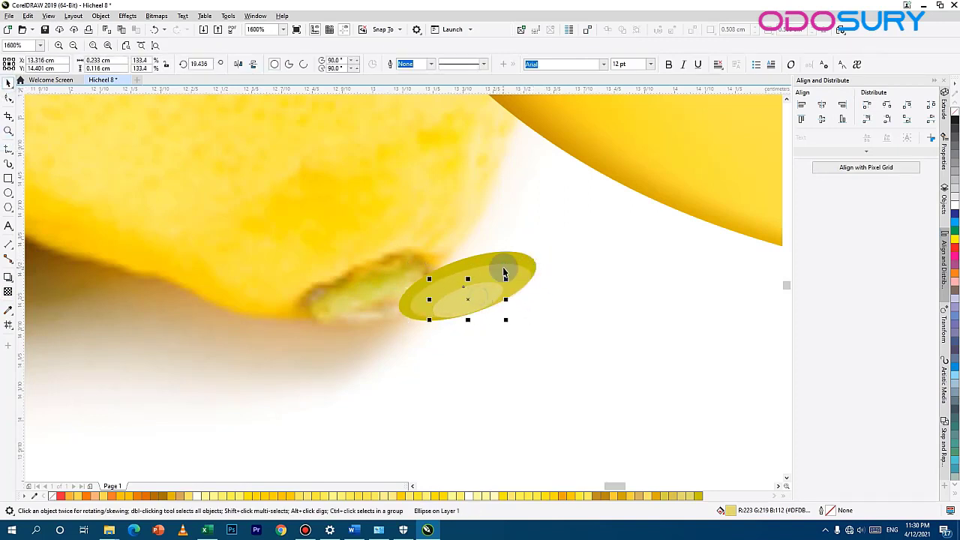
- Remove the transparency from the middle ellipse of the stem
{"action": "left_click", "coordinate": [9, 292]}
{"action": "right_click", "coordinate": [175, 113]}
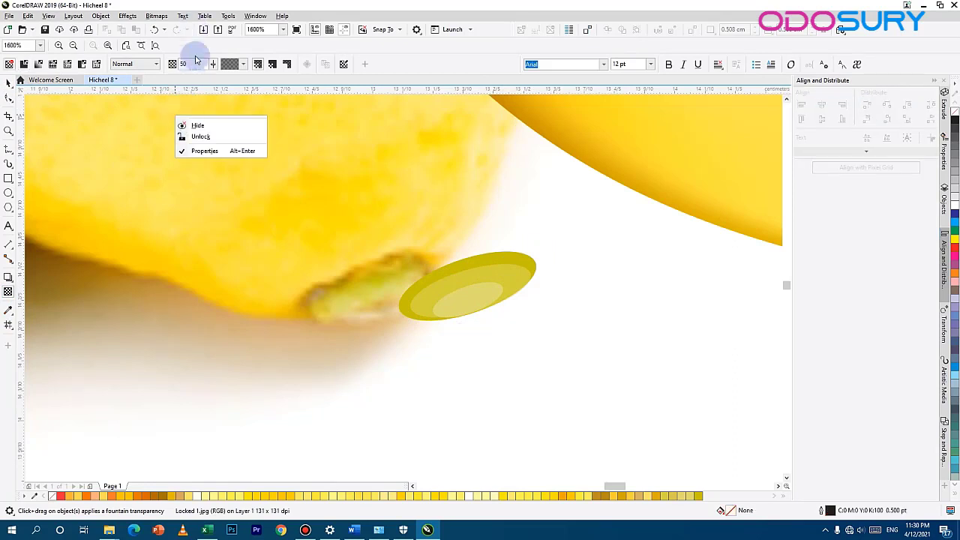
{"action": "left_click", "coordinate": [194, 63]}
{"action": "type", "text": "0"}
{"action": "key", "text": "Return"}
{"action": "left_click", "coordinate": [542, 324]}
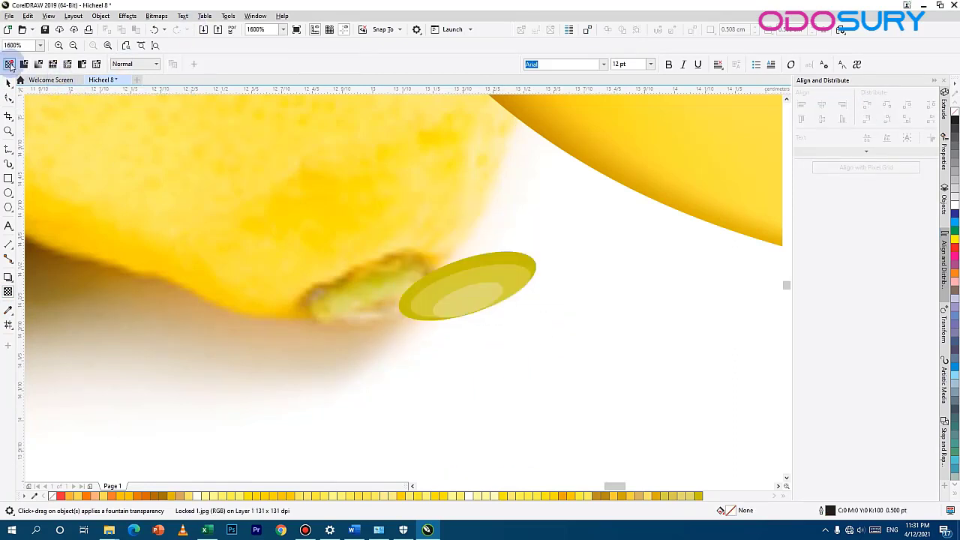
{"action": "left_click", "coordinate": [481, 302]}
{"action": "left_click_drag", "start_coordinate": [479, 298], "coordinate": [489, 307]}
- Group the three stem ellipses and move the group to the notch at the traced lemon's bottom end
{"action": "left_click", "coordinate": [9, 83]}
{"action": "left_click", "coordinate": [472, 303]}
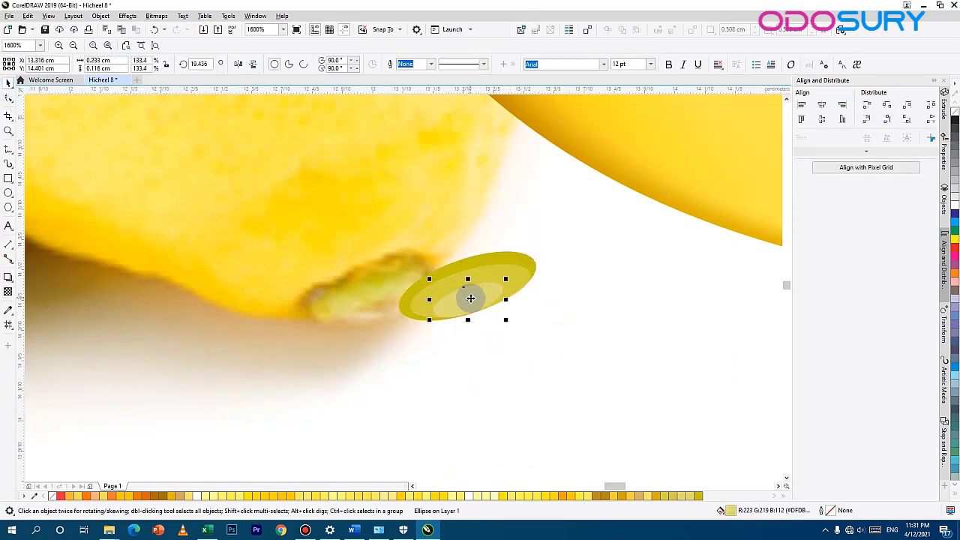
{"action": "left_click", "coordinate": [503, 279], "text": "shift"}
{"action": "left_click", "coordinate": [494, 260], "text": "shift"}
{"action": "key", "text": "ctrl+g"}
{"action": "scroll", "coordinate": [390, 288], "scroll_direction": "down", "scroll_amount": 2}
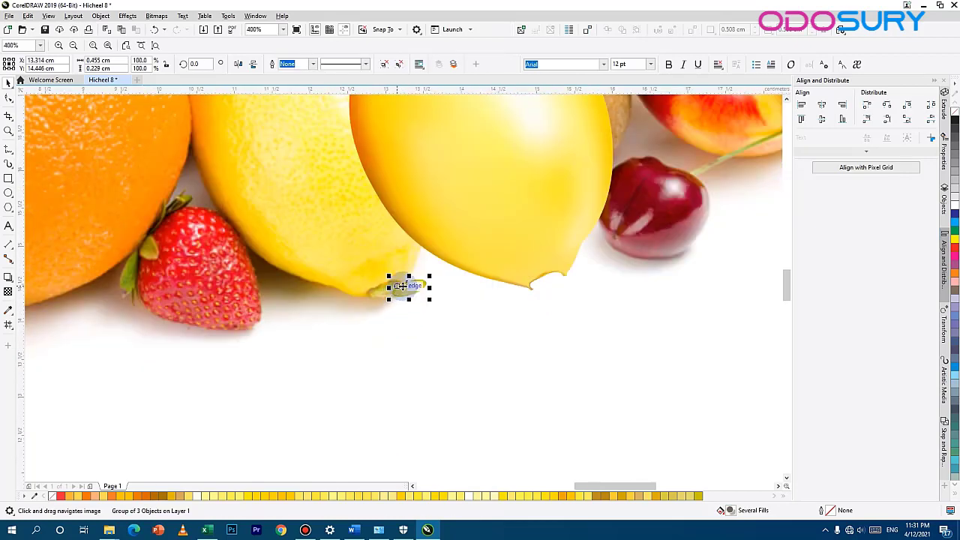
{"action": "left_click_drag", "start_coordinate": [401, 286], "coordinate": [552, 286]}
- Adjust the tilt and position of the stem group so it fits snugly against the notch's curved edge
{"action": "scroll", "coordinate": [548, 281], "scroll_direction": "up", "scroll_amount": 4}
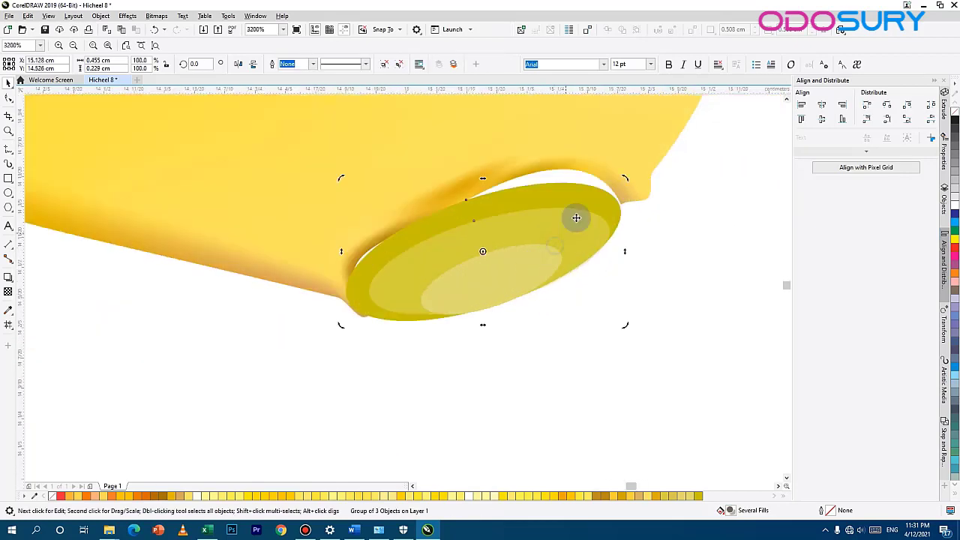
{"action": "left_click", "coordinate": [617, 193]}
{"action": "mouse_move", "coordinate": [625, 166]}
{"action": "left_mouse_down"}
{"action": "mouse_move", "coordinate": [615, 154]}
{"action": "mouse_move", "coordinate": [624, 168]}
{"action": "left_mouse_up"}
{"action": "left_click", "coordinate": [604, 193]}
{"action": "left_click", "coordinate": [617, 183]}
{"action": "left_click", "coordinate": [553, 208]}
{"action": "left_click_drag", "start_coordinate": [482, 168], "coordinate": [515, 156]}
- Bring the lemon's mesh shape to the front of the layer so it overlaps the stem
{"action": "key", "text": "m"}
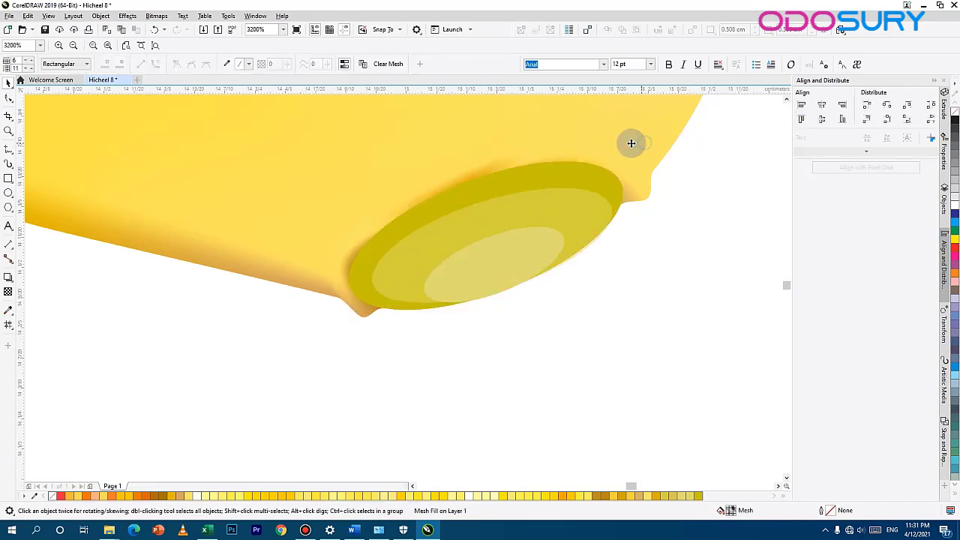
{"action": "right_click", "coordinate": [633, 146]}
{"action": "mouse_move", "coordinate": [664, 216]}
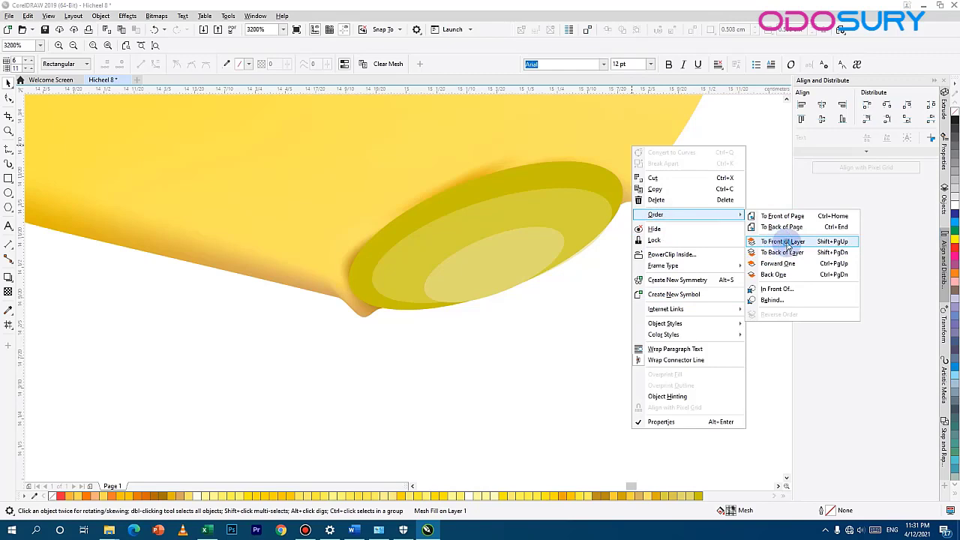
{"action": "left_click", "coordinate": [784, 242]}
{"action": "scroll", "coordinate": [420, 270], "scroll_direction": "down", "scroll_amount": 10}
{"action": "scroll", "coordinate": [525, 338], "scroll_direction": "up", "scroll_amount": 4}
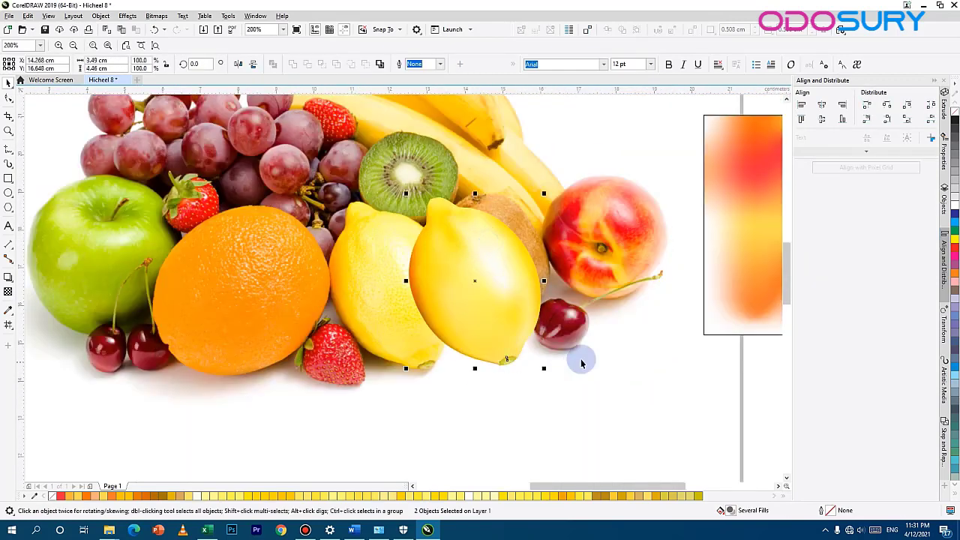
- Group the stem with the traced lemon
{"action": "key", "text": "ctrl+f"}
{"action": "left_click", "coordinate": [416, 388]}
{"action": "left_click", "coordinate": [694, 97]}
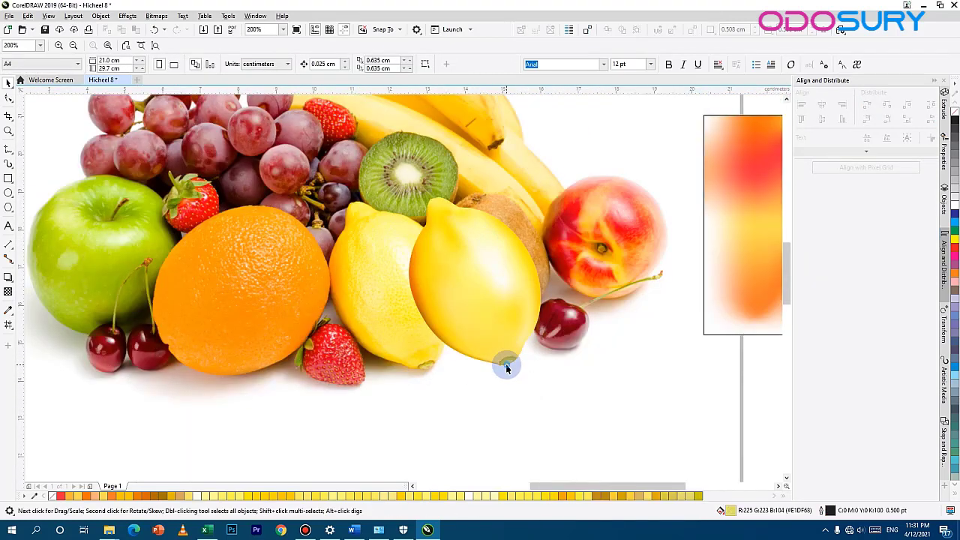
{"action": "left_click", "coordinate": [506, 367]}
{"action": "left_click", "coordinate": [487, 292], "text": "shift"}
{"action": "key", "text": "ctrl+g"}
- Try the grouped lemon beside the photo, then place it over the original lemon
{"action": "left_click_drag", "start_coordinate": [455, 253], "coordinate": [441, 321]}
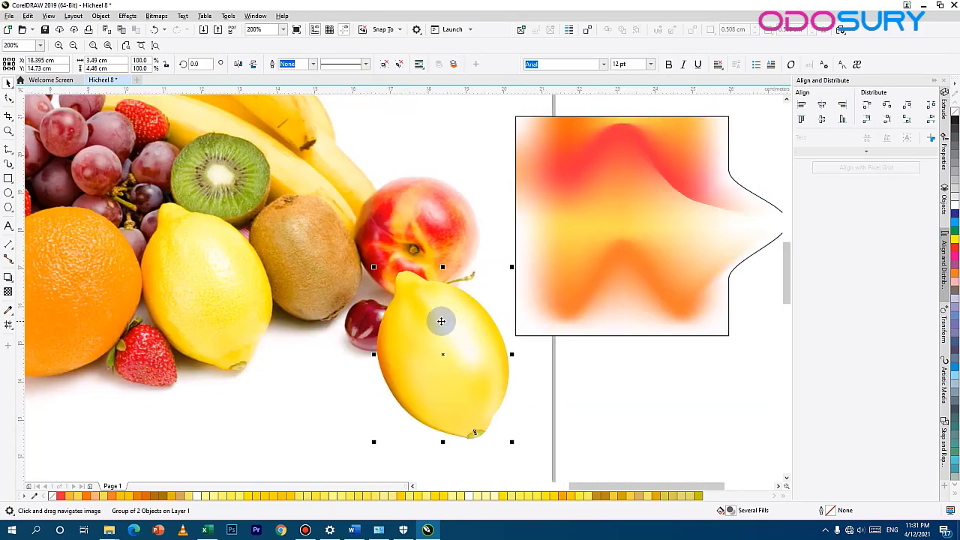
{"action": "scroll", "coordinate": [421, 337], "scroll_direction": "down", "scroll_amount": 3}
{"action": "scroll", "coordinate": [268, 337], "scroll_direction": "up", "scroll_amount": 3}
{"action": "key", "text": "ctrl+z"}
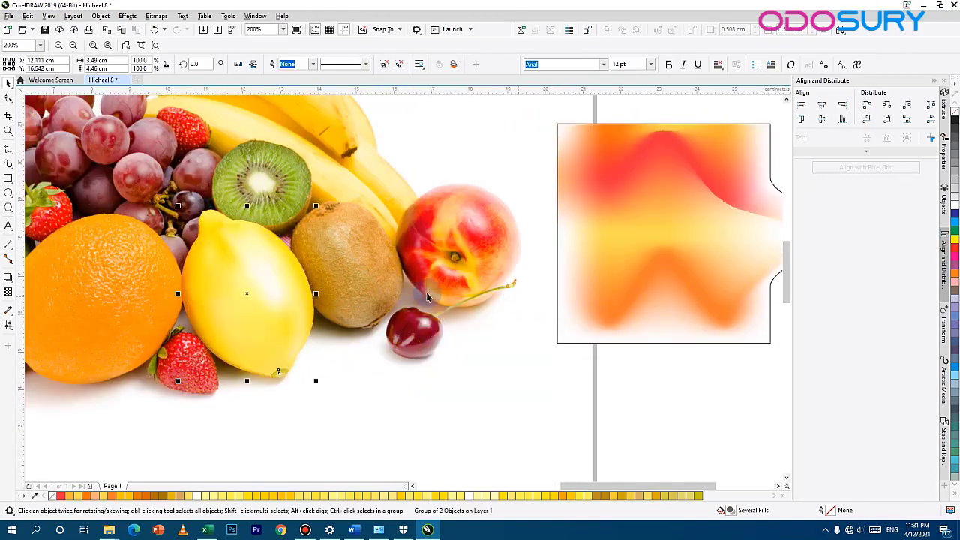
{"action": "scroll", "coordinate": [345, 285], "scroll_direction": "up", "scroll_amount": 2}
{"action": "scroll", "coordinate": [275, 278], "scroll_direction": "down", "scroll_amount": 2}
{"action": "scroll", "coordinate": [303, 253], "scroll_direction": "up", "scroll_amount": 2}
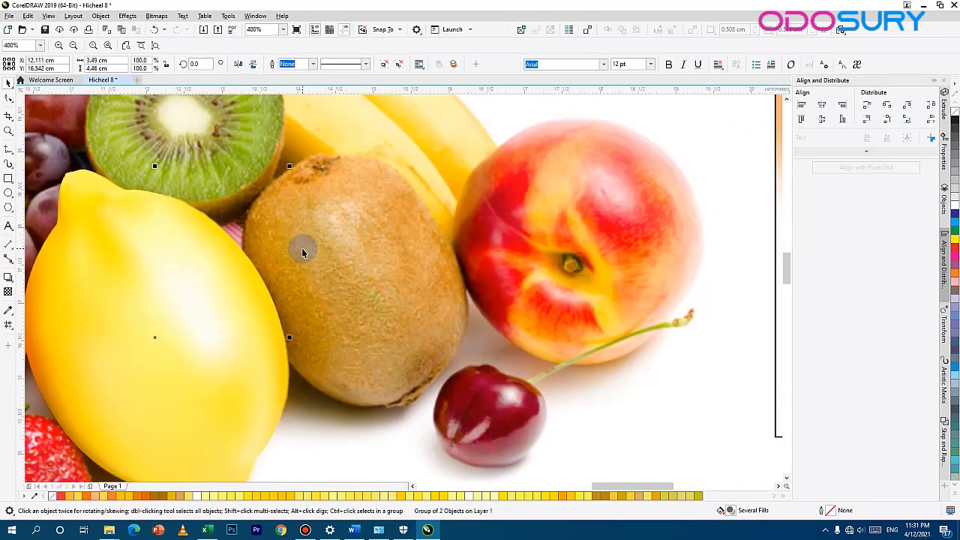
{"action": "left_click", "coordinate": [342, 196]}
{"action": "left_click_drag", "start_coordinate": [150, 343], "coordinate": [124, 342]}
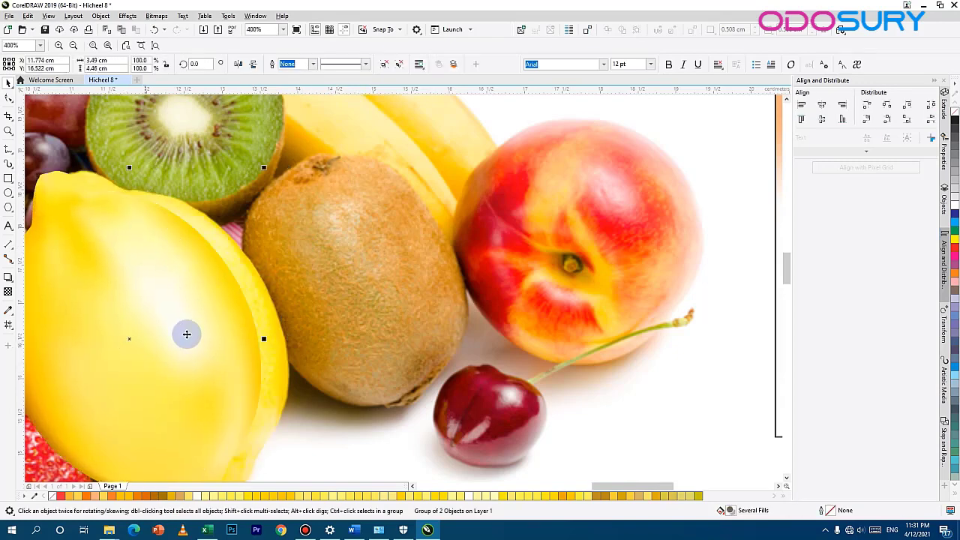
{"action": "key", "text": "ctrl+z"}
- Draw a rectangle about 3.26 by 3.39 cm over the whole kiwi and narrow it to the fruit's right edge
{"action": "key", "text": "F6"}
{"action": "left_click_drag", "start_coordinate": [488, 153], "coordinate": [241, 409]}
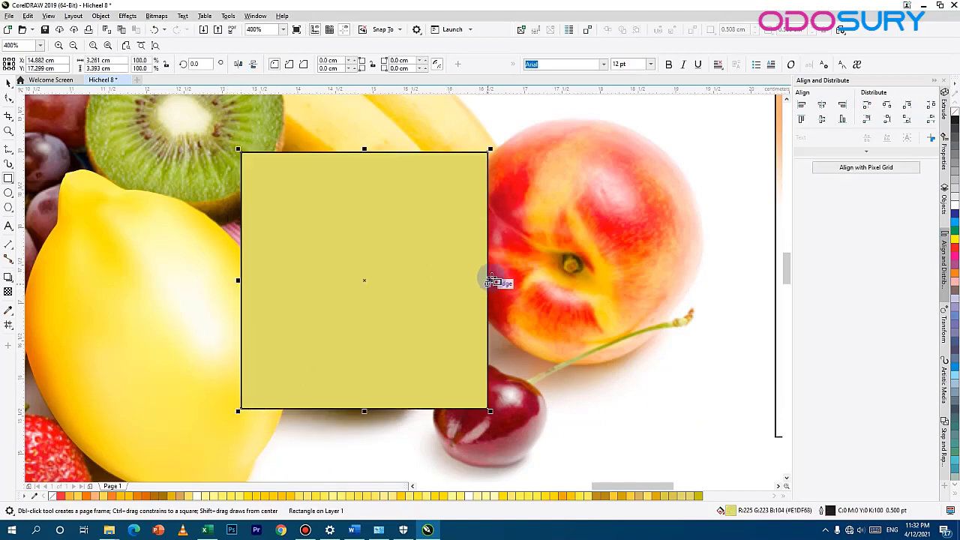
{"action": "mouse_move", "coordinate": [488, 281]}
{"action": "left_mouse_down"}
{"action": "mouse_move", "coordinate": [453, 281]}
{"action": "mouse_move", "coordinate": [471, 281]}
{"action": "left_mouse_up"}
- Apply a 2 by 2 mesh fill to the rectangle and set the transparency of its nodes to 100
{"action": "left_click", "coordinate": [10, 325]}
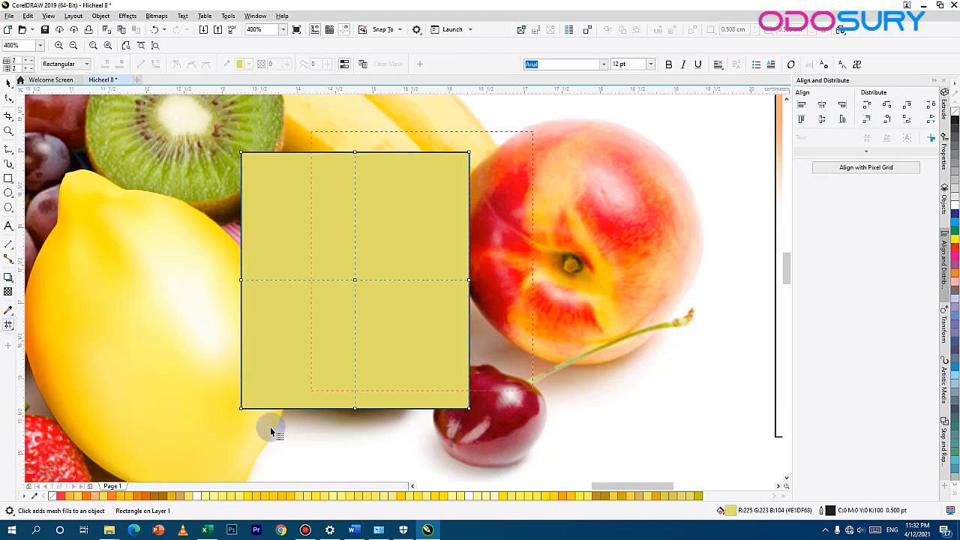
{"action": "left_click_drag", "start_coordinate": [274, 65], "coordinate": [198, 66]}
{"action": "type", "text": "100"}
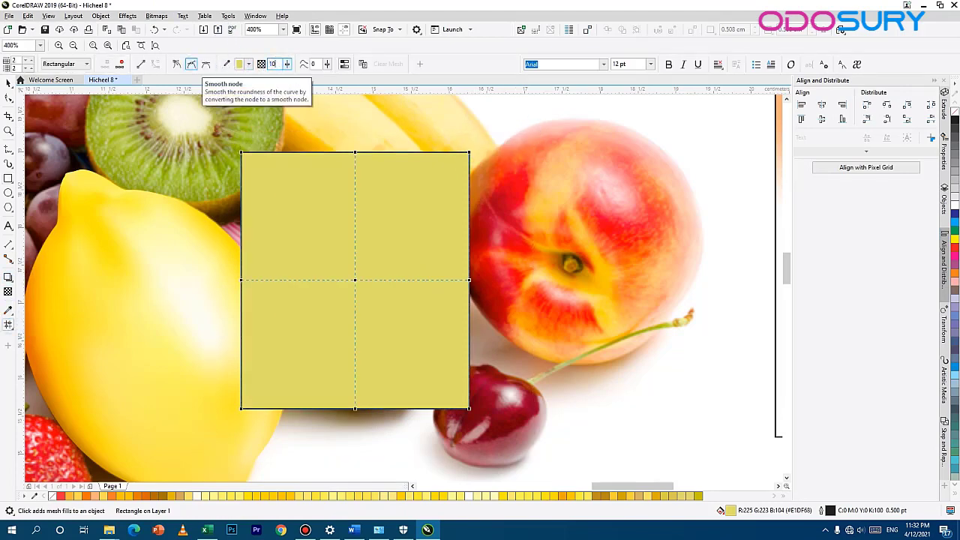
{"action": "key", "text": "Return"}
{"action": "left_click", "coordinate": [470, 153]}
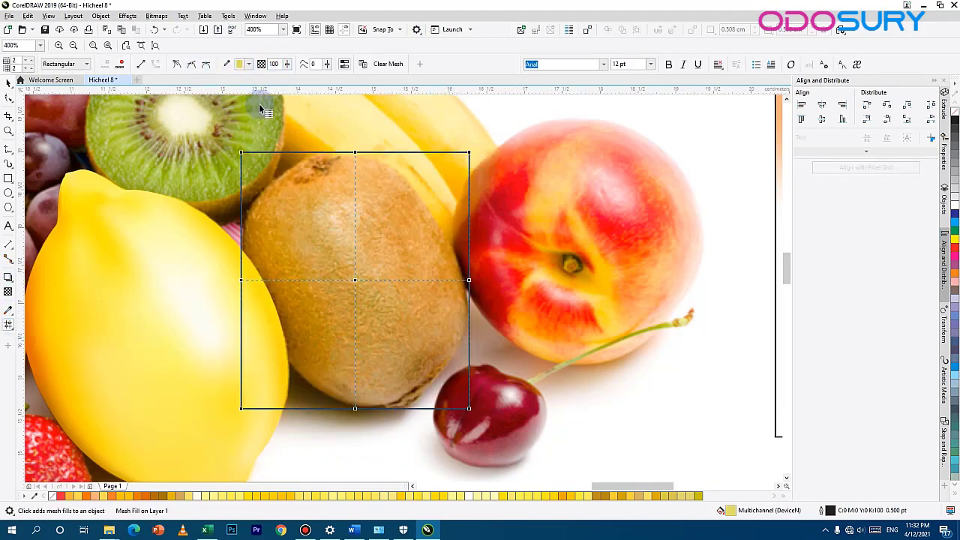
{"action": "left_click_drag", "start_coordinate": [470, 281], "coordinate": [458, 264]}
{"action": "key", "text": "ctrl+z"}
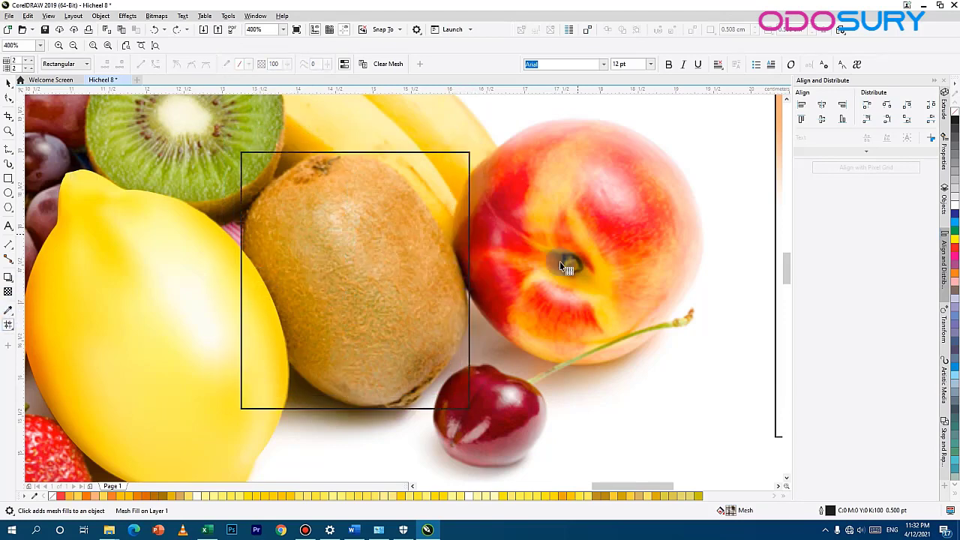
- Move the mesh's right and upper boundary nodes onto the whole kiwi's outline and curve its upper edge to match
{"action": "left_click", "coordinate": [444, 257]}
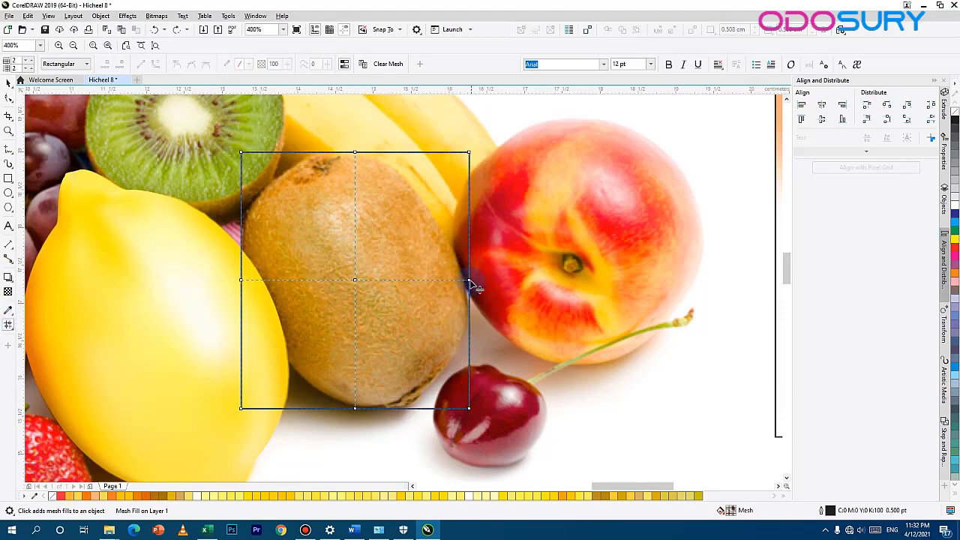
{"action": "left_click_drag", "start_coordinate": [469, 282], "coordinate": [408, 244]}
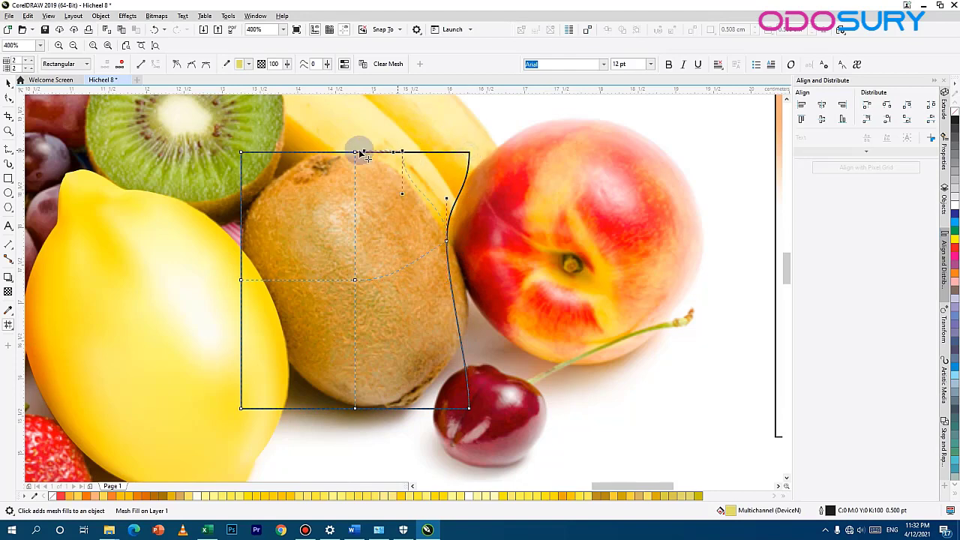
{"action": "left_click_drag", "start_coordinate": [360, 153], "coordinate": [325, 156]}
{"action": "left_click_drag", "start_coordinate": [325, 198], "coordinate": [362, 154]}
{"action": "left_click_drag", "start_coordinate": [242, 153], "coordinate": [281, 174]}
{"action": "left_click_drag", "start_coordinate": [354, 152], "coordinate": [281, 176]}
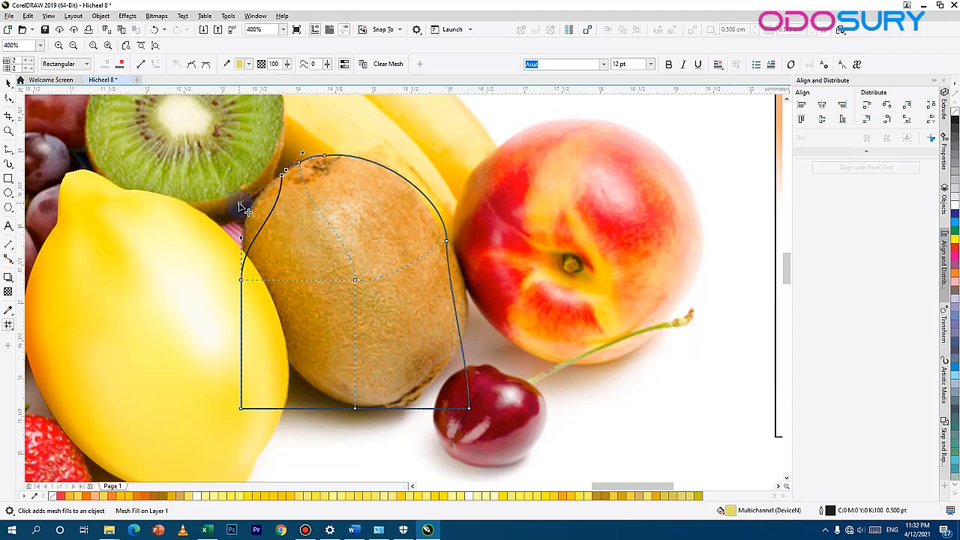
- Reshape the mesh's left and lower-left boundary to follow the kiwi's outline down to its bottom end
{"action": "left_click_drag", "start_coordinate": [240, 408], "coordinate": [409, 405]}
{"action": "left_click_drag", "start_coordinate": [341, 424], "coordinate": [384, 408]}
{"action": "left_click_drag", "start_coordinate": [384, 367], "coordinate": [301, 409]}
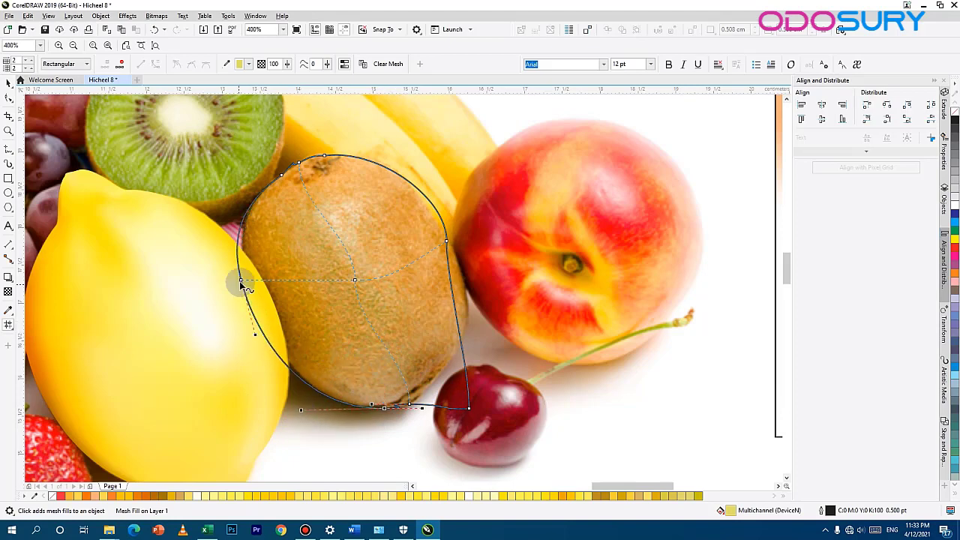
{"action": "left_click_drag", "start_coordinate": [241, 280], "coordinate": [250, 308]}
{"action": "left_click", "coordinate": [353, 279]}
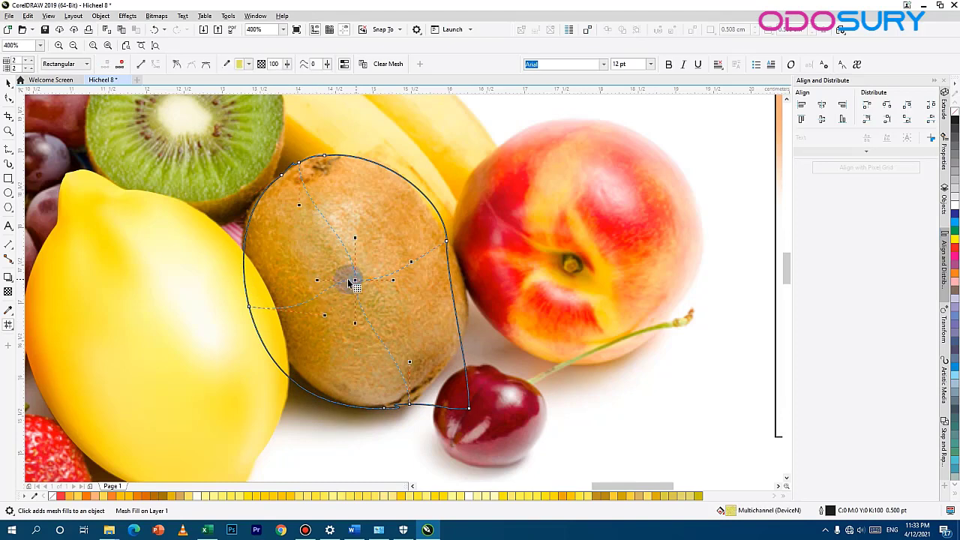
{"action": "left_click_drag", "start_coordinate": [318, 280], "coordinate": [384, 316]}
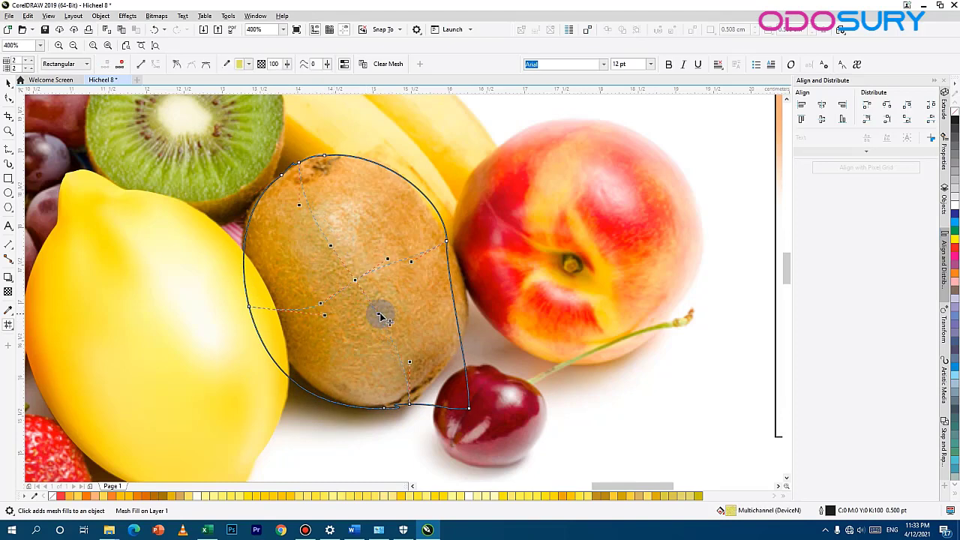
{"action": "key", "text": "ctrl+z"}
{"action": "key", "text": "ctrl+z"}
{"action": "key", "text": "ctrl+z"}
- Shift the mesh's centre node slightly down and move the lower-right corner node onto the kiwi's bottom edge
{"action": "left_click", "coordinate": [447, 242]}
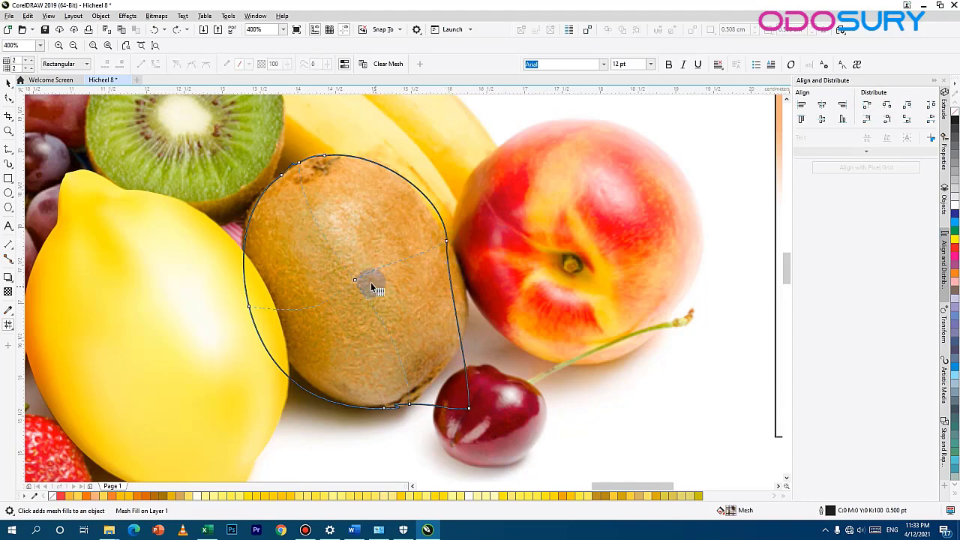
{"action": "left_click_drag", "start_coordinate": [371, 282], "coordinate": [377, 336]}
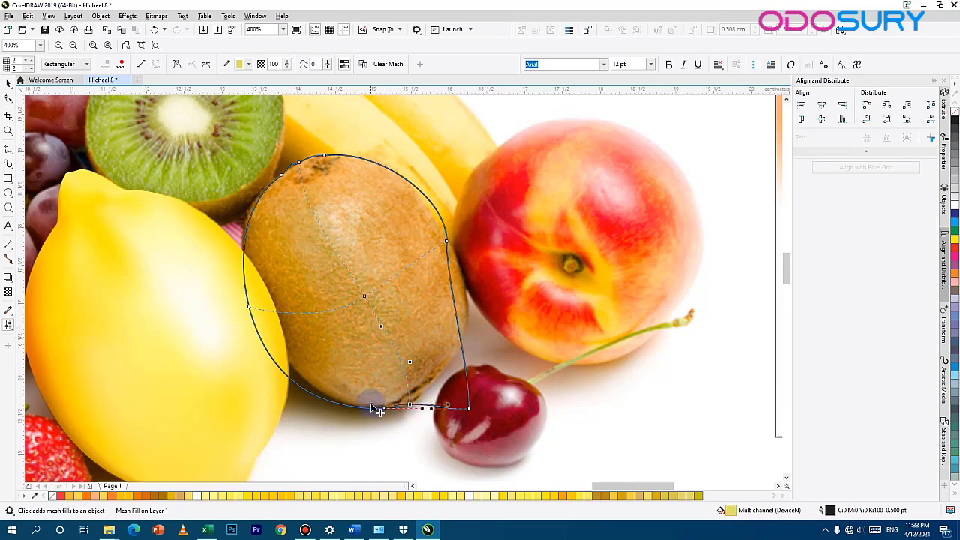
{"action": "left_click_drag", "start_coordinate": [422, 409], "coordinate": [391, 409]}
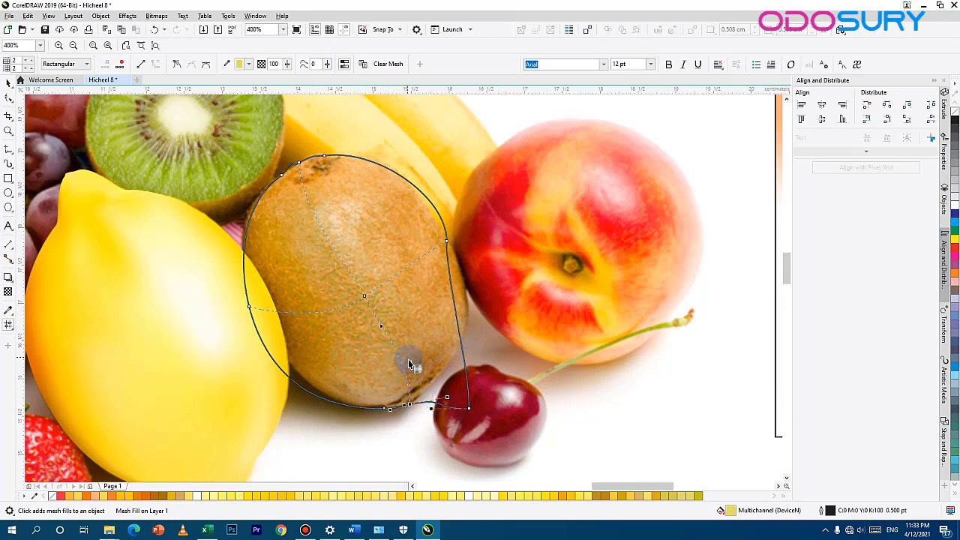
{"action": "left_click", "coordinate": [415, 392]}
{"action": "left_click", "coordinate": [410, 404]}
{"action": "left_click_drag", "start_coordinate": [471, 413], "coordinate": [448, 407]}
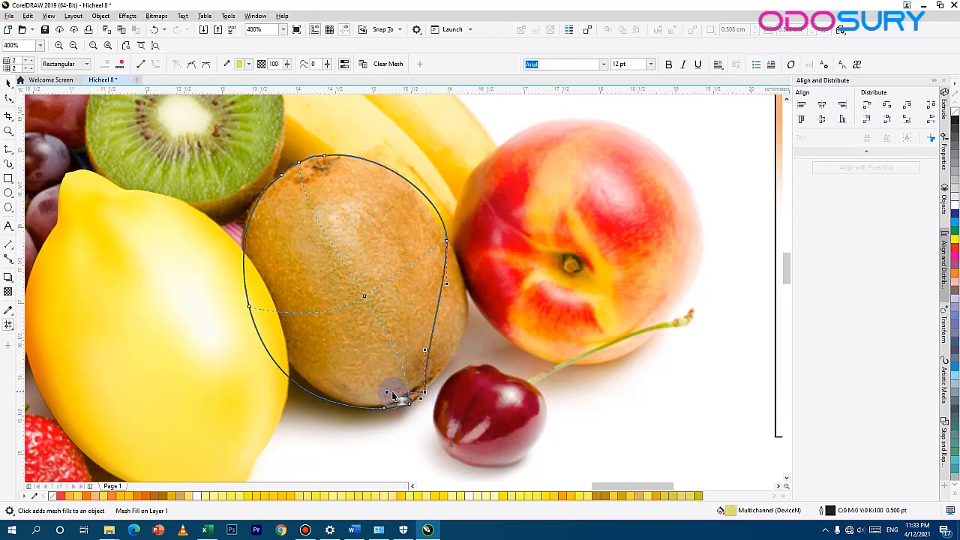
- Bend the mesh's right and upper-right boundary outward to follow the kiwi's rounded side
{"action": "left_click_drag", "start_coordinate": [426, 349], "coordinate": [488, 347]}
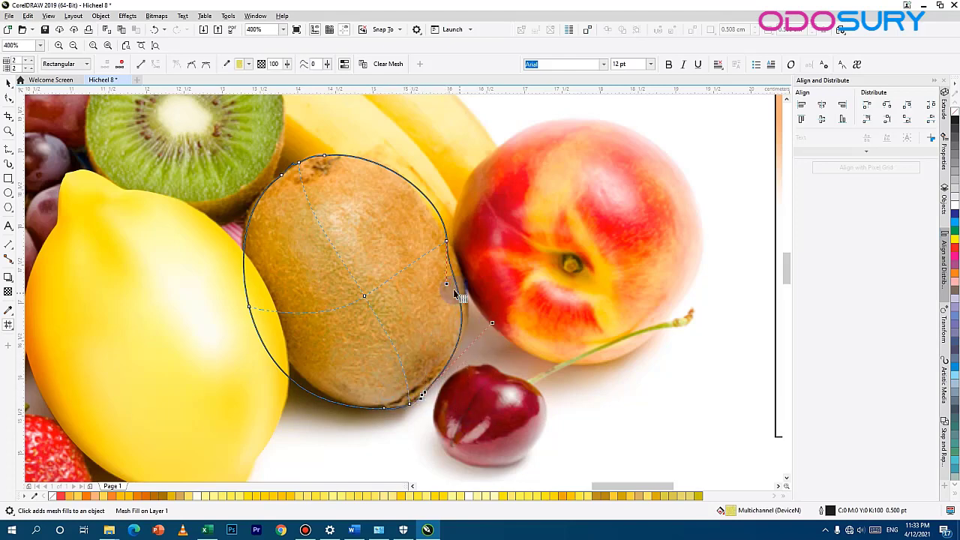
{"action": "left_click", "coordinate": [446, 241]}
{"action": "left_click_drag", "start_coordinate": [465, 280], "coordinate": [446, 227]}
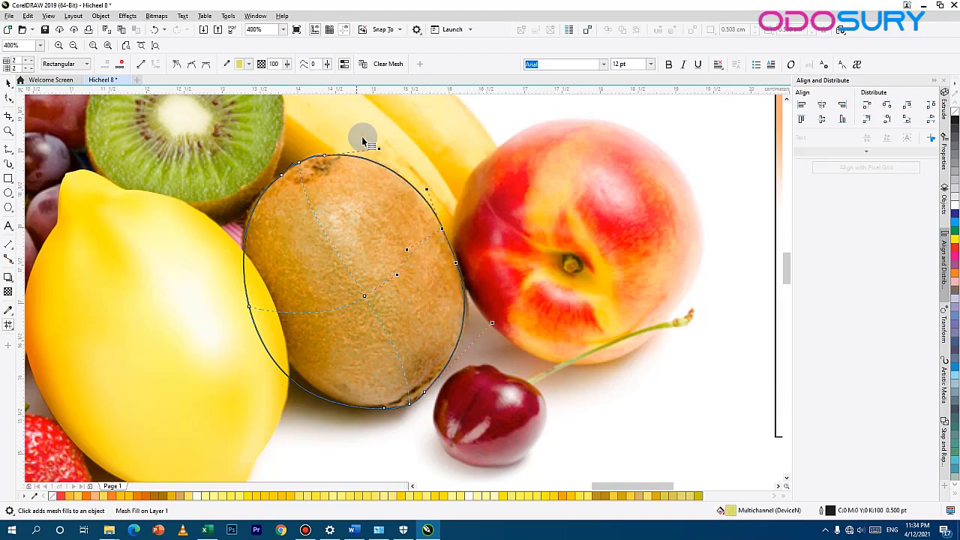
{"action": "left_click_drag", "start_coordinate": [379, 141], "coordinate": [380, 141]}
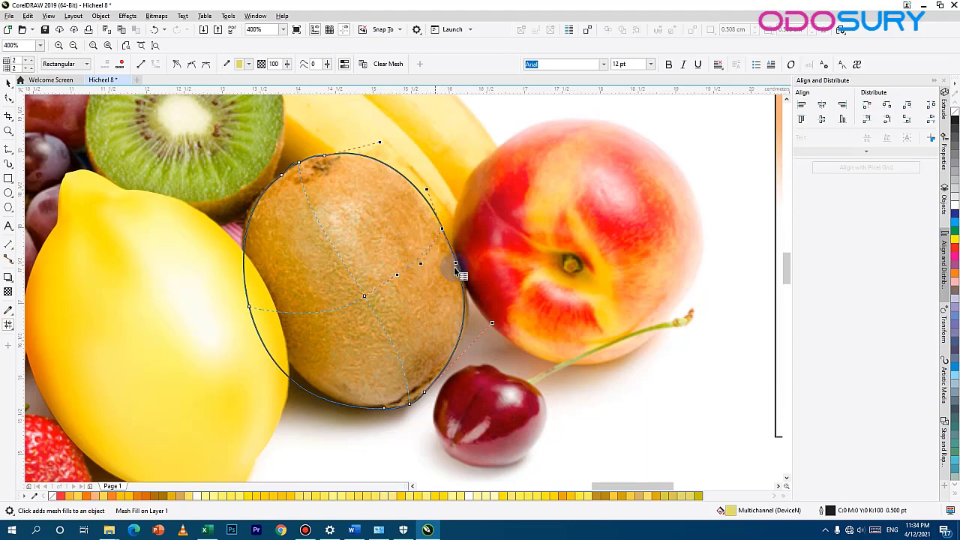
{"action": "left_click_drag", "start_coordinate": [455, 266], "coordinate": [459, 266]}
- Reposition the mesh's centre node and adjust its inner grid lines to follow the kiwi's curvature
{"action": "left_click_drag", "start_coordinate": [365, 299], "coordinate": [390, 288]}
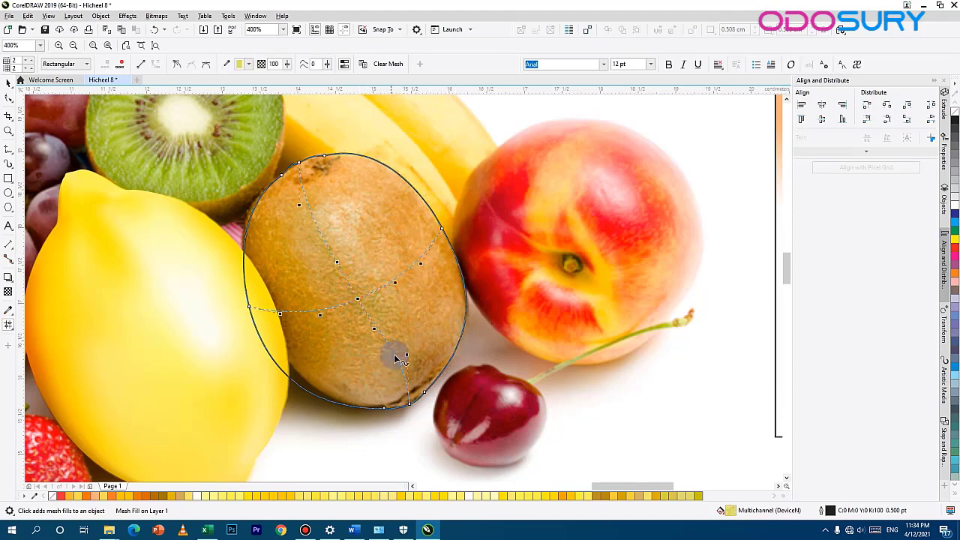
{"action": "left_click_drag", "start_coordinate": [389, 367], "coordinate": [386, 369]}
{"action": "left_click_drag", "start_coordinate": [299, 207], "coordinate": [304, 156]}
- Refine the left boundary node and its curve so the mesh hugs the kiwi's left side
{"action": "left_click", "coordinate": [250, 317]}
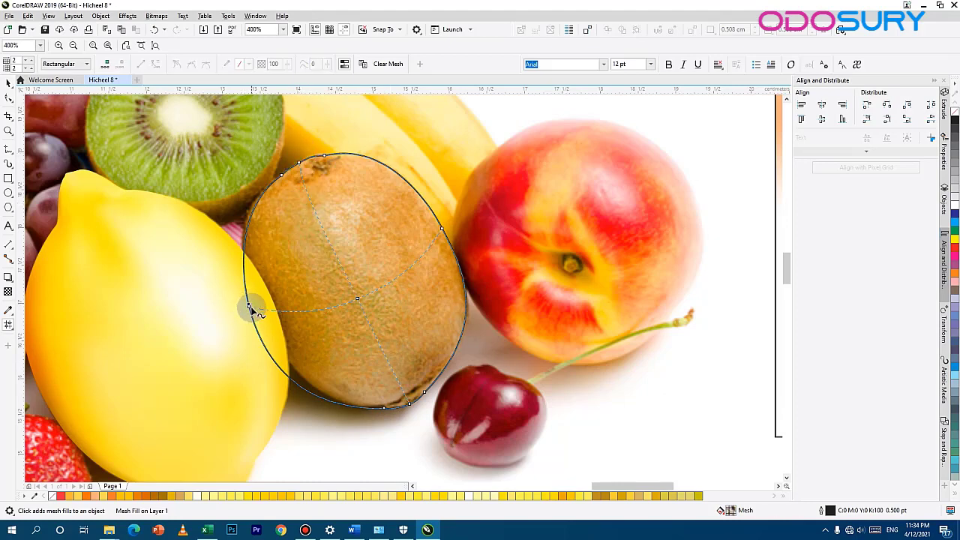
{"action": "left_click", "coordinate": [250, 307]}
{"action": "left_click_drag", "start_coordinate": [263, 363], "coordinate": [271, 351]}
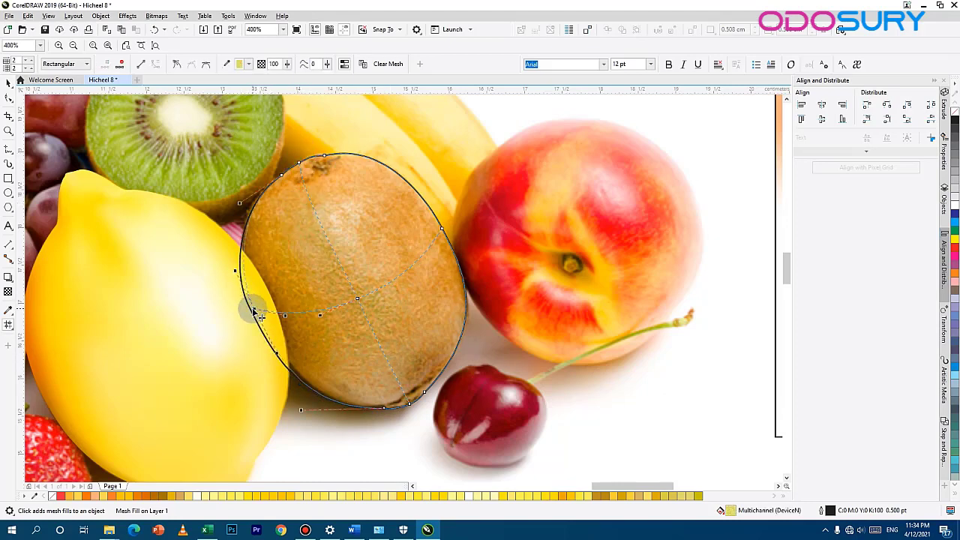
{"action": "left_click_drag", "start_coordinate": [253, 310], "coordinate": [252, 309]}
{"action": "left_click_drag", "start_coordinate": [272, 346], "coordinate": [273, 345]}
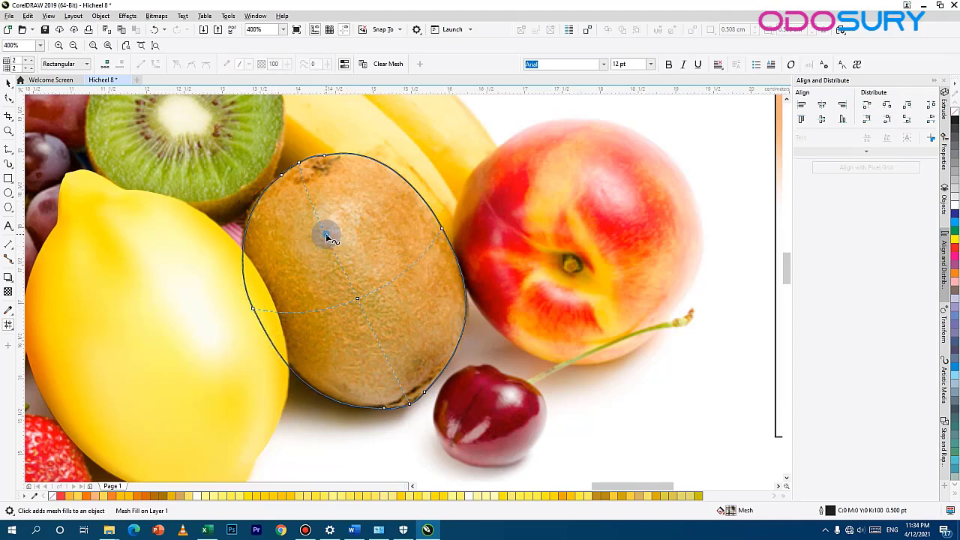
- Add cross rows to the kiwi mesh near both ends and through the lower middle, refitting its top edge
{"action": "left_click", "coordinate": [304, 181]}
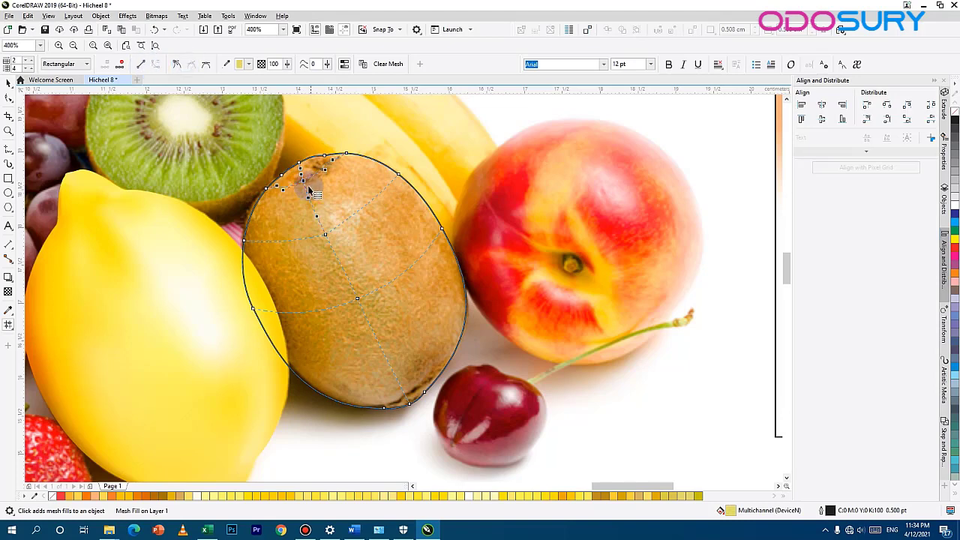
{"action": "left_click_drag", "start_coordinate": [347, 156], "coordinate": [333, 155]}
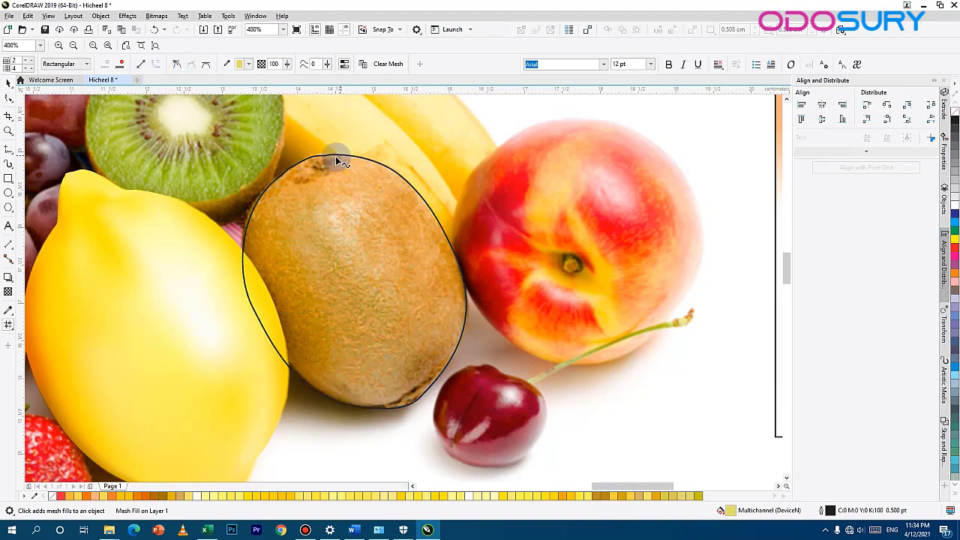
{"action": "left_click", "coordinate": [400, 385]}
{"action": "left_click", "coordinate": [190, 63]}
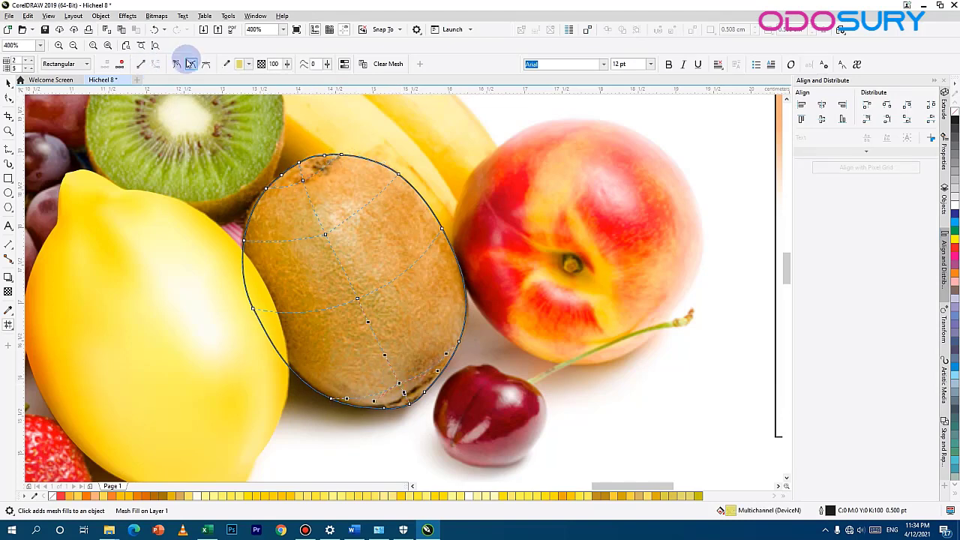
{"action": "left_click", "coordinate": [461, 342]}
{"action": "left_click", "coordinate": [375, 335]}
- Add lengthwise columns to the kiwi mesh on both sides of its central line
{"action": "left_click", "coordinate": [369, 280]}
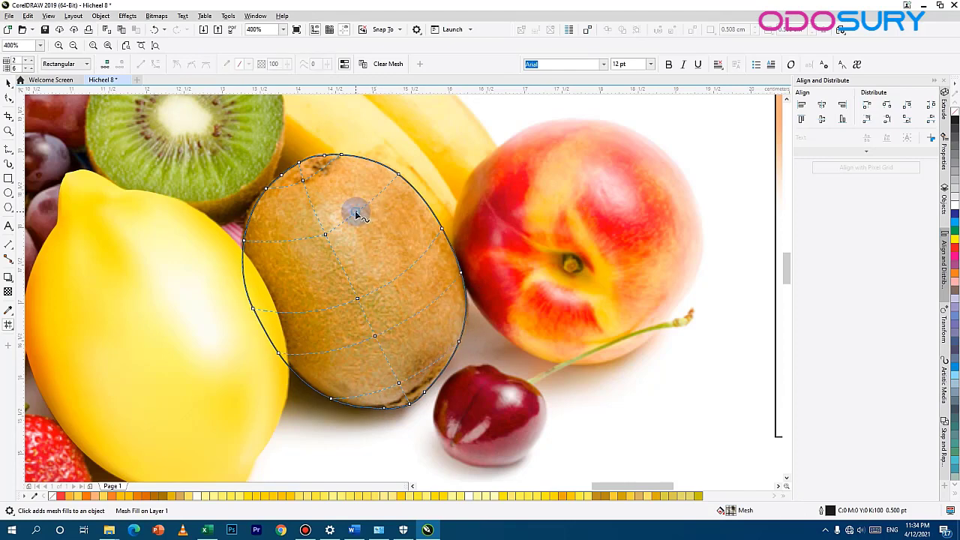
{"action": "double_click", "coordinate": [386, 187]}
{"action": "double_click", "coordinate": [294, 241]}
{"action": "double_click", "coordinate": [266, 241]}
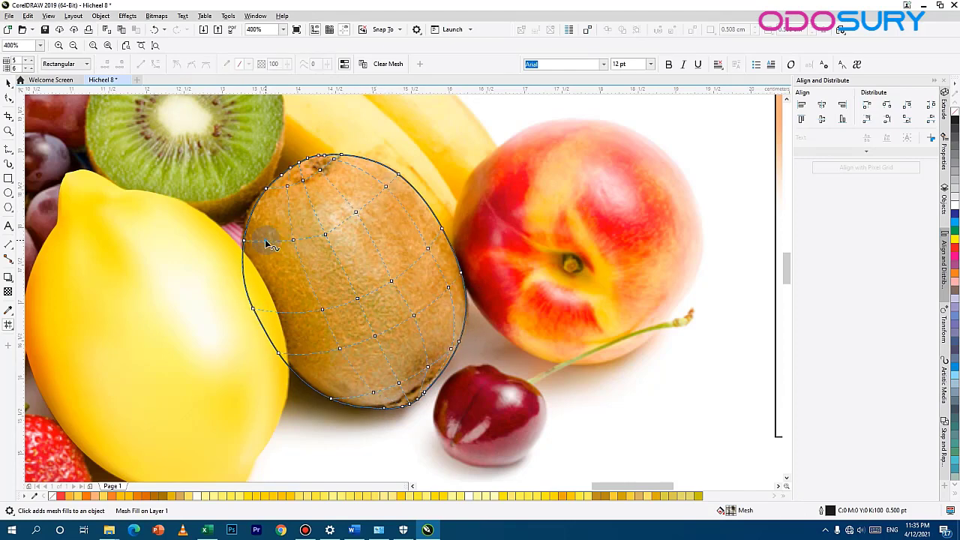
- Move the kiwi mesh off the kiwi onto the peach, remove its outline and resume mesh editing
{"action": "key", "text": "space"}
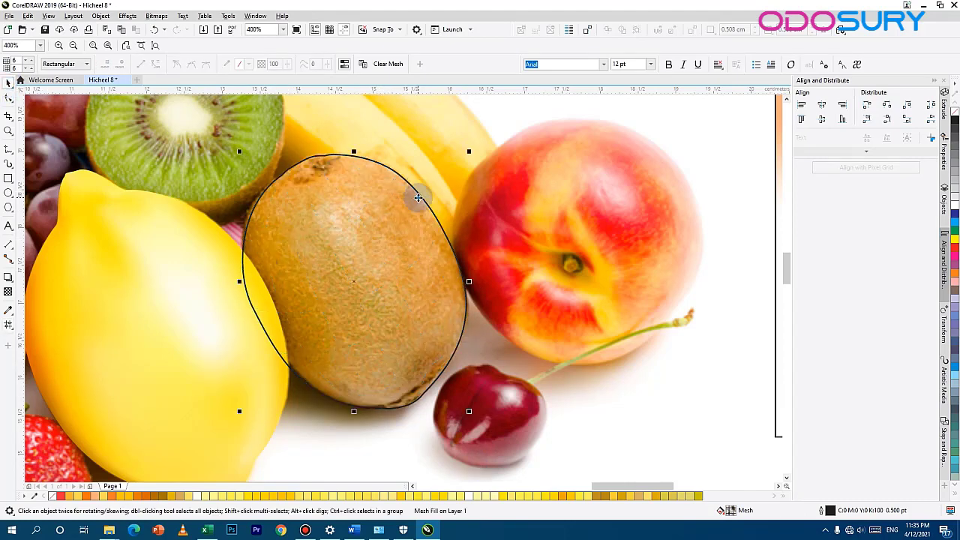
{"action": "left_click_drag", "start_coordinate": [418, 198], "coordinate": [679, 197]}
{"action": "right_click", "coordinate": [954, 112]}
{"action": "left_click", "coordinate": [9, 325]}
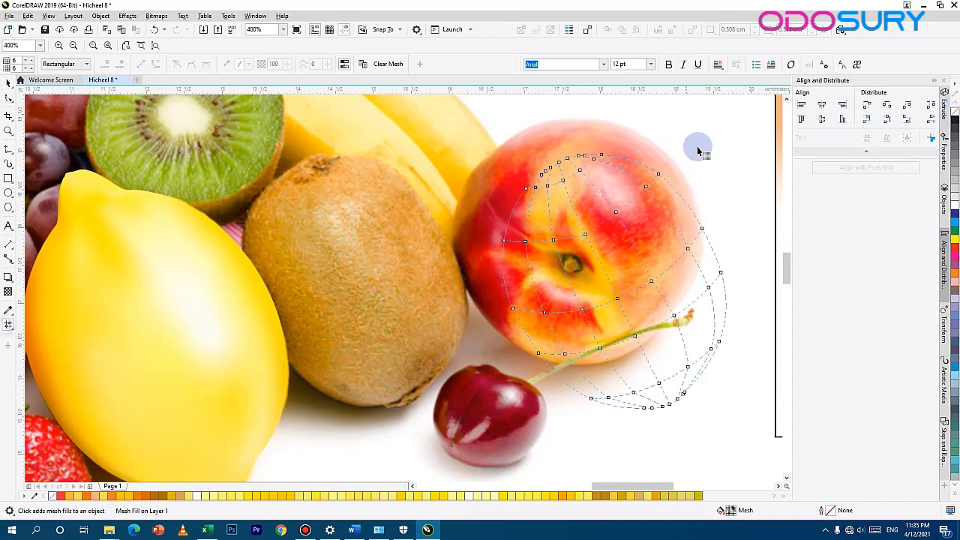
- Select all nodes of the mesh and set their transparency to 0
{"action": "left_click_drag", "start_coordinate": [765, 129], "coordinate": [486, 444]}
{"action": "left_click", "coordinate": [277, 64]}
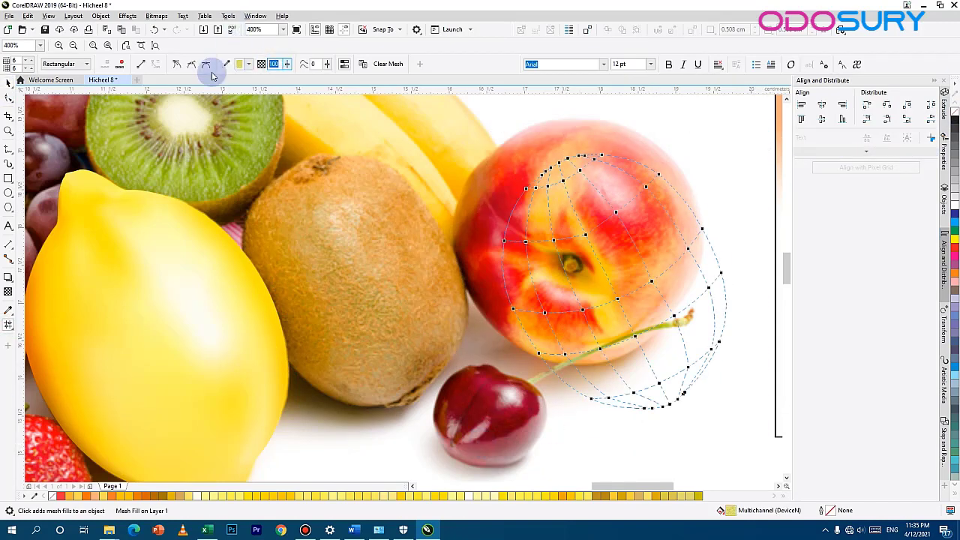
{"action": "type", "text": "0"}
{"action": "key", "text": "Return"}
{"action": "left_click", "coordinate": [271, 64]}
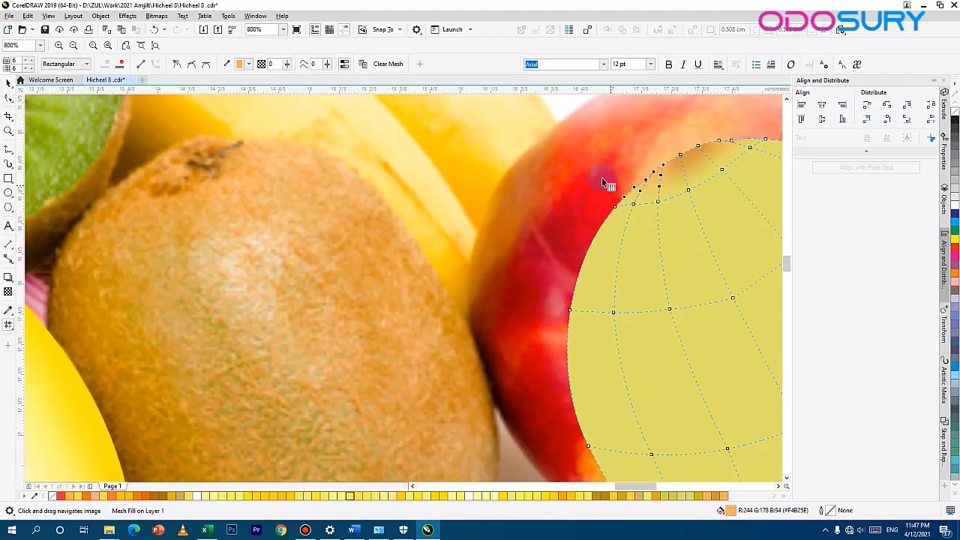
- Colour the nodes along the mesh's upper-left edge with tones sampled from the matching edge of the photo kiwi
{"action": "left_click_drag", "start_coordinate": [627, 219], "coordinate": [627, 218]}
{"action": "left_click", "coordinate": [122, 191]}
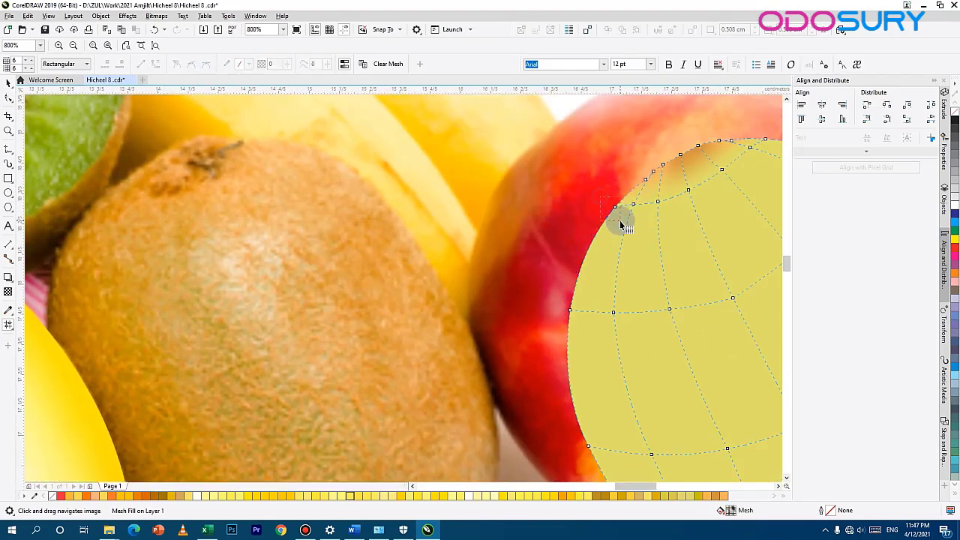
{"action": "left_click", "coordinate": [322, 305]}
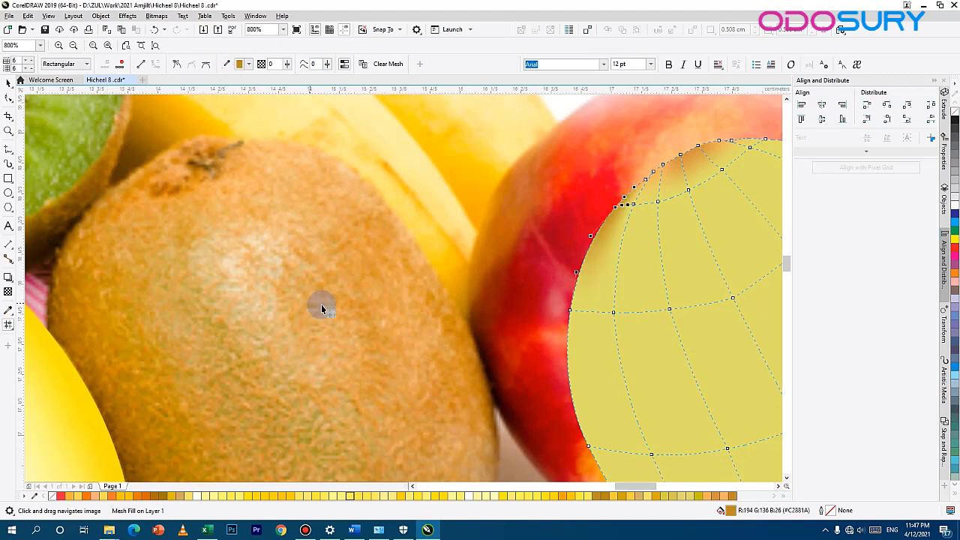
{"action": "left_click", "coordinate": [229, 64]}
{"action": "left_click", "coordinate": [59, 274]}
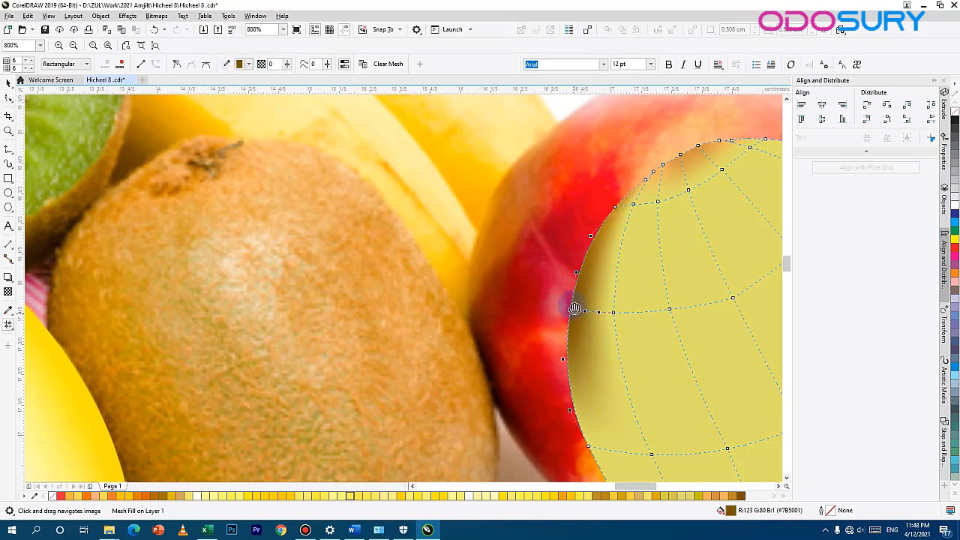
- Add a lengthwise mesh column close to the left edge and colour the lower-left edge node with the kiwi's dark brown rim
{"action": "left_click_drag", "start_coordinate": [573, 422], "coordinate": [592, 340]}
{"action": "double_click", "coordinate": [604, 234]}
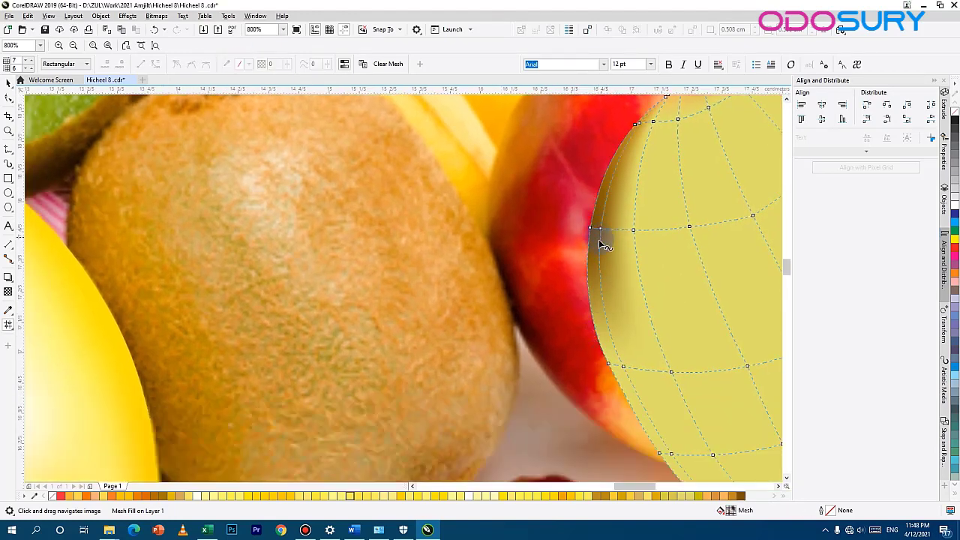
{"action": "left_click", "coordinate": [608, 364]}
{"action": "left_click", "coordinate": [227, 65]}
{"action": "left_click", "coordinate": [72, 233]}
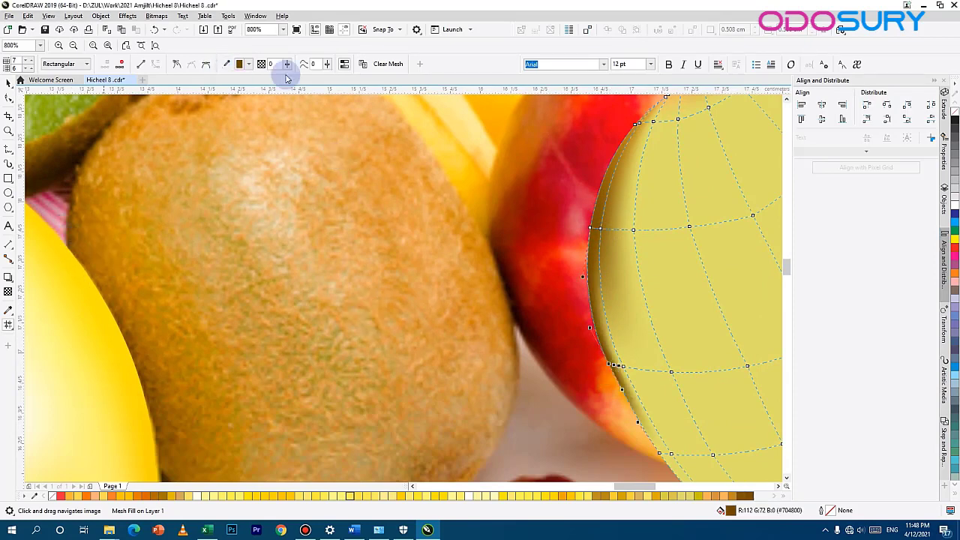
{"action": "left_click", "coordinate": [228, 64]}
{"action": "left_click", "coordinate": [75, 241]}
- Colour the next two nodes down the mesh's lower-left edge with browns sampled from the kiwi's lower rim
{"action": "left_click_drag", "start_coordinate": [661, 326], "coordinate": [617, 218]}
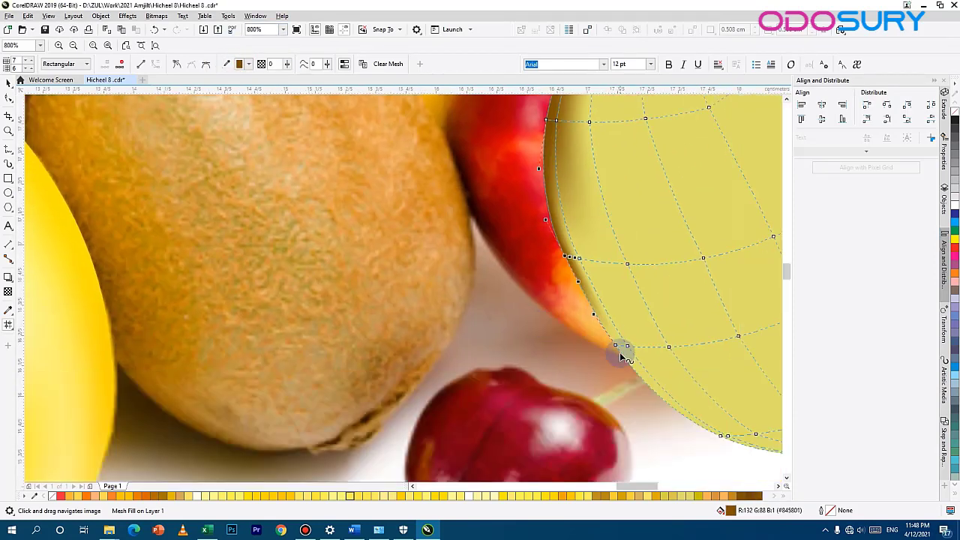
{"action": "left_click", "coordinate": [618, 345]}
{"action": "left_click", "coordinate": [228, 64]}
{"action": "left_click", "coordinate": [584, 287]}
{"action": "left_click_drag", "start_coordinate": [622, 306], "coordinate": [614, 279]}
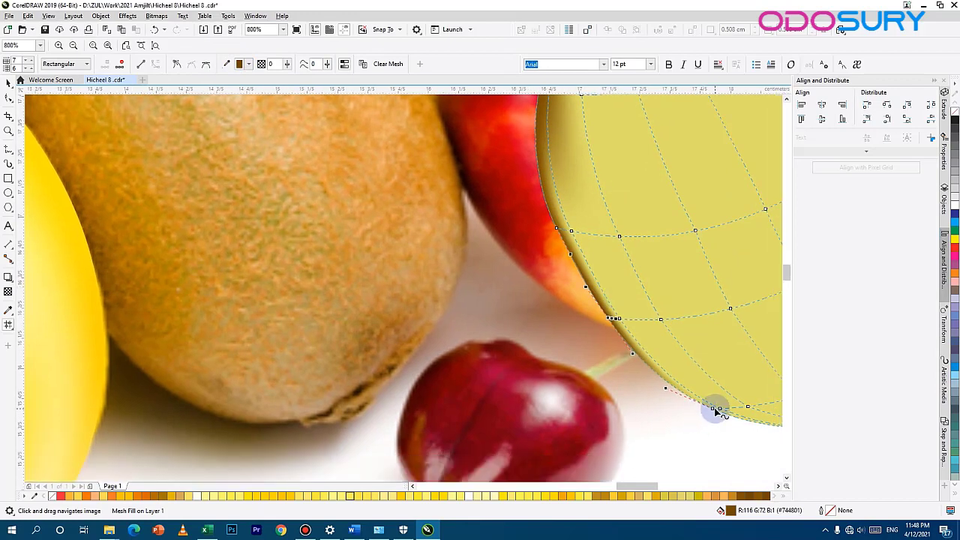
{"action": "left_click", "coordinate": [715, 409]}
{"action": "left_click_drag", "start_coordinate": [702, 407], "coordinate": [702, 405]}
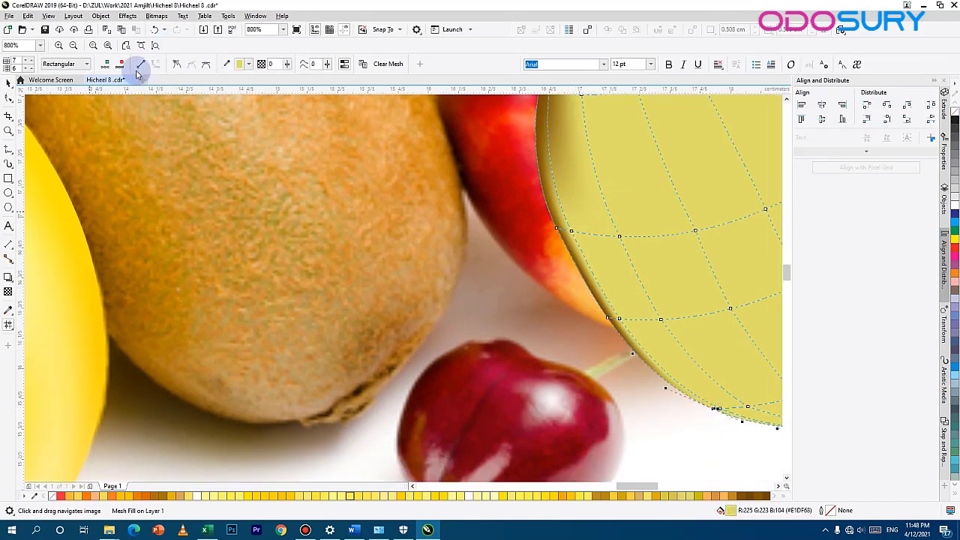
{"action": "left_click", "coordinate": [228, 65]}
{"action": "left_click", "coordinate": [153, 396]}
- Colour the bottom-tip nodes and the node pair at the bottom row's left end from the kiwi's lower edge
{"action": "left_click_drag", "start_coordinate": [512, 408], "coordinate": [388, 347]}
{"action": "left_click_drag", "start_coordinate": [700, 376], "coordinate": [690, 365]}
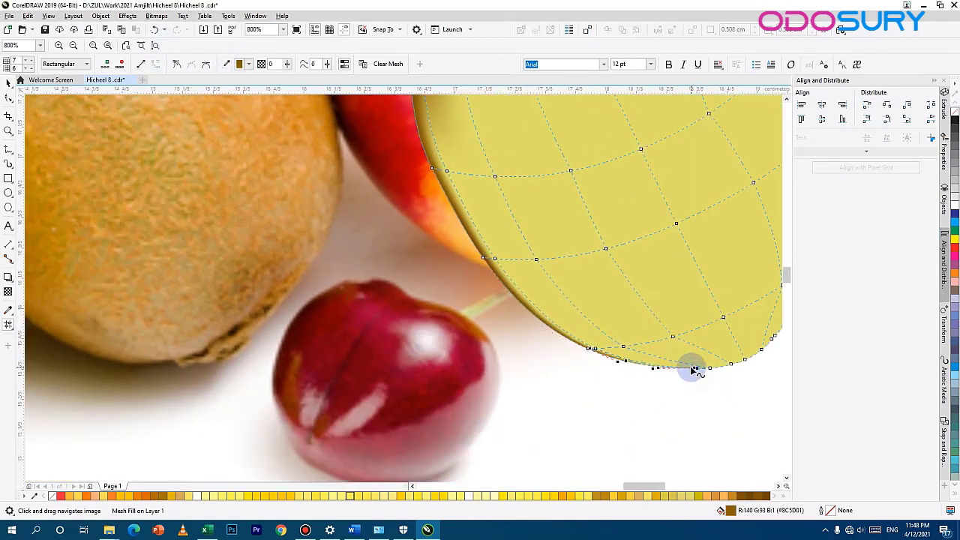
{"action": "left_click", "coordinate": [226, 64]}
{"action": "left_click", "coordinate": [182, 361]}
{"action": "left_click_drag", "start_coordinate": [585, 337], "coordinate": [597, 351]}
{"action": "left_click", "coordinate": [226, 64]}
{"action": "left_click", "coordinate": [102, 344]}
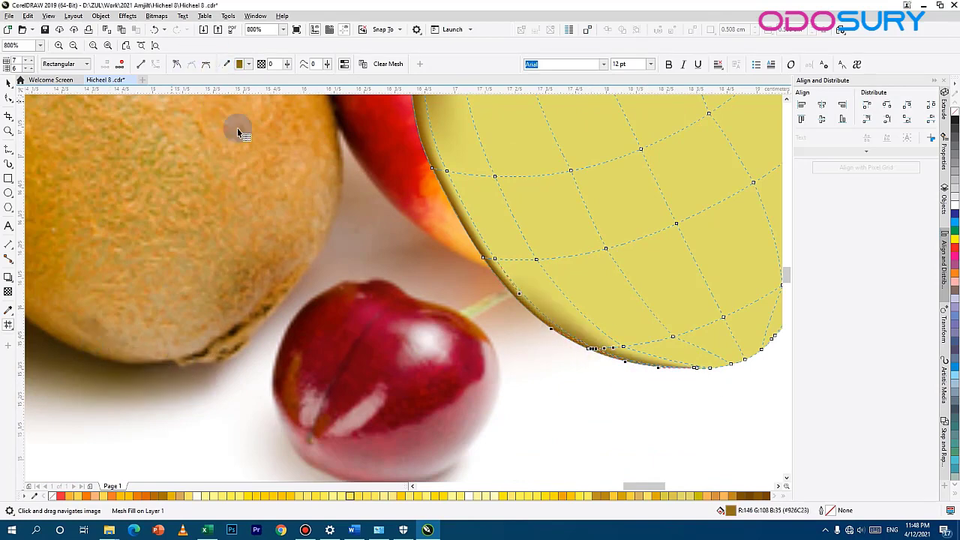
- Colour the three inner nodes of the lowest mesh row with tones sampled from the kiwi's lower part
{"action": "left_click", "coordinate": [623, 346]}
{"action": "left_click", "coordinate": [226, 64]}
{"action": "left_click", "coordinate": [123, 333]}
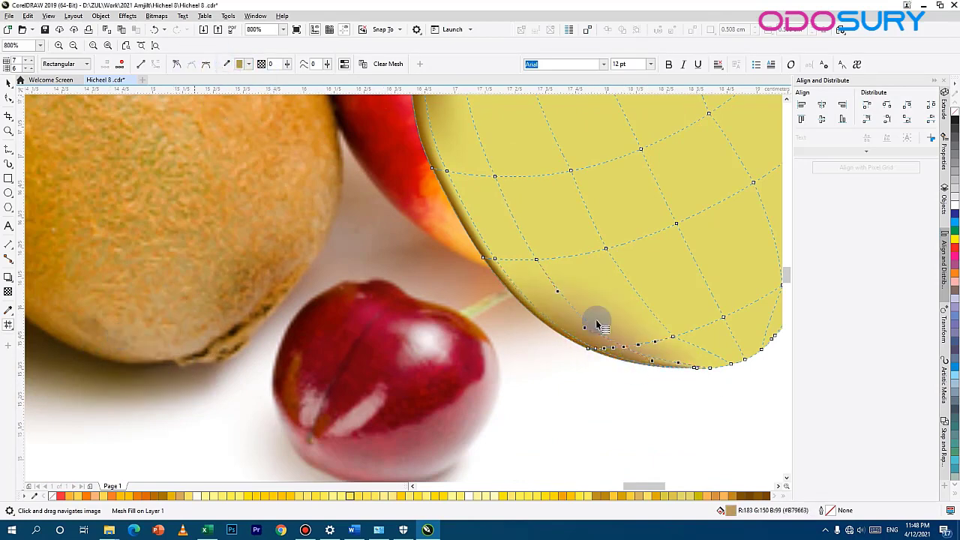
{"action": "left_click", "coordinate": [673, 337]}
{"action": "left_click", "coordinate": [225, 63]}
{"action": "left_click", "coordinate": [144, 322]}
{"action": "left_click", "coordinate": [723, 318]}
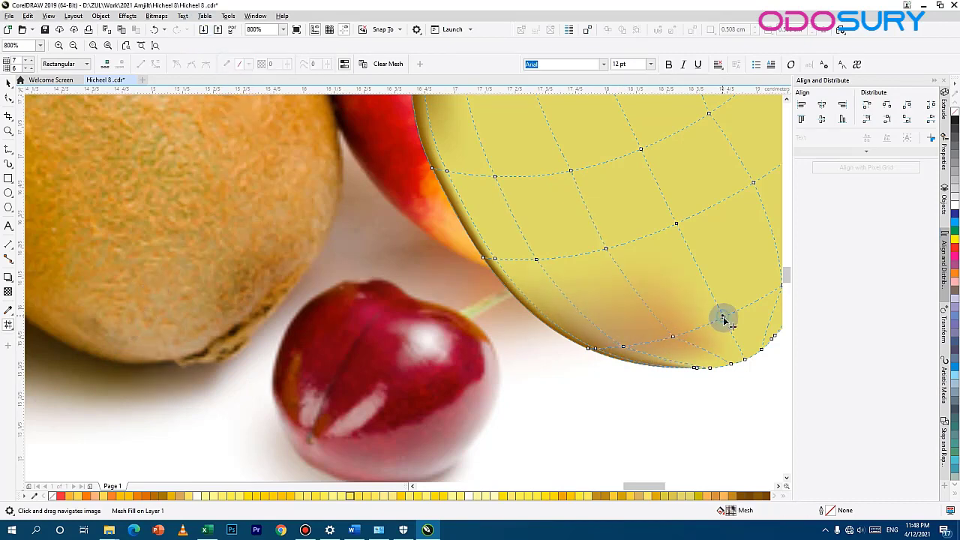
{"action": "left_click", "coordinate": [227, 66]}
{"action": "left_click", "coordinate": [214, 322]}
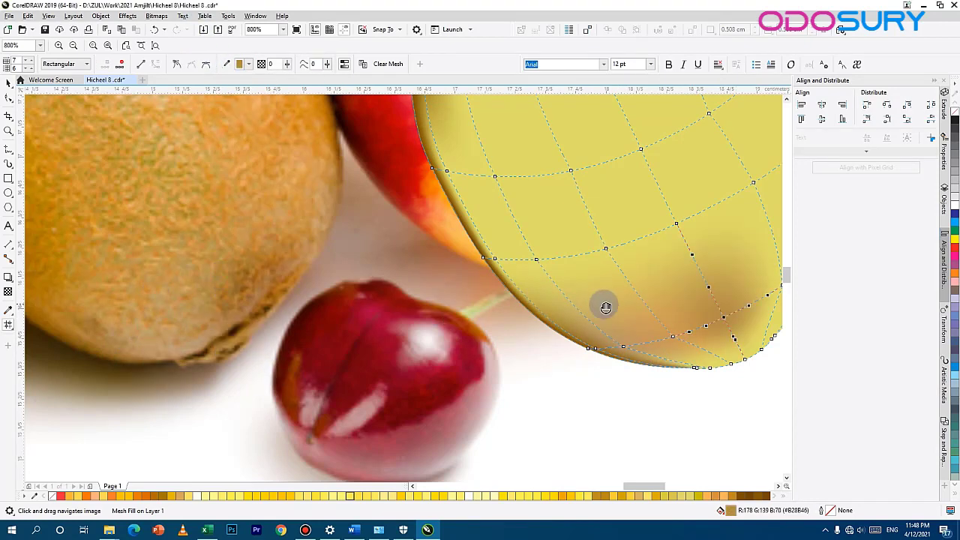
- Colour the nodes at the right end of the lowest mesh row with browns sampled from the kiwi's lower-right side
{"action": "left_click", "coordinate": [782, 285]}
{"action": "left_click", "coordinate": [734, 292]}
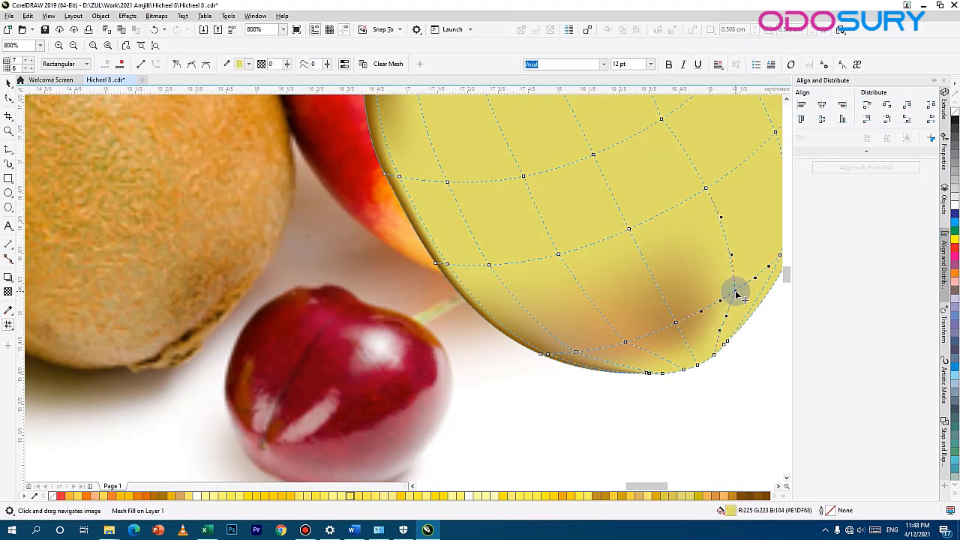
{"action": "left_click", "coordinate": [223, 66]}
{"action": "left_click", "coordinate": [430, 266]}
{"action": "scroll", "coordinate": [600, 315], "scroll_direction": "down", "scroll_amount": 2}
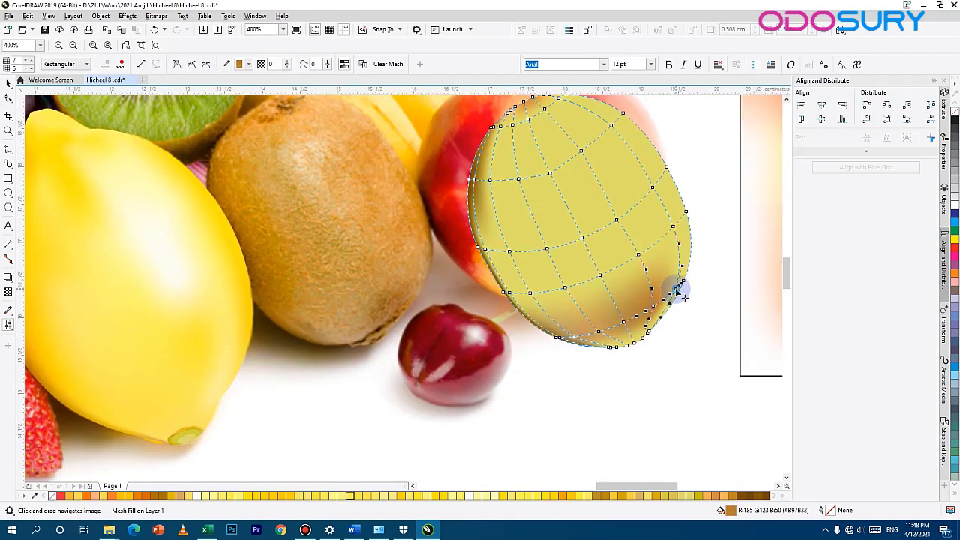
{"action": "left_click", "coordinate": [677, 290]}
{"action": "left_click", "coordinate": [227, 67]}
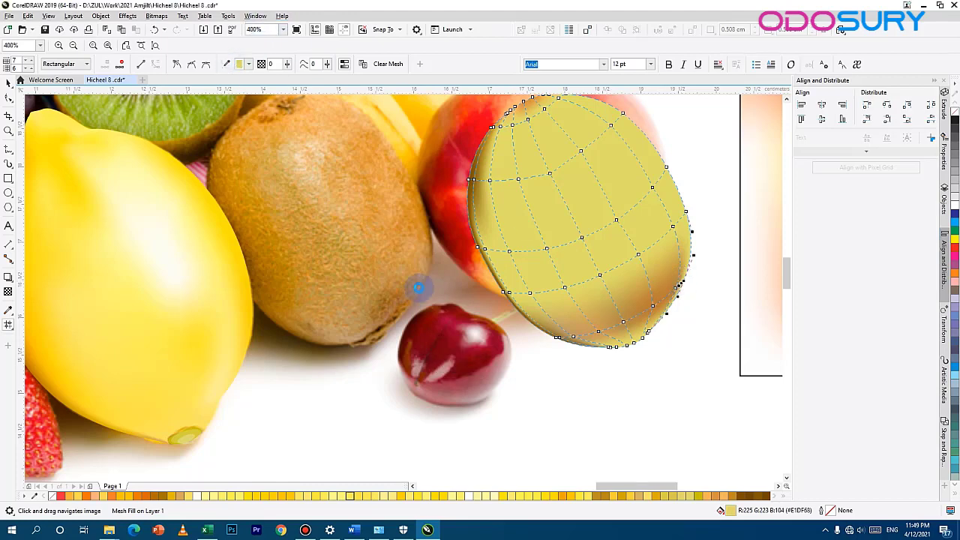
{"action": "scroll", "coordinate": [555, 345], "scroll_direction": "up", "scroll_amount": 2}
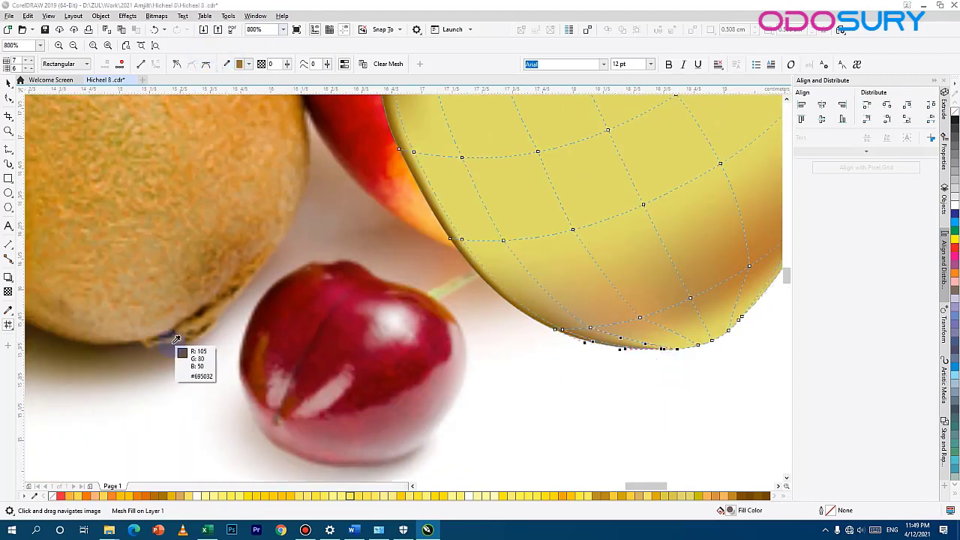
- Colour the remaining node groups around the mesh's bottom-right tip with tones sampled from the kiwi's stem end
{"action": "left_click", "coordinate": [176, 342]}
{"action": "left_click_drag", "start_coordinate": [731, 366], "coordinate": [695, 336]}
{"action": "left_click", "coordinate": [225, 62]}
{"action": "left_click", "coordinate": [207, 319]}
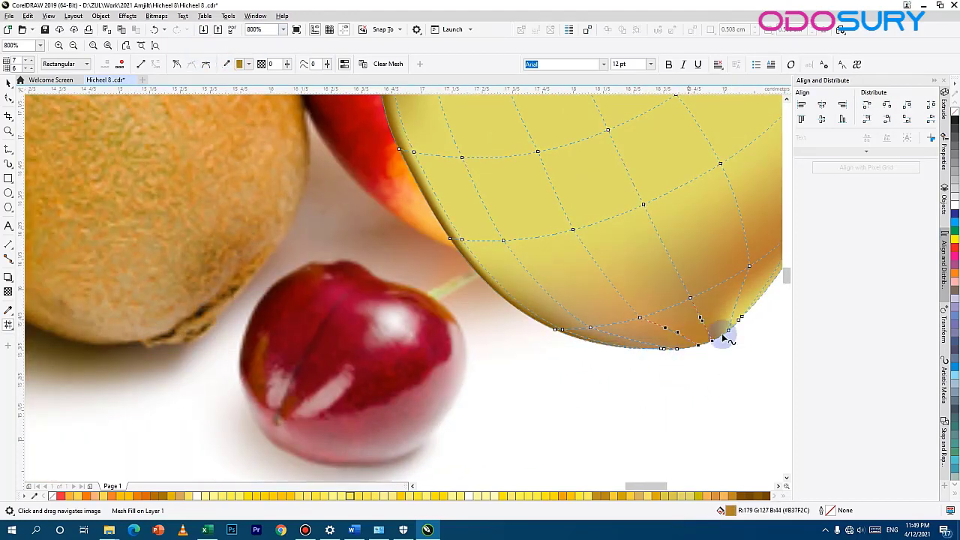
{"action": "left_click", "coordinate": [727, 310]}
{"action": "left_click_drag", "start_coordinate": [757, 359], "coordinate": [733, 316]}
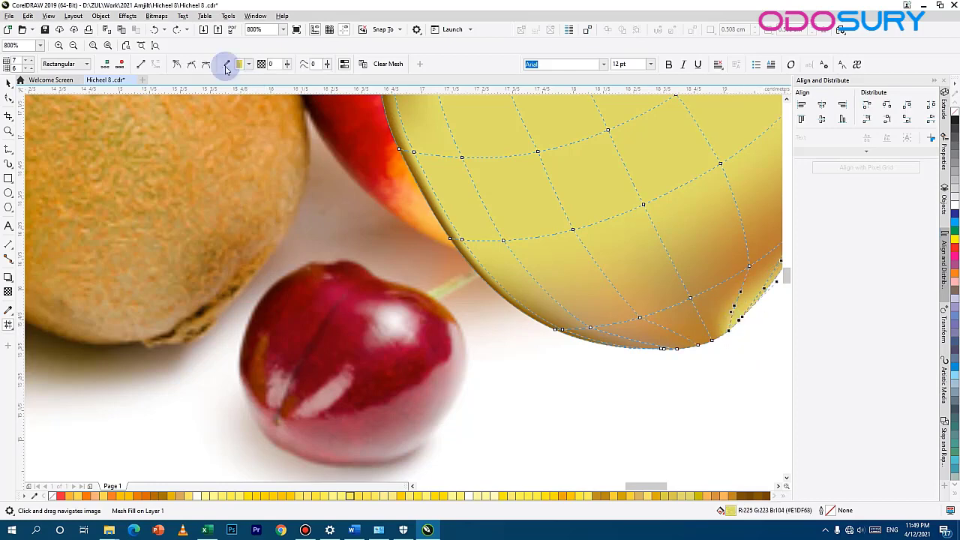
{"action": "left_click", "coordinate": [255, 311]}
- Colour the two lower nodes of the column beside the left edge with browns sampled from the kiwi's lower-left rim
{"action": "scroll", "coordinate": [568, 356], "scroll_direction": "down", "scroll_amount": 2}
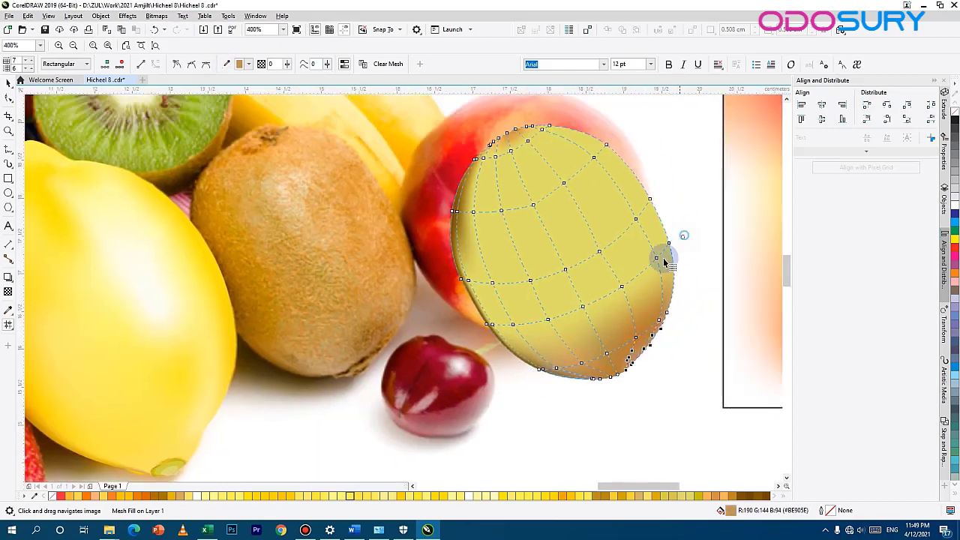
{"action": "left_click", "coordinate": [527, 323]}
{"action": "left_click", "coordinate": [650, 461]}
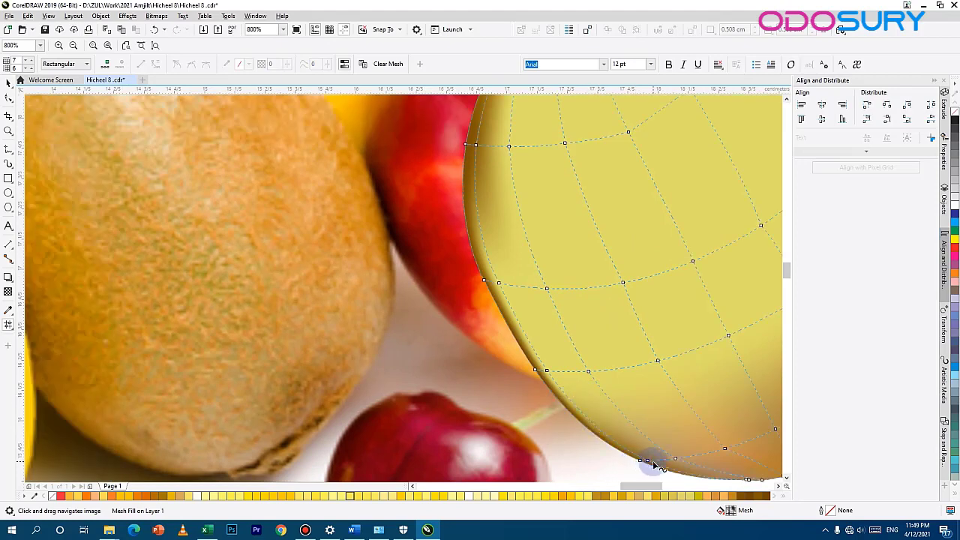
{"action": "left_click", "coordinate": [649, 462]}
{"action": "left_click", "coordinate": [126, 450]}
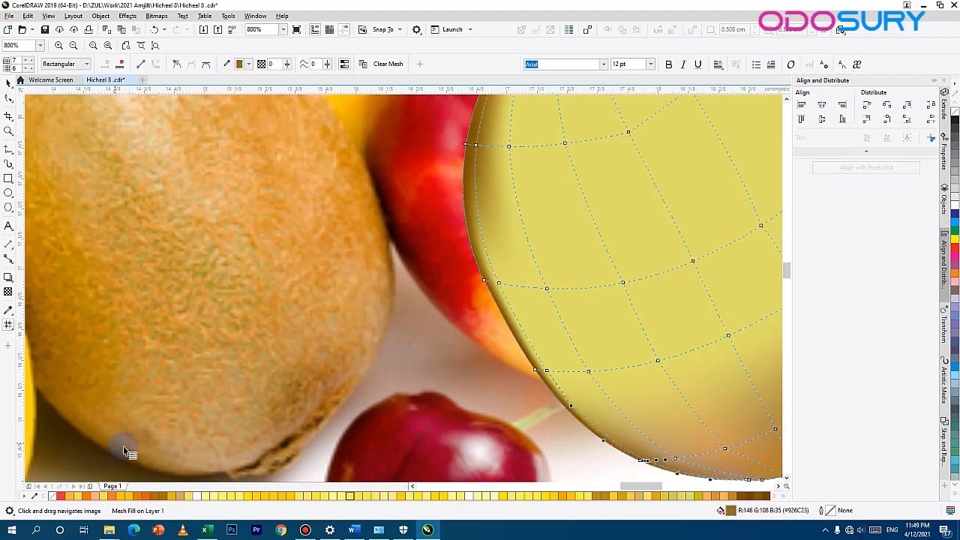
{"action": "left_click", "coordinate": [547, 372]}
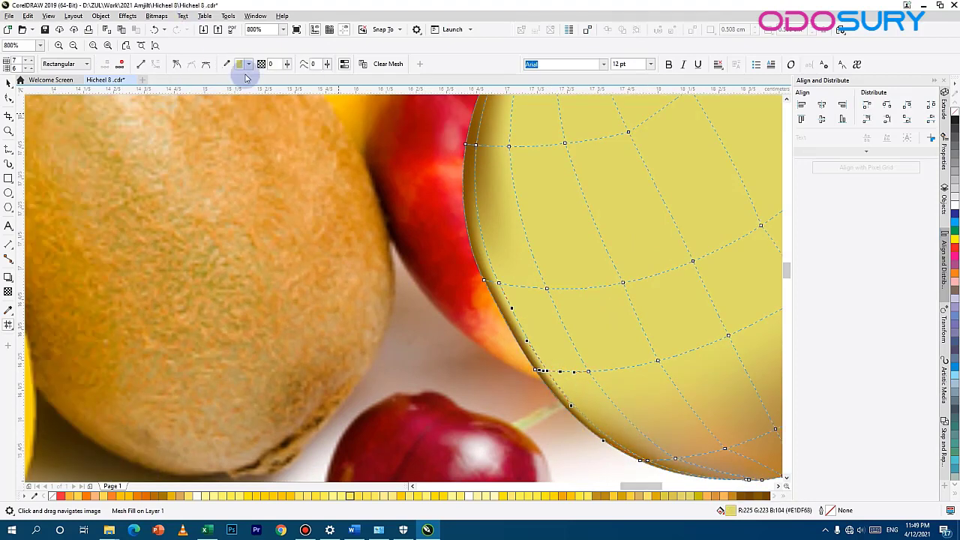
{"action": "left_click", "coordinate": [228, 64]}
{"action": "left_click", "coordinate": [47, 386]}
- Colour the next two nodes up the column beside the left edge with browns sampled from the kiwi photo
{"action": "left_click", "coordinate": [499, 283]}
{"action": "left_click", "coordinate": [228, 64]}
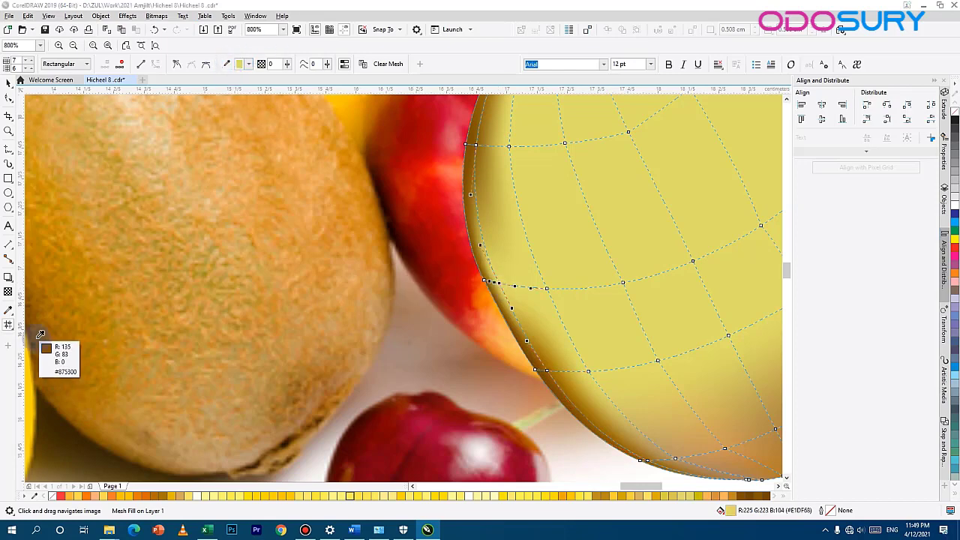
{"action": "left_click", "coordinate": [37, 335]}
{"action": "left_click_drag", "start_coordinate": [535, 339], "coordinate": [664, 440]}
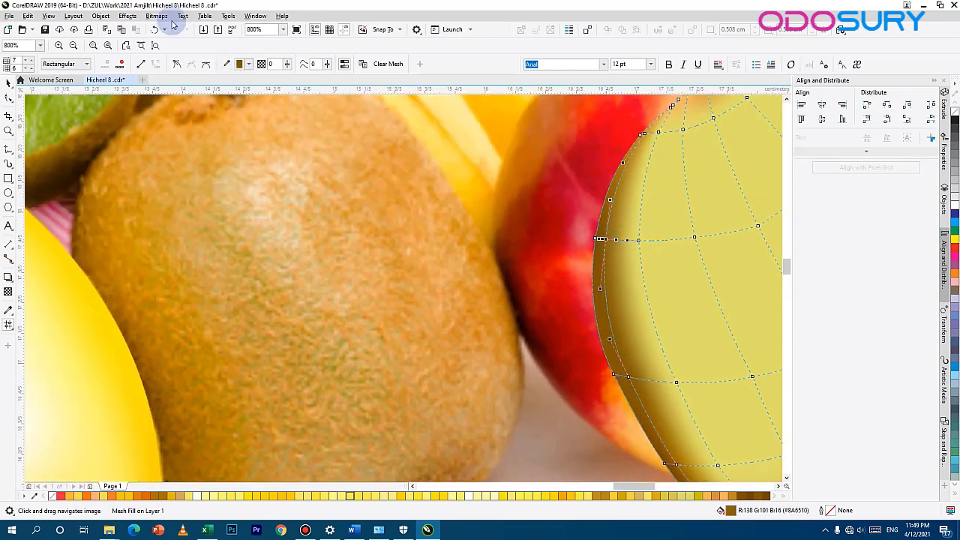
{"action": "left_click", "coordinate": [371, 281]}
- Colour the upper nodes of the second inner column from the left with golden browns sampled from the kiwi's upper-left area
{"action": "left_click", "coordinate": [639, 240]}
{"action": "left_click", "coordinate": [228, 64]}
{"action": "left_click", "coordinate": [282, 120]}
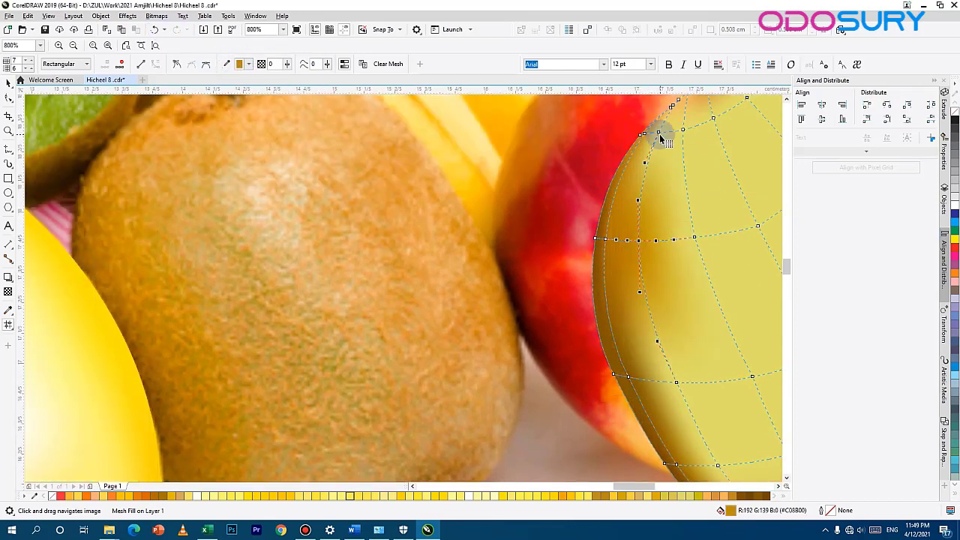
{"action": "left_click", "coordinate": [658, 132]}
{"action": "left_click", "coordinate": [227, 64]}
{"action": "left_click", "coordinate": [131, 156]}
{"action": "left_click_drag", "start_coordinate": [653, 160], "coordinate": [575, 256]}
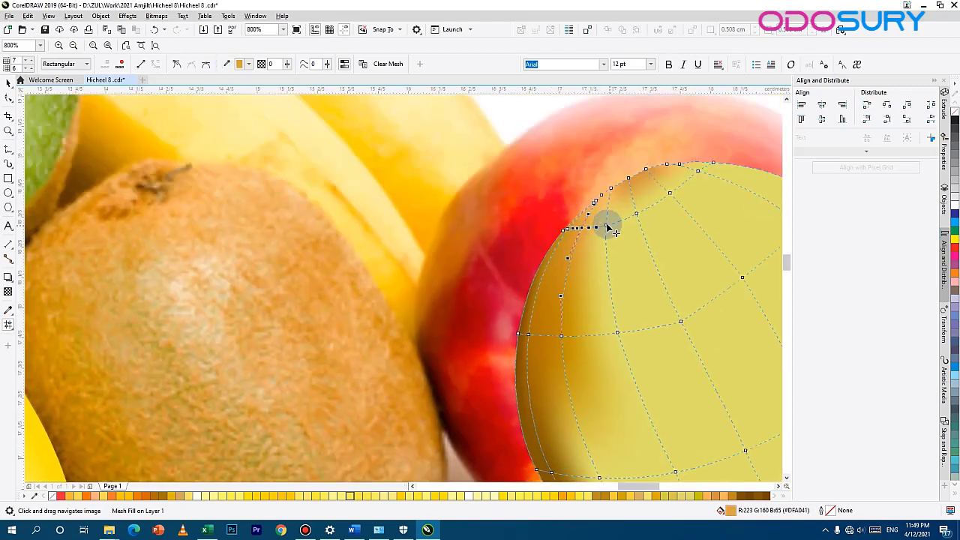
- Colour the two lower nodes of the second inner column from the left with tones sampled from the kiwi's lower-left body
{"action": "scroll", "coordinate": [650, 185], "scroll_direction": "up", "scroll_amount": 1}
{"action": "scroll", "coordinate": [562, 221], "scroll_direction": "down", "scroll_amount": 3}
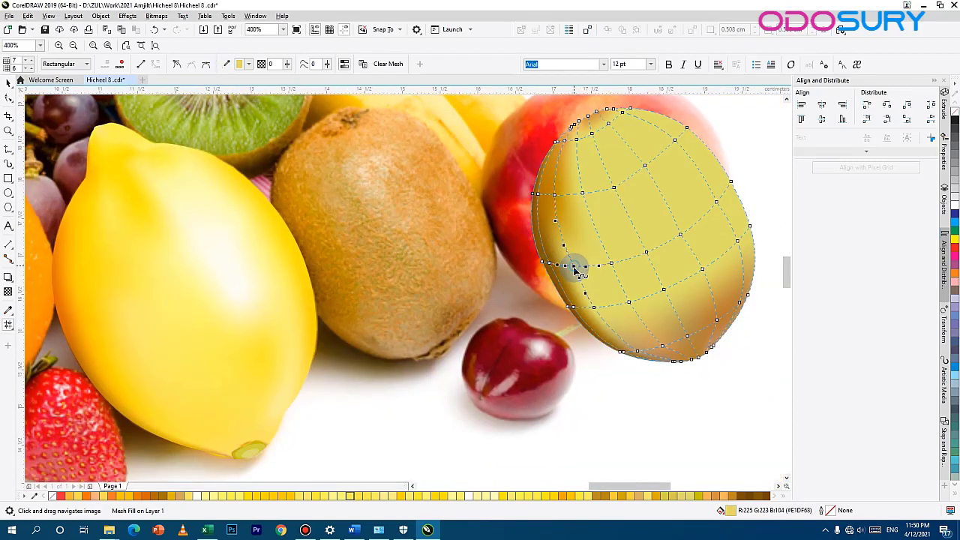
{"action": "left_click", "coordinate": [226, 64]}
{"action": "left_click", "coordinate": [327, 261]}
{"action": "left_click", "coordinate": [595, 307]}
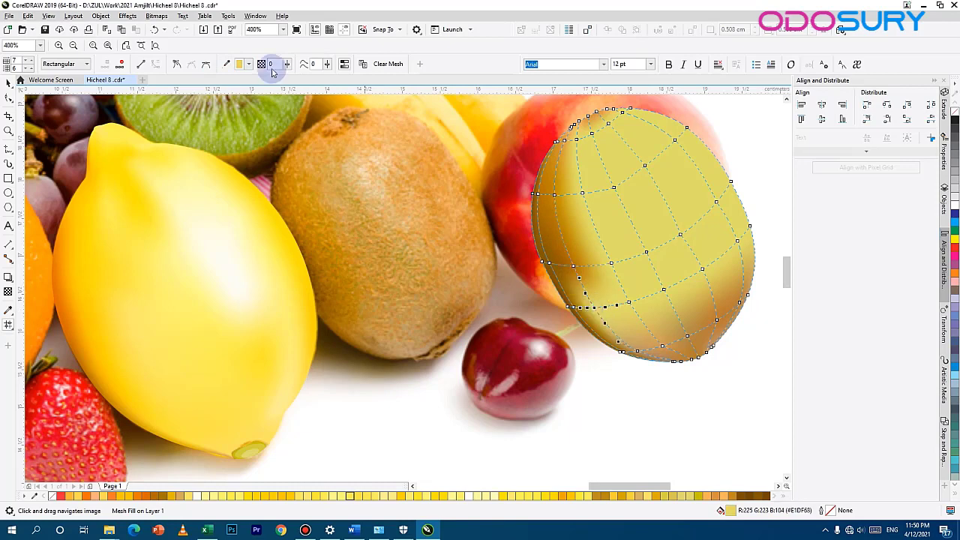
{"action": "left_click", "coordinate": [226, 64]}
{"action": "left_click", "coordinate": [355, 304]}
- Colour the central lower nodes of the mesh with light browns sampled from the middle of the kiwi
{"action": "left_click", "coordinate": [227, 65]}
{"action": "left_click", "coordinate": [381, 273]}
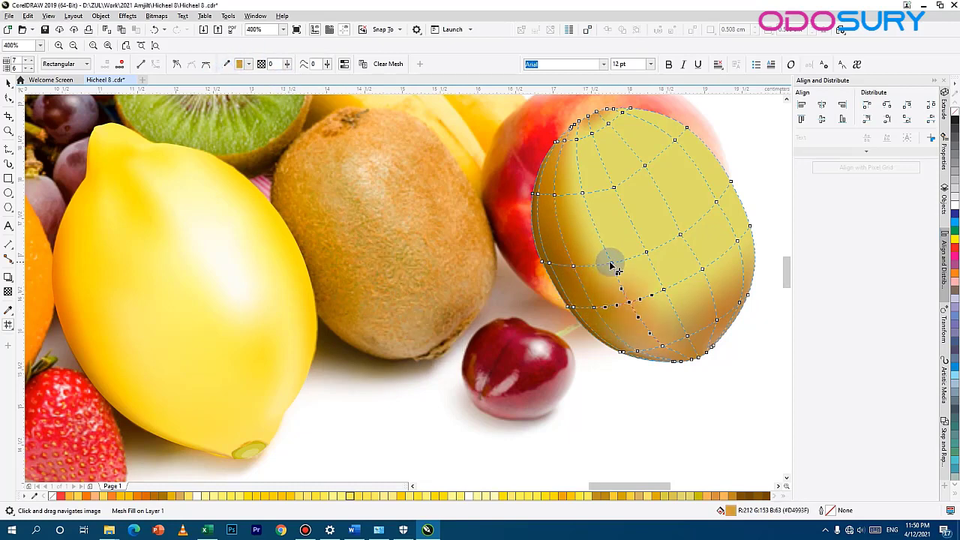
{"action": "left_click", "coordinate": [612, 263]}
{"action": "left_click", "coordinate": [237, 66]}
{"action": "left_click", "coordinate": [226, 64]}
{"action": "left_click", "coordinate": [369, 270]}
{"action": "left_click", "coordinate": [647, 252]}
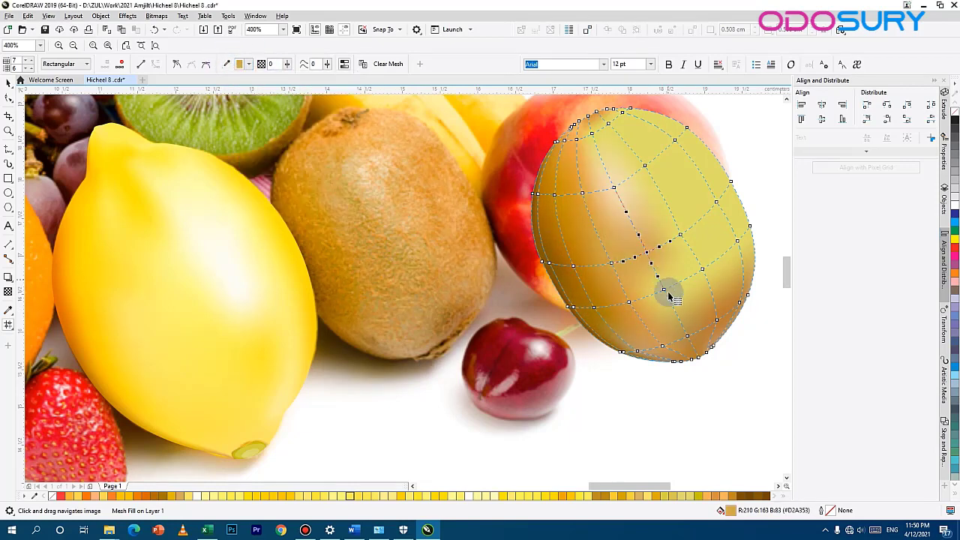
- Colour the two nodes in the lower inner part of the mesh with browns sampled from the kiwi's lower-right body
{"action": "left_click", "coordinate": [664, 290]}
{"action": "left_click", "coordinate": [226, 64]}
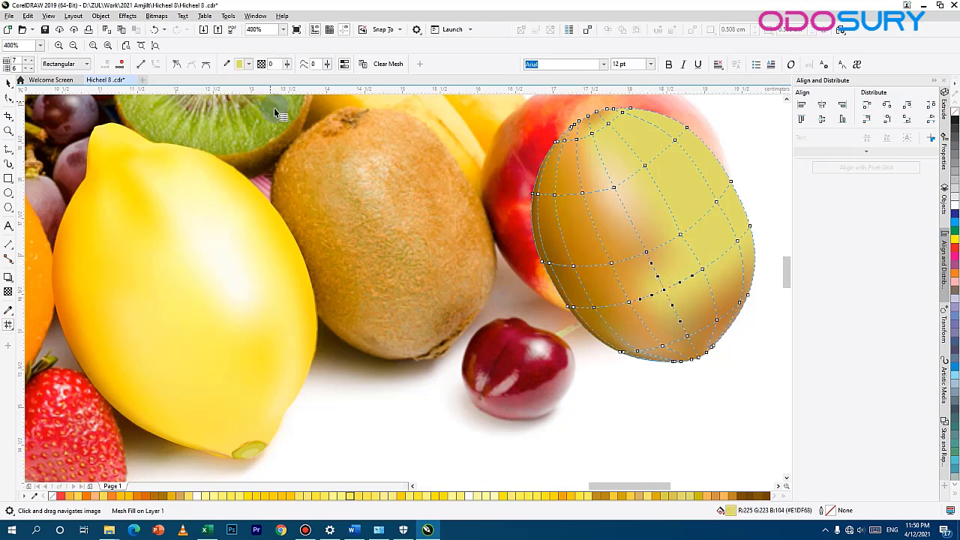
{"action": "left_click", "coordinate": [426, 288]}
{"action": "left_click", "coordinate": [702, 269]}
{"action": "left_click", "coordinate": [237, 65]}
- Nudge the node right of the mesh centre slightly outward and colour it with a tone sampled from the kiwi's right side
{"action": "left_click_drag", "start_coordinate": [680, 235], "coordinate": [686, 232]}
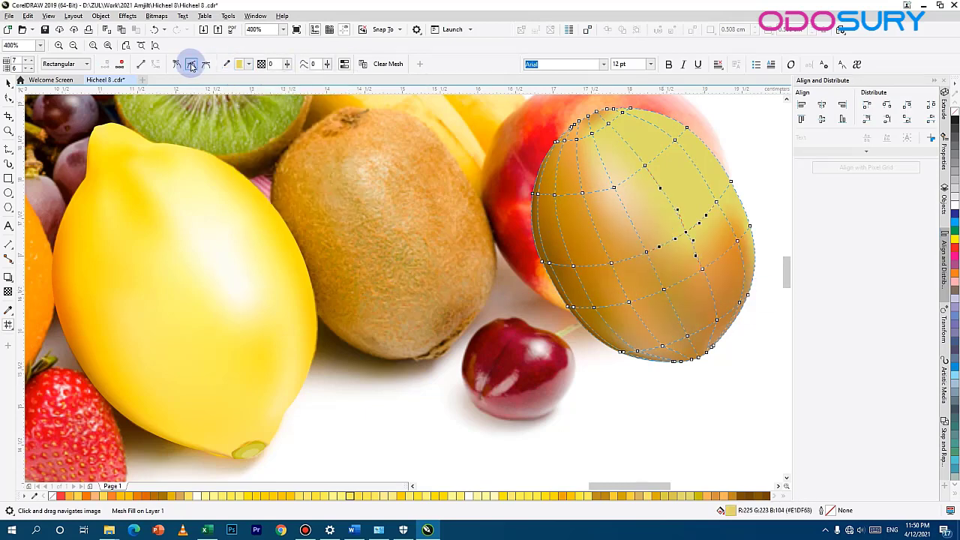
{"action": "left_click", "coordinate": [225, 64]}
{"action": "left_click", "coordinate": [450, 237]}
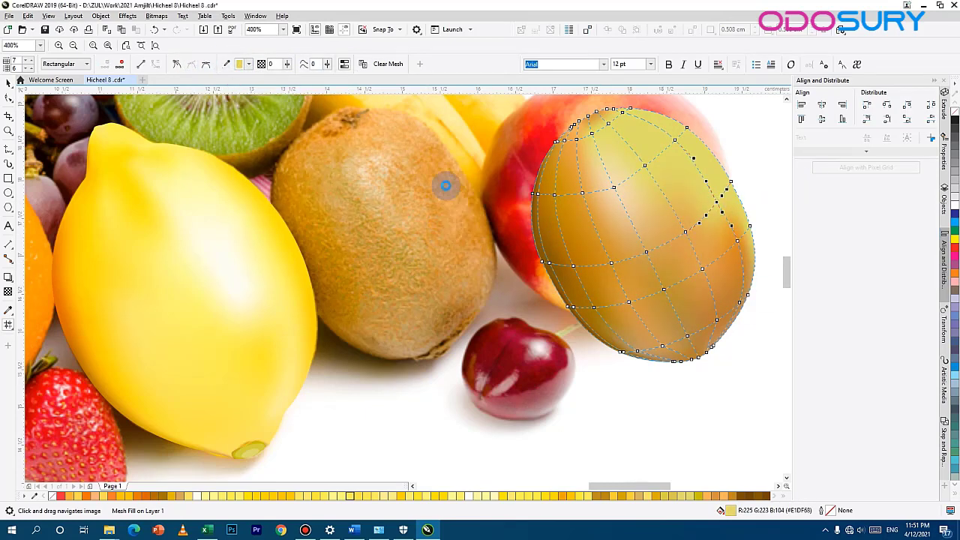
- Colour the upper inner nodes of the mesh with light orange-browns sampled from the kiwi's upper body
{"action": "left_click", "coordinate": [674, 140]}
{"action": "left_click", "coordinate": [226, 63]}
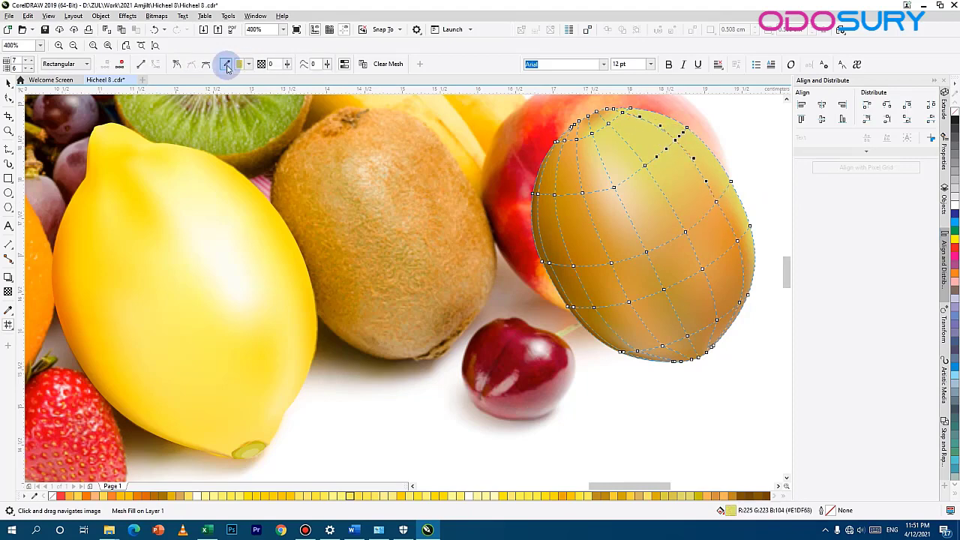
{"action": "left_click", "coordinate": [439, 155]}
{"action": "left_click", "coordinate": [645, 166]}
{"action": "left_click", "coordinate": [405, 168]}
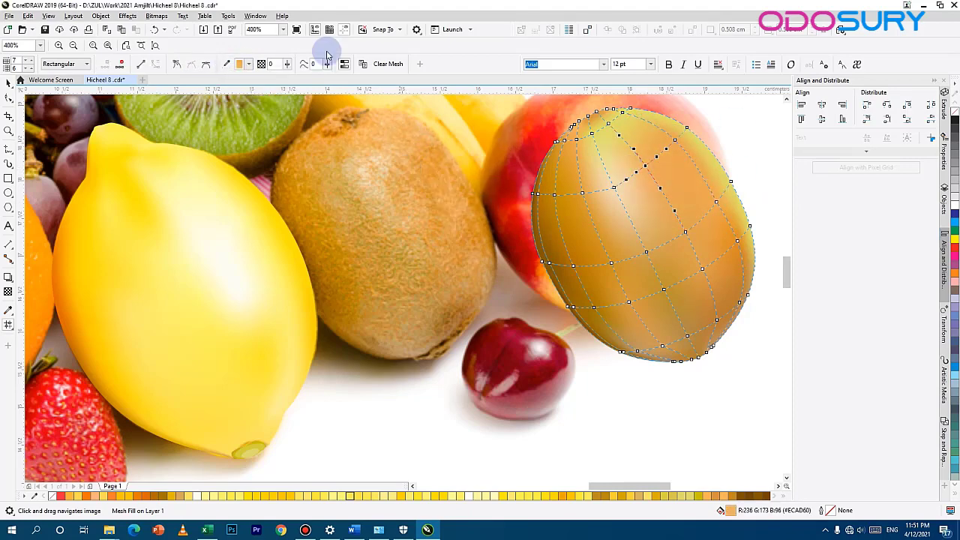
{"action": "left_click", "coordinate": [592, 133]}
{"action": "left_click", "coordinate": [226, 64]}
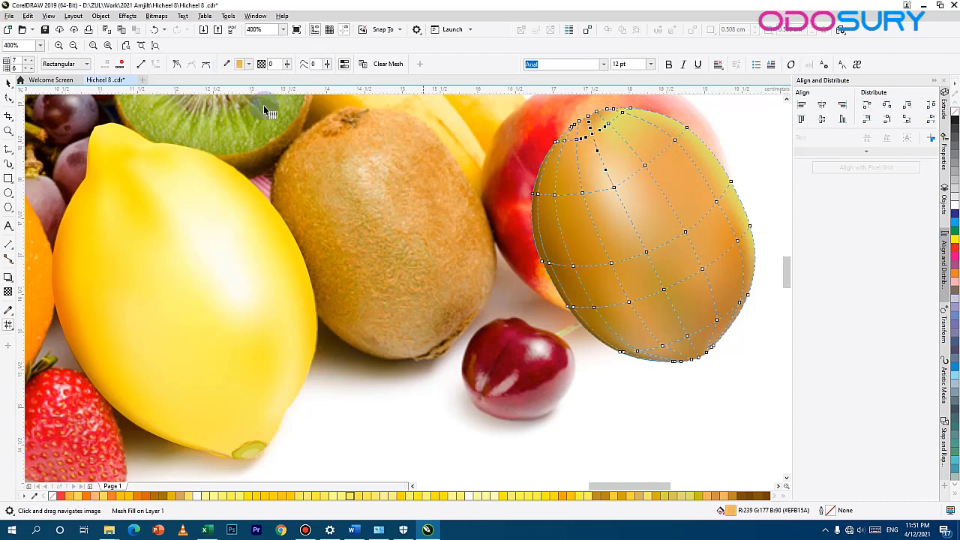
- Colour the nodes along the mesh's top edge with browns sampled from the kiwi's upper rim
{"action": "left_click", "coordinate": [623, 110]}
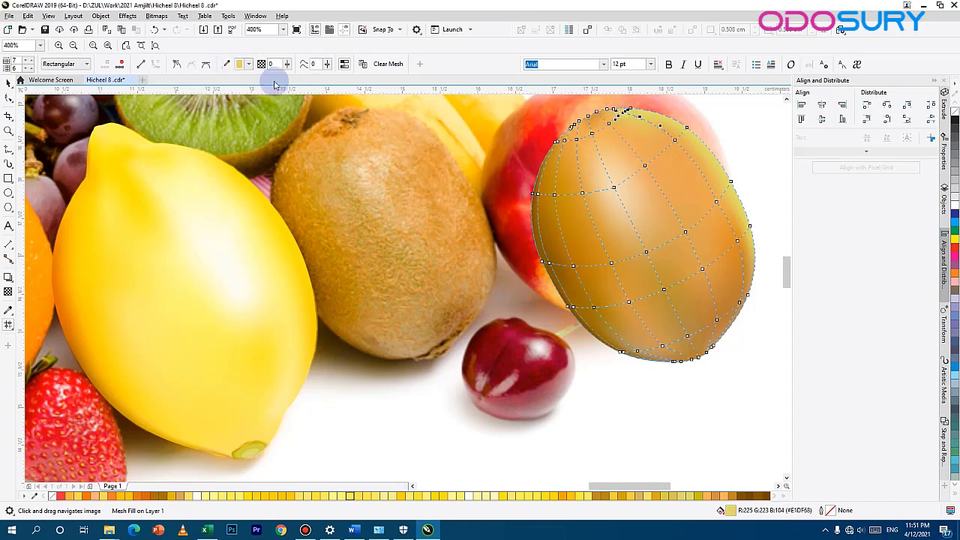
{"action": "left_click", "coordinate": [226, 64]}
{"action": "left_click", "coordinate": [398, 118]}
{"action": "left_click", "coordinate": [629, 111]}
{"action": "left_click", "coordinate": [227, 65]}
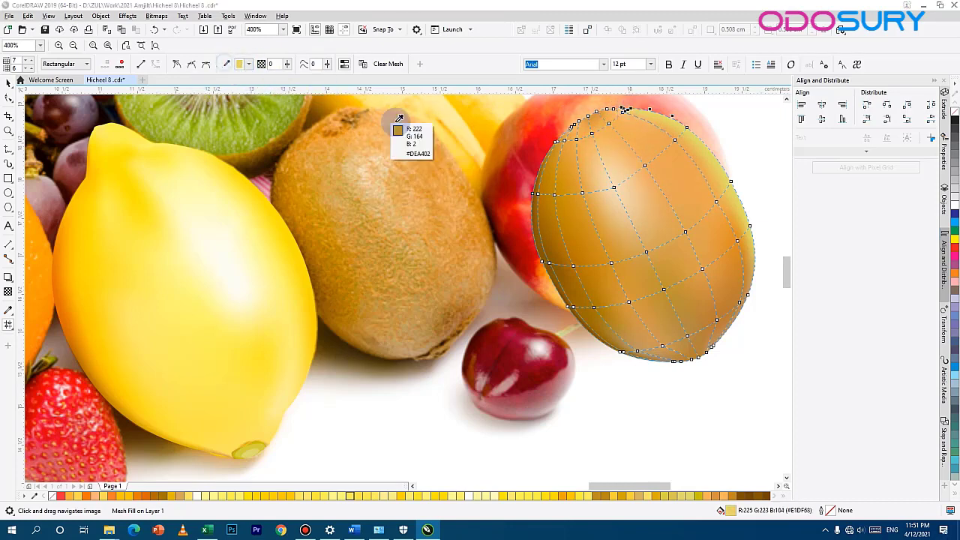
{"action": "left_click", "coordinate": [392, 116]}
- Colour the remaining nodes on the mesh's right edge with browns sampled from the kiwi's right rim, and leave mesh editing
{"action": "left_click", "coordinate": [715, 139]}
{"action": "left_click", "coordinate": [731, 182]}
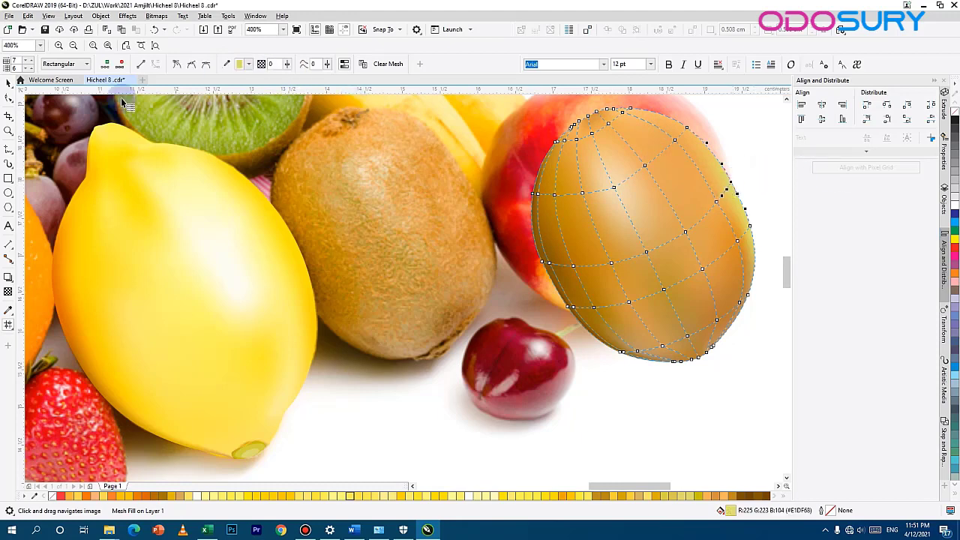
{"action": "left_click", "coordinate": [472, 185]}
{"action": "left_click", "coordinate": [751, 226]}
{"action": "left_click", "coordinate": [228, 64]}
{"action": "left_click", "coordinate": [489, 216]}
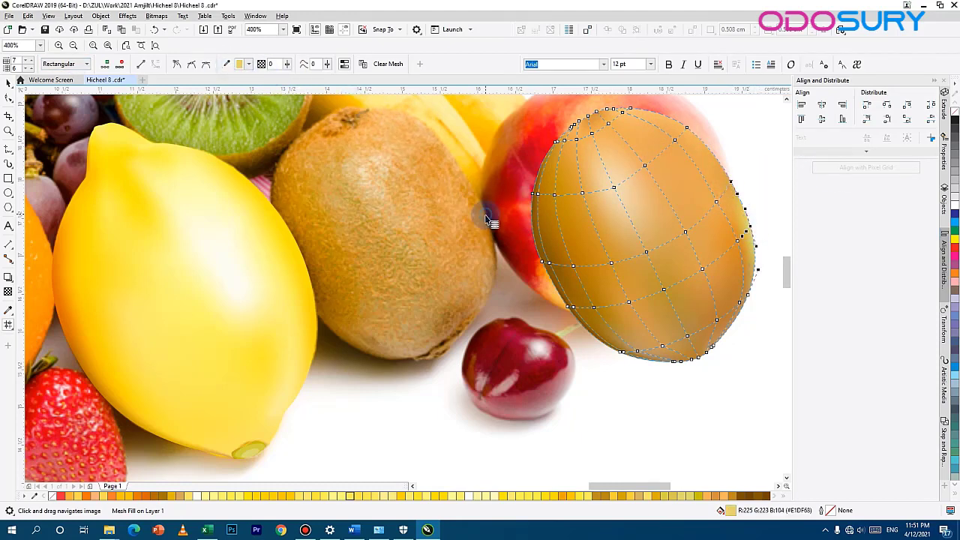
{"action": "scroll", "coordinate": [489, 322], "scroll_direction": "down", "scroll_amount": 3}
{"action": "key", "text": "space"}
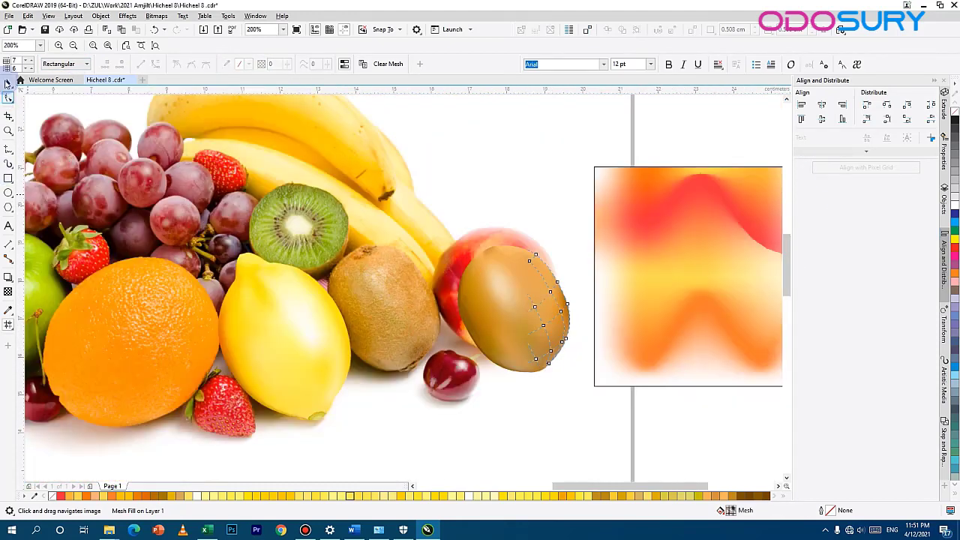
{"action": "scroll", "coordinate": [503, 318], "scroll_direction": "up", "scroll_amount": 3}
{"action": "left_click", "coordinate": [501, 317]}
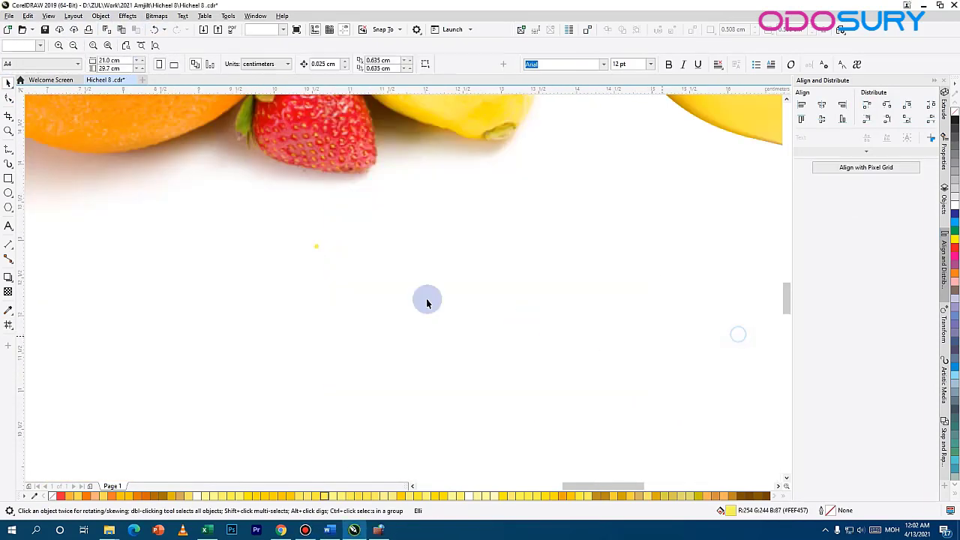
- Select the tiny yellow circle beneath the strawberry and place a copy just to the right of it
{"action": "left_click", "coordinate": [317, 247]}
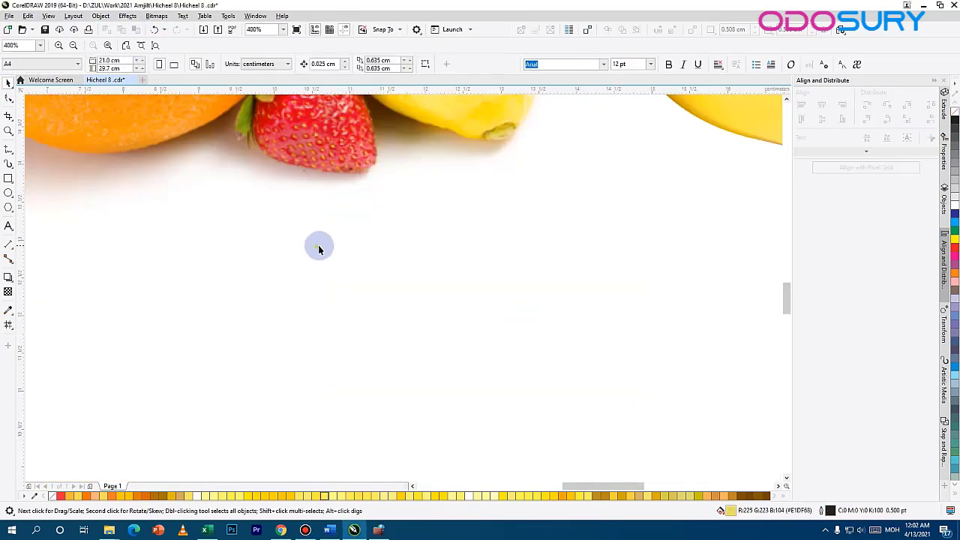
{"action": "scroll", "coordinate": [332, 252], "scroll_direction": "up", "scroll_amount": 1}
{"action": "left_click", "coordinate": [362, 266]}
{"action": "left_click_drag", "start_coordinate": [486, 180], "coordinate": [477, 381]}
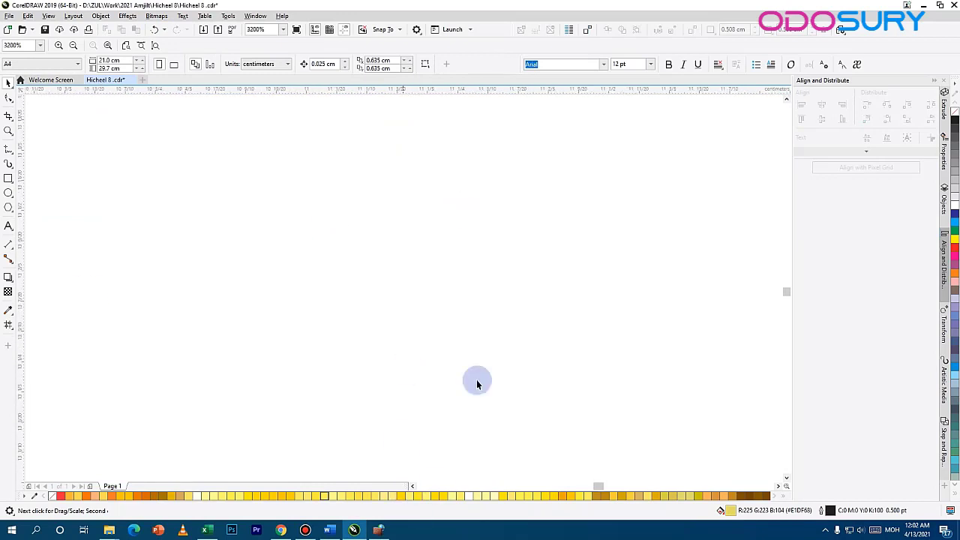
{"action": "scroll", "coordinate": [495, 318], "scroll_direction": "down", "scroll_amount": 1}
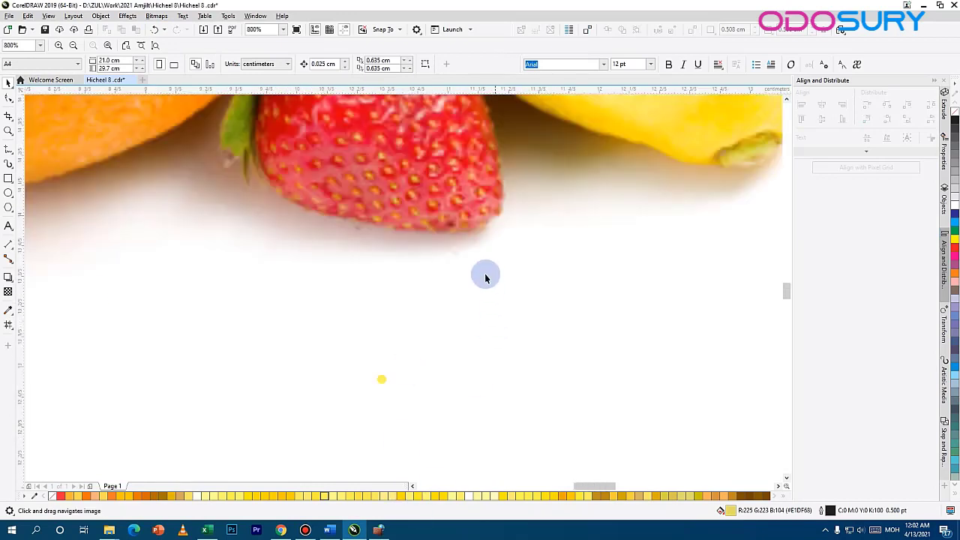
{"action": "left_click", "coordinate": [381, 382]}
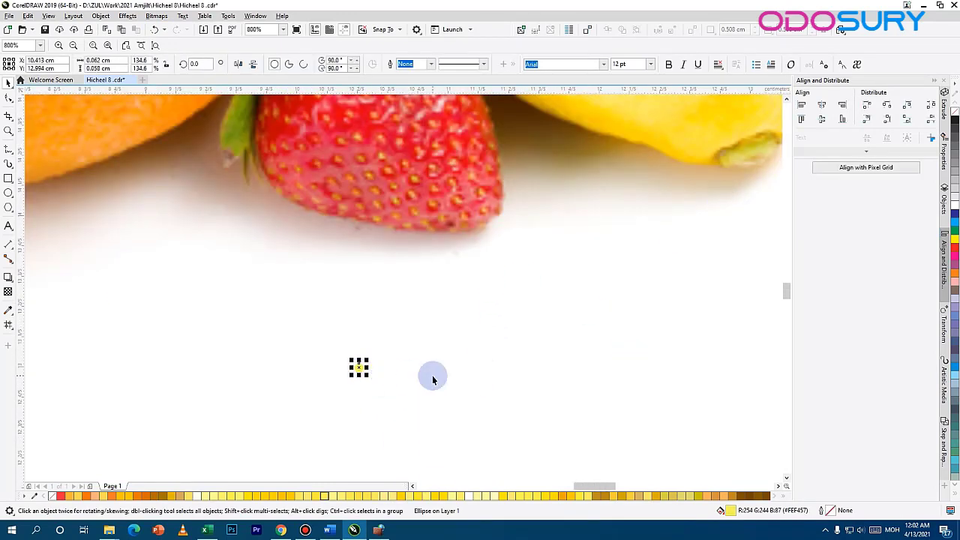
{"action": "left_click_drag", "start_coordinate": [359, 367], "coordinate": [454, 272]}
{"action": "left_click_drag", "start_coordinate": [371, 372], "coordinate": [372, 373]}
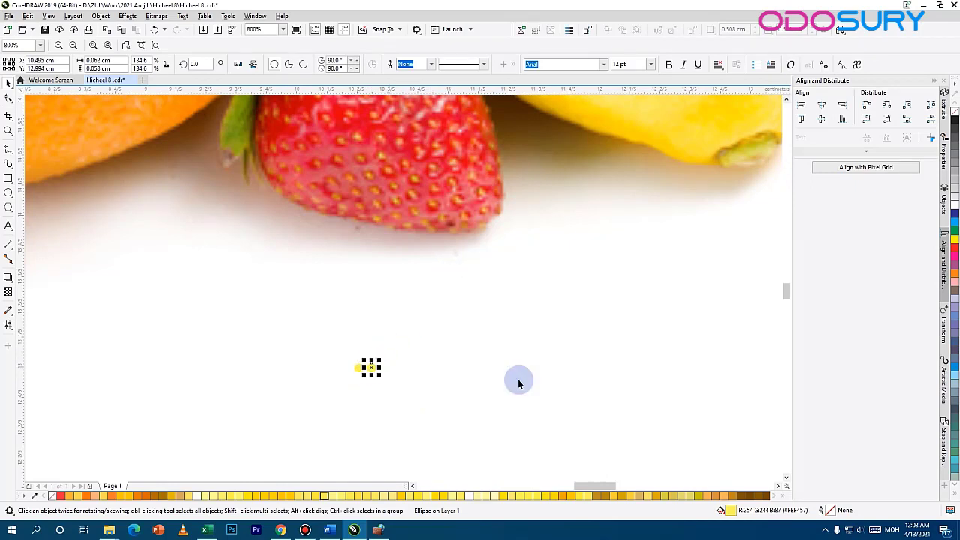
- Repeat the duplication to extend the yellow circles into a long horizontal row of evenly spaced dots
{"action": "key", "text": "ctrl+r"}
{"action": "key", "text": "ctrl+r"}
{"action": "key", "text": "ctrl+r"}
{"action": "key", "text": "ctrl+r"}
{"action": "key", "text": "ctrl+r"}
{"action": "key", "text": "ctrl+r"}
{"action": "key", "text": "ctrl+r"}
{"action": "key", "text": "ctrl+r"}
{"action": "key", "text": "ctrl+r"}
{"action": "key", "text": "ctrl+r"}
{"action": "key", "text": "ctrl+r"}
{"action": "key", "text": "ctrl+r"}
{"action": "key", "text": "ctrl+r"}
{"action": "key", "text": "ctrl+r"}
{"action": "key", "text": "ctrl+r"}
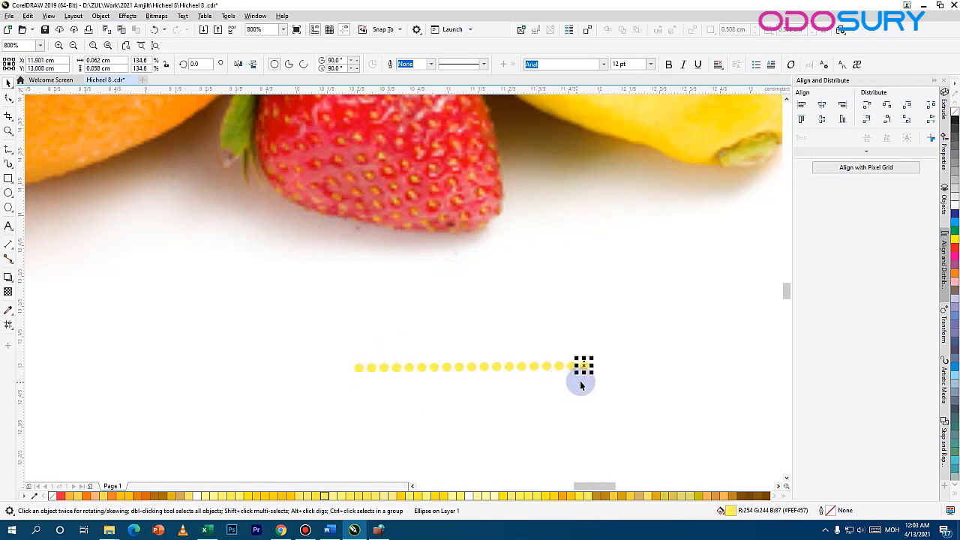
{"action": "key", "text": "ctrl+r"}
{"action": "key", "text": "ctrl+r"}
{"action": "key", "text": "ctrl+r"}
{"action": "key", "text": "ctrl+r"}
{"action": "scroll", "coordinate": [697, 371], "scroll_direction": "down", "scroll_amount": 3}
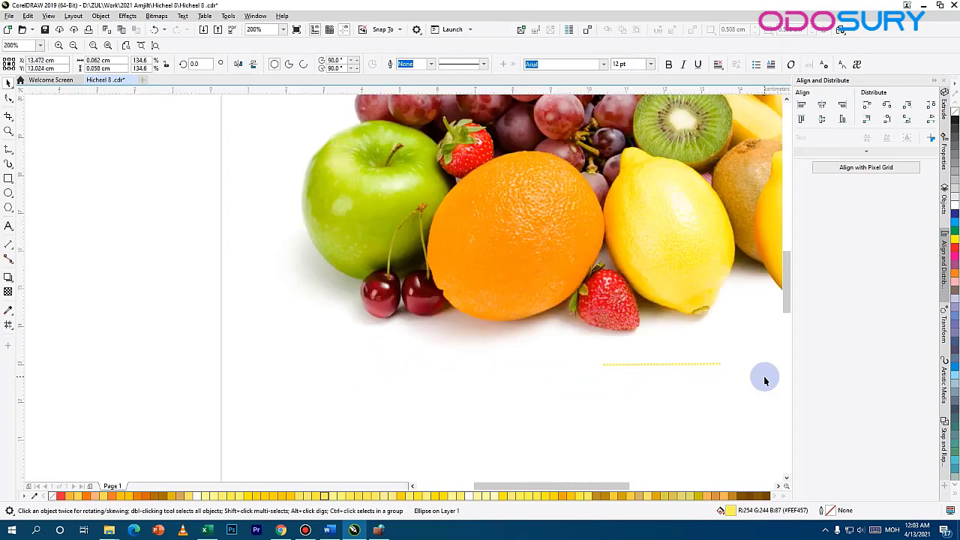
- Duplicate the row of dots below with a slight sideways offset, and place a copy of the staggered pair beneath it
{"action": "scroll", "coordinate": [735, 379], "scroll_direction": "up", "scroll_amount": 1}
{"action": "left_click_drag", "start_coordinate": [727, 375], "coordinate": [523, 350]}
{"action": "left_click_drag", "start_coordinate": [598, 358], "coordinate": [223, 301]}
{"action": "left_click_drag", "start_coordinate": [465, 332], "coordinate": [378, 361]}
{"action": "key", "text": "ctrl+r"}
{"action": "scroll", "coordinate": [578, 323], "scroll_direction": "down", "scroll_amount": 1}
{"action": "mouse_move", "coordinate": [526, 331]}
{"action": "left_mouse_down"}
{"action": "mouse_move", "coordinate": [547, 306]}
{"action": "mouse_move", "coordinate": [536, 343]}
{"action": "mouse_move", "coordinate": [520, 342]}
{"action": "left_mouse_up"}
{"action": "scroll", "coordinate": [515, 315], "scroll_direction": "up", "scroll_amount": 3}
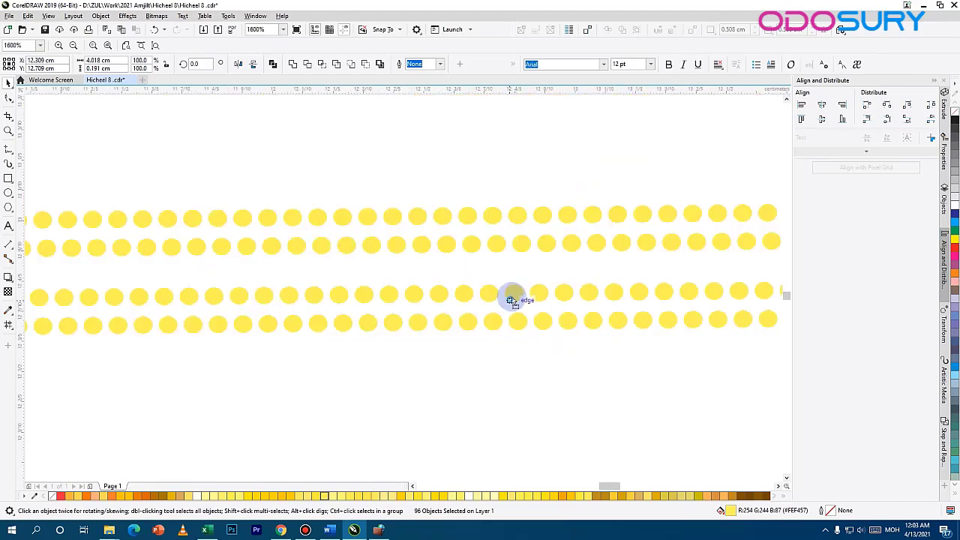
- Repeat the duplication of the staggered rows downward until they form a roughly square field of dots
{"action": "scroll", "coordinate": [515, 289], "scroll_direction": "down", "scroll_amount": 2}
{"action": "key", "text": "ctrl+r"}
{"action": "key", "text": "ctrl+r"}
{"action": "key", "text": "ctrl+r"}
{"action": "key", "text": "ctrl+r"}
{"action": "key", "text": "ctrl+r"}
{"action": "key", "text": "ctrl+r"}
{"action": "key", "text": "ctrl+r"}
{"action": "key", "text": "ctrl+r"}
{"action": "key", "text": "ctrl+r"}
{"action": "key", "text": "ctrl+r"}
{"action": "key", "text": "ctrl+r"}
{"action": "key", "text": "ctrl+r"}
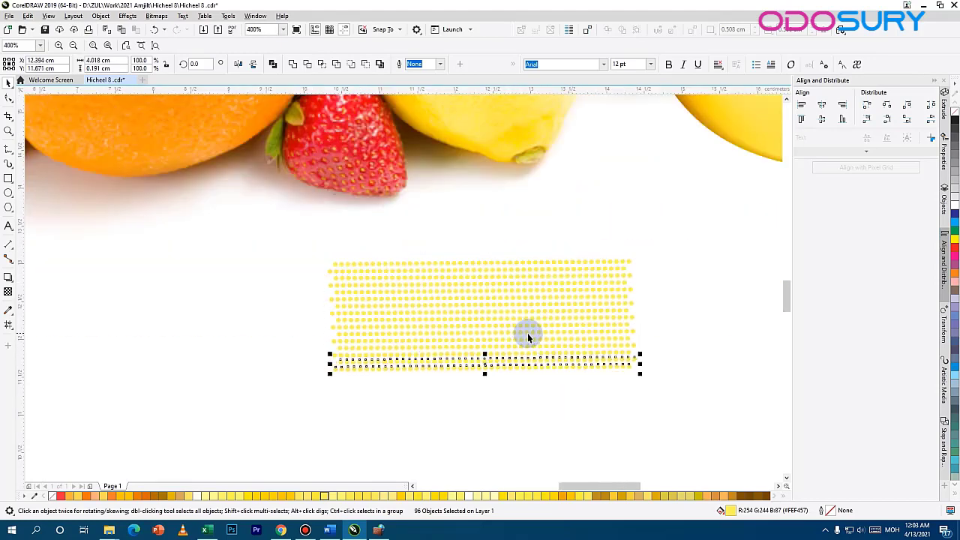
{"action": "scroll", "coordinate": [598, 337], "scroll_direction": "down", "scroll_amount": 2}
{"action": "key", "text": "ctrl+r"}
{"action": "key", "text": "ctrl+r"}
{"action": "key", "text": "ctrl+r"}
{"action": "key", "text": "ctrl+r"}
{"action": "key", "text": "ctrl+r"}
{"action": "key", "text": "ctrl+r"}
{"action": "key", "text": "ctrl+r"}
{"action": "key", "text": "ctrl+r"}
{"action": "key", "text": "ctrl+r"}
{"action": "key", "text": "ctrl+r"}
{"action": "key", "text": "ctrl+r"}
{"action": "key", "text": "ctrl+r"}
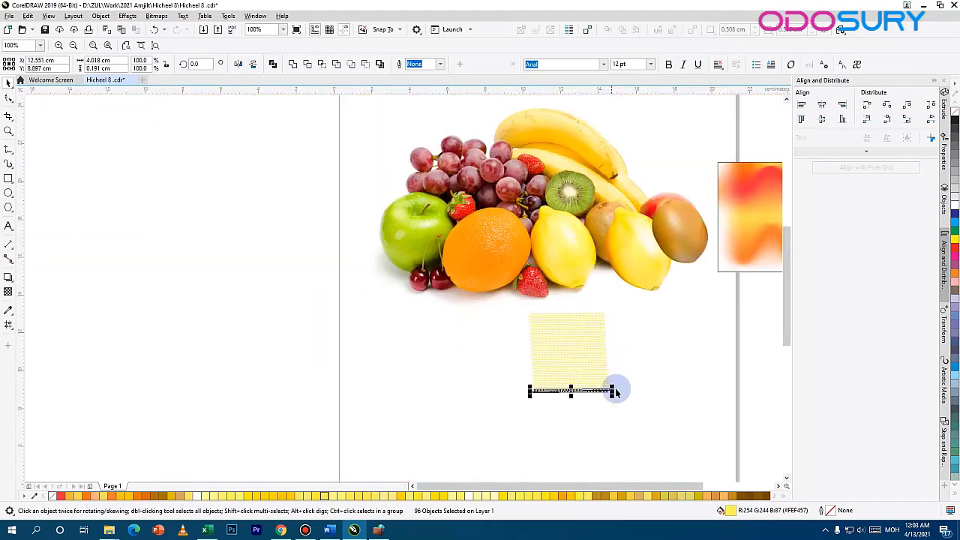
- Select all the yellow dots of the pattern and group them
{"action": "scroll", "coordinate": [618, 388], "scroll_direction": "up", "scroll_amount": 1}
{"action": "left_click_drag", "start_coordinate": [623, 219], "coordinate": [432, 422]}
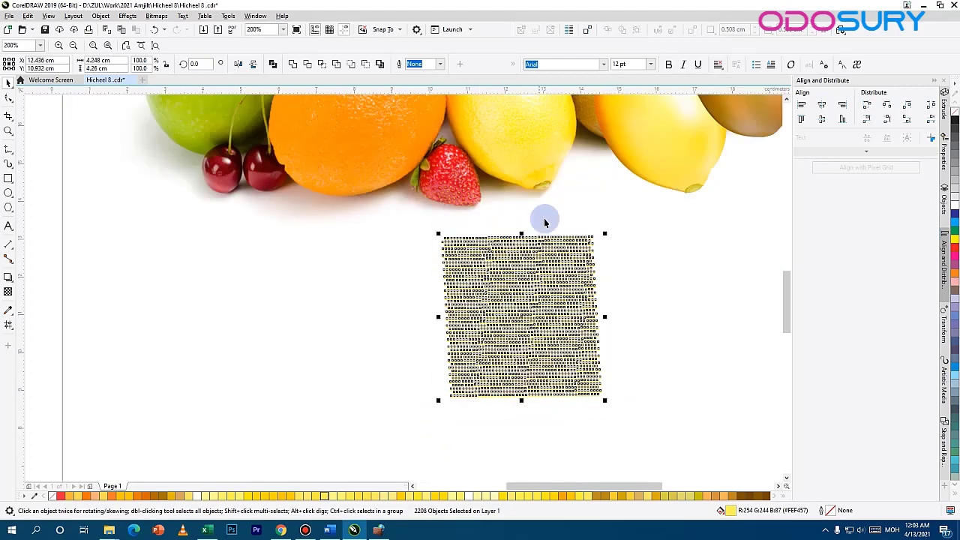
{"action": "key", "text": "ctrl+g"}
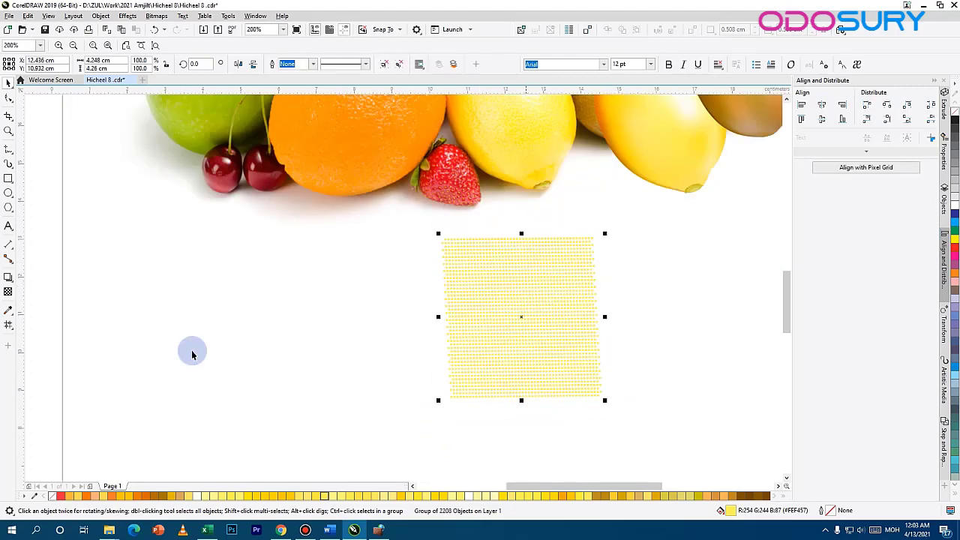
- Apply the Envelope tool to the dot group and pull the right side of its envelope inward
{"action": "left_click", "coordinate": [9, 277]}
{"action": "right_click", "coordinate": [9, 277]}
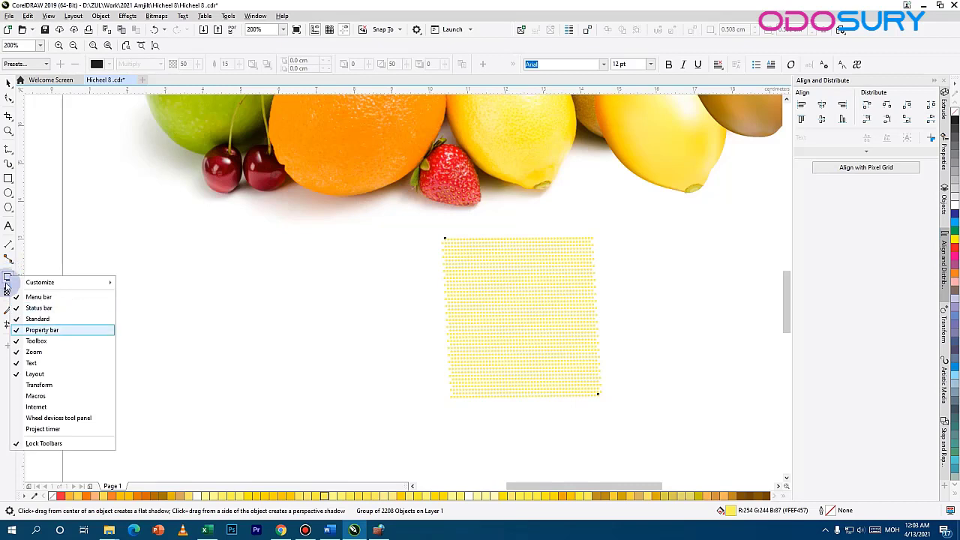
{"action": "left_click", "coordinate": [8, 277]}
{"action": "left_click", "coordinate": [36, 321]}
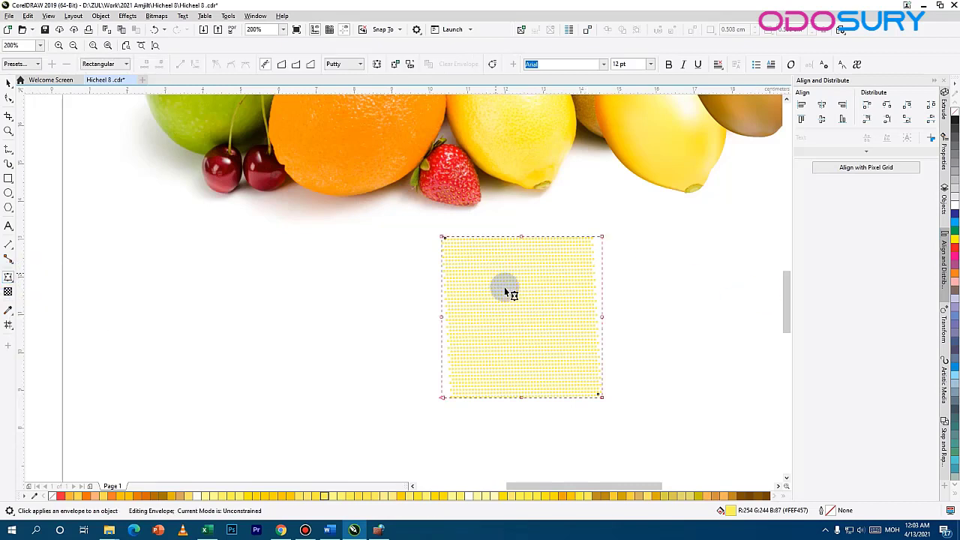
{"action": "left_click_drag", "start_coordinate": [602, 321], "coordinate": [518, 315]}
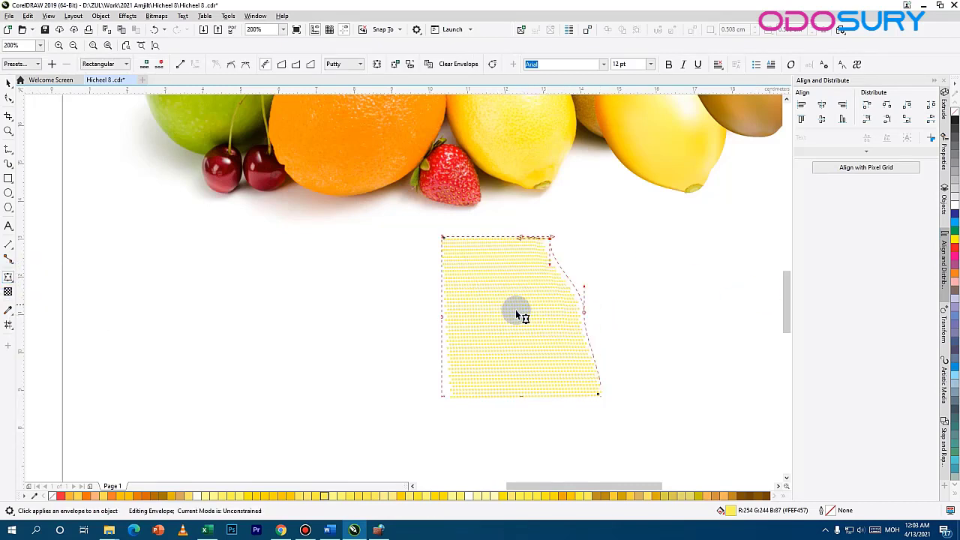
- Move the dot group over the lemon in the photo and enlarge it to 103.2% to cover the fruit
{"action": "key", "text": "space"}
{"action": "left_click_drag", "start_coordinate": [530, 350], "coordinate": [514, 231]}
{"action": "left_click_drag", "start_coordinate": [551, 217], "coordinate": [437, 349]}
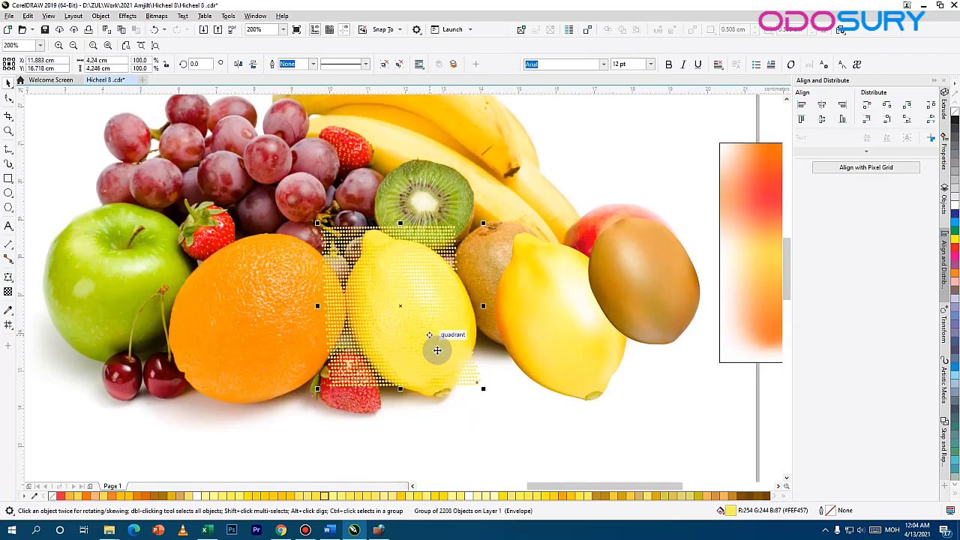
{"action": "key", "text": "Down"}
{"action": "key", "text": "Down"}
{"action": "left_click", "coordinate": [429, 264]}
{"action": "left_click", "coordinate": [418, 240]}
{"action": "left_click_drag", "start_coordinate": [485, 228], "coordinate": [490, 223]}
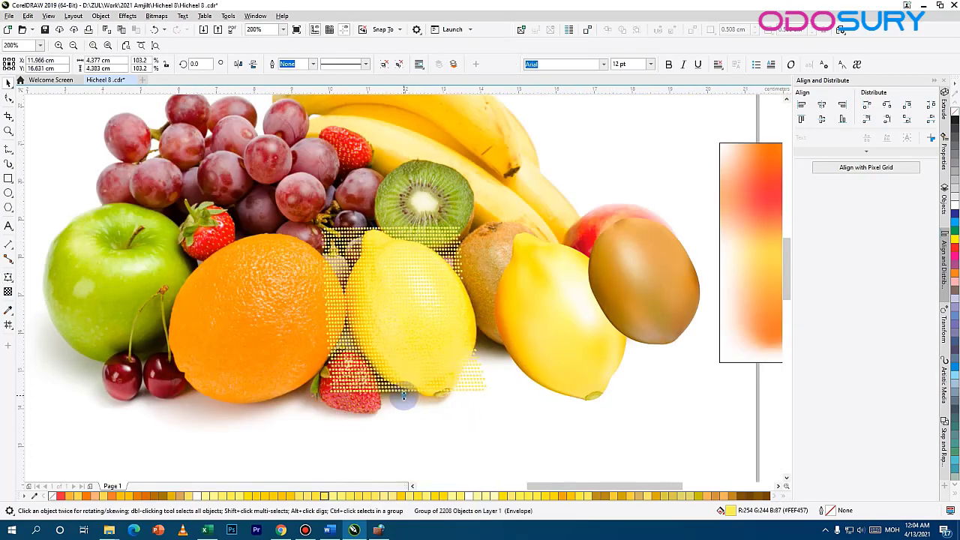
- Reshape the upper part of the dot group's envelope to follow the lemon's tip and shoulders
{"action": "key", "text": "space"}
{"action": "scroll", "coordinate": [378, 236], "scroll_direction": "up", "scroll_amount": 4}
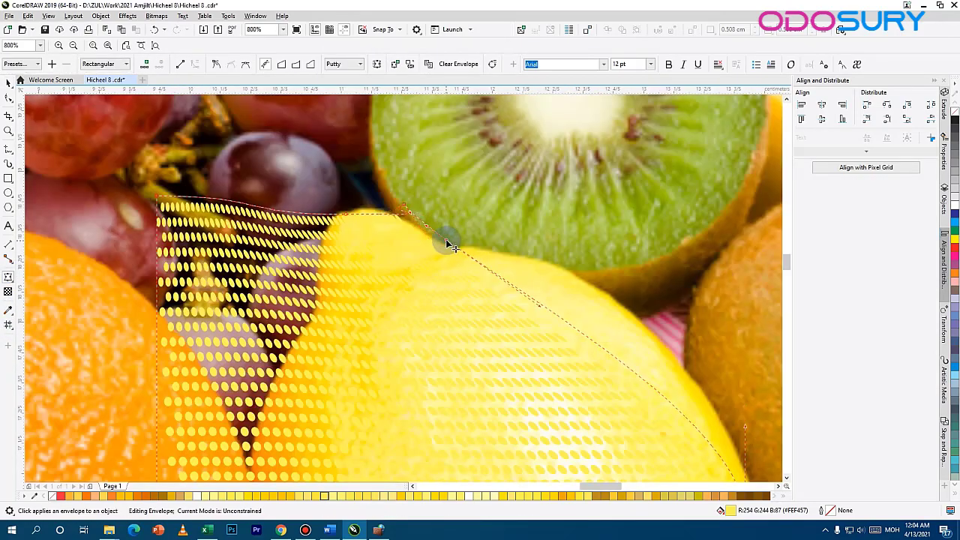
{"action": "left_click_drag", "start_coordinate": [391, 215], "coordinate": [454, 255]}
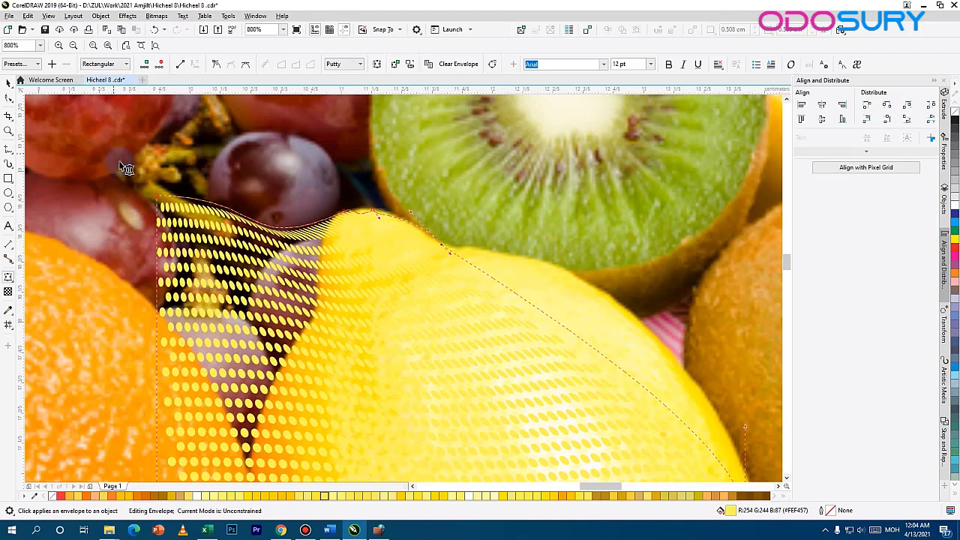
{"action": "left_click_drag", "start_coordinate": [347, 246], "coordinate": [263, 254]}
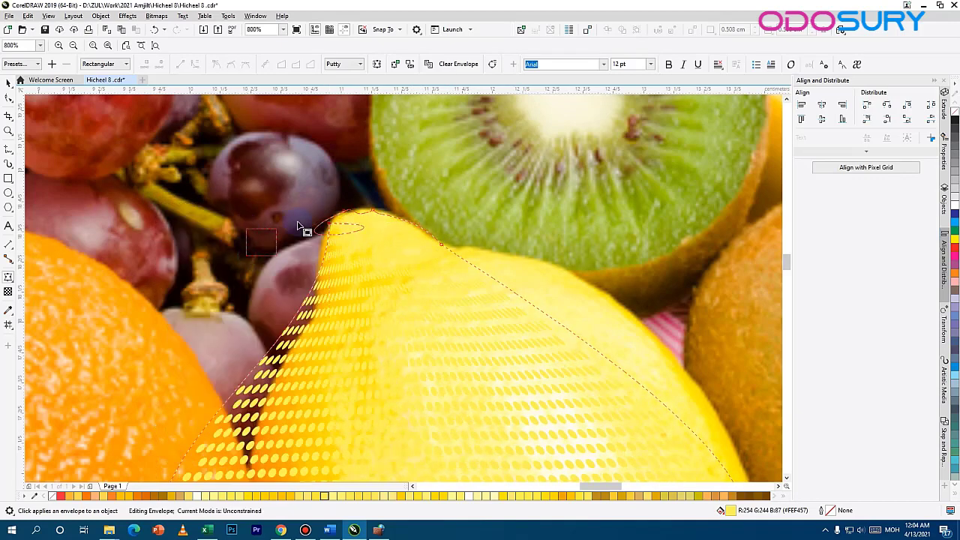
{"action": "left_click_drag", "start_coordinate": [334, 227], "coordinate": [336, 218]}
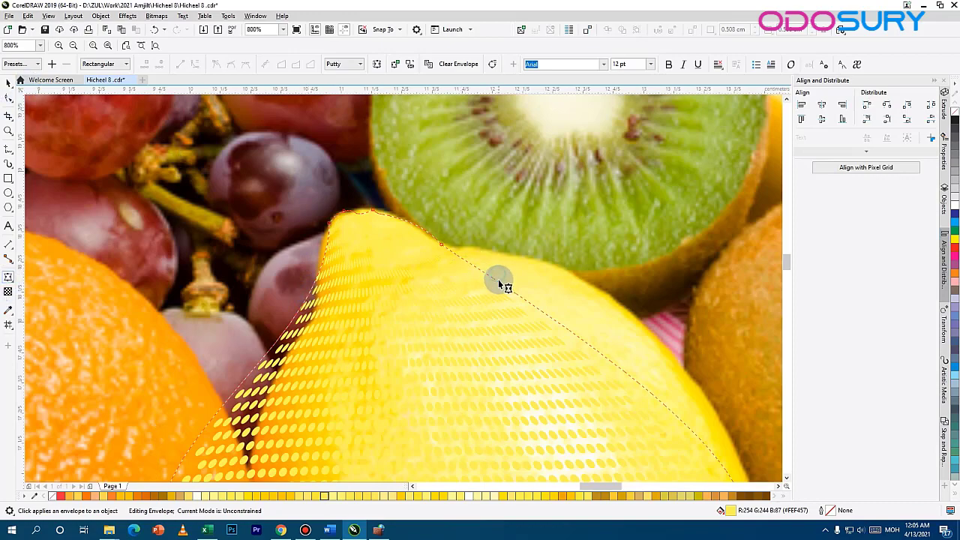
- Pull the left side of the dot group's envelope inward and curve it along the lemon's left edge
{"action": "scroll", "coordinate": [469, 305], "scroll_direction": "down", "scroll_amount": 3}
{"action": "key", "text": "space"}
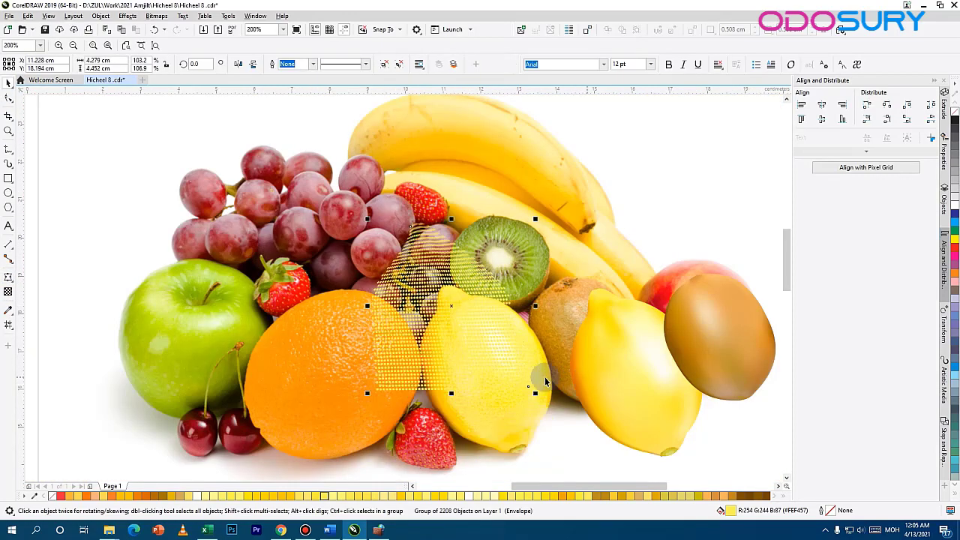
{"action": "left_click", "coordinate": [8, 276]}
{"action": "scroll", "coordinate": [365, 350], "scroll_direction": "up", "scroll_amount": 2}
{"action": "scroll", "coordinate": [385, 330], "scroll_direction": "down", "scroll_amount": 1}
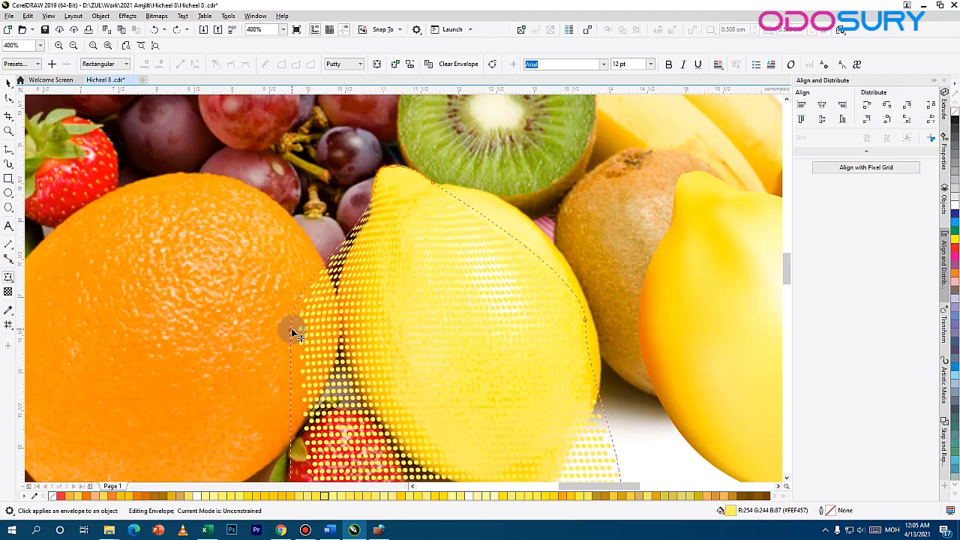
{"action": "left_click_drag", "start_coordinate": [299, 333], "coordinate": [339, 315]}
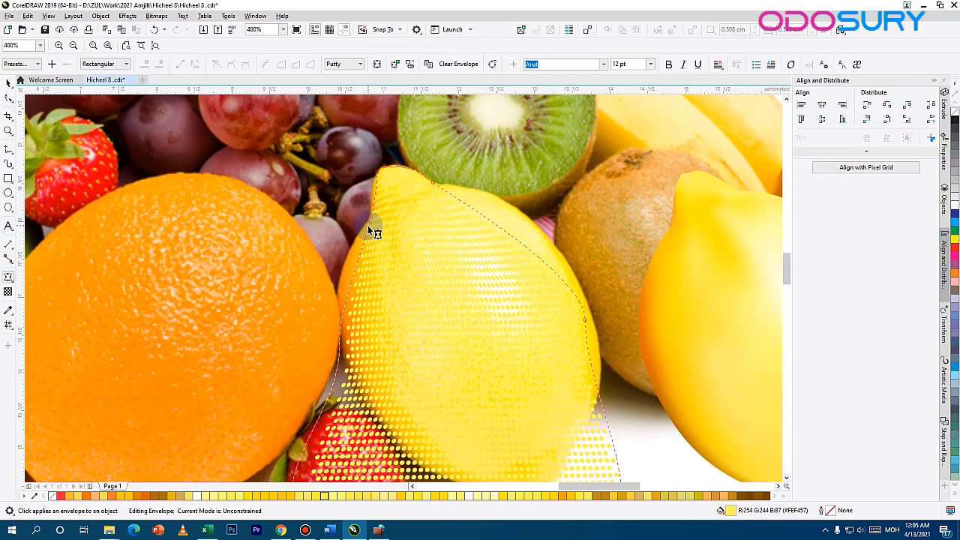
{"action": "scroll", "coordinate": [369, 223], "scroll_direction": "up", "scroll_amount": 1}
{"action": "right_click", "coordinate": [369, 223]}
{"action": "left_click", "coordinate": [312, 436]}
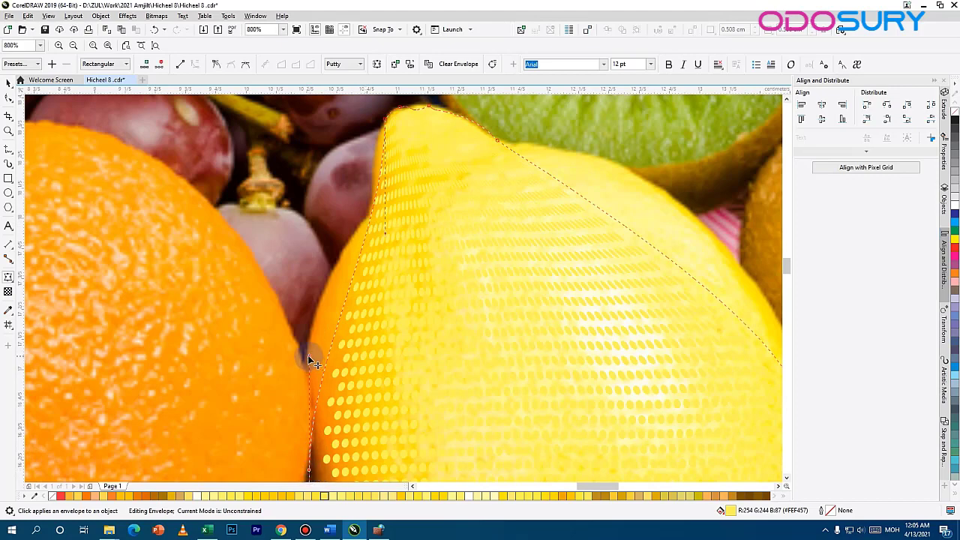
{"action": "left_click_drag", "start_coordinate": [308, 356], "coordinate": [294, 328]}
- Move the envelope's lower-left corner to the lemon's base and curve the adjoining edges along its lower outline
{"action": "scroll", "coordinate": [308, 367], "scroll_direction": "down", "scroll_amount": 1}
{"action": "left_click_drag", "start_coordinate": [326, 379], "coordinate": [298, 213]}
{"action": "left_click_drag", "start_coordinate": [198, 417], "coordinate": [433, 393]}
{"action": "left_click", "coordinate": [385, 402]}
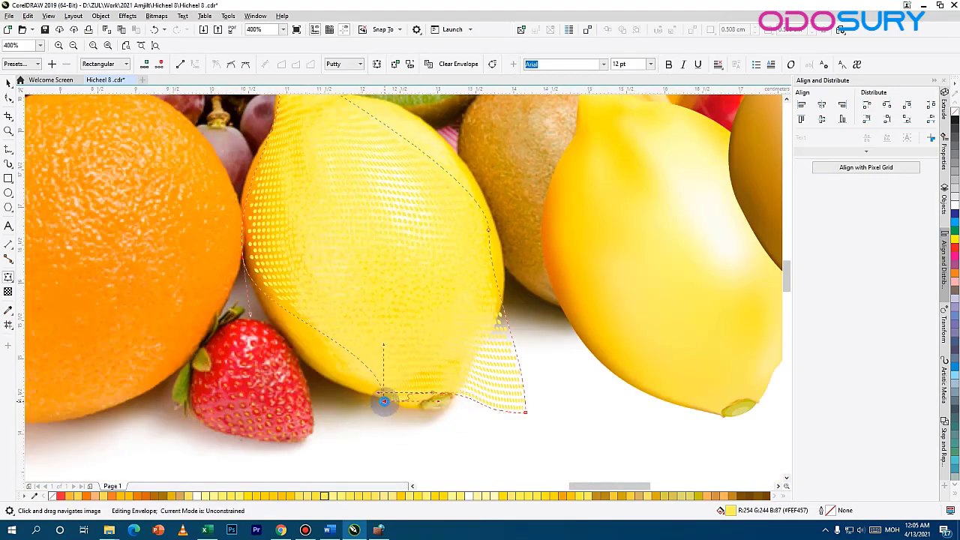
{"action": "left_click_drag", "start_coordinate": [385, 349], "coordinate": [310, 387]}
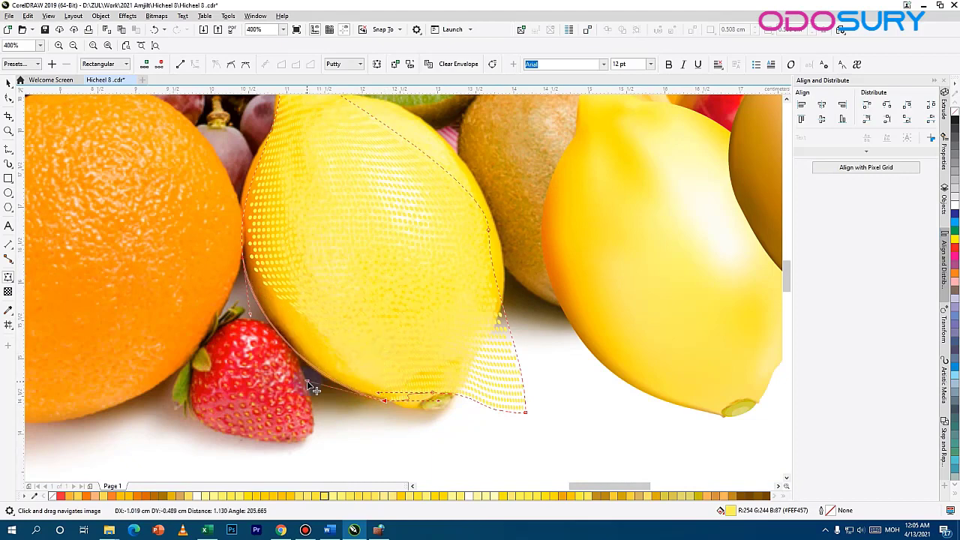
{"action": "left_click", "coordinate": [439, 396]}
{"action": "left_click_drag", "start_coordinate": [430, 382], "coordinate": [419, 388]}
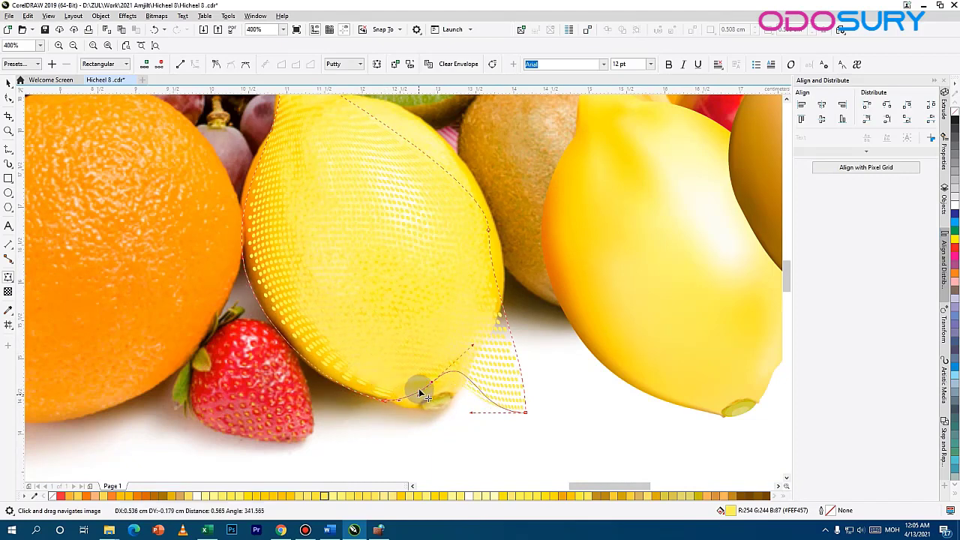
- Fit the lower-right corner and right side of the dot group's envelope to the lemon's outline
{"action": "left_click_drag", "start_coordinate": [523, 411], "coordinate": [458, 391]}
{"action": "left_click_drag", "start_coordinate": [456, 335], "coordinate": [446, 378]}
{"action": "left_click_drag", "start_coordinate": [488, 228], "coordinate": [523, 274]}
{"action": "scroll", "coordinate": [453, 281], "scroll_direction": "up", "scroll_amount": 3}
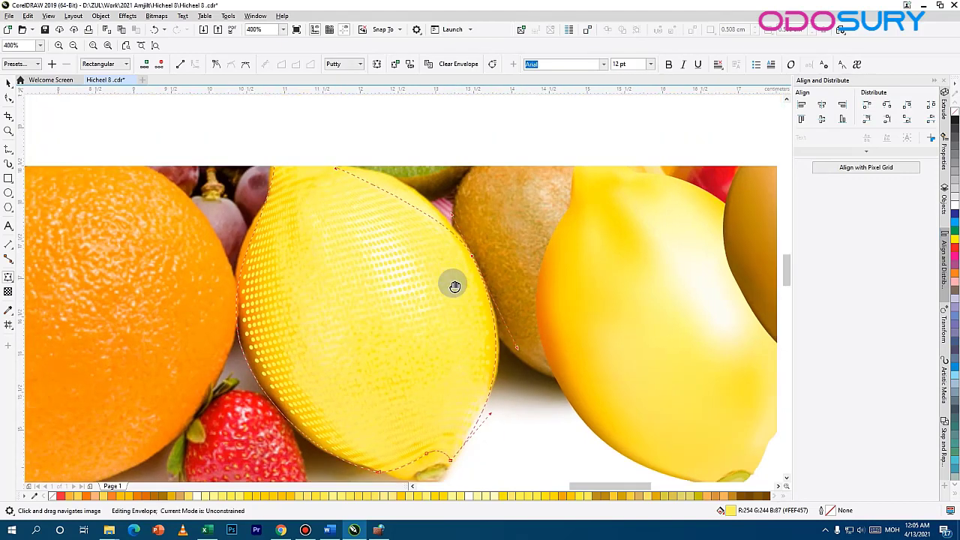
{"action": "left_click_drag", "start_coordinate": [417, 182], "coordinate": [418, 174]}
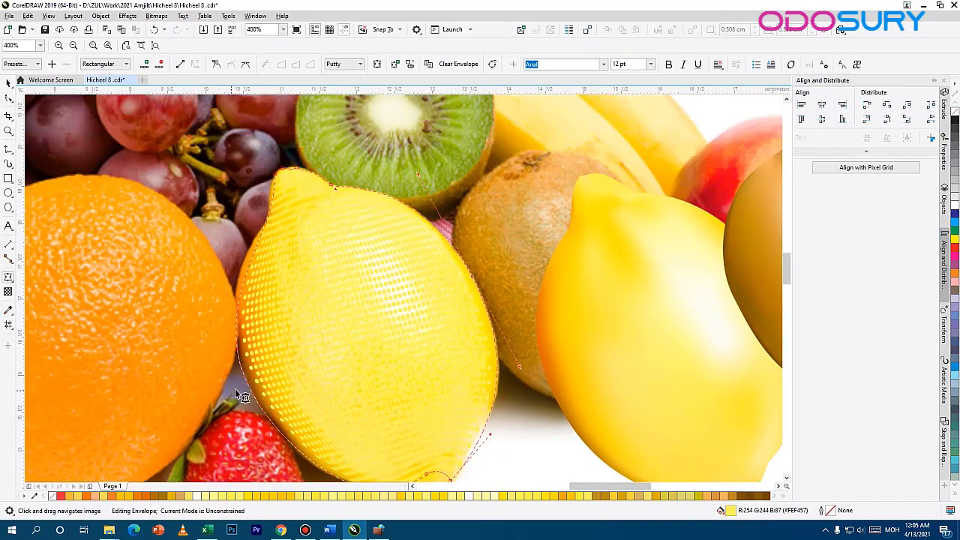
{"action": "left_click_drag", "start_coordinate": [226, 352], "coordinate": [231, 349]}
- Move the enveloped dot group from the photo's lemon onto the mesh-filled lemon and align it with the fruit
{"action": "left_click", "coordinate": [537, 150]}
{"action": "left_click", "coordinate": [10, 82]}
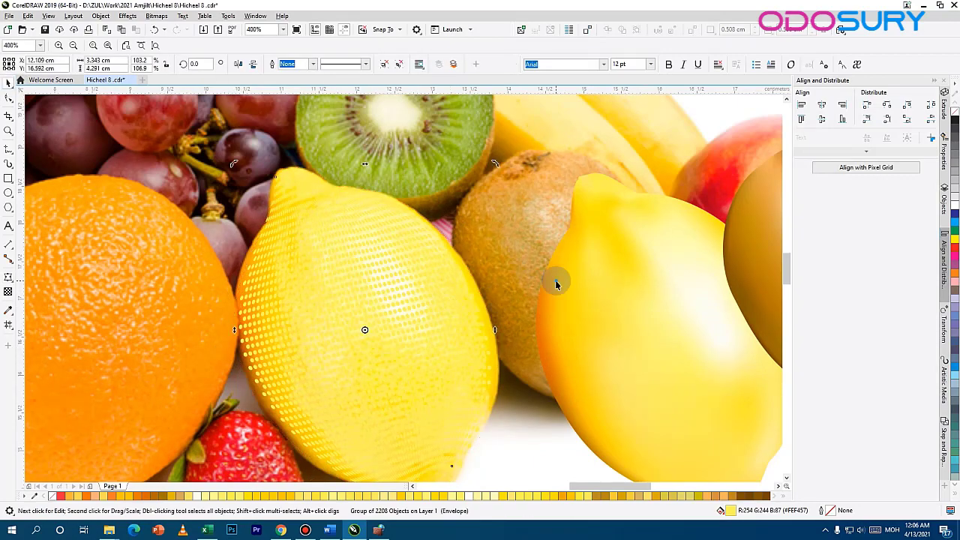
{"action": "scroll", "coordinate": [556, 280], "scroll_direction": "down", "scroll_amount": 2}
{"action": "left_click", "coordinate": [555, 324]}
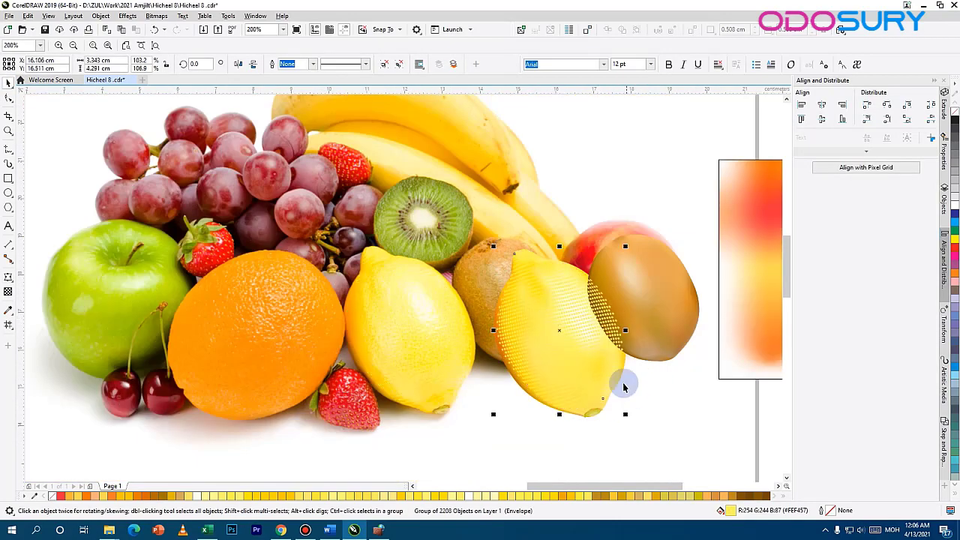
{"action": "left_click_drag", "start_coordinate": [486, 266], "coordinate": [485, 267]}
{"action": "left_click_drag", "start_coordinate": [543, 343], "coordinate": [409, 361]}
{"action": "key", "text": "ctrl+z"}
- Convert the dot group on the mesh-filled lemon to a 300 dpi CMYK bitmap
{"action": "left_click", "coordinate": [156, 15]}
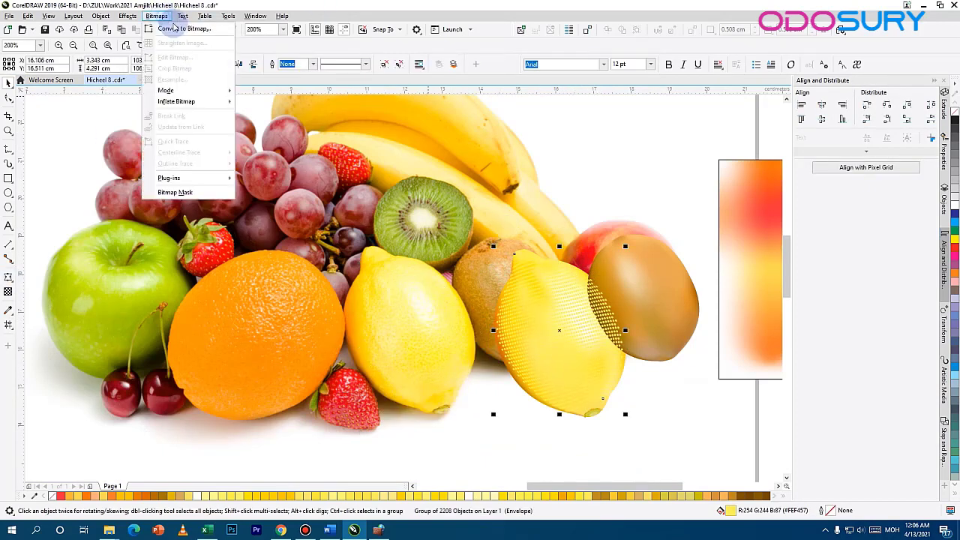
{"action": "left_click", "coordinate": [180, 24]}
{"action": "left_click", "coordinate": [488, 317]}
- Try a linear fountain transparency across the dot bitmap and adjust its direction
{"action": "left_click", "coordinate": [8, 292]}
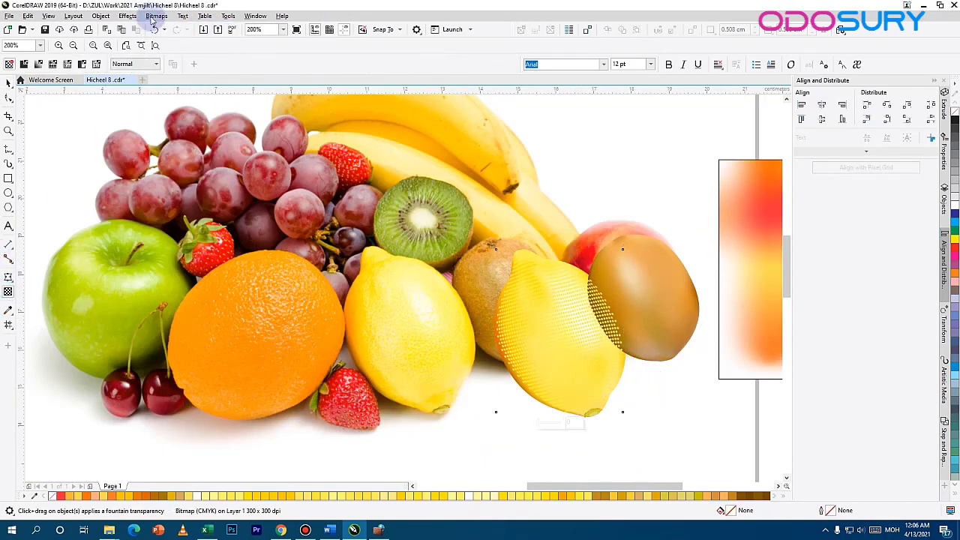
{"action": "left_click", "coordinate": [38, 64]}
{"action": "left_click_drag", "start_coordinate": [496, 331], "coordinate": [500, 376]}
{"action": "left_click_drag", "start_coordinate": [617, 334], "coordinate": [673, 320]}
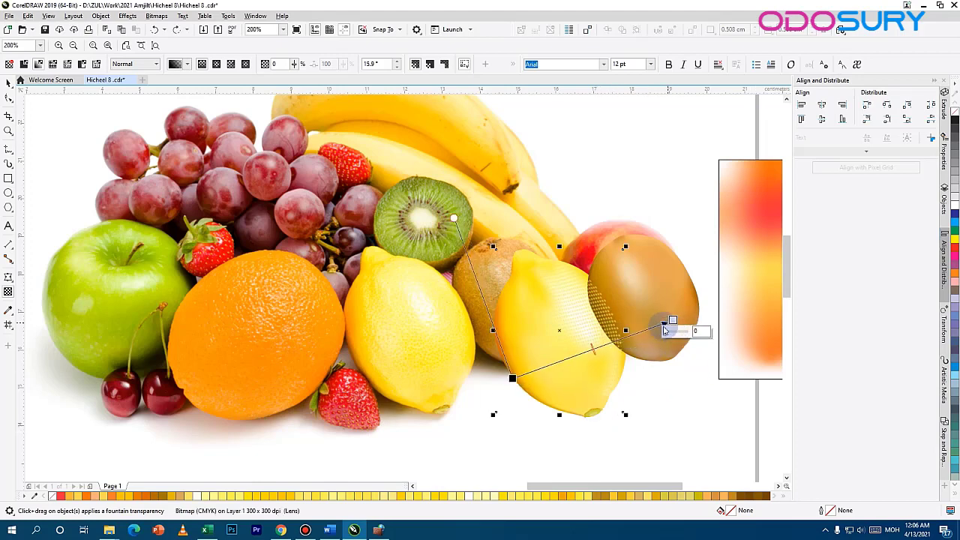
{"action": "left_click", "coordinate": [655, 330]}
{"action": "key", "text": "ctrl+z"}
{"action": "left_click_drag", "start_coordinate": [664, 322], "coordinate": [688, 383]}
- Apply a uniform transparency of 50 to the dot bitmap with the Color Burn merge mode
{"action": "left_click", "coordinate": [23, 65]}
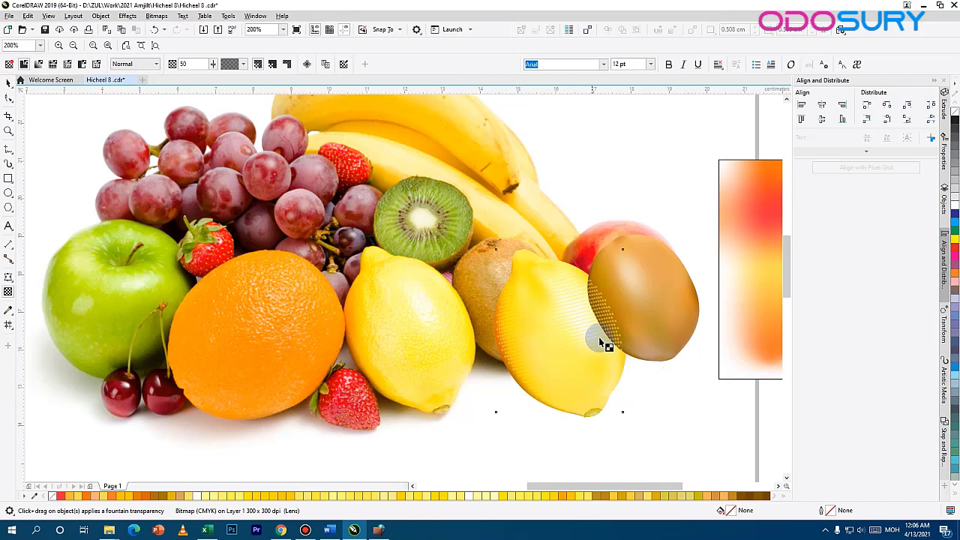
{"action": "left_click", "coordinate": [152, 64]}
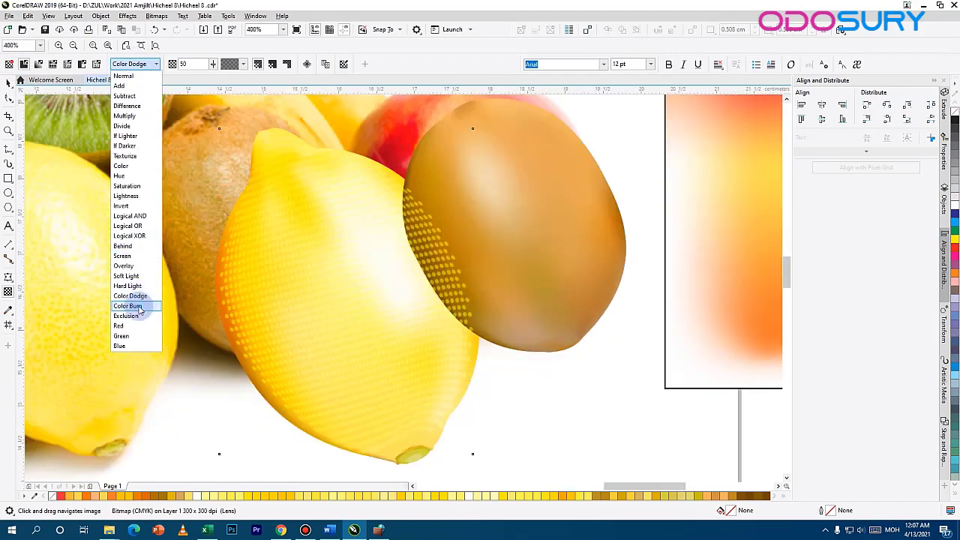
{"action": "left_click", "coordinate": [137, 306]}
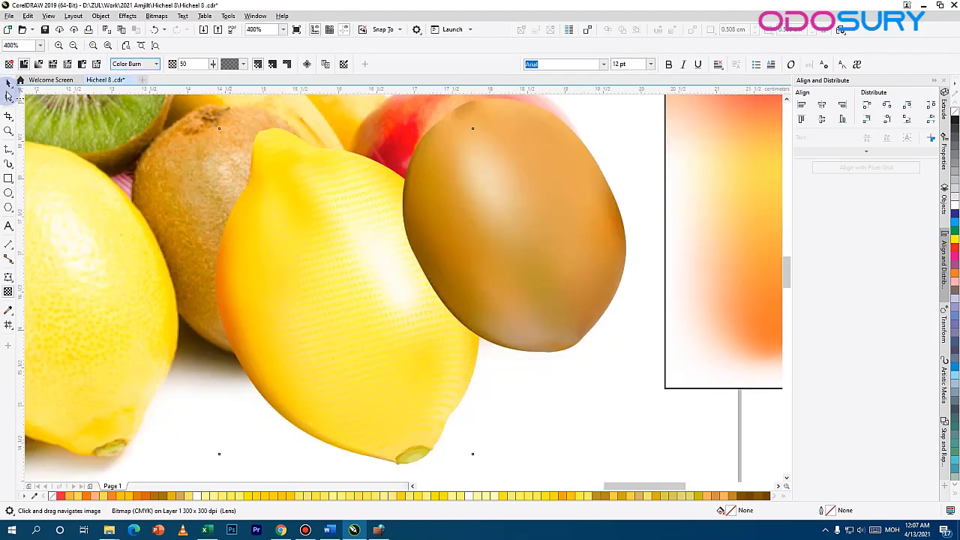
- Group the mesh-filled lemon with its dot bitmap and move the group over the lemon in the photo
{"action": "key", "text": "space"}
{"action": "scroll", "coordinate": [467, 387], "scroll_direction": "down", "scroll_amount": 2}
{"action": "left_click_drag", "start_coordinate": [319, 255], "coordinate": [322, 258]}
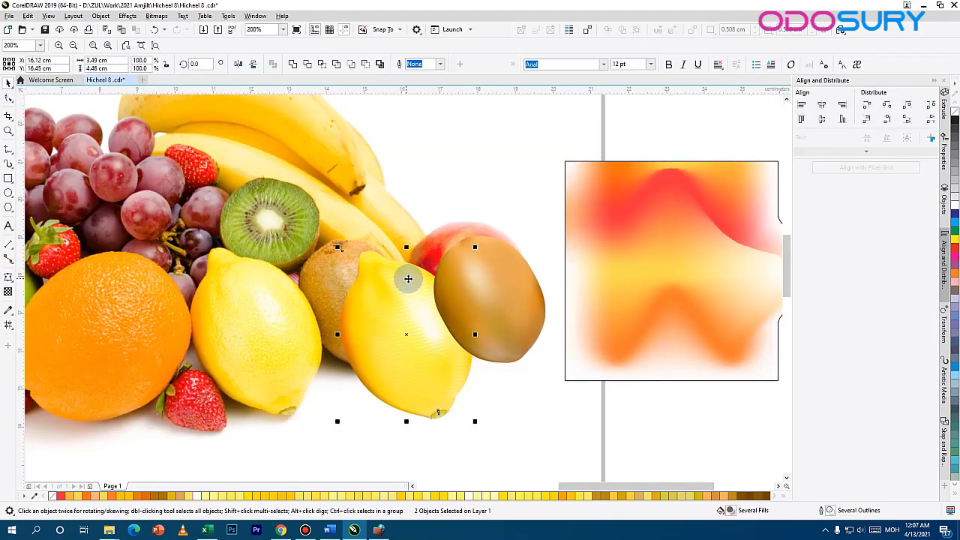
{"action": "left_click_drag", "start_coordinate": [429, 373], "coordinate": [299, 351]}
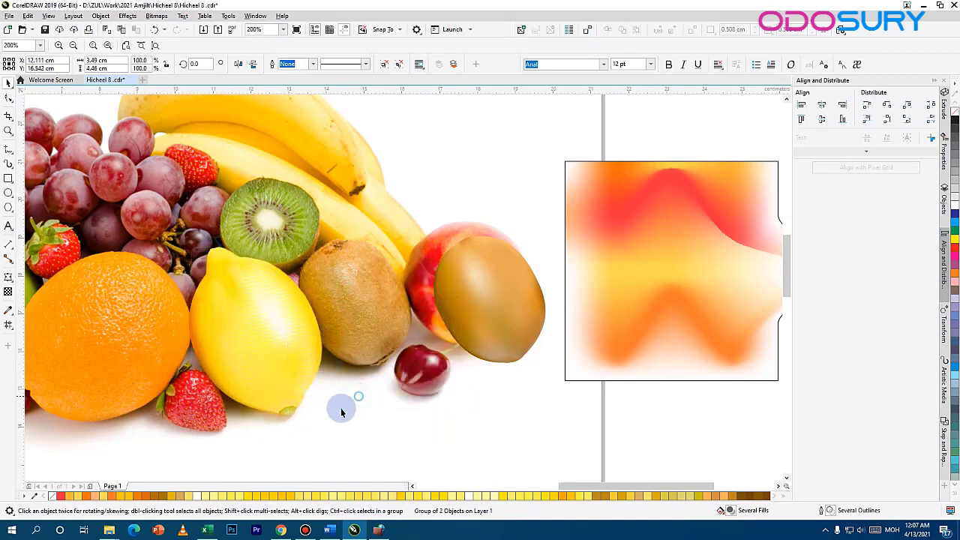
{"action": "scroll", "coordinate": [308, 282], "scroll_direction": "up", "scroll_amount": 2}
{"action": "left_click_drag", "start_coordinate": [412, 394], "coordinate": [299, 376]}
{"action": "left_click_drag", "start_coordinate": [638, 250], "coordinate": [510, 285]}
- Switch to Chrome, open the kiwi peel macro texture from the "kiwi texture" image results, and copy the image
{"action": "left_click", "coordinate": [281, 529]}
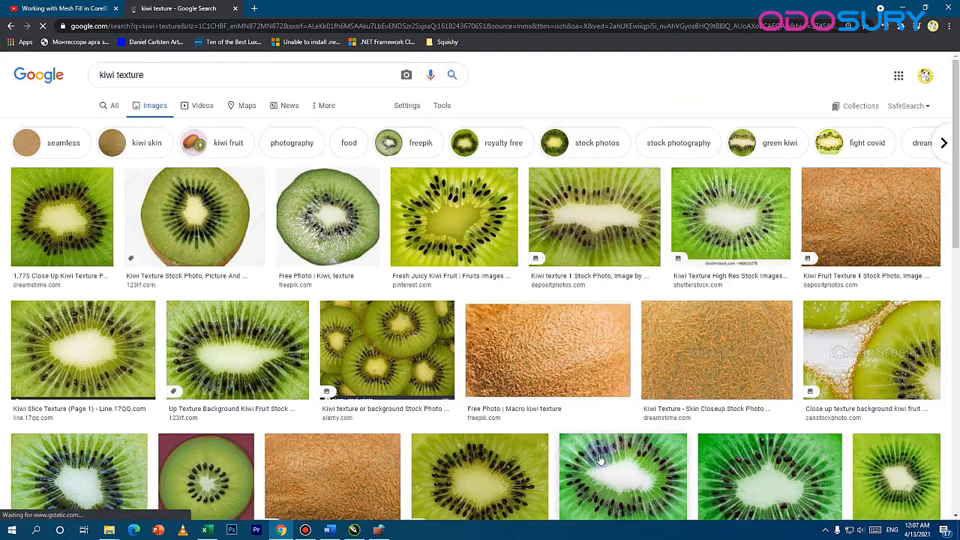
{"action": "scroll", "coordinate": [660, 425], "scroll_direction": "down", "scroll_amount": 3}
{"action": "scroll", "coordinate": [369, 437], "scroll_direction": "down", "scroll_amount": 3}
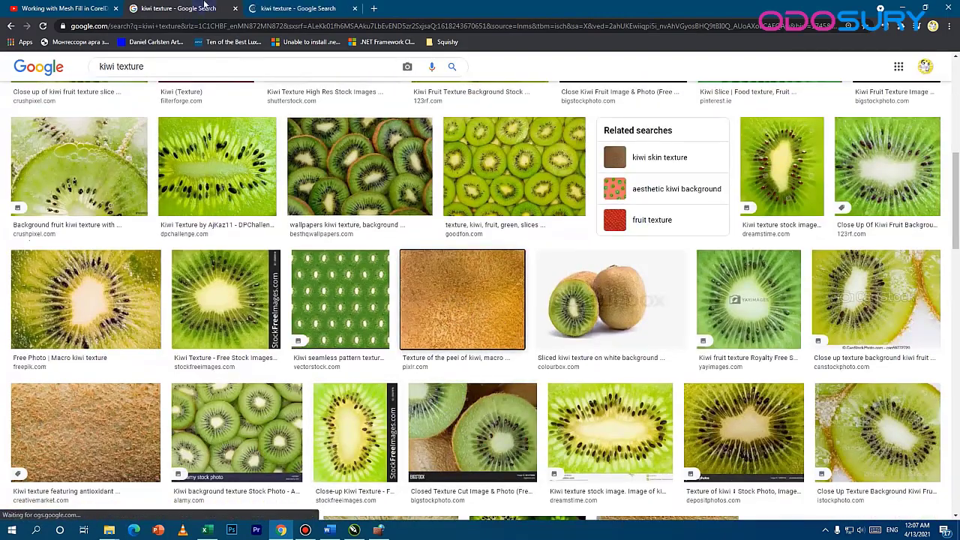
{"action": "left_click", "coordinate": [462, 300]}
{"action": "right_click", "coordinate": [471, 210]}
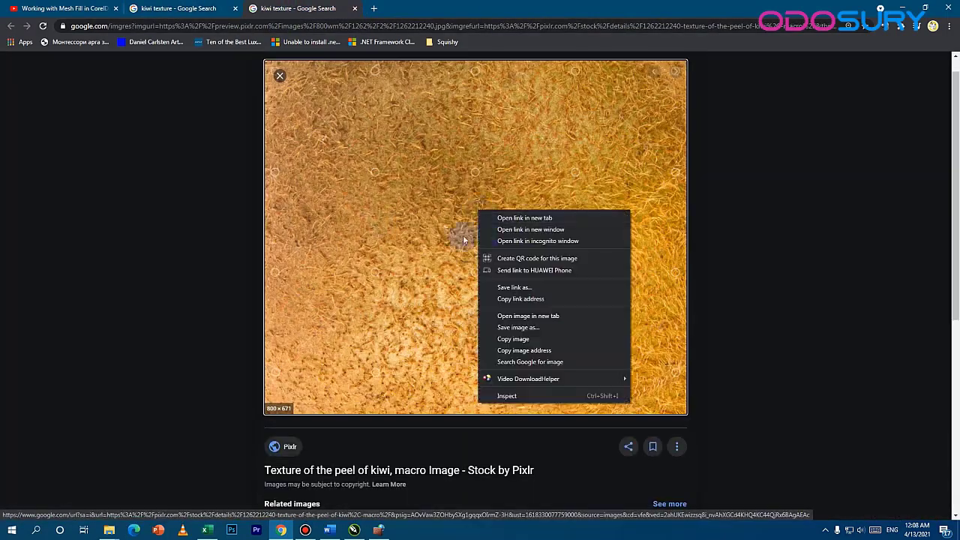
{"action": "left_click", "coordinate": [517, 338]}
- Switch back to CorelDRAW, paste the kiwi peel texture, and scale it to 16% over the mesh-filled kiwi
{"action": "left_click", "coordinate": [354, 530]}
{"action": "key", "text": "ctrl+v"}
{"action": "scroll", "coordinate": [559, 180], "scroll_direction": "down", "scroll_amount": 5}
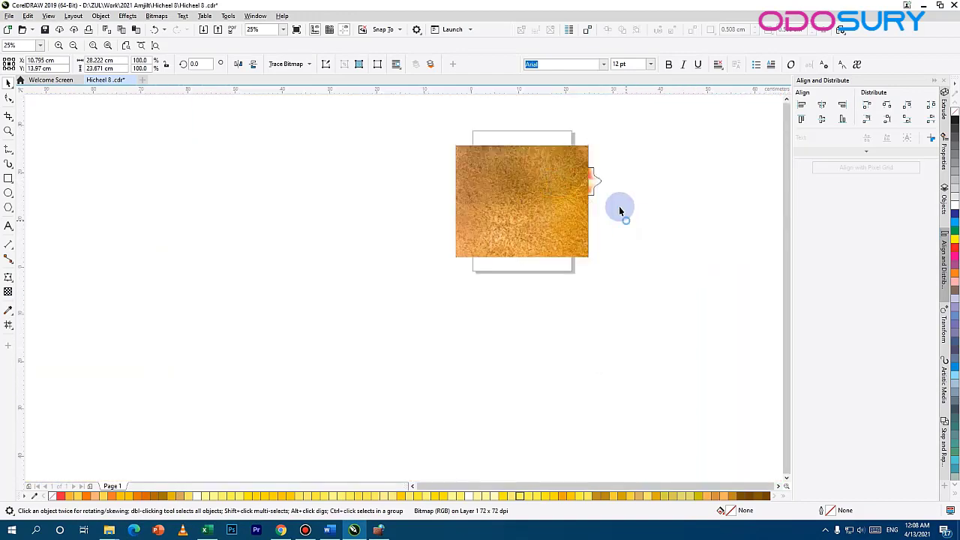
{"action": "left_click_drag", "start_coordinate": [590, 139], "coordinate": [572, 189]}
{"action": "scroll", "coordinate": [566, 175], "scroll_direction": "up", "scroll_amount": 3}
{"action": "left_click_drag", "start_coordinate": [520, 245], "coordinate": [491, 266]}
- Give the kiwi peel texture the Multiply merge mode and a uniform transparency
{"action": "left_click", "coordinate": [8, 291]}
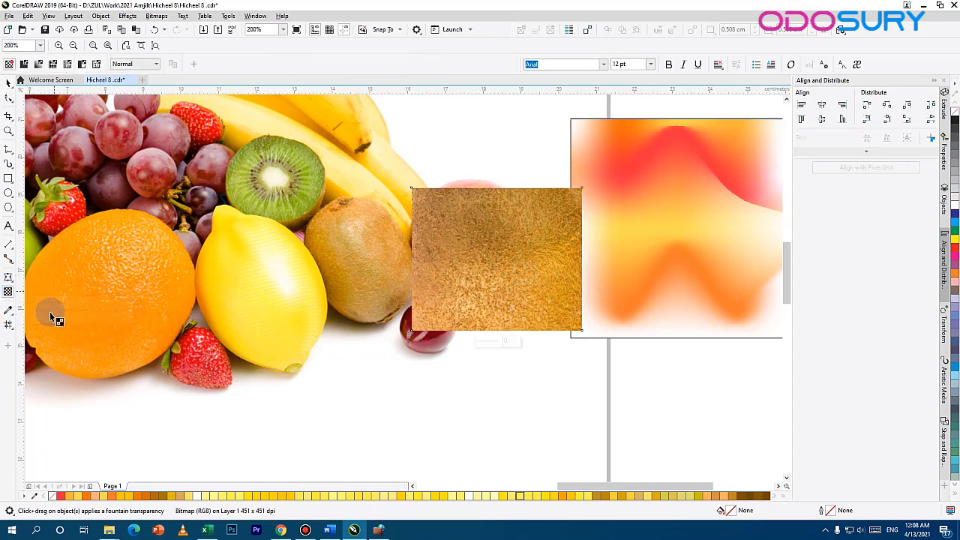
{"action": "left_click", "coordinate": [142, 64]}
{"action": "left_click", "coordinate": [124, 116]}
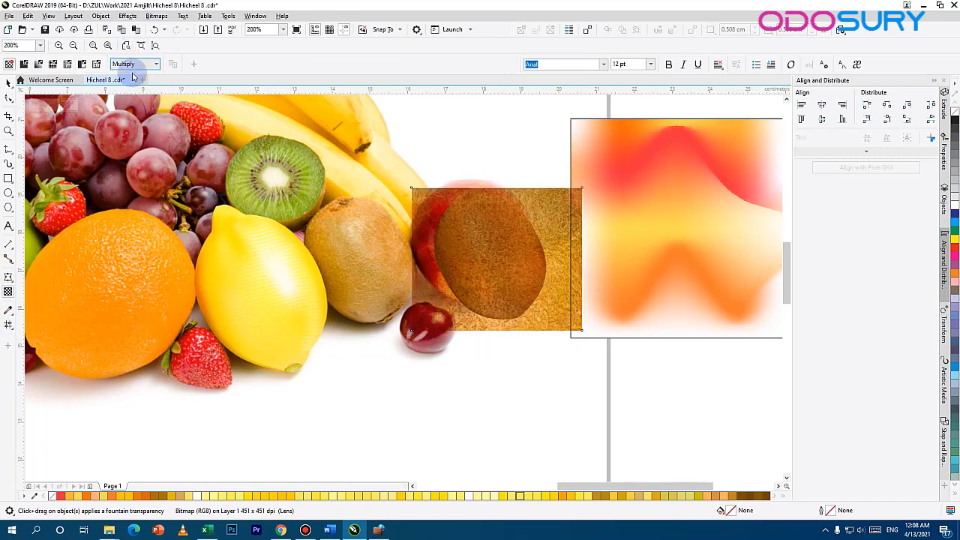
{"action": "left_click", "coordinate": [24, 65]}
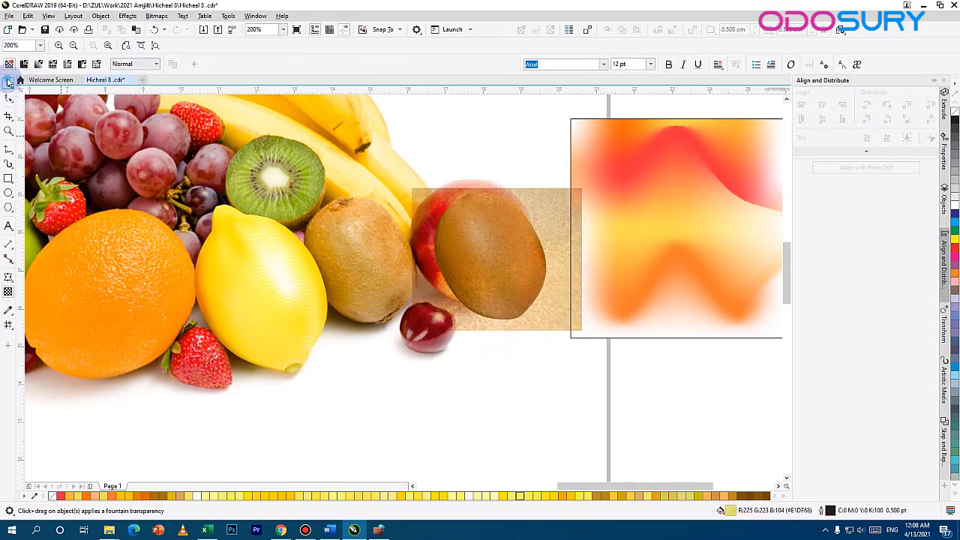
{"action": "left_click", "coordinate": [8, 81]}
- Apply the Envelope tool to the peel texture and pull its top edge and upper corners onto the kiwi's top
{"action": "scroll", "coordinate": [495, 278], "scroll_direction": "up", "scroll_amount": 3}
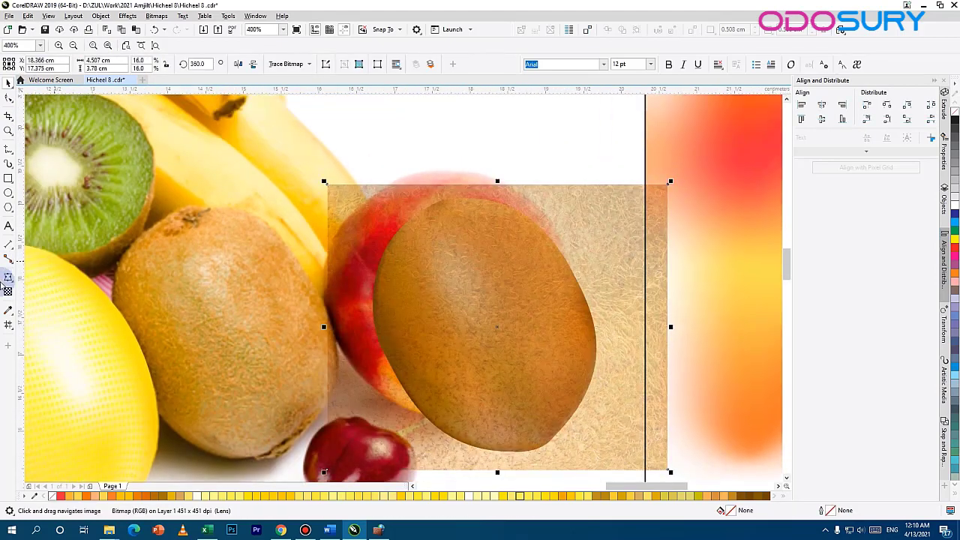
{"action": "left_click", "coordinate": [8, 277]}
{"action": "left_click_drag", "start_coordinate": [498, 184], "coordinate": [438, 203]}
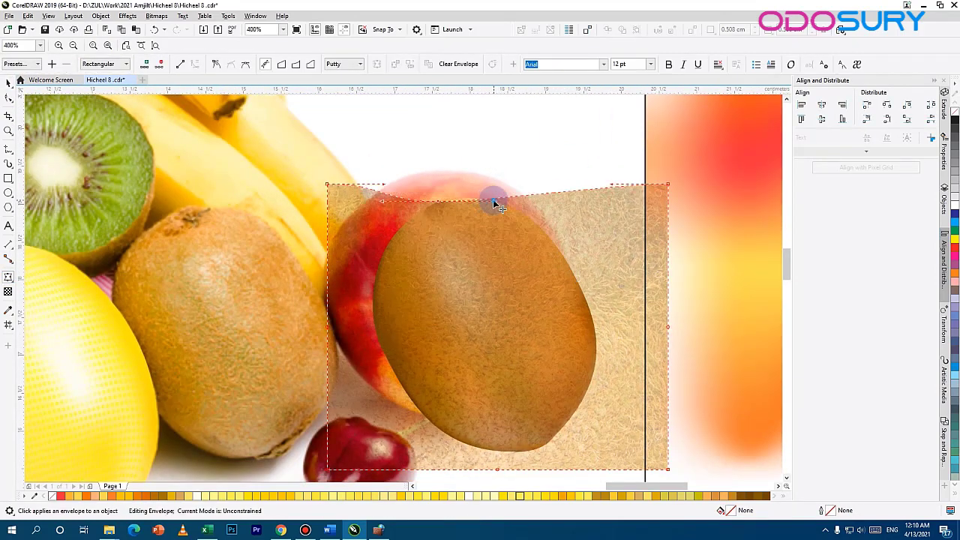
{"action": "left_click_drag", "start_coordinate": [328, 186], "coordinate": [409, 214]}
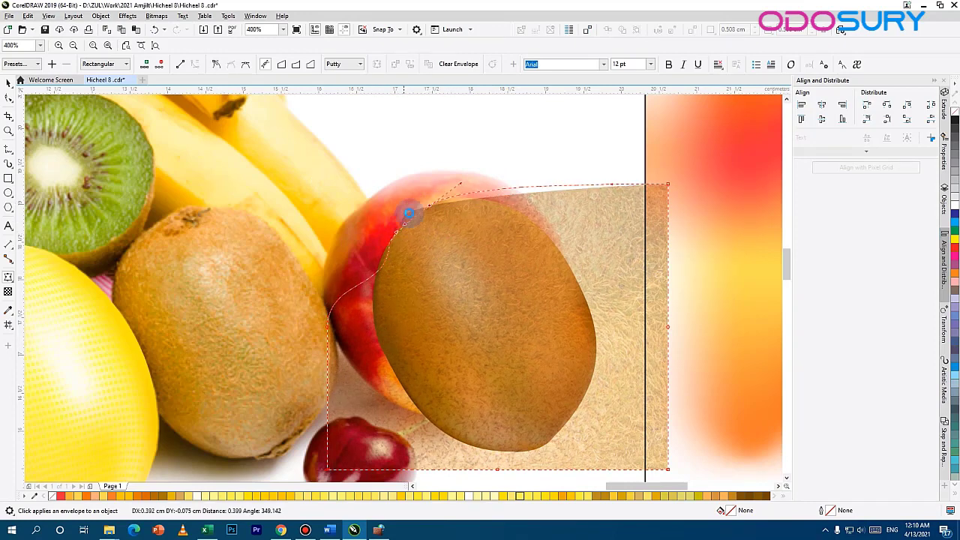
{"action": "left_click_drag", "start_coordinate": [669, 184], "coordinate": [447, 198]}
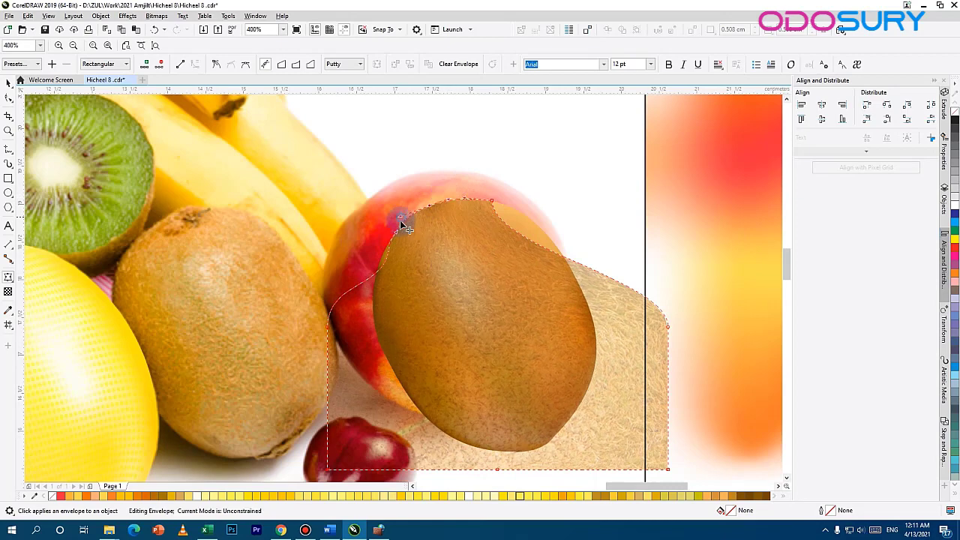
- Bend the texture envelope's left side along the kiwi's left edge and move its lower-left corner to the kiwi's base
{"action": "left_click_drag", "start_coordinate": [327, 326], "coordinate": [399, 377]}
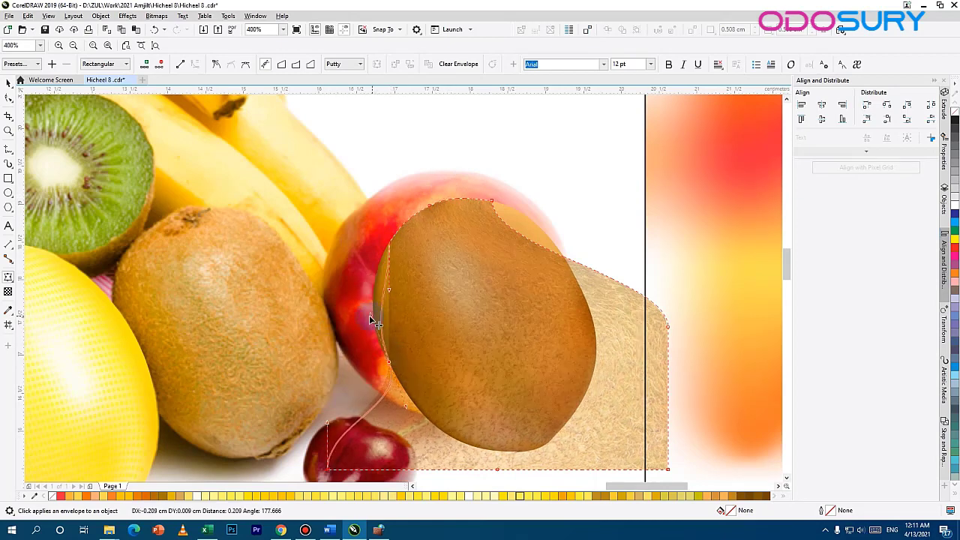
{"action": "left_click_drag", "start_coordinate": [369, 315], "coordinate": [355, 300]}
{"action": "left_click_drag", "start_coordinate": [430, 385], "coordinate": [394, 359]}
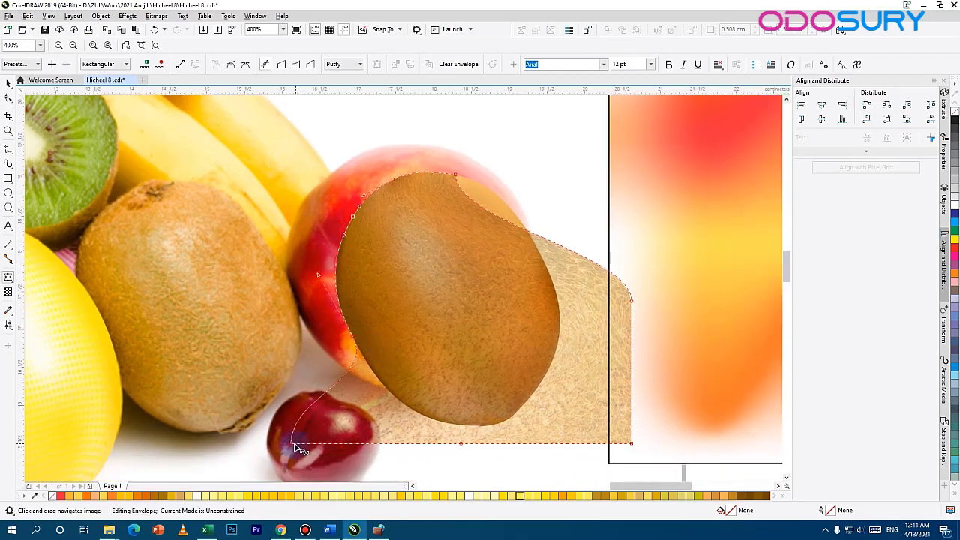
{"action": "left_click_drag", "start_coordinate": [292, 443], "coordinate": [454, 424]}
{"action": "left_click_drag", "start_coordinate": [453, 379], "coordinate": [402, 422]}
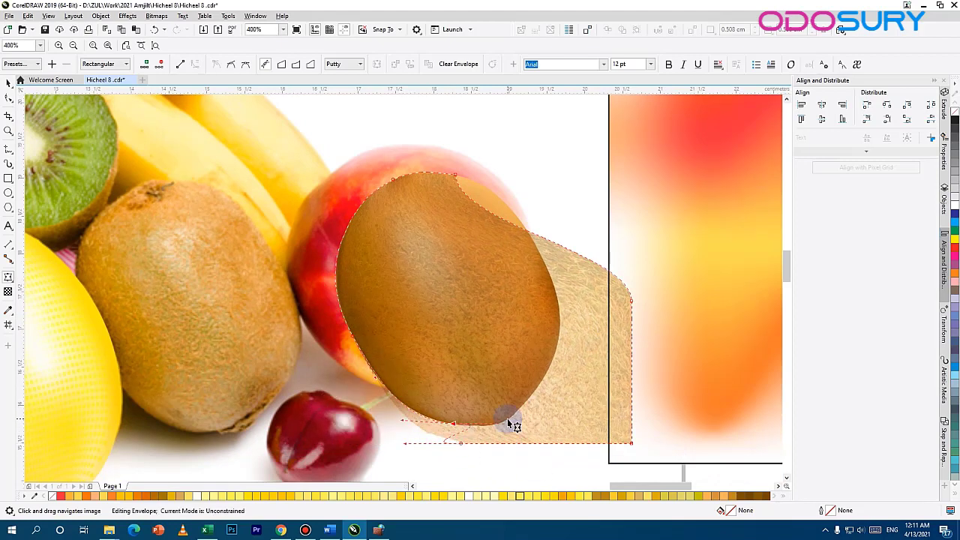
- Remove the envelope's bottom middle node, fit the bottom edge to the kiwi, and move the lower-right corner onto its outline
{"action": "double_click", "coordinate": [462, 443]}
{"action": "left_click_drag", "start_coordinate": [465, 422], "coordinate": [484, 431]}
{"action": "left_click_drag", "start_coordinate": [545, 415], "coordinate": [507, 421]}
{"action": "left_click", "coordinate": [632, 443]}
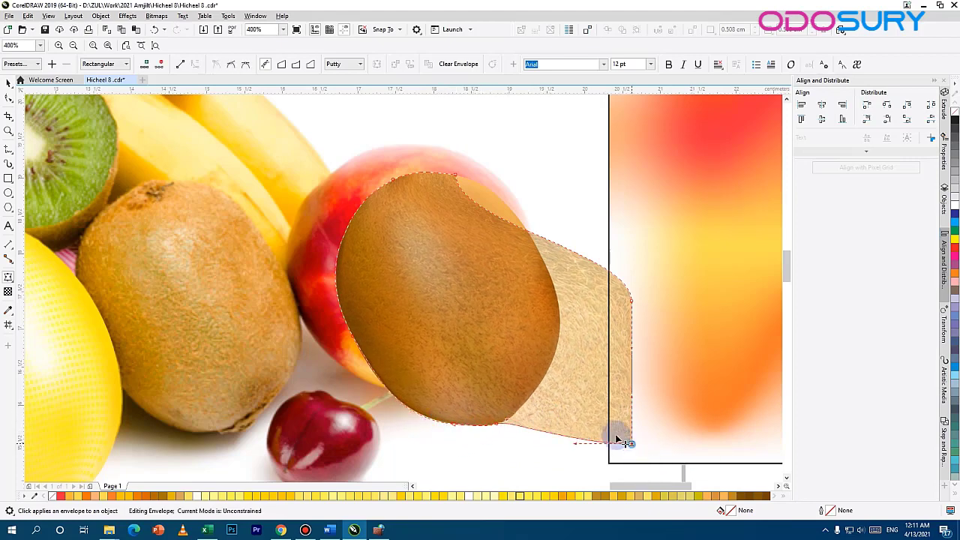
{"action": "left_click_drag", "start_coordinate": [619, 440], "coordinate": [518, 357]}
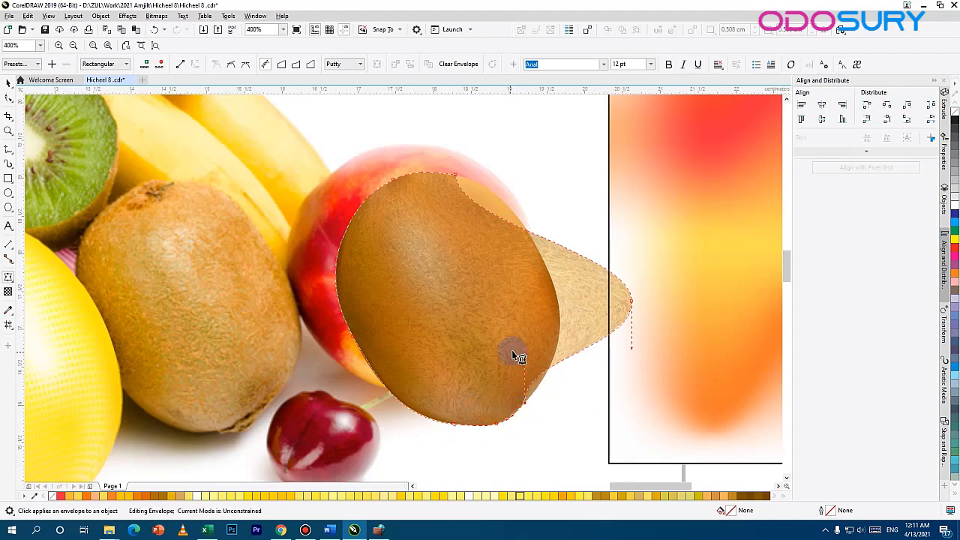
- Move the texture envelope's right node onto the kiwi's outline and bend its upper-right edge to fit the kiwi
{"action": "left_click_drag", "start_coordinate": [632, 298], "coordinate": [576, 347]}
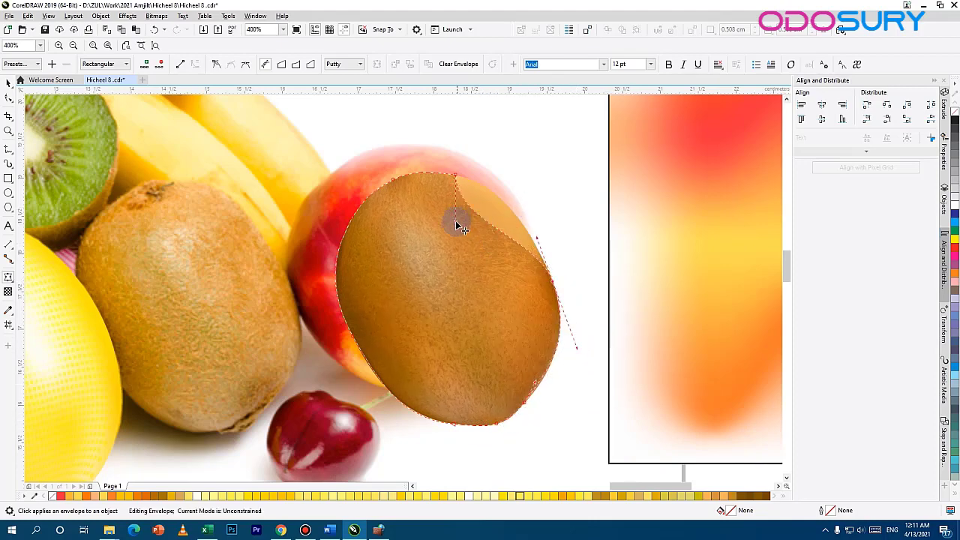
{"action": "left_click_drag", "start_coordinate": [503, 186], "coordinate": [588, 283]}
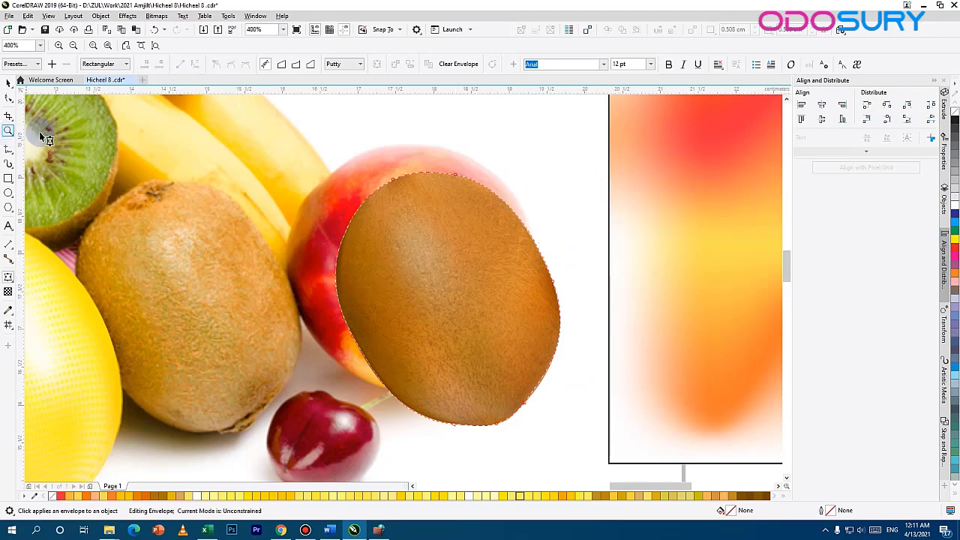
{"action": "left_click", "coordinate": [10, 85]}
- Change the merge mode of the kiwi's peel texture to Saturation
{"action": "left_click", "coordinate": [464, 303]}
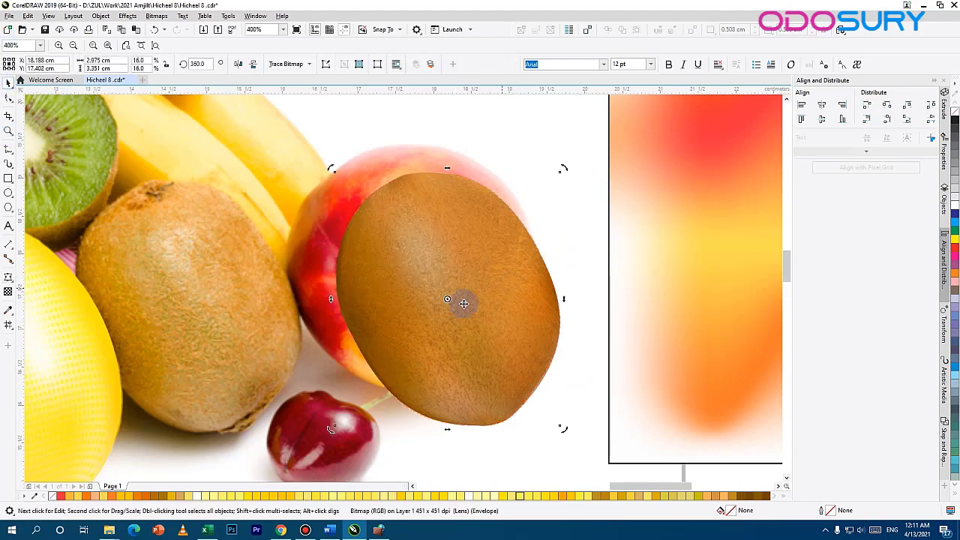
{"action": "left_click", "coordinate": [9, 292]}
{"action": "left_click", "coordinate": [135, 64]}
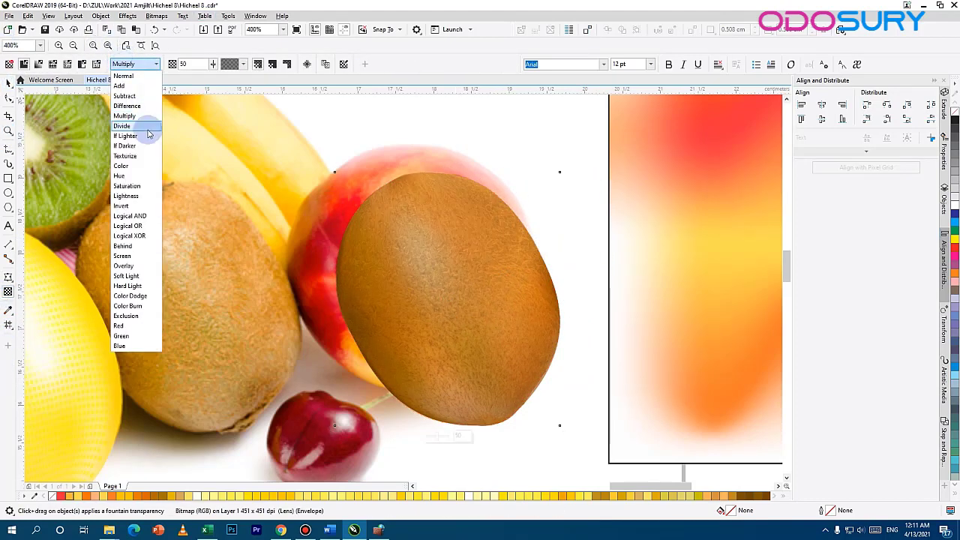
{"action": "left_click", "coordinate": [126, 185]}
{"action": "scroll", "coordinate": [491, 322], "scroll_direction": "down", "scroll_amount": 2}
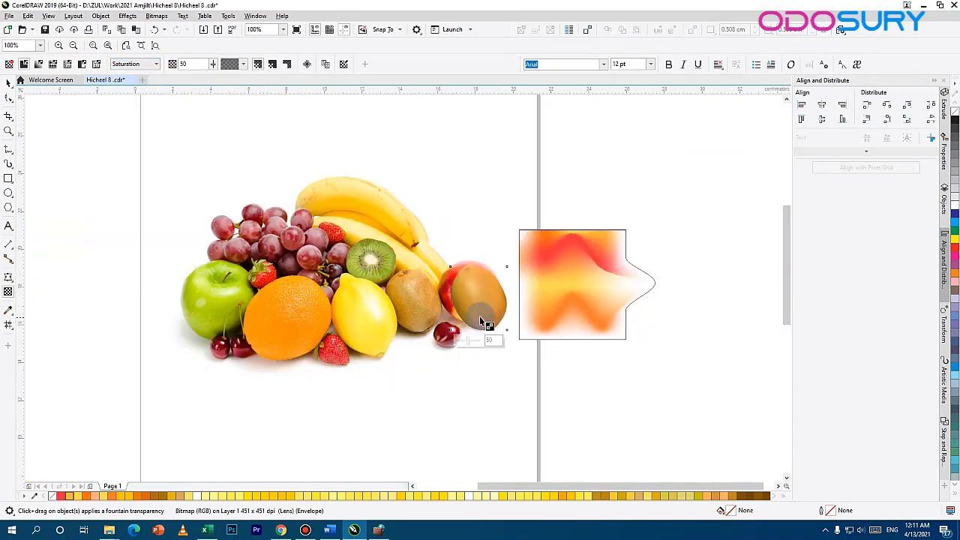
{"action": "scroll", "coordinate": [486, 320], "scroll_direction": "up", "scroll_amount": 2}
{"action": "left_click_drag", "start_coordinate": [456, 209], "coordinate": [413, 263]}
{"action": "key", "text": "ctrl+z"}
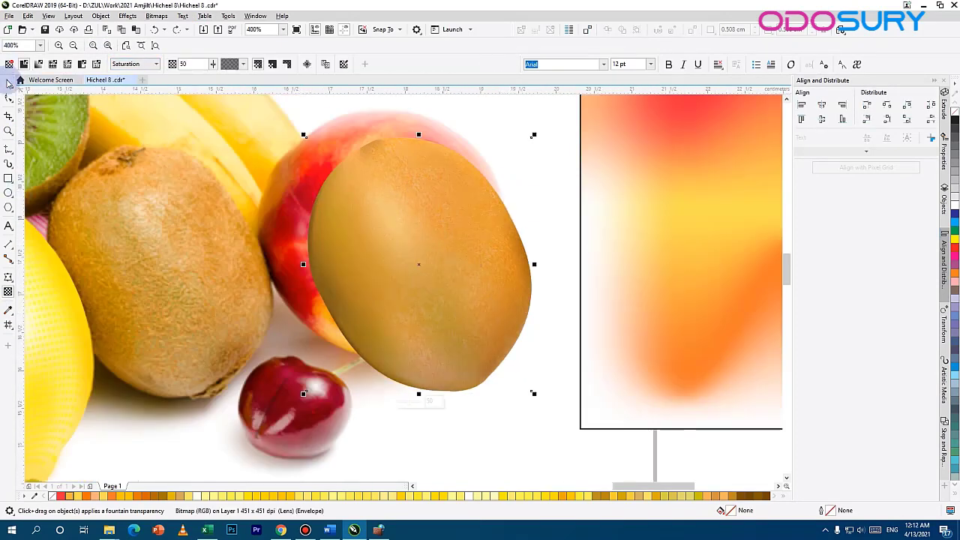
- Reselect the kiwi's peel texture and check its transparency settings and overall look
{"action": "left_click", "coordinate": [8, 83]}
{"action": "left_click", "coordinate": [402, 214]}
{"action": "left_click", "coordinate": [563, 177]}
{"action": "left_click", "coordinate": [403, 223]}
{"action": "left_click", "coordinate": [9, 291]}
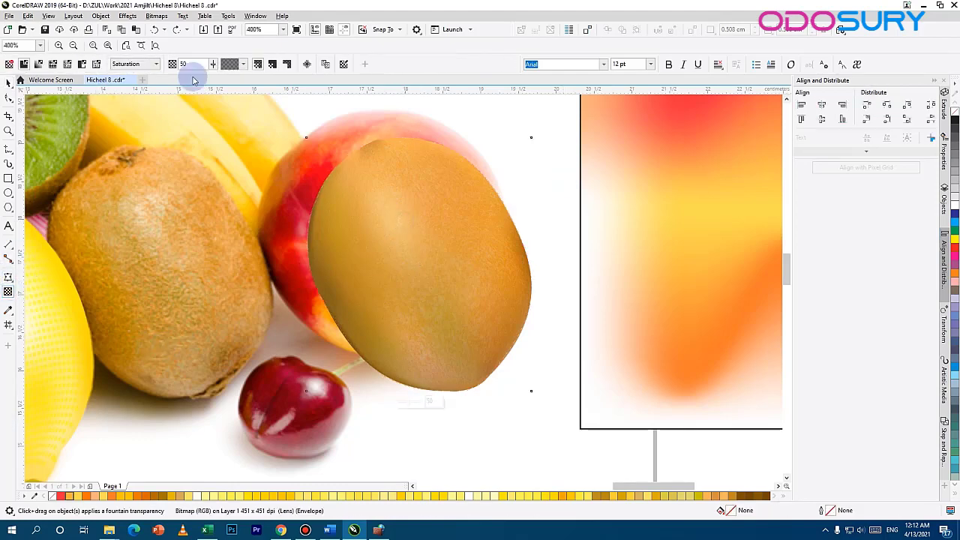
{"action": "left_click", "coordinate": [571, 136]}
{"action": "scroll", "coordinate": [614, 169], "scroll_direction": "down", "scroll_amount": 1}
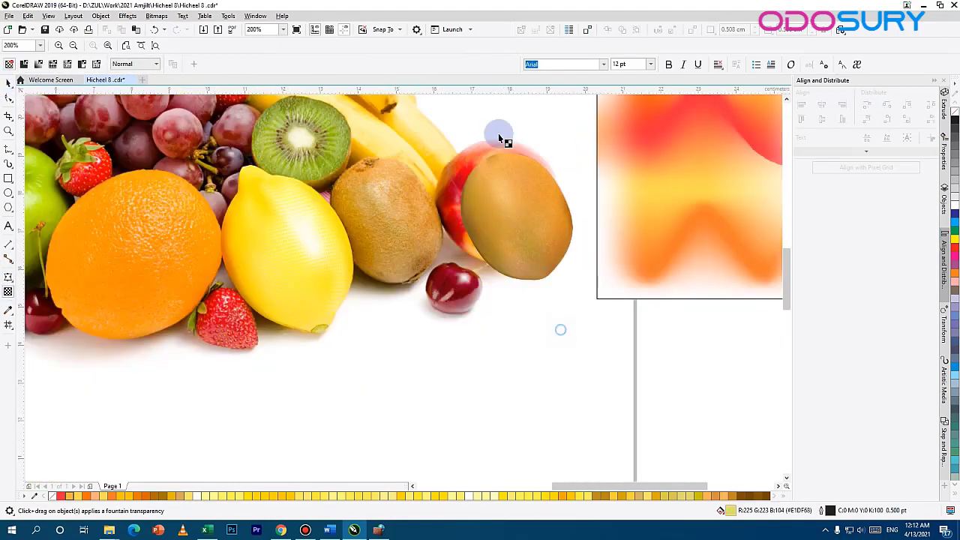
- Move the kiwi together with its texture onto the photo's brown kiwi and order the lemon group in front of it
{"action": "left_click", "coordinate": [8, 82]}
{"action": "left_click_drag", "start_coordinate": [434, 324], "coordinate": [435, 323]}
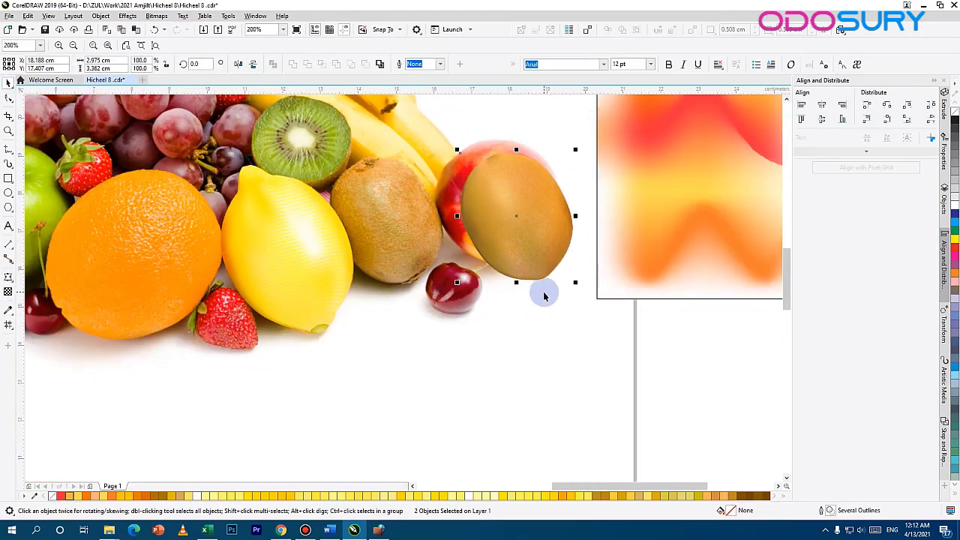
{"action": "left_click_drag", "start_coordinate": [538, 208], "coordinate": [410, 215]}
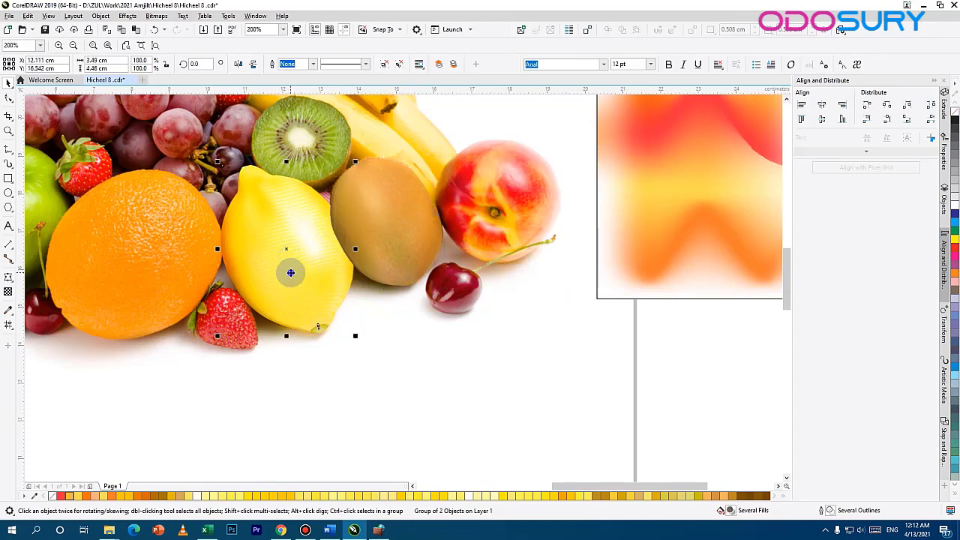
{"action": "right_click", "coordinate": [292, 272]}
{"action": "mouse_move", "coordinate": [319, 304]}
{"action": "left_click", "coordinate": [434, 338]}
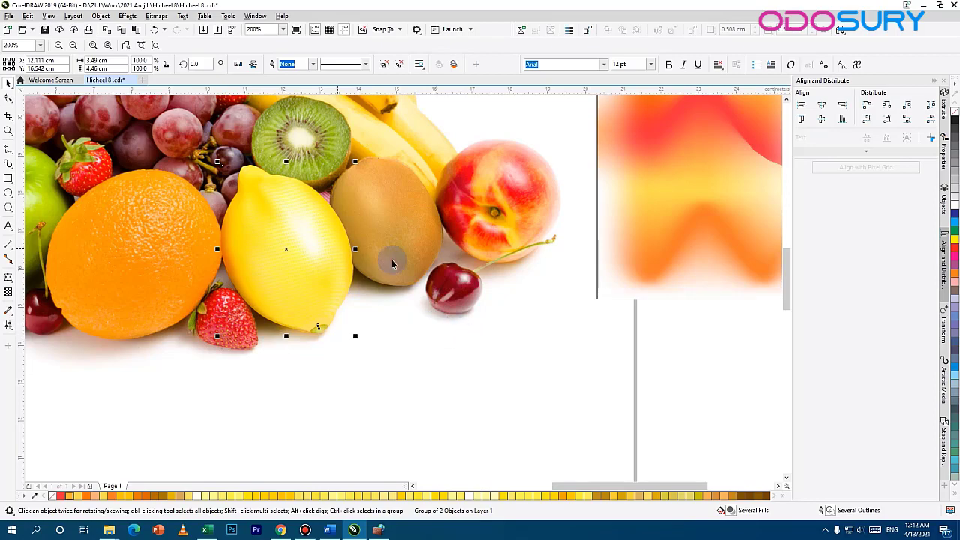
- Examine how the placed kiwi and the lemon fit among the surrounding fruits
{"action": "left_click", "coordinate": [405, 373]}
{"action": "left_click", "coordinate": [426, 240]}
{"action": "left_click_drag", "start_coordinate": [426, 240], "coordinate": [470, 320]}
{"action": "left_click", "coordinate": [351, 319]}
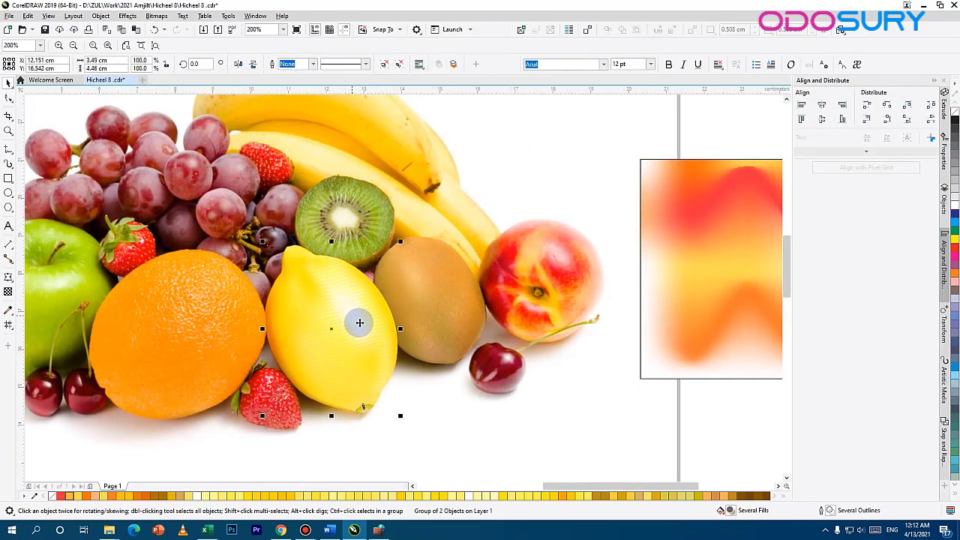
{"action": "scroll", "coordinate": [337, 369], "scroll_direction": "up", "scroll_amount": 1}
{"action": "left_click_drag", "start_coordinate": [347, 372], "coordinate": [468, 409]}
{"action": "scroll", "coordinate": [501, 278], "scroll_direction": "down", "scroll_amount": 2}
{"action": "left_click_drag", "start_coordinate": [386, 299], "coordinate": [351, 300]}
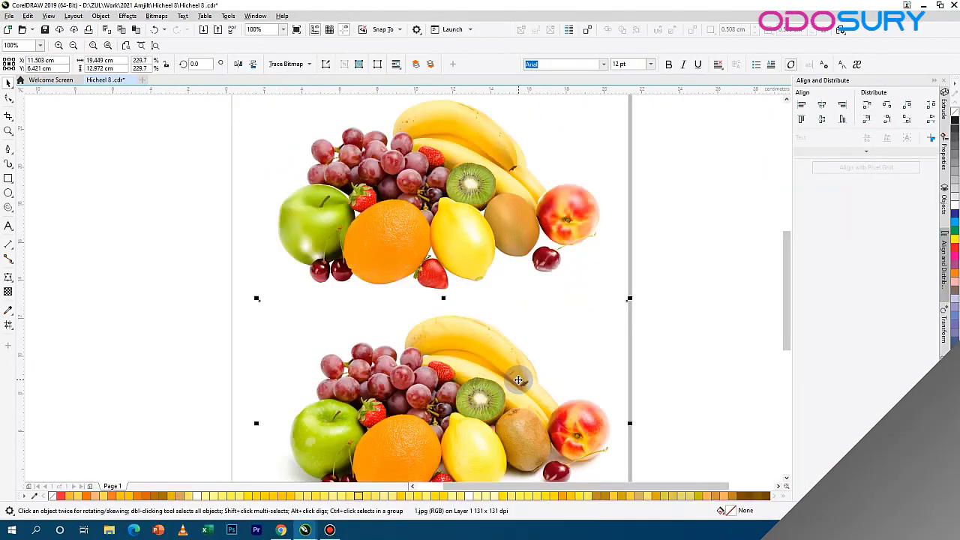
- Compare the recreated fruits, including the green apple group, with the original photo below them
{"action": "left_click_drag", "start_coordinate": [453, 297], "coordinate": [488, 236]}
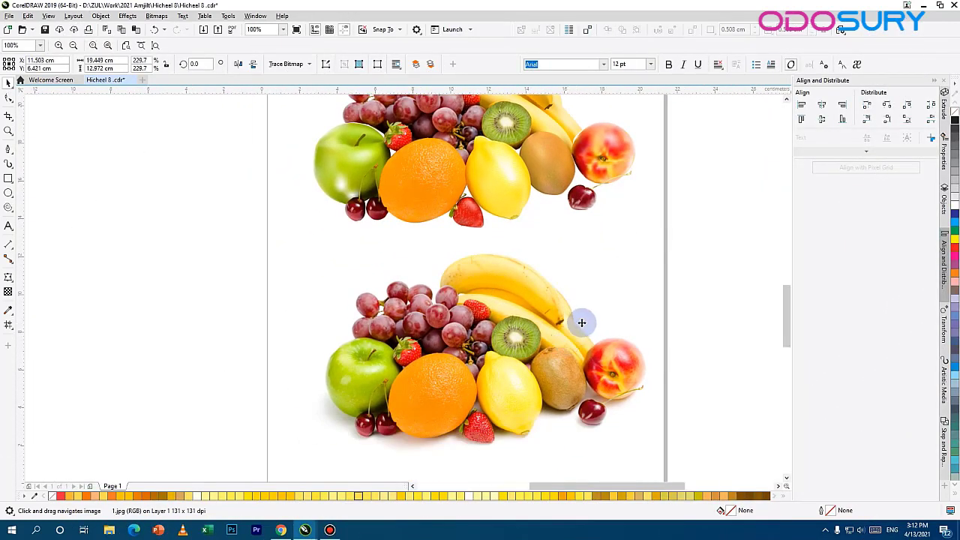
{"action": "scroll", "coordinate": [574, 326], "scroll_direction": "up", "scroll_amount": 1}
{"action": "key", "text": "space"}
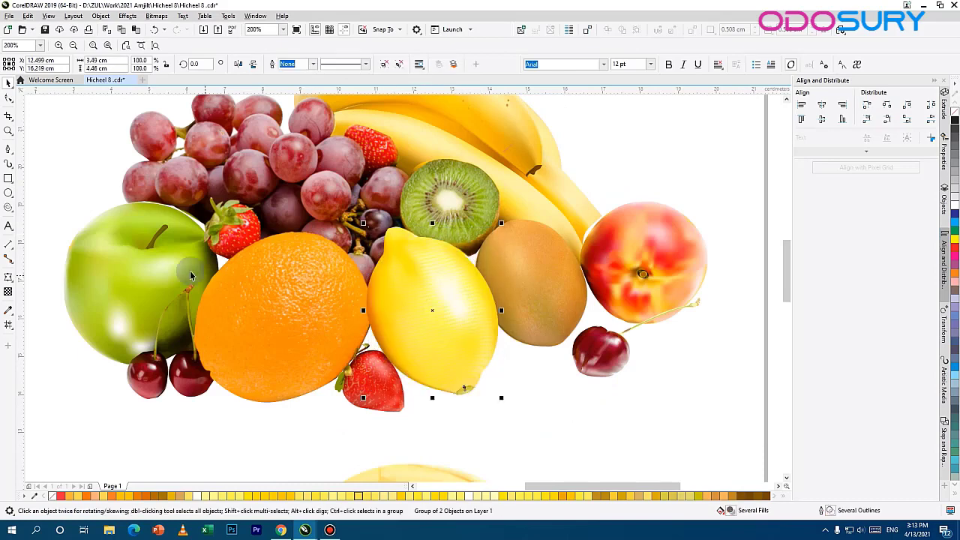
{"action": "left_click", "coordinate": [153, 258]}
{"action": "mouse_move", "coordinate": [153, 259]}
{"action": "left_mouse_down"}
{"action": "mouse_move", "coordinate": [146, 266]}
{"action": "mouse_move", "coordinate": [157, 258]}
{"action": "left_mouse_up"}
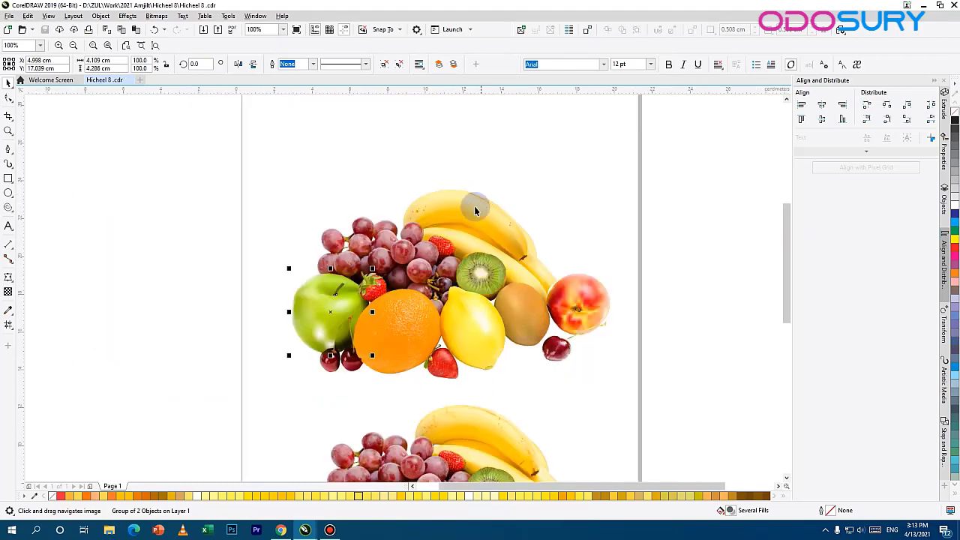
{"action": "scroll", "coordinate": [486, 336], "scroll_direction": "down", "scroll_amount": 1}
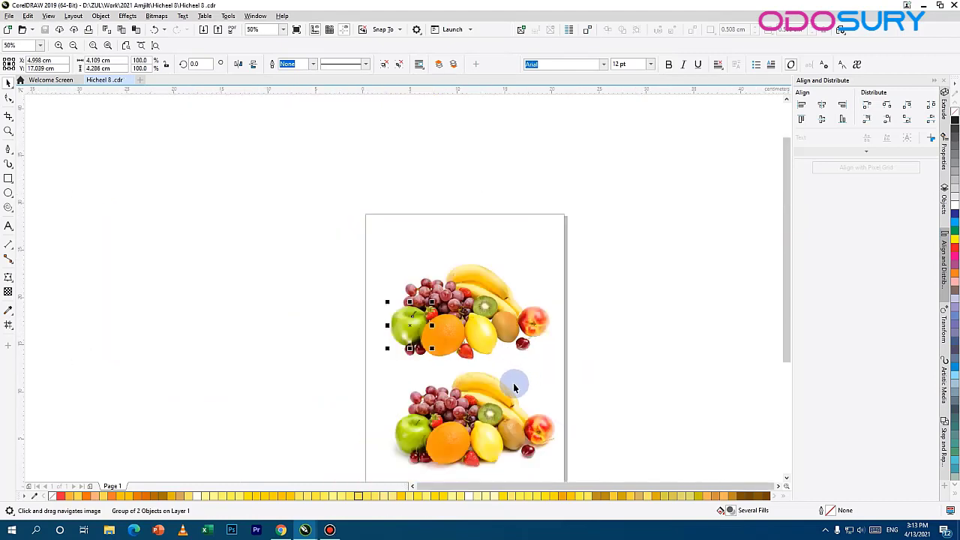
{"action": "left_click_drag", "start_coordinate": [514, 386], "coordinate": [521, 308]}
{"action": "scroll", "coordinate": [457, 325], "scroll_direction": "up", "scroll_amount": 1}
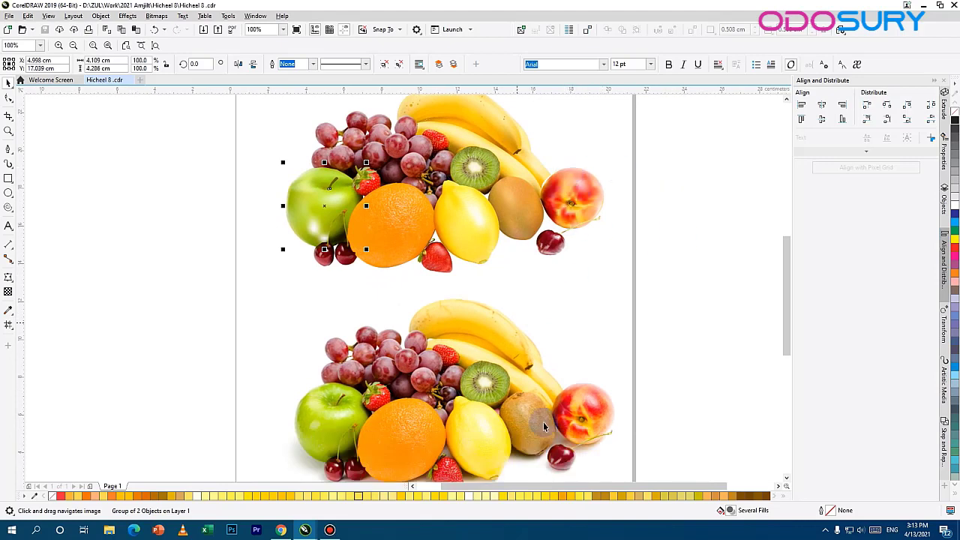